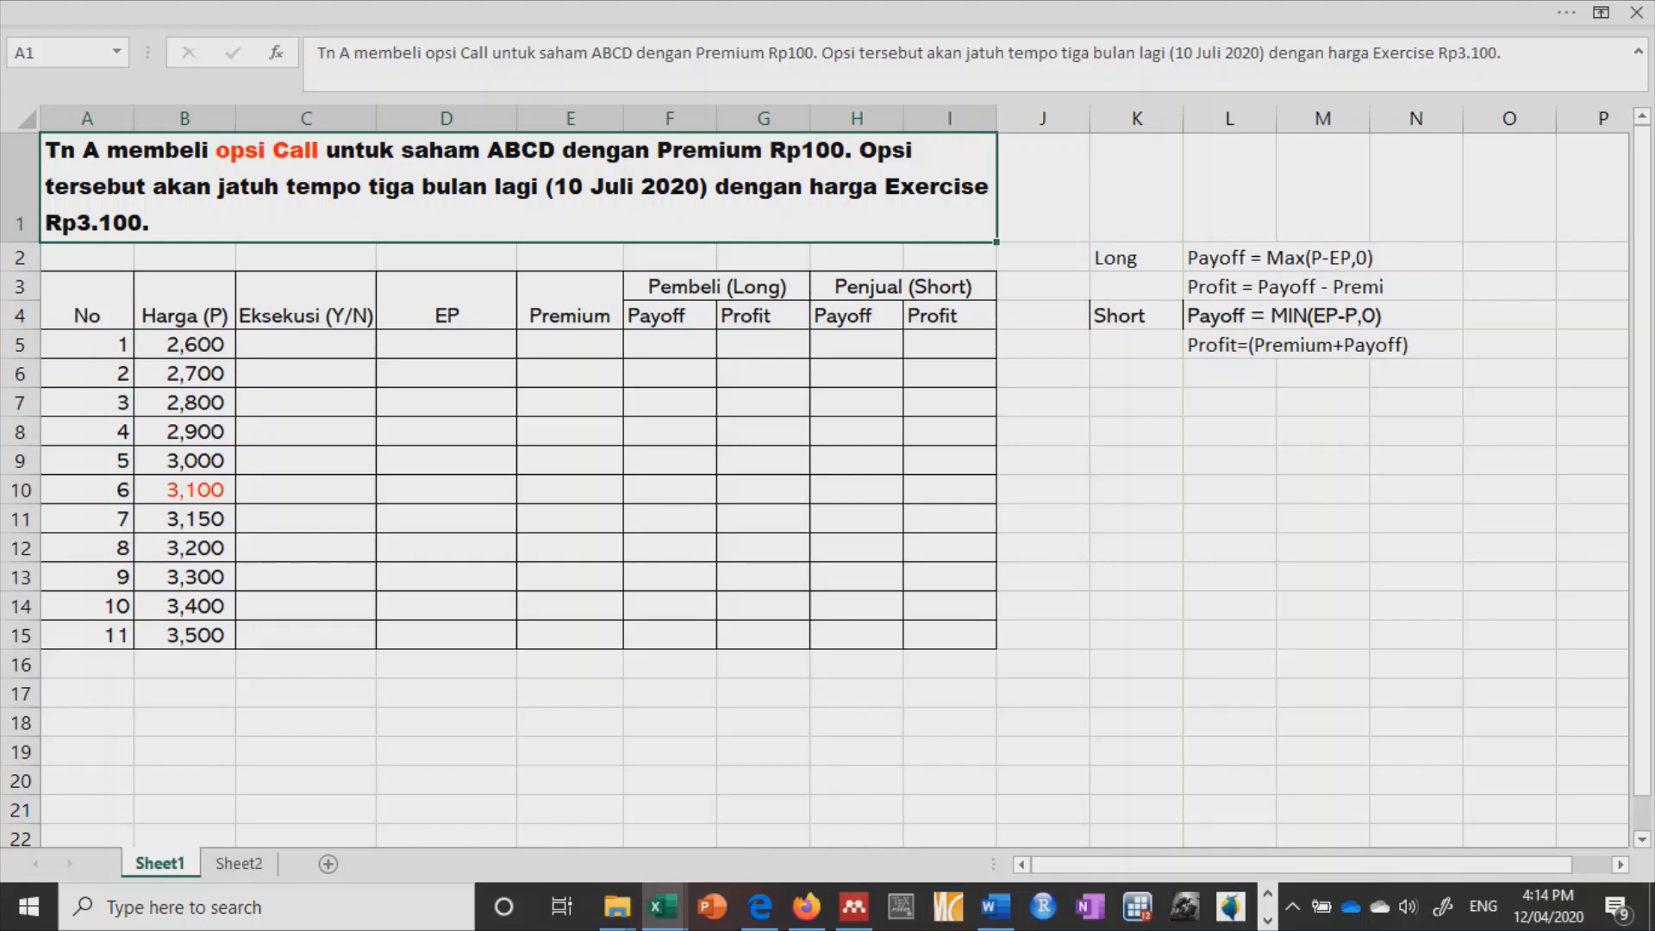
Step: Fill the EP column from D5 to D15 with the exercise price 3100
left_click(445, 344)
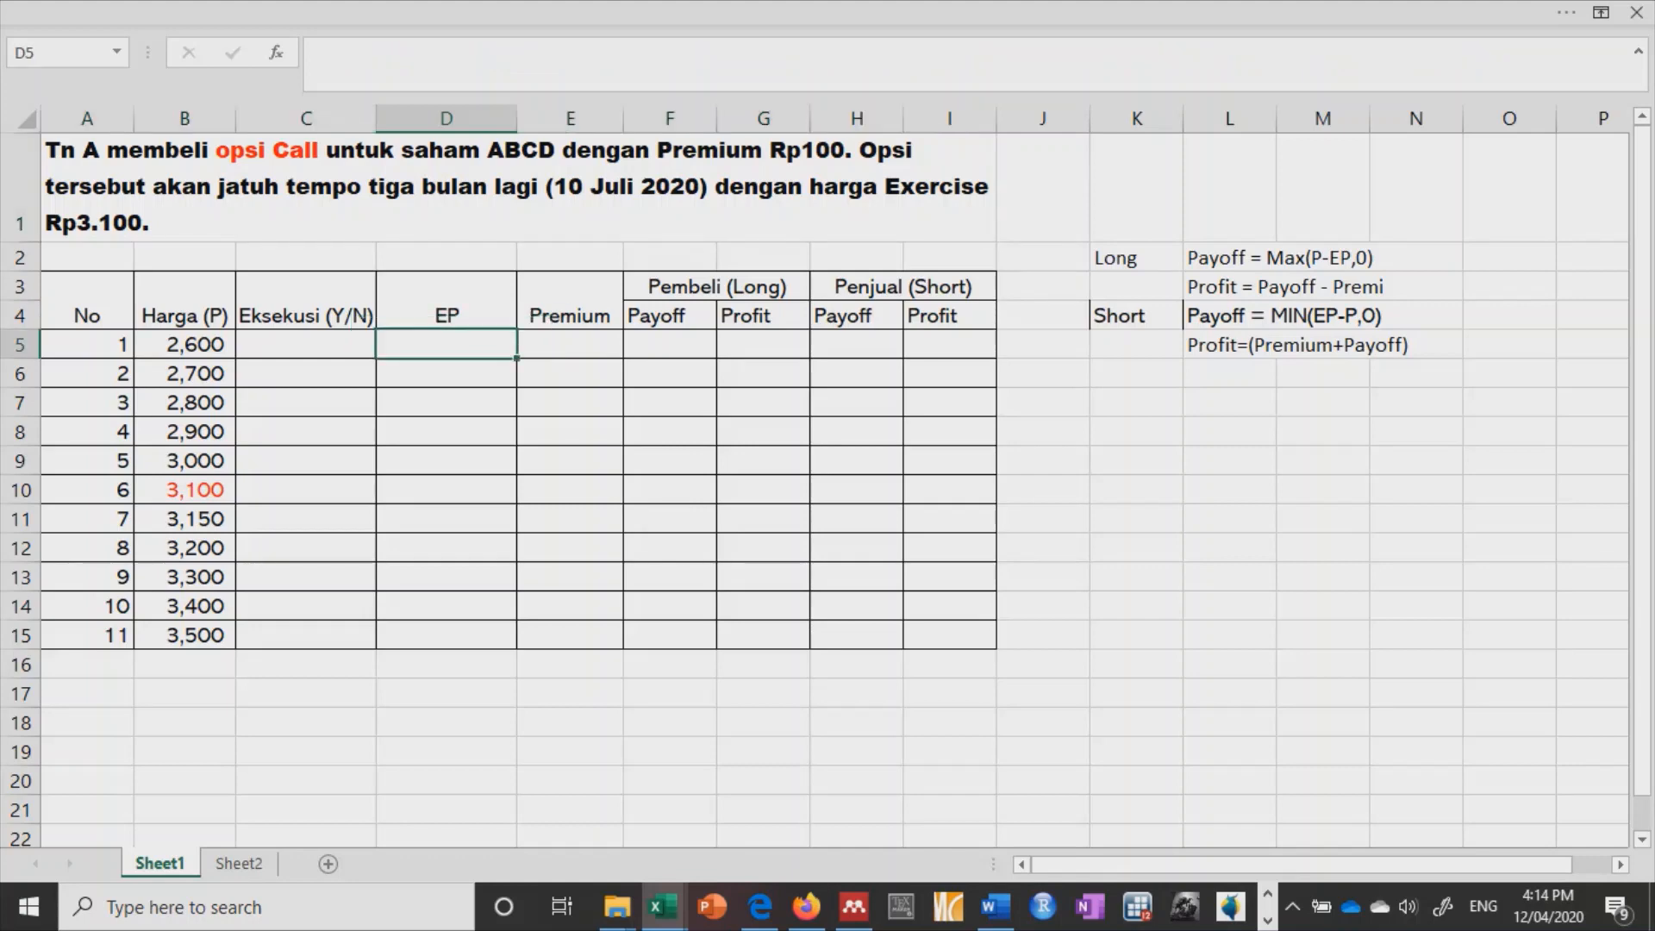
type("3100")
key("Return")
left_click(445, 344)
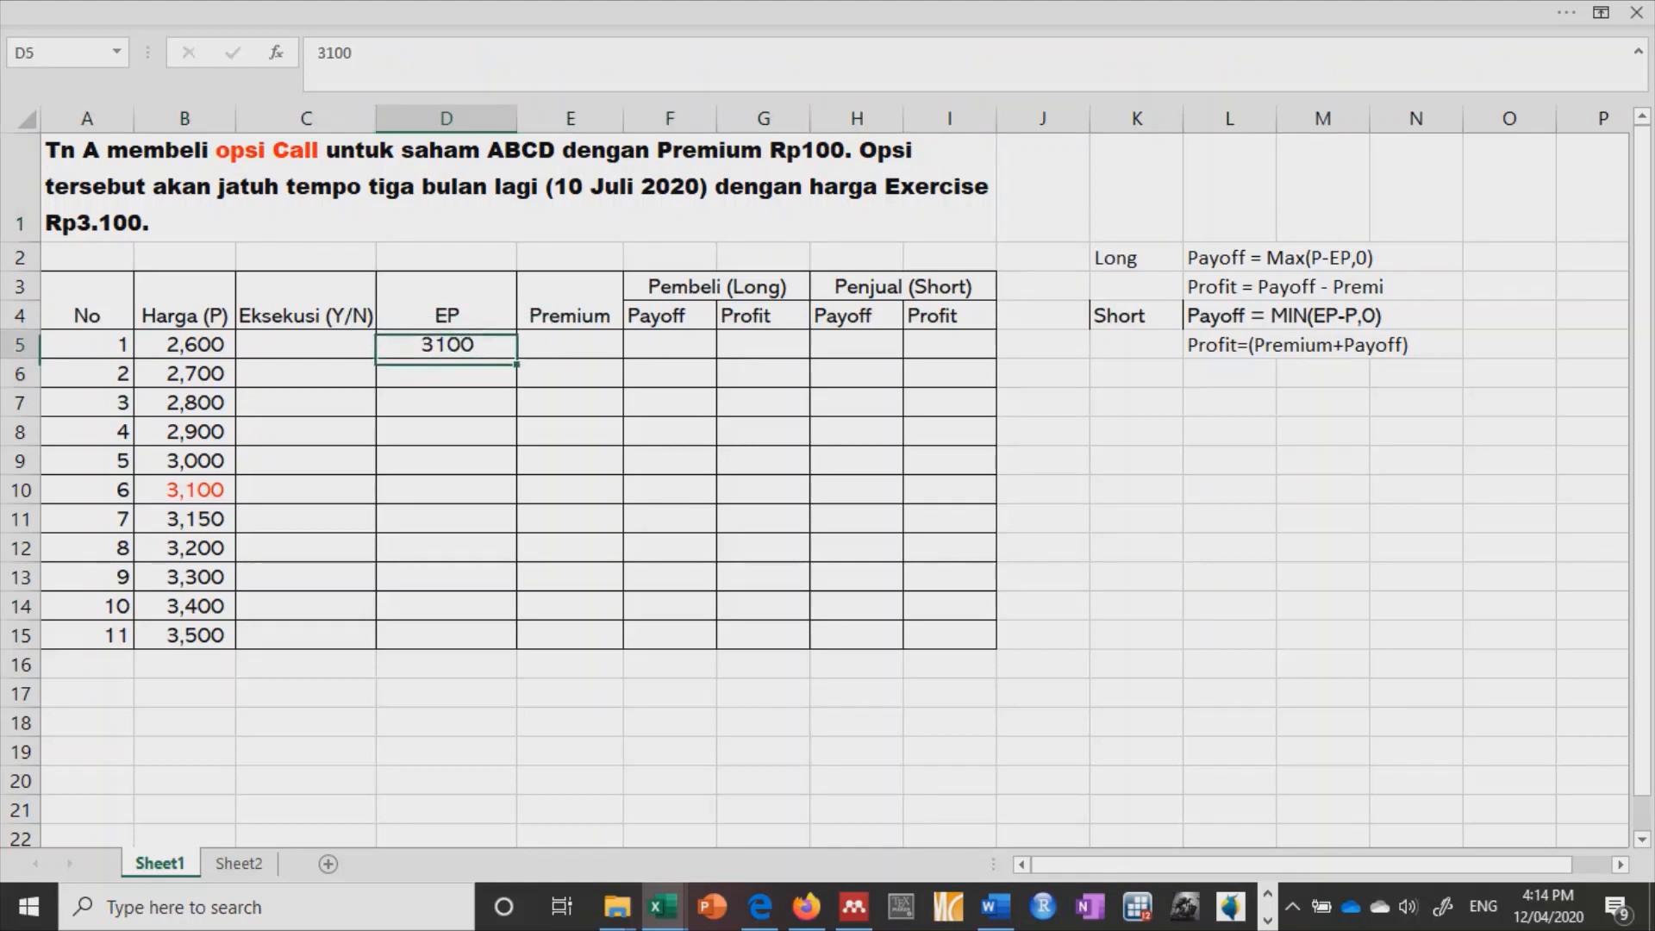
left_click_drag(517, 358, 515, 648)
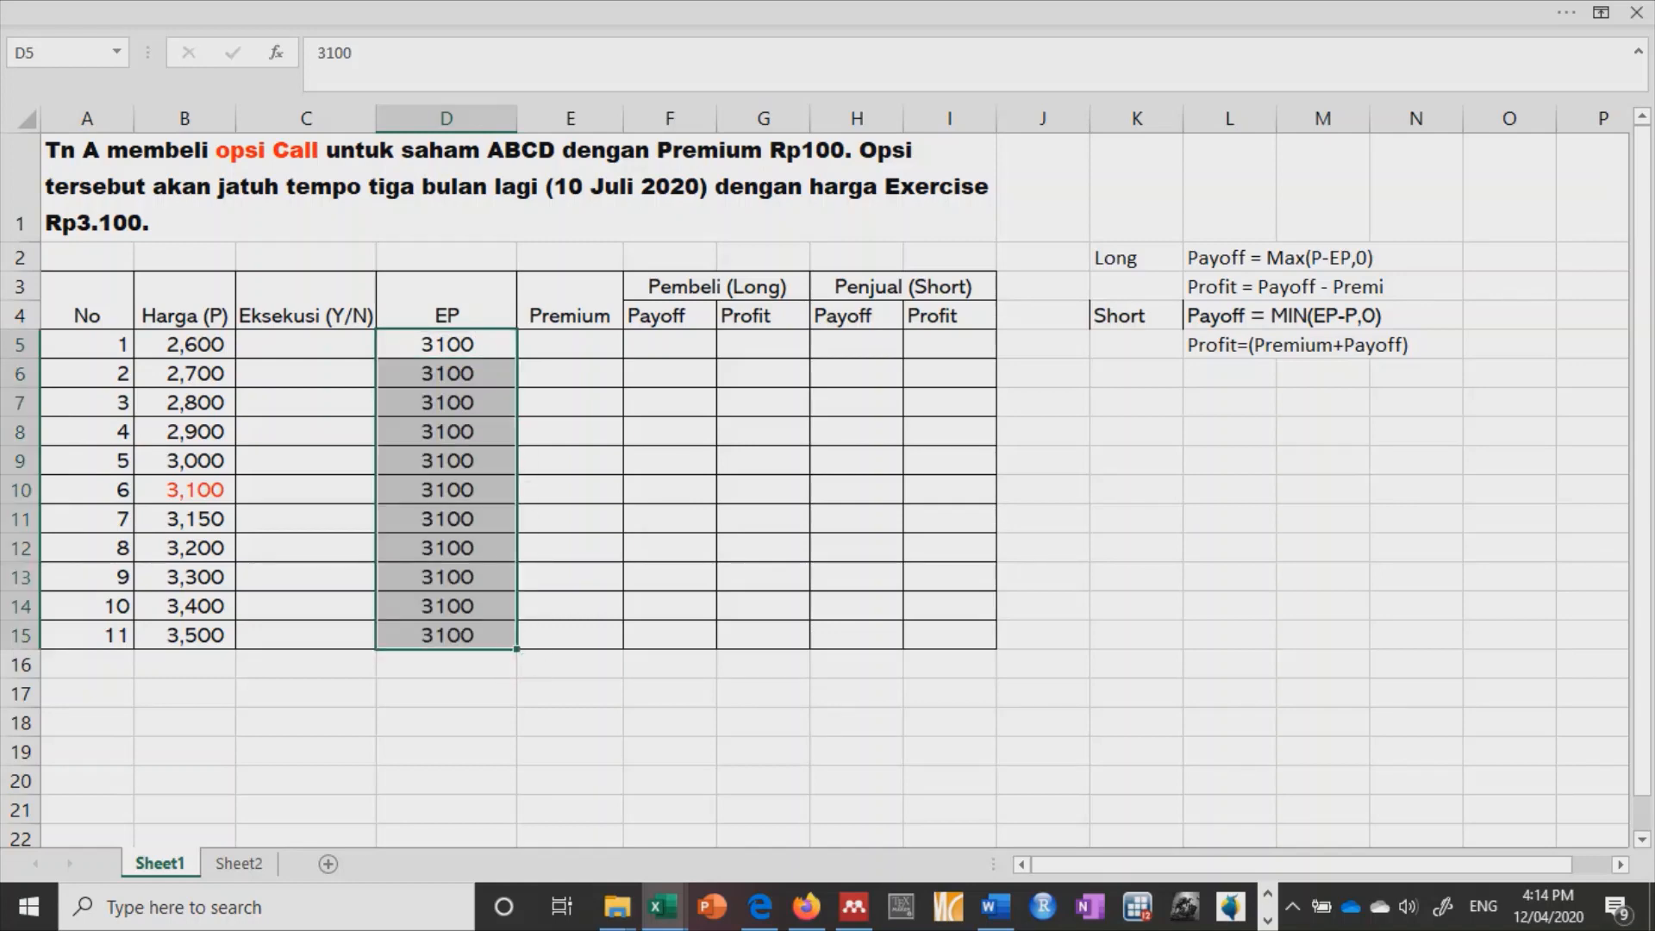
Step: Fill the Premium column from E5 to E15 with 100
left_click(570, 345)
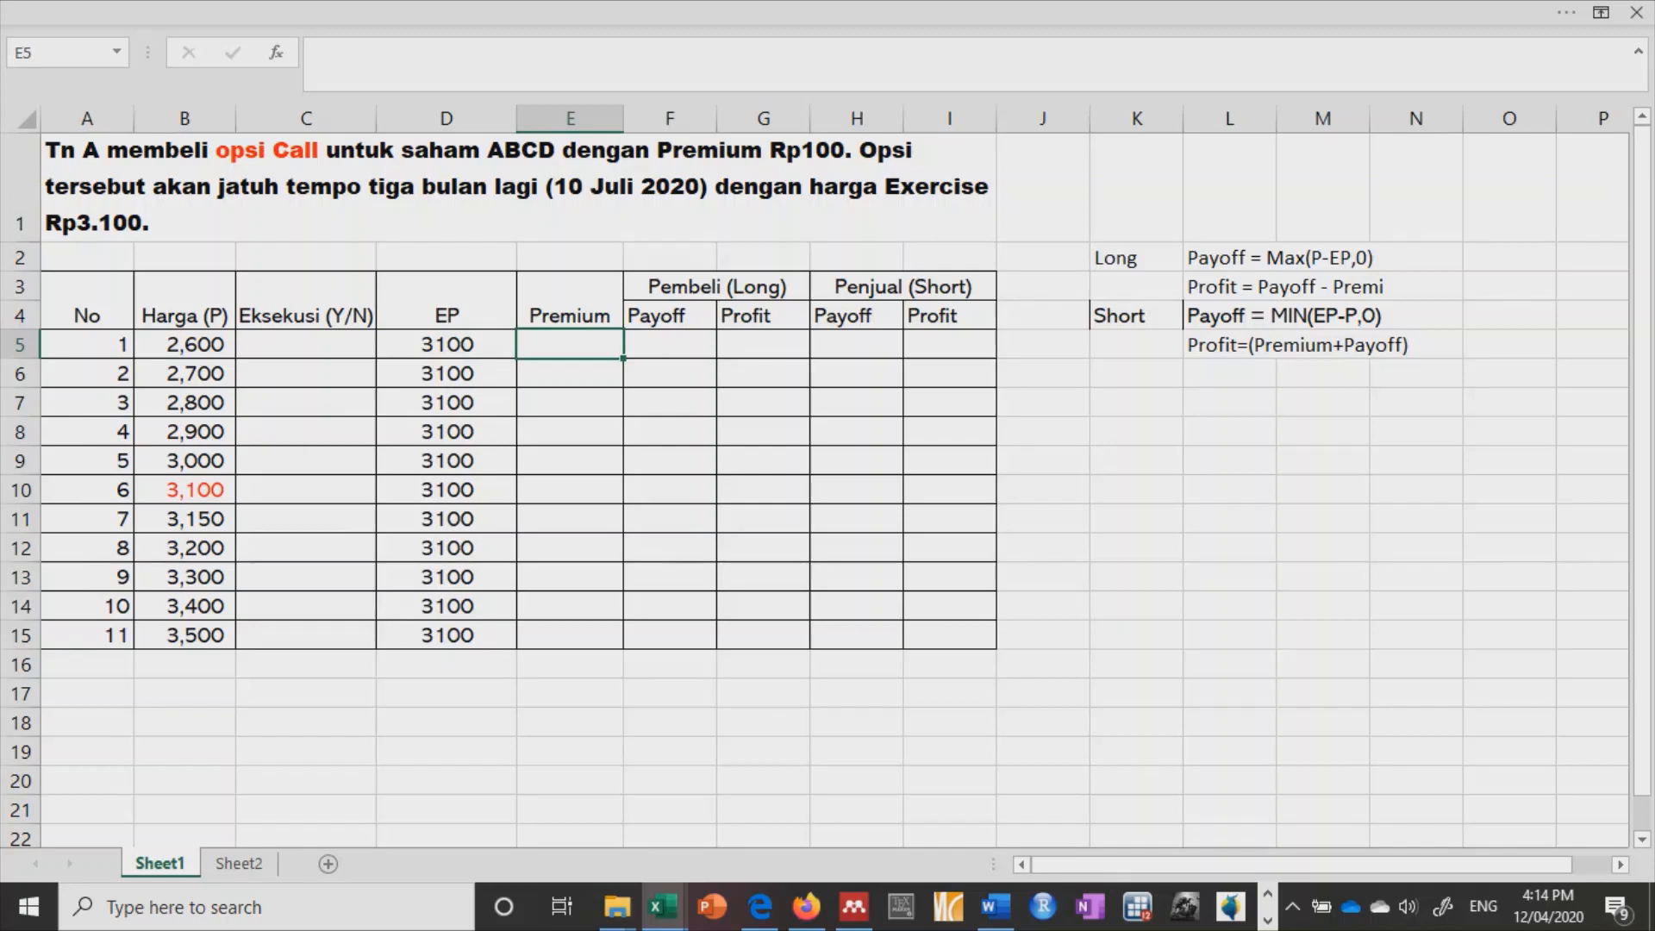
type("100")
key("Return")
key("Up")
double_click(623, 358)
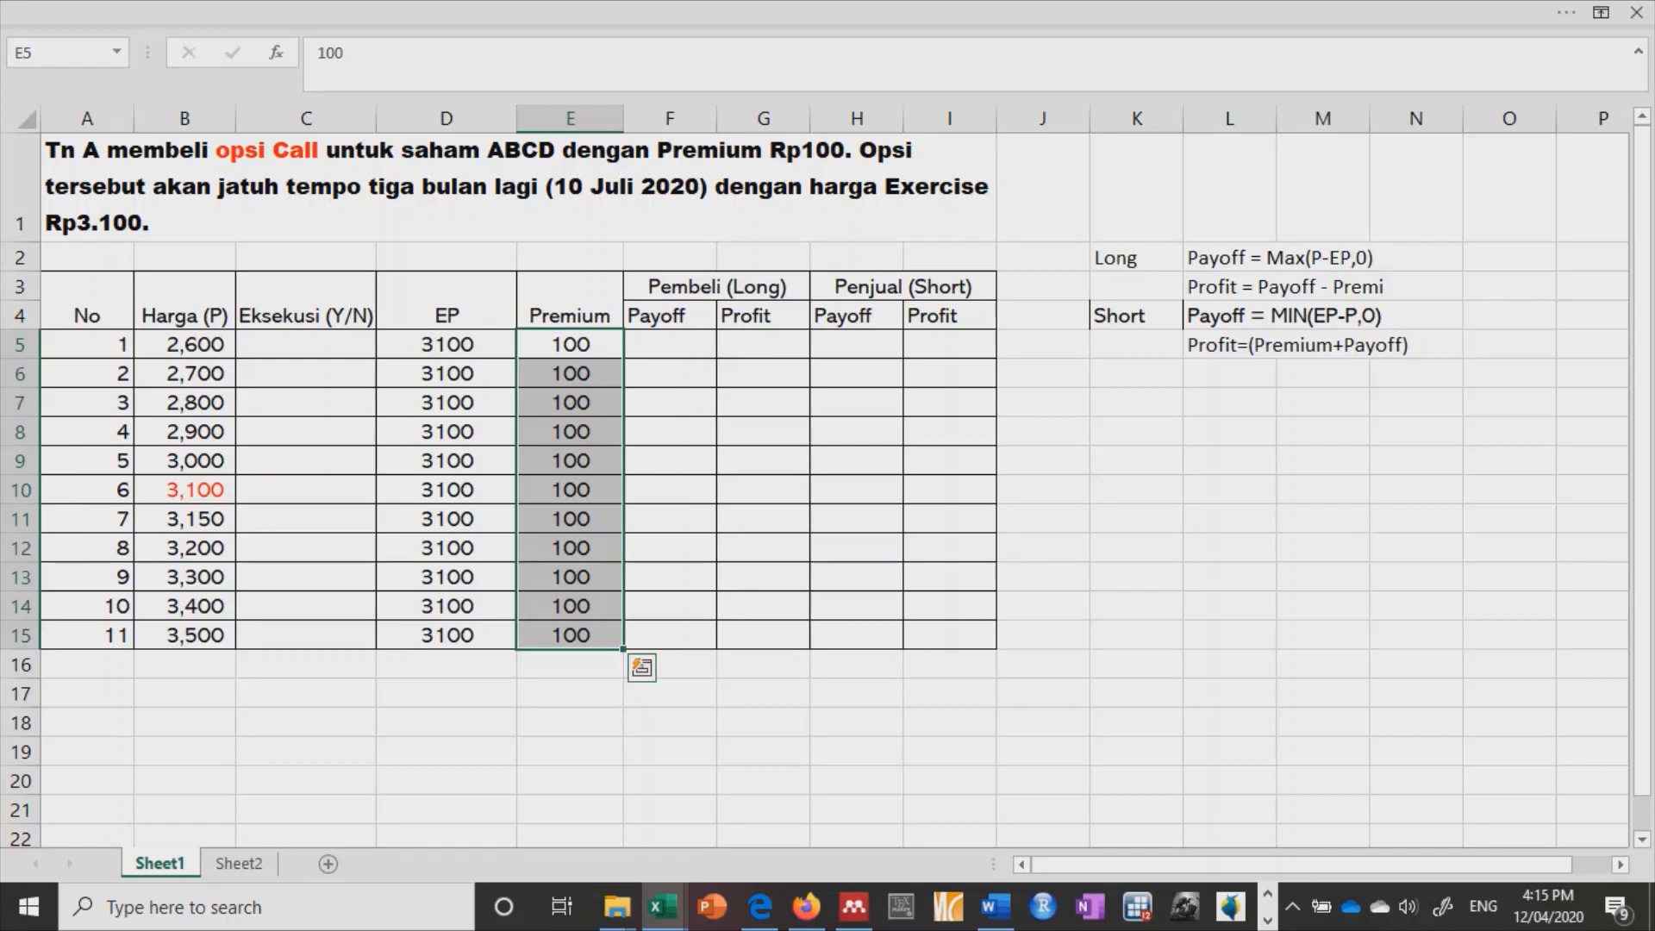
Step: Enter =IF(B5>D5,"YES","NO") in C5 to decide whether the option is exercised at the first price
left_click(306, 344)
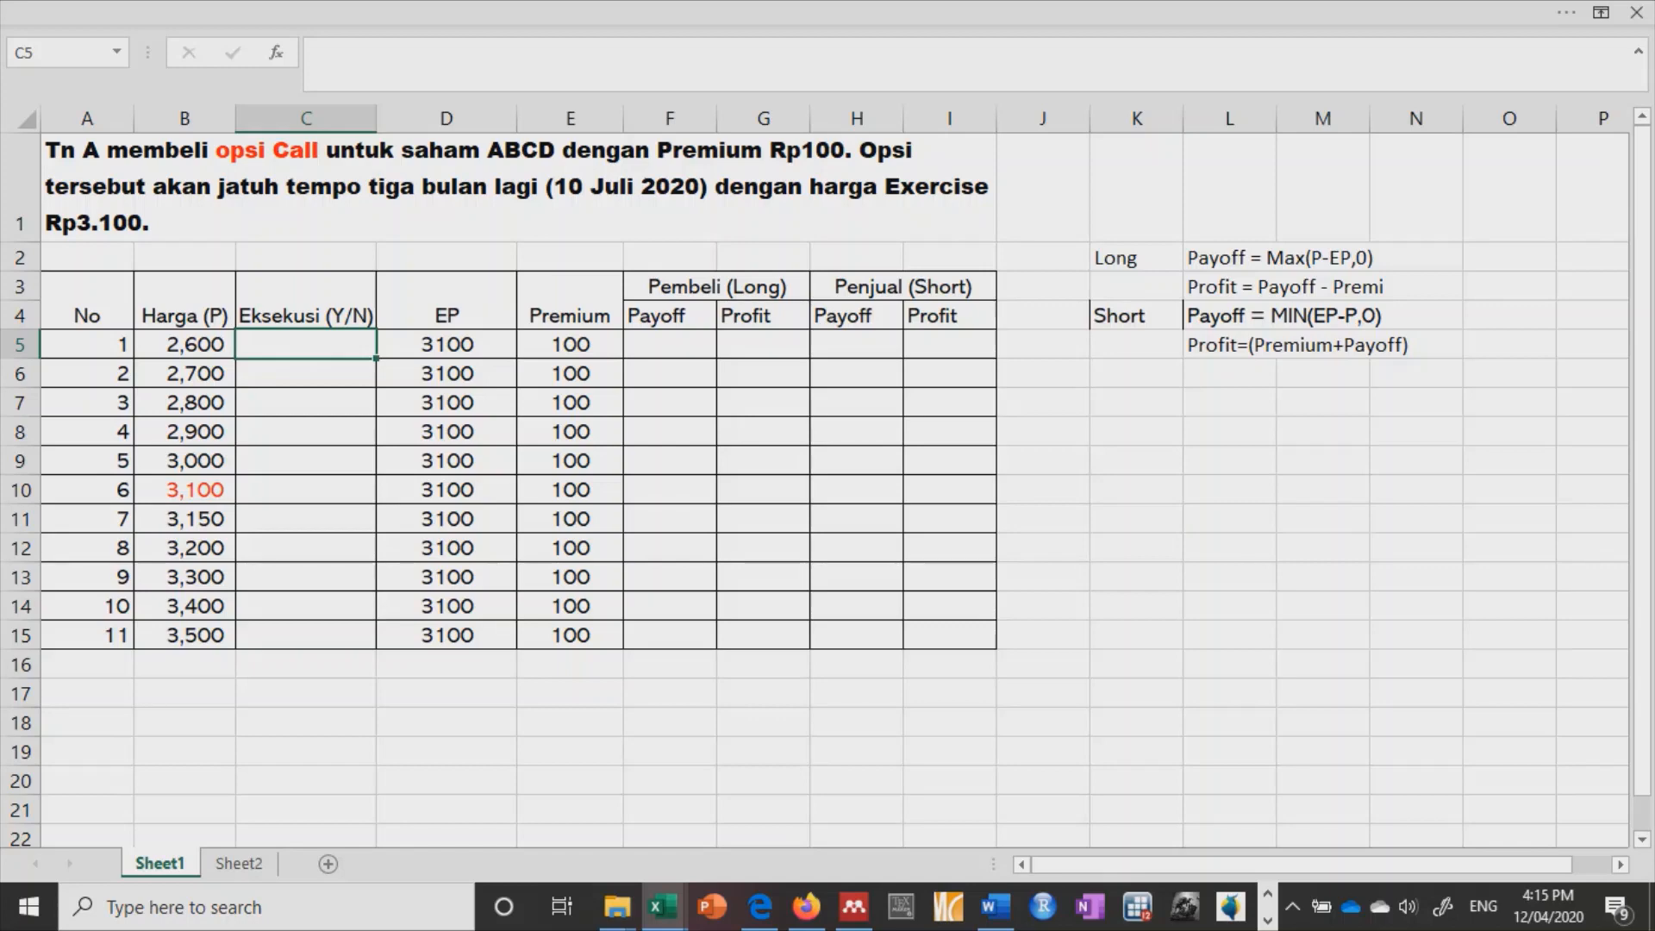
type("=IF")
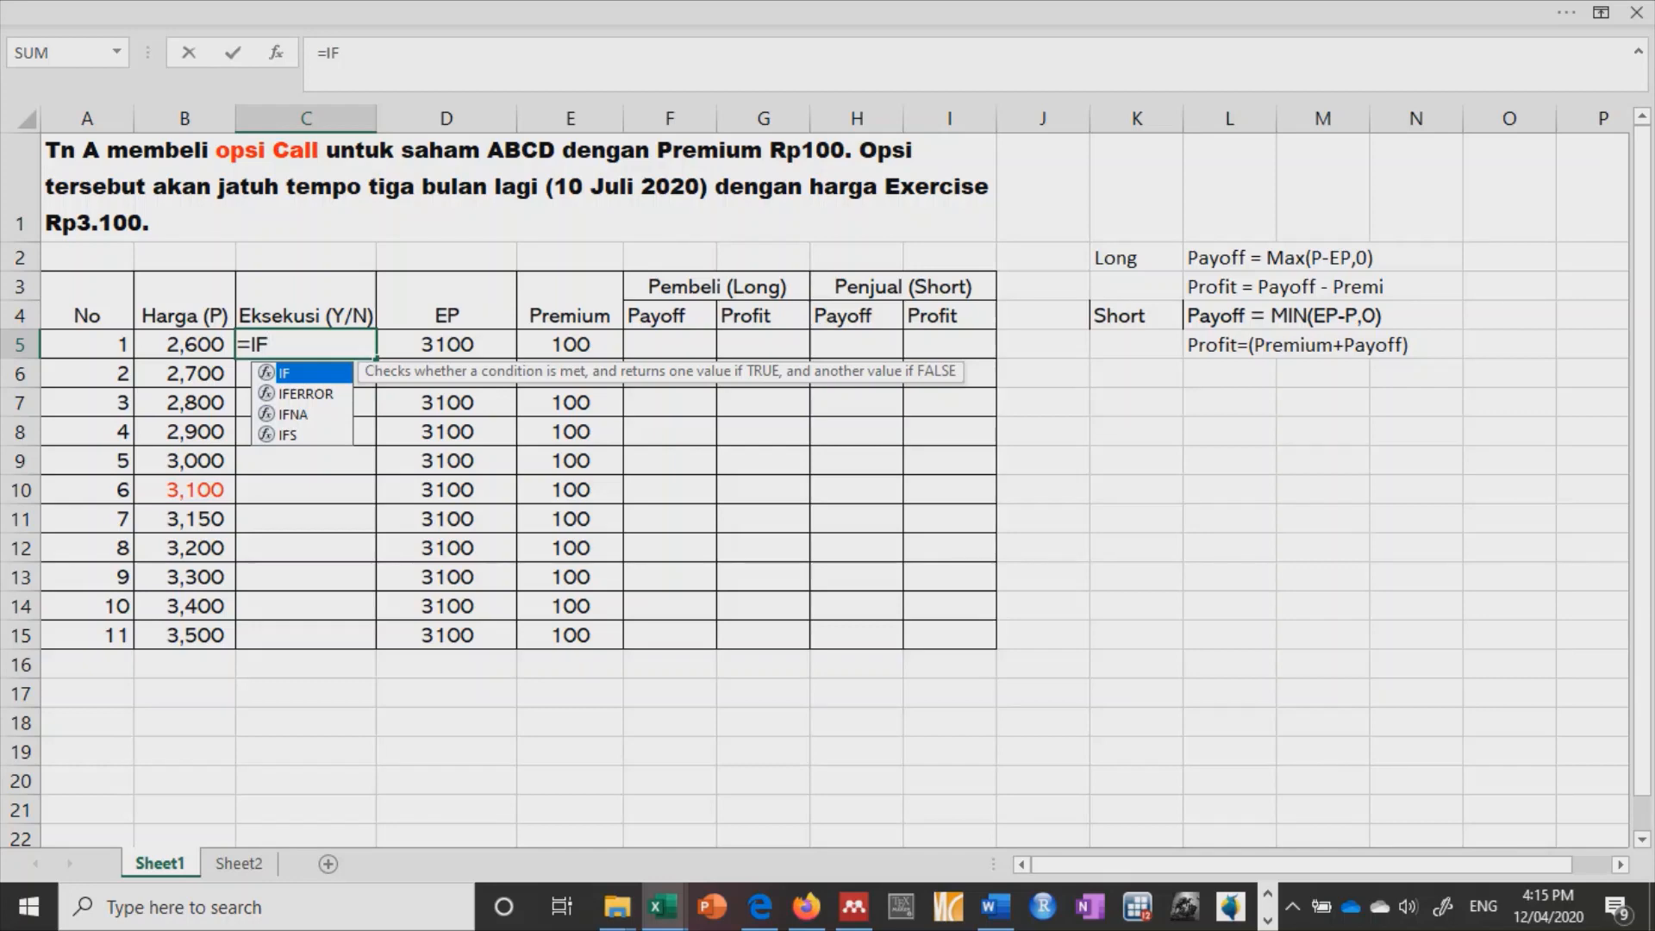
type("(")
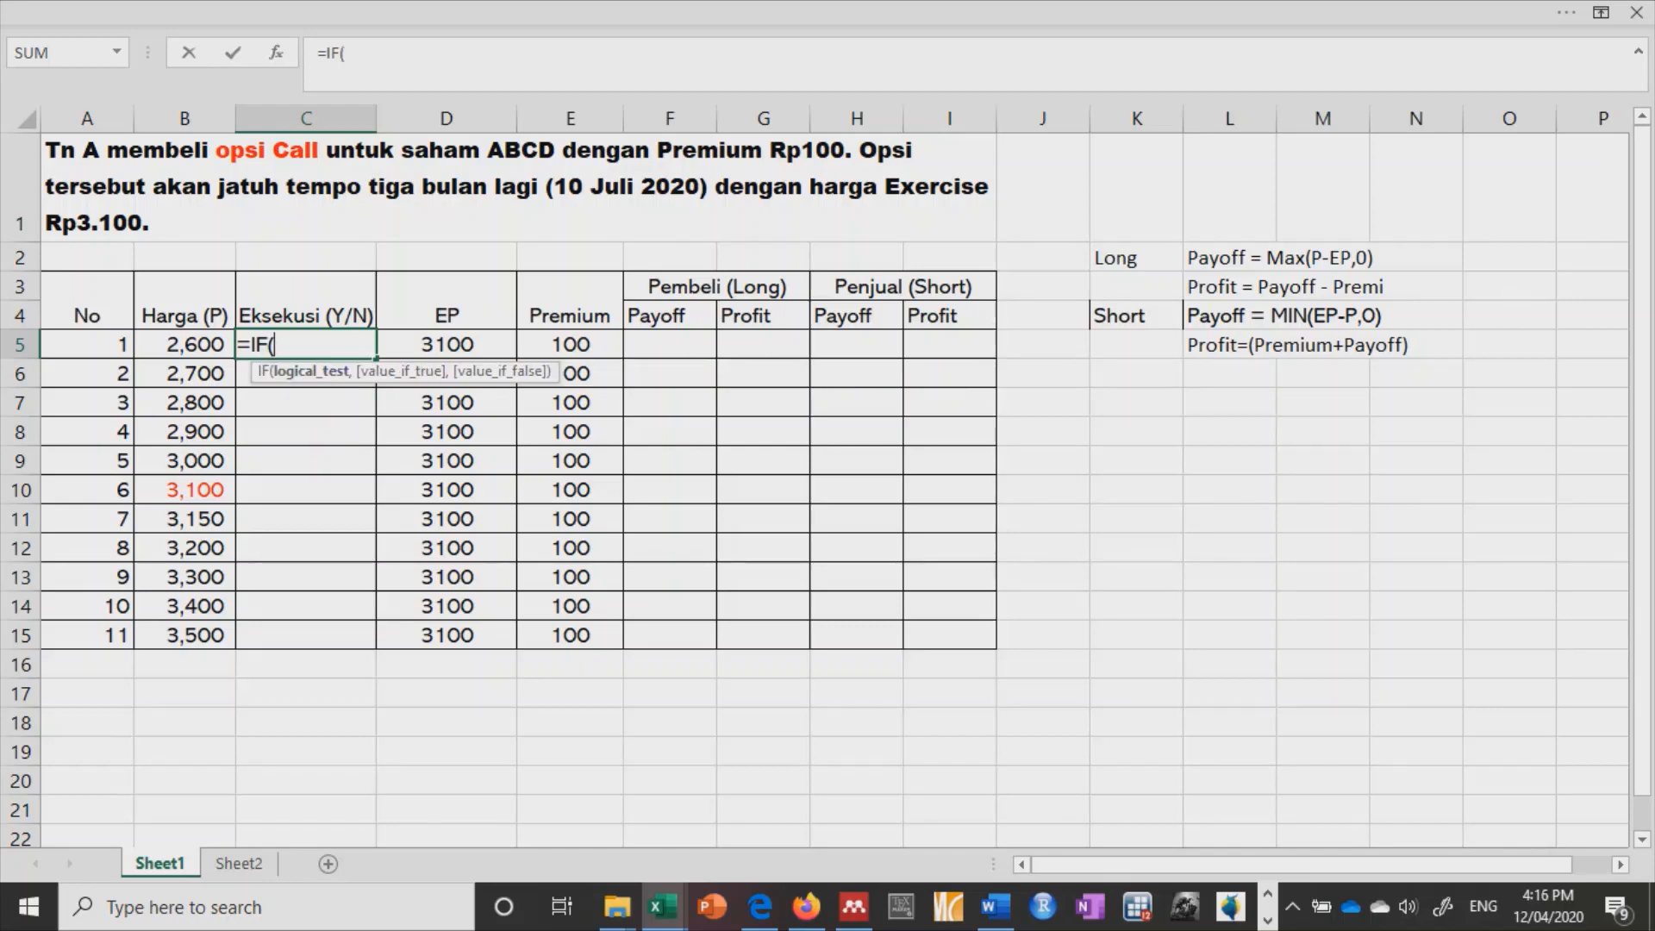
key("Left")
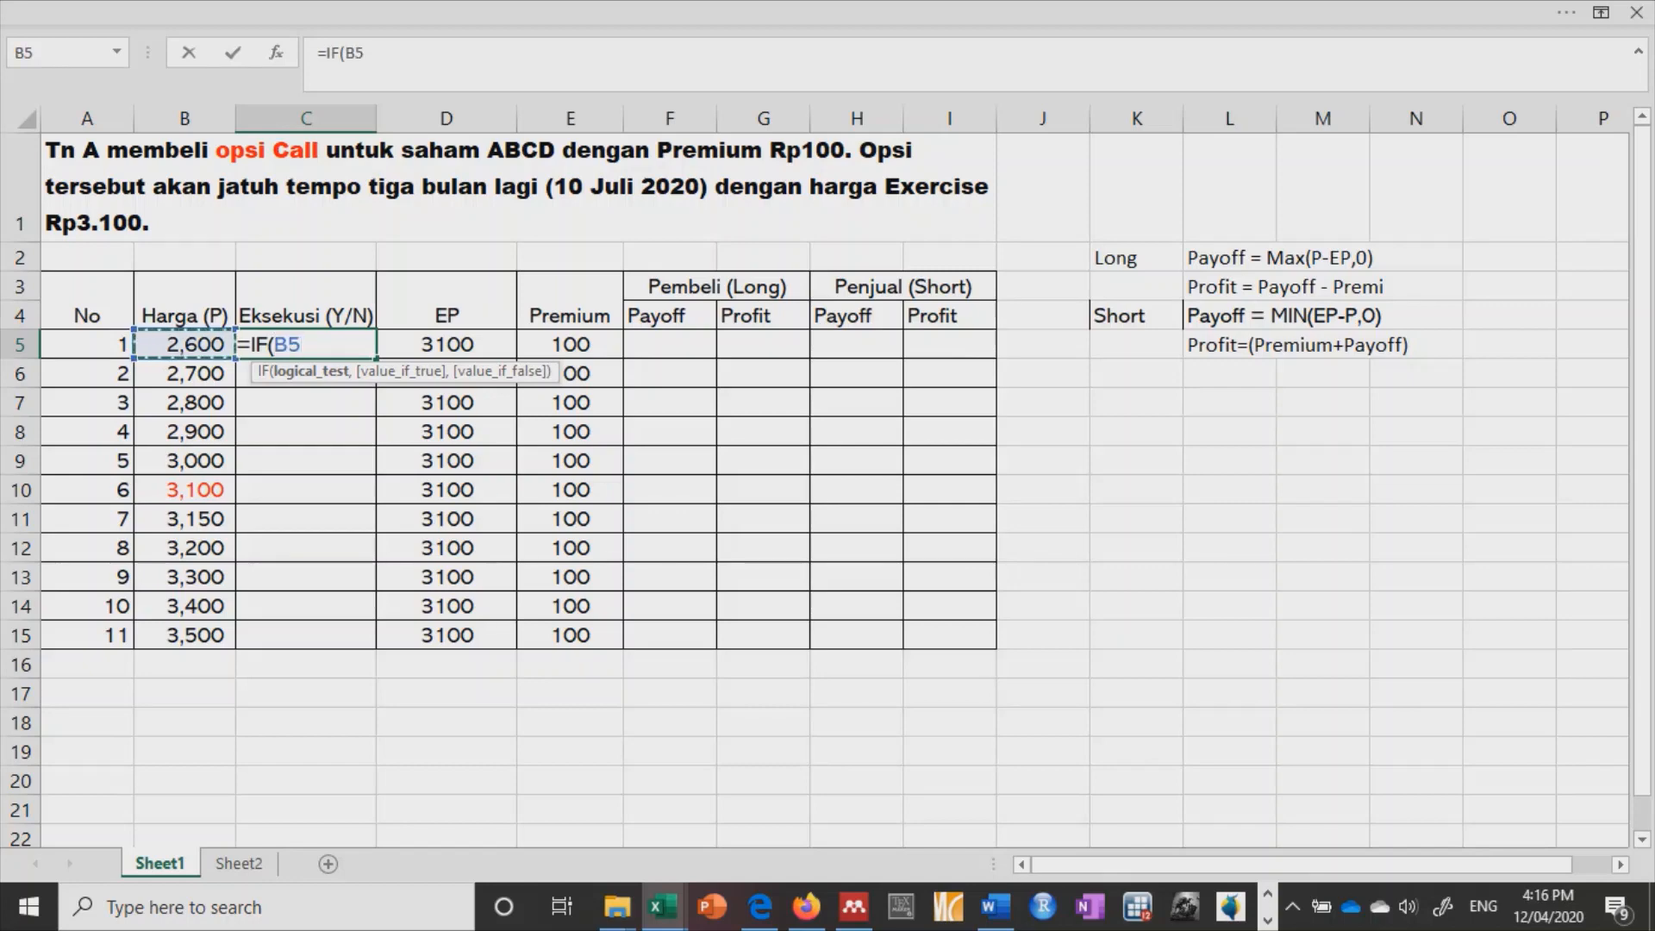
type(">")
key("Right")
type(",")
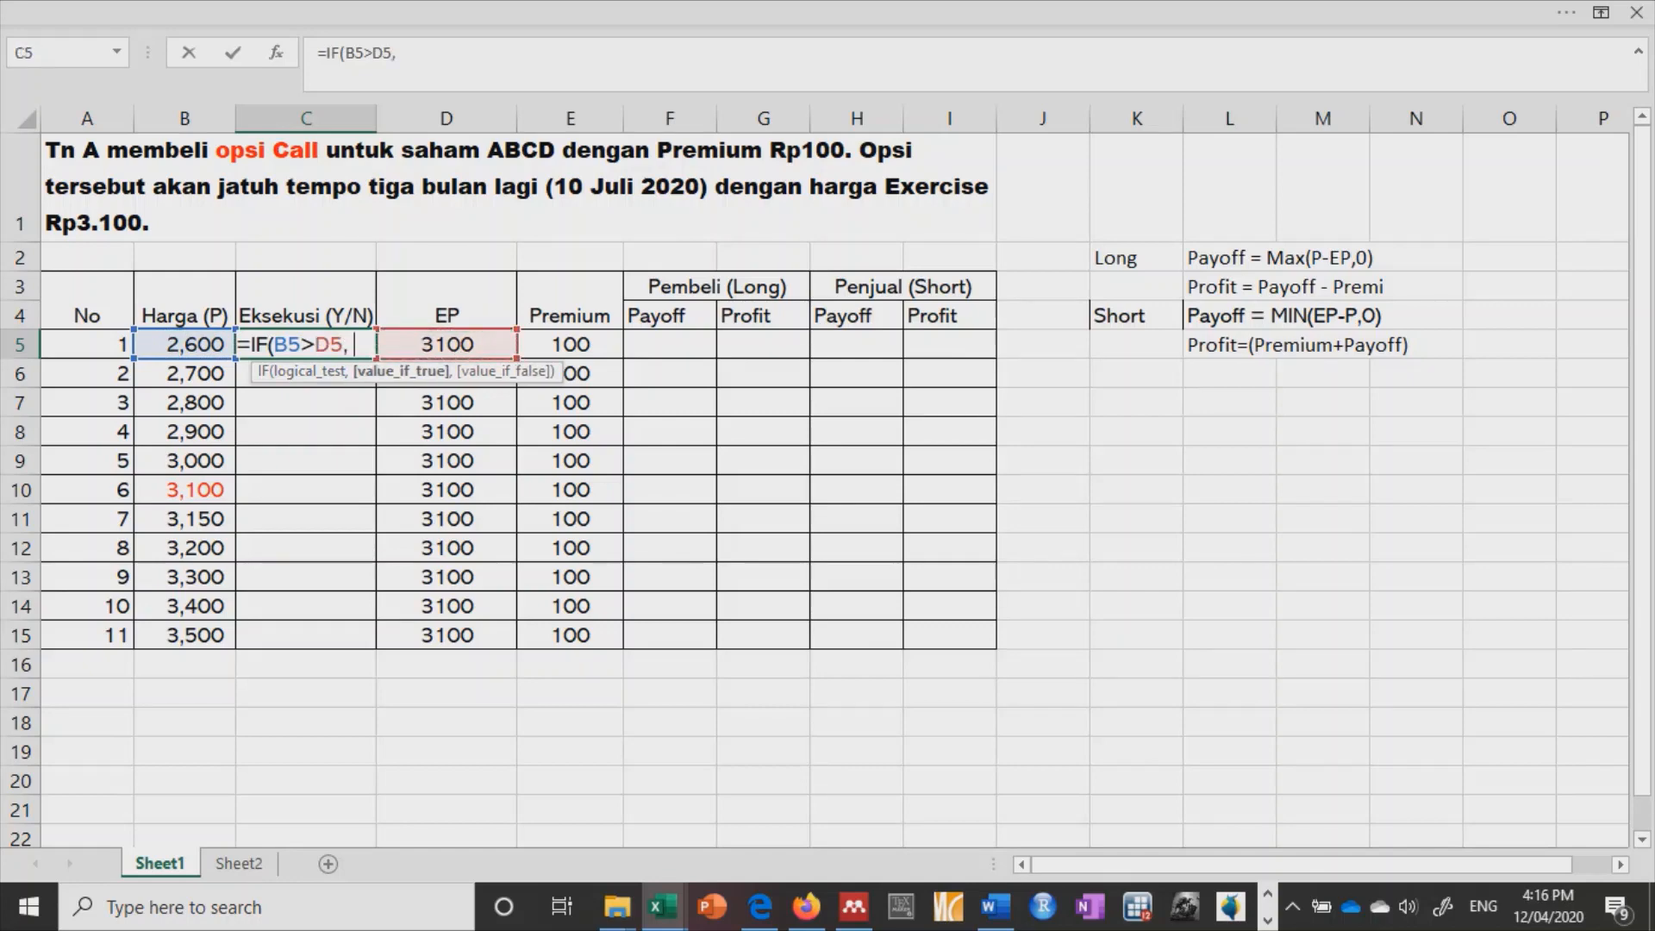
type("\"YES")
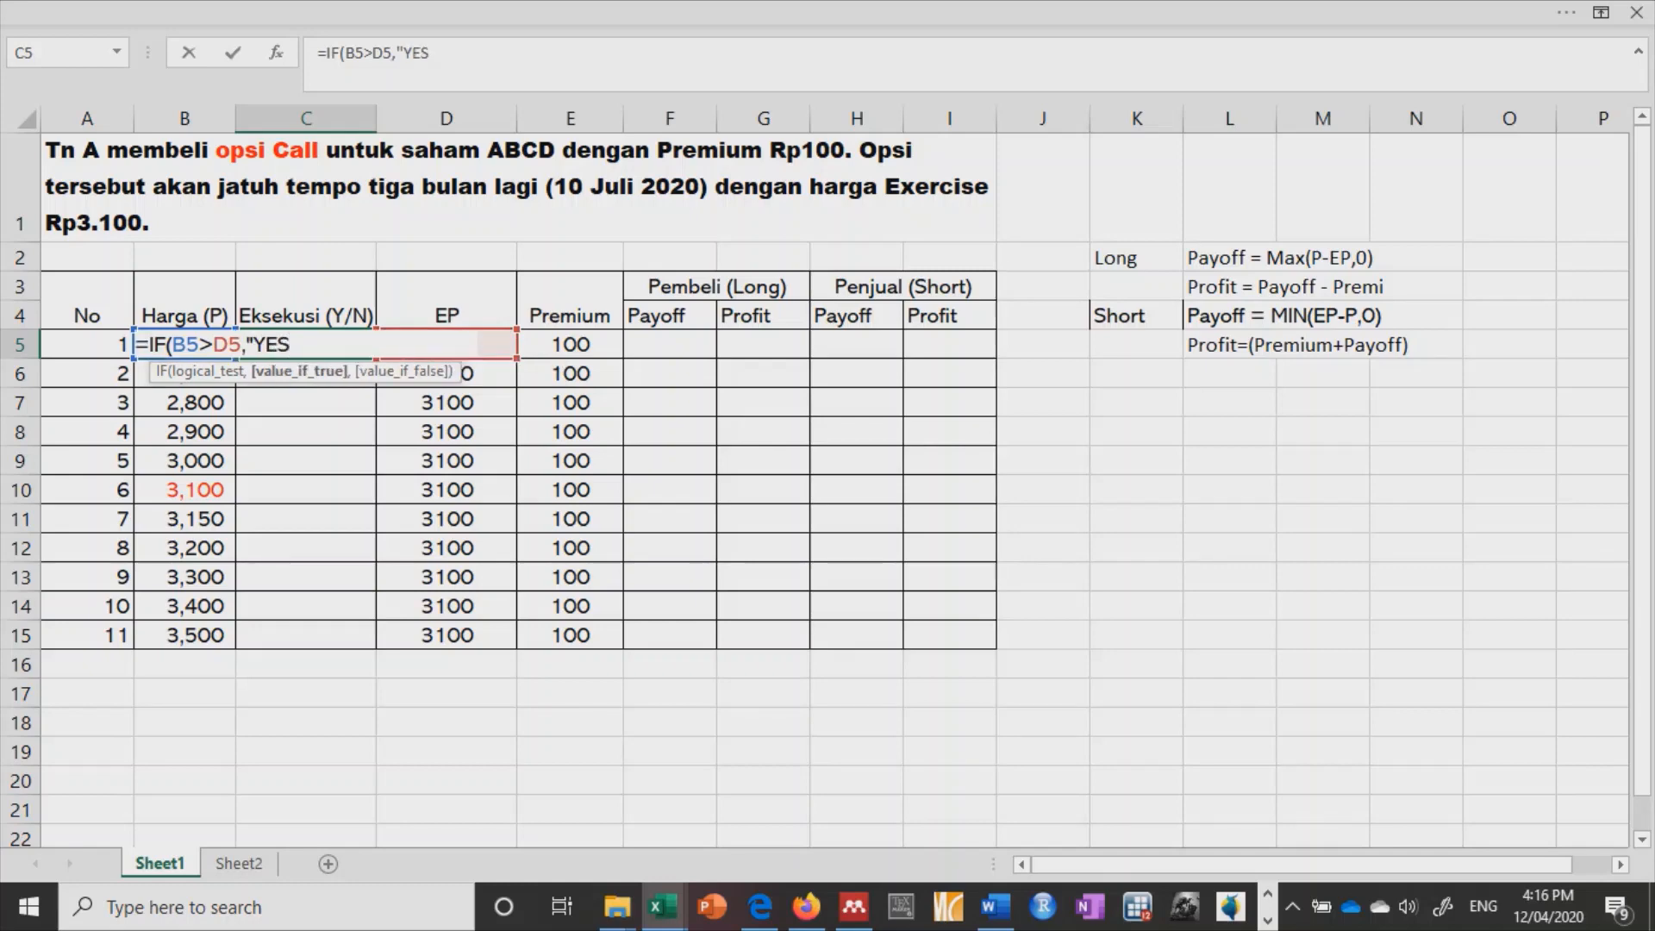
type("\",")
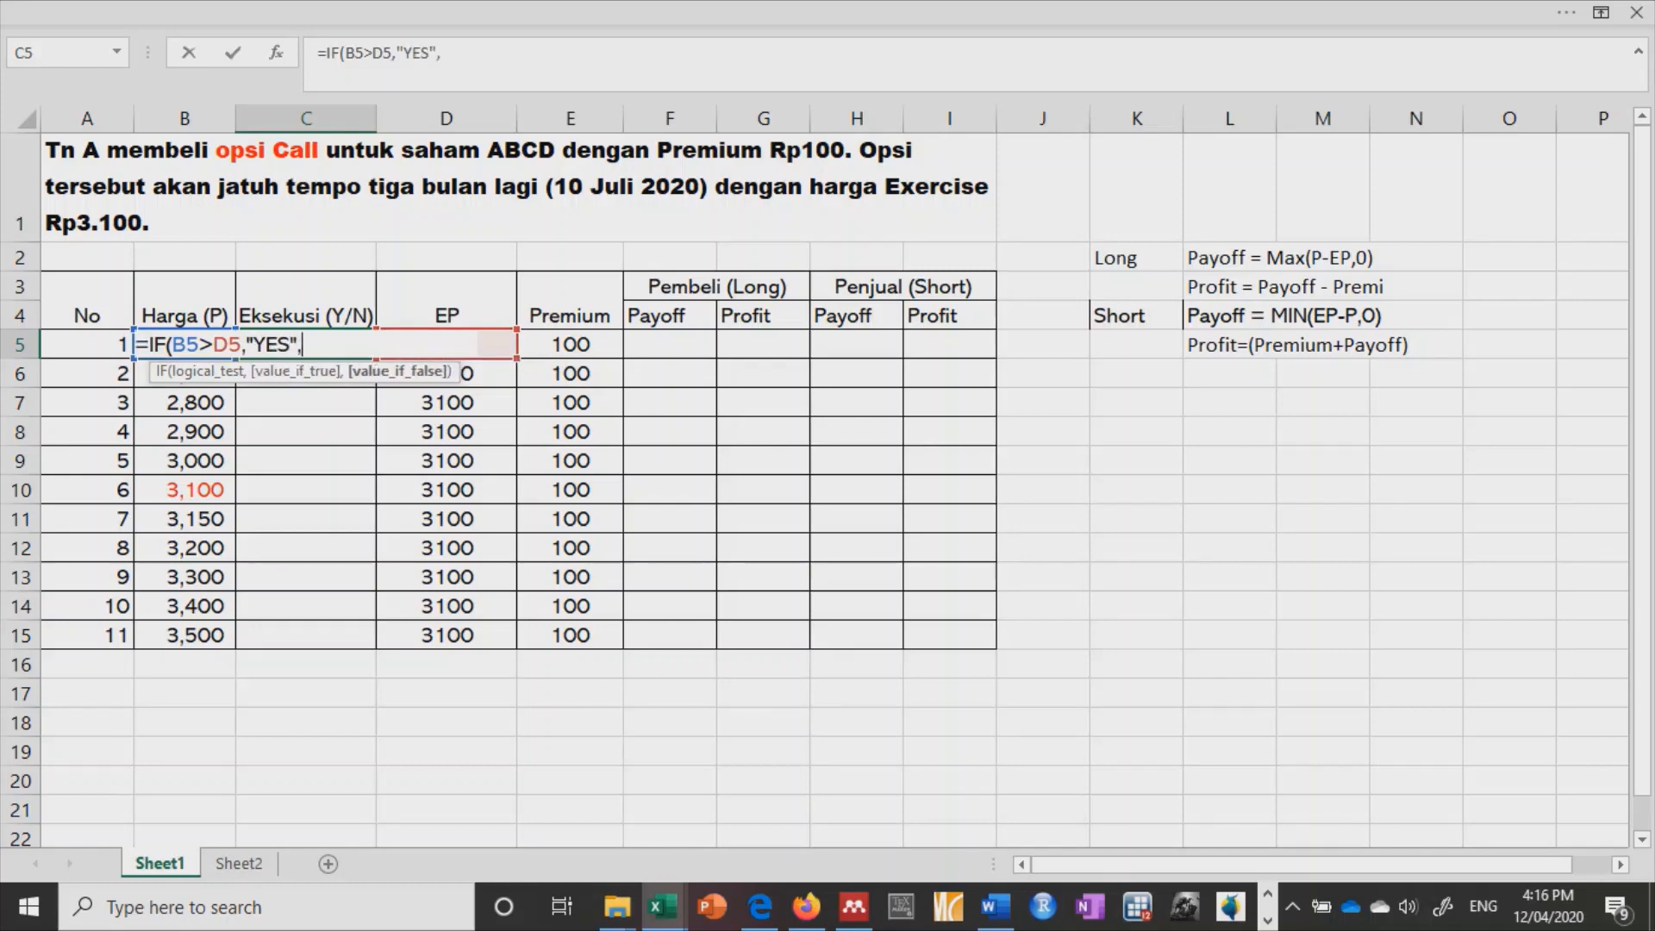
type("\"NO\")")
key("Return")
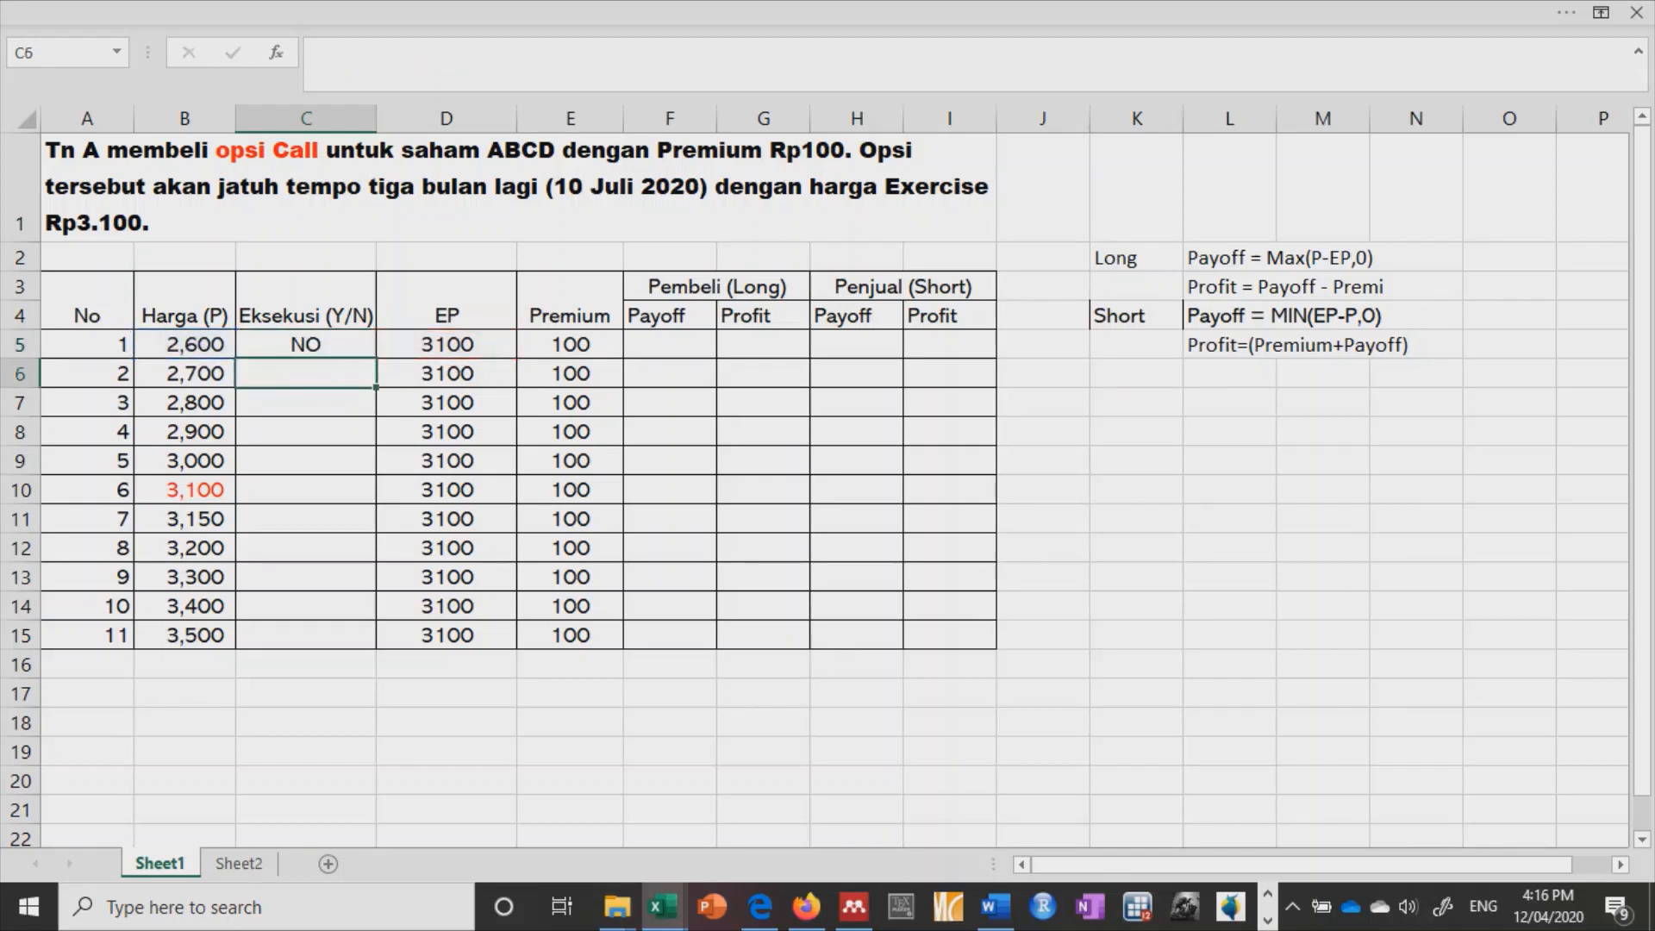
Step: Copy the exercise-decision formula from C5 down through C15
key("Up")
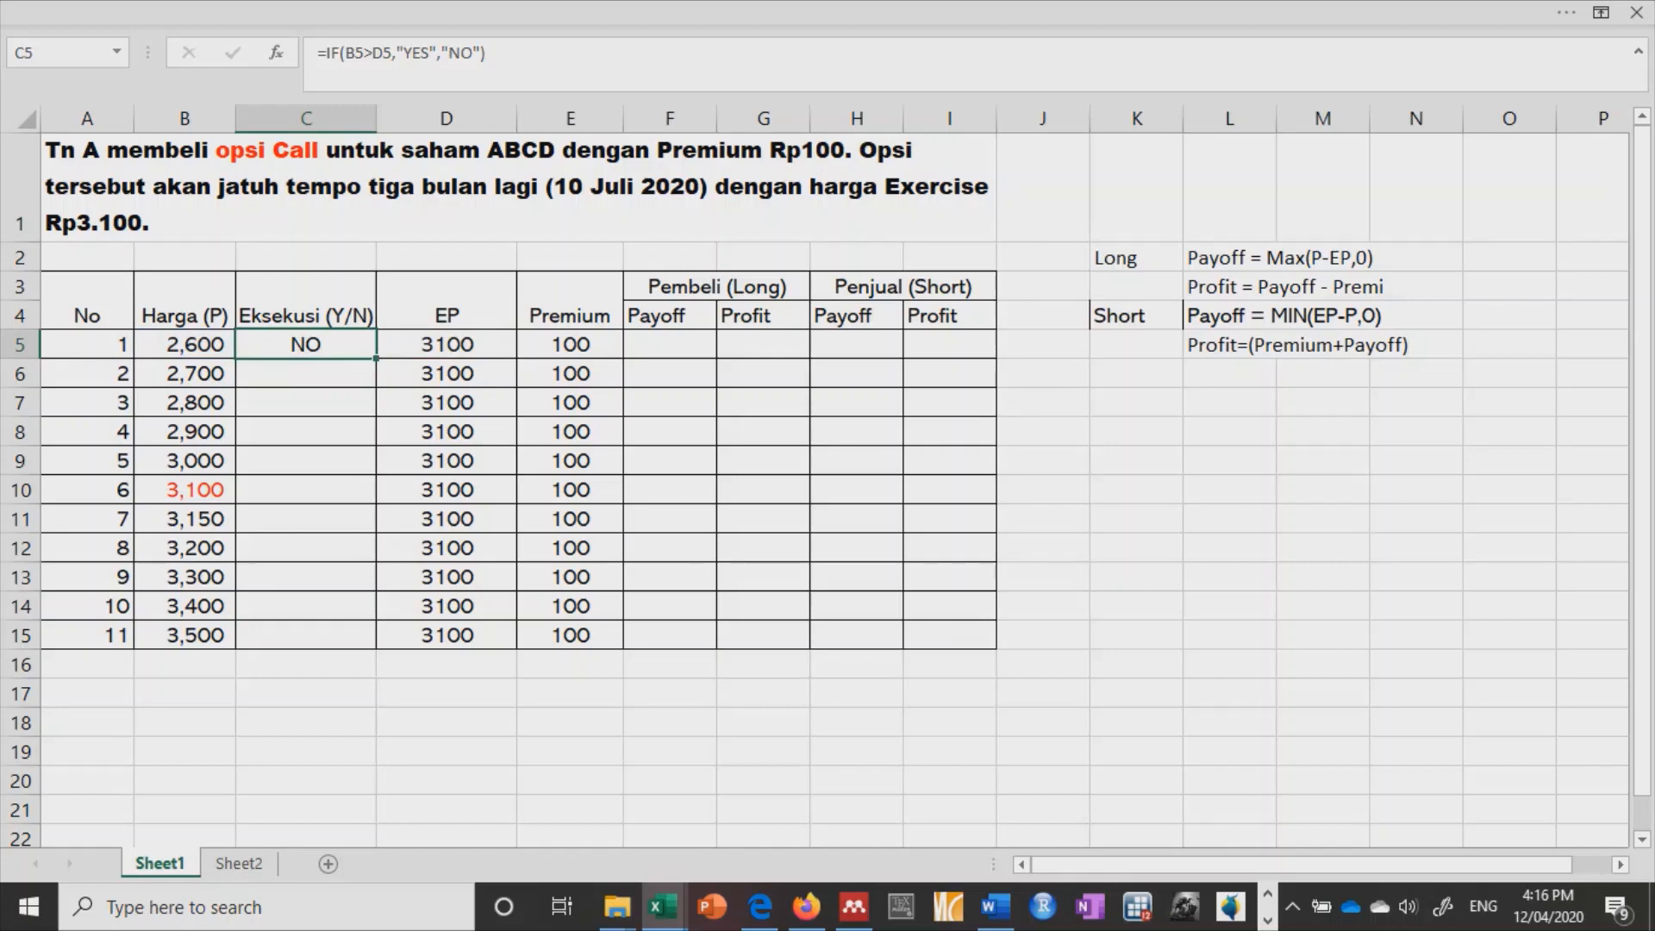
double_click(376, 359)
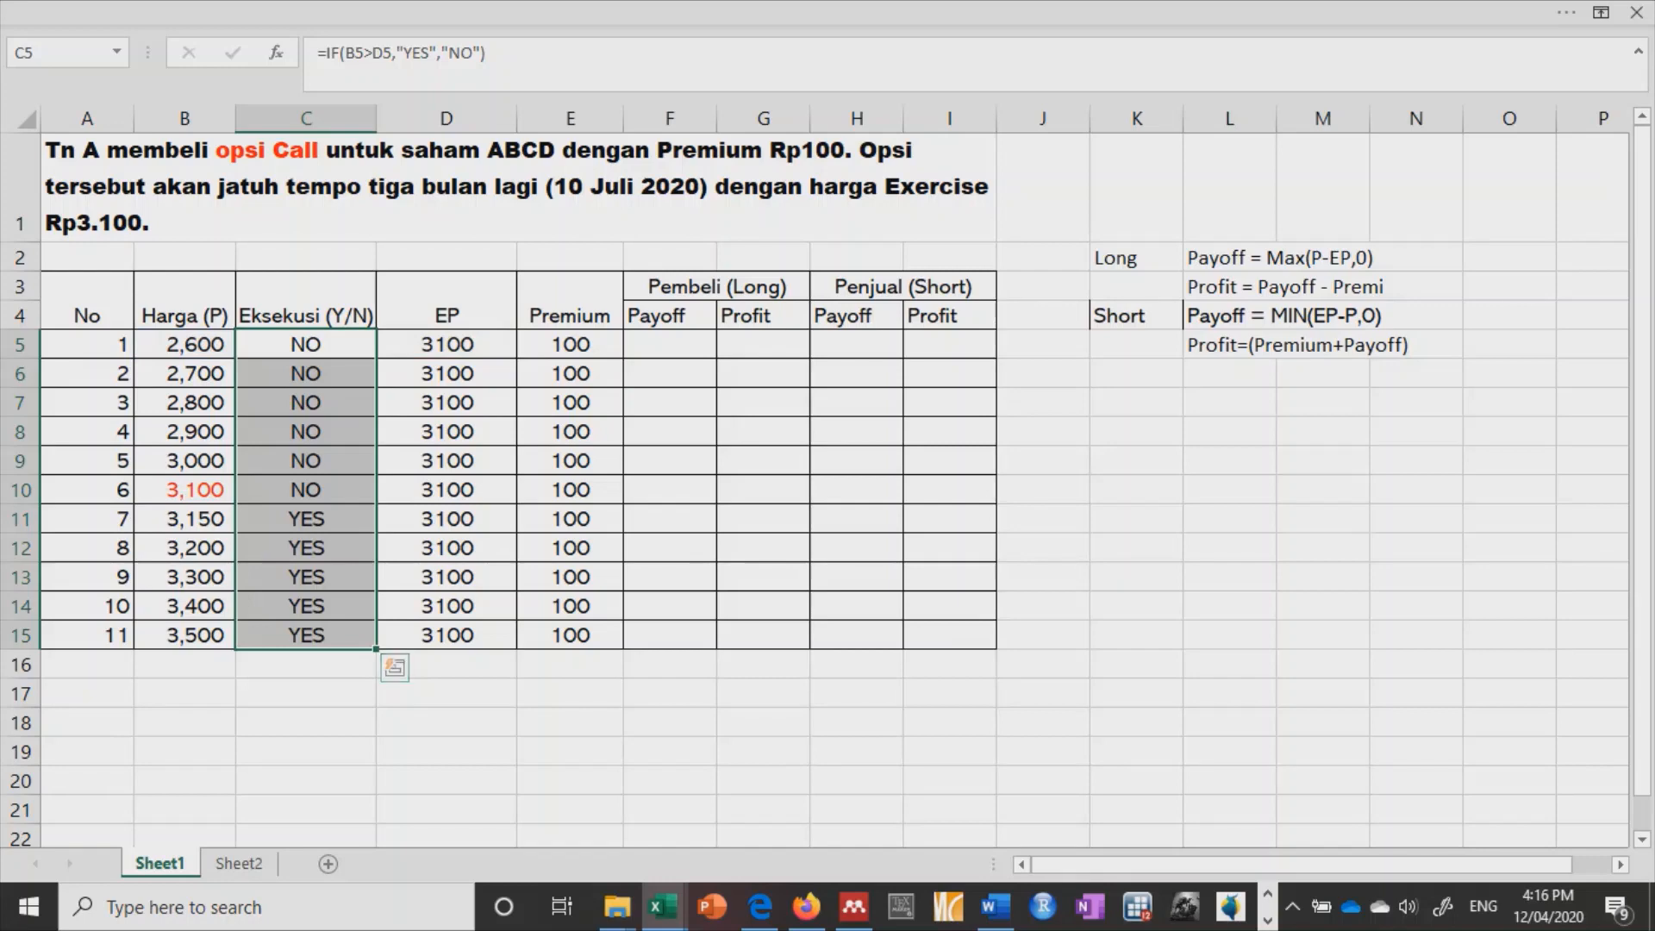
left_click(185, 489)
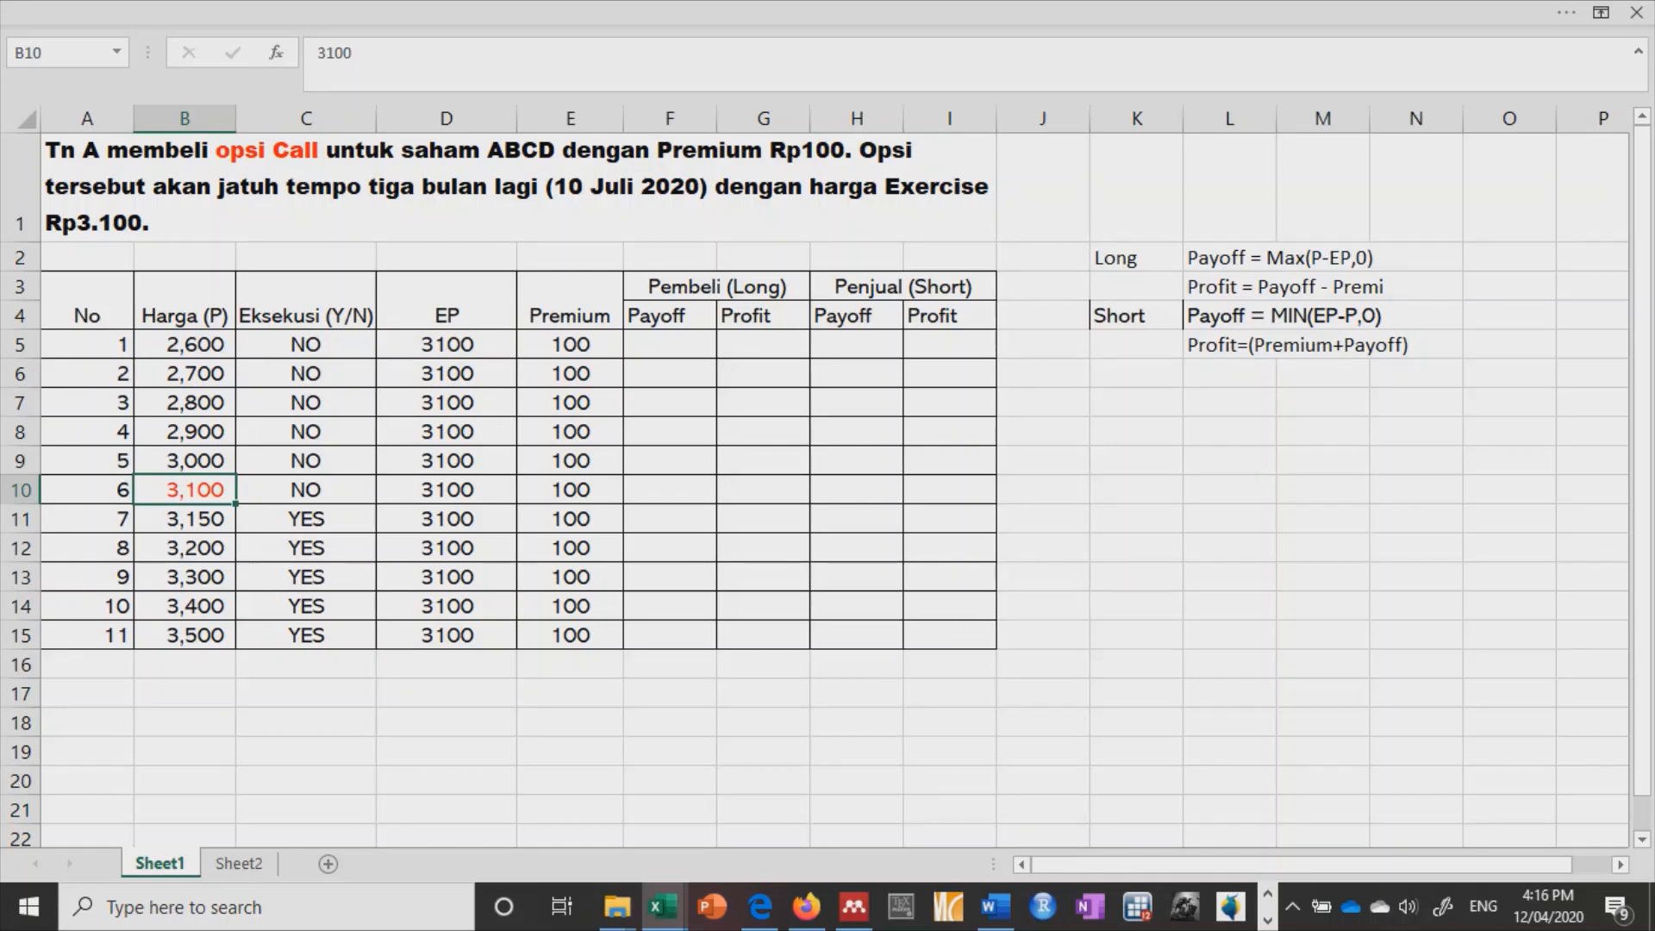
Step: Enter the buyer's (Long) payoff formula =MAX(B5-D5,0) in F5, following the long payoff note beside the table
left_click(669, 345)
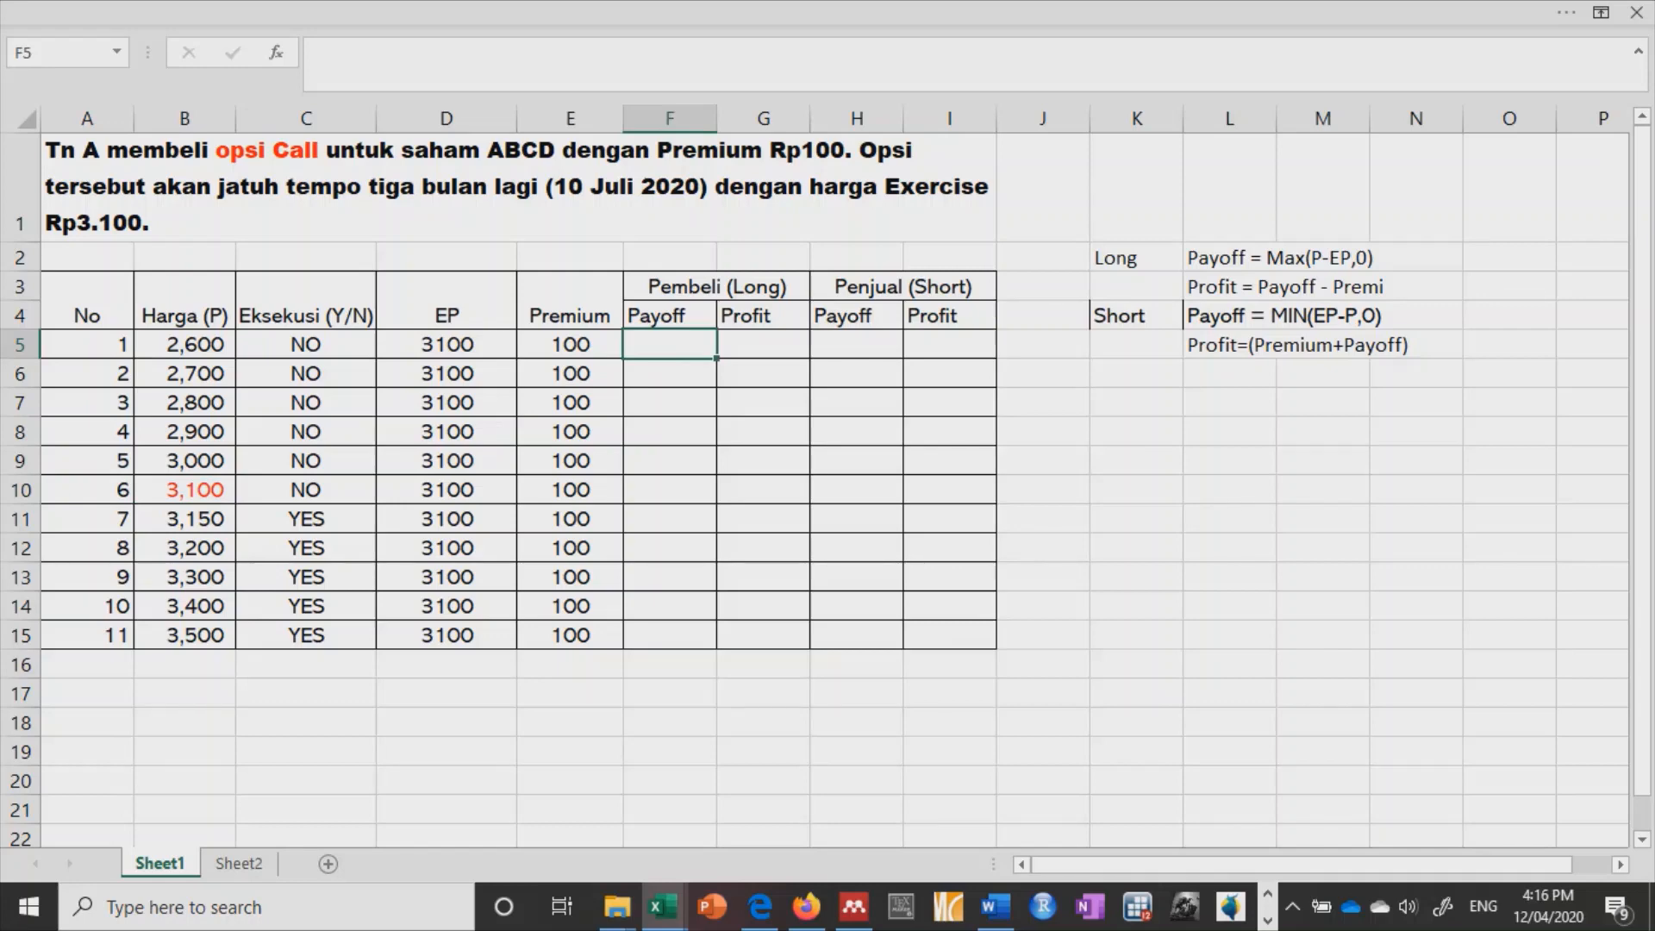
left_click(1136, 258)
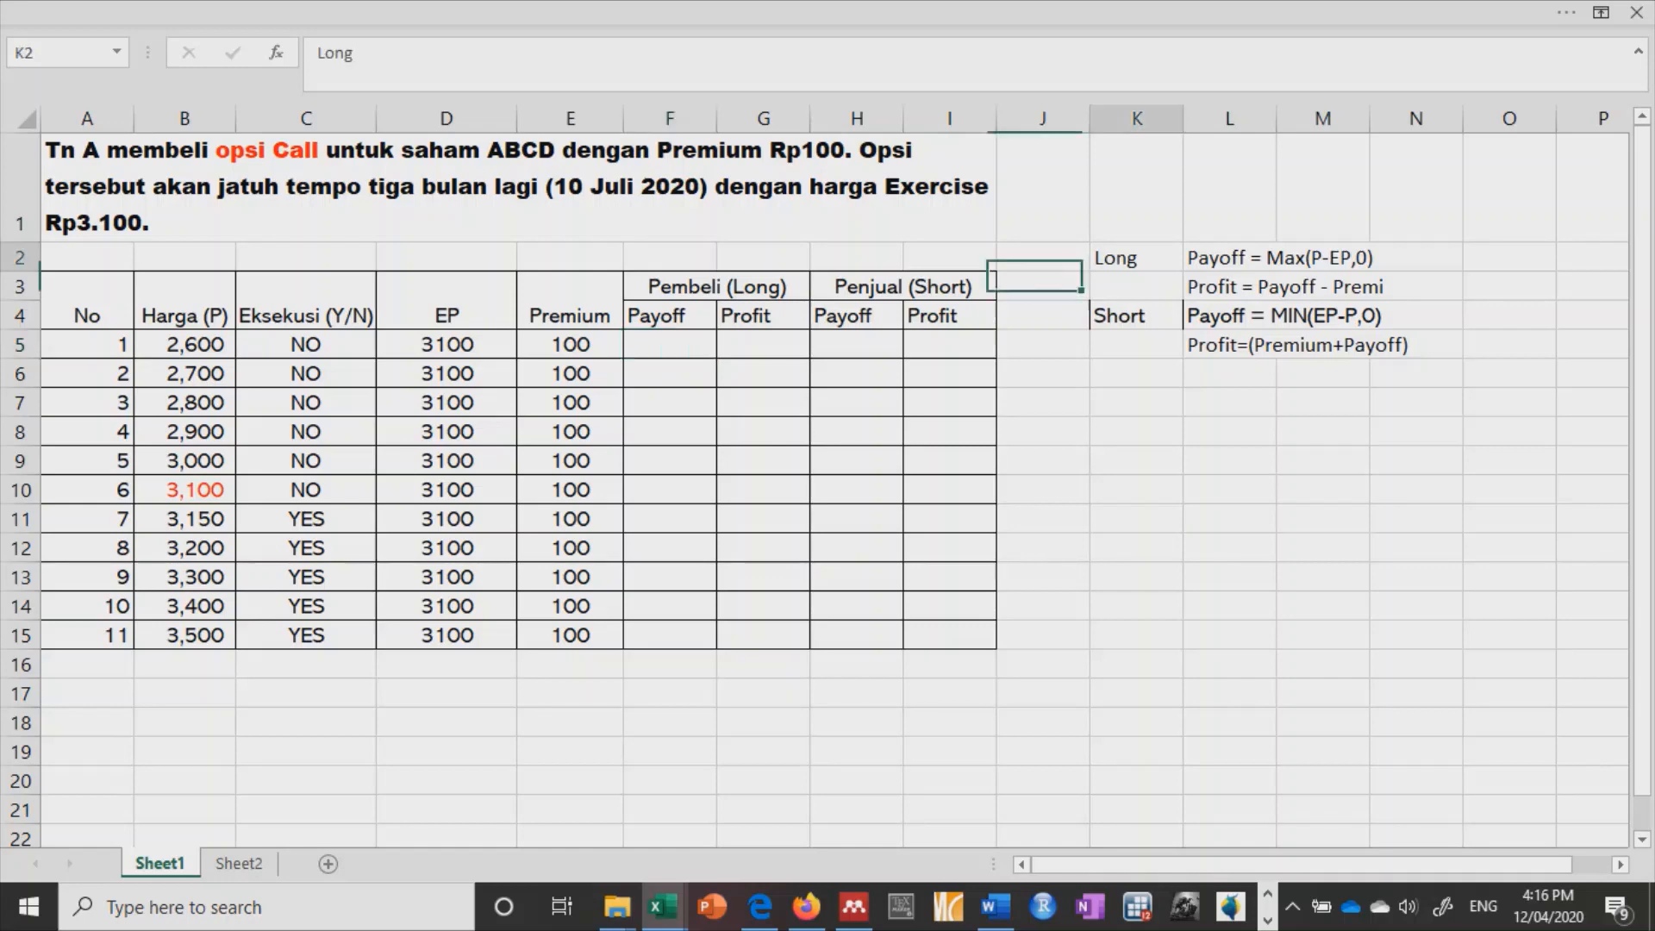
left_click(1267, 258)
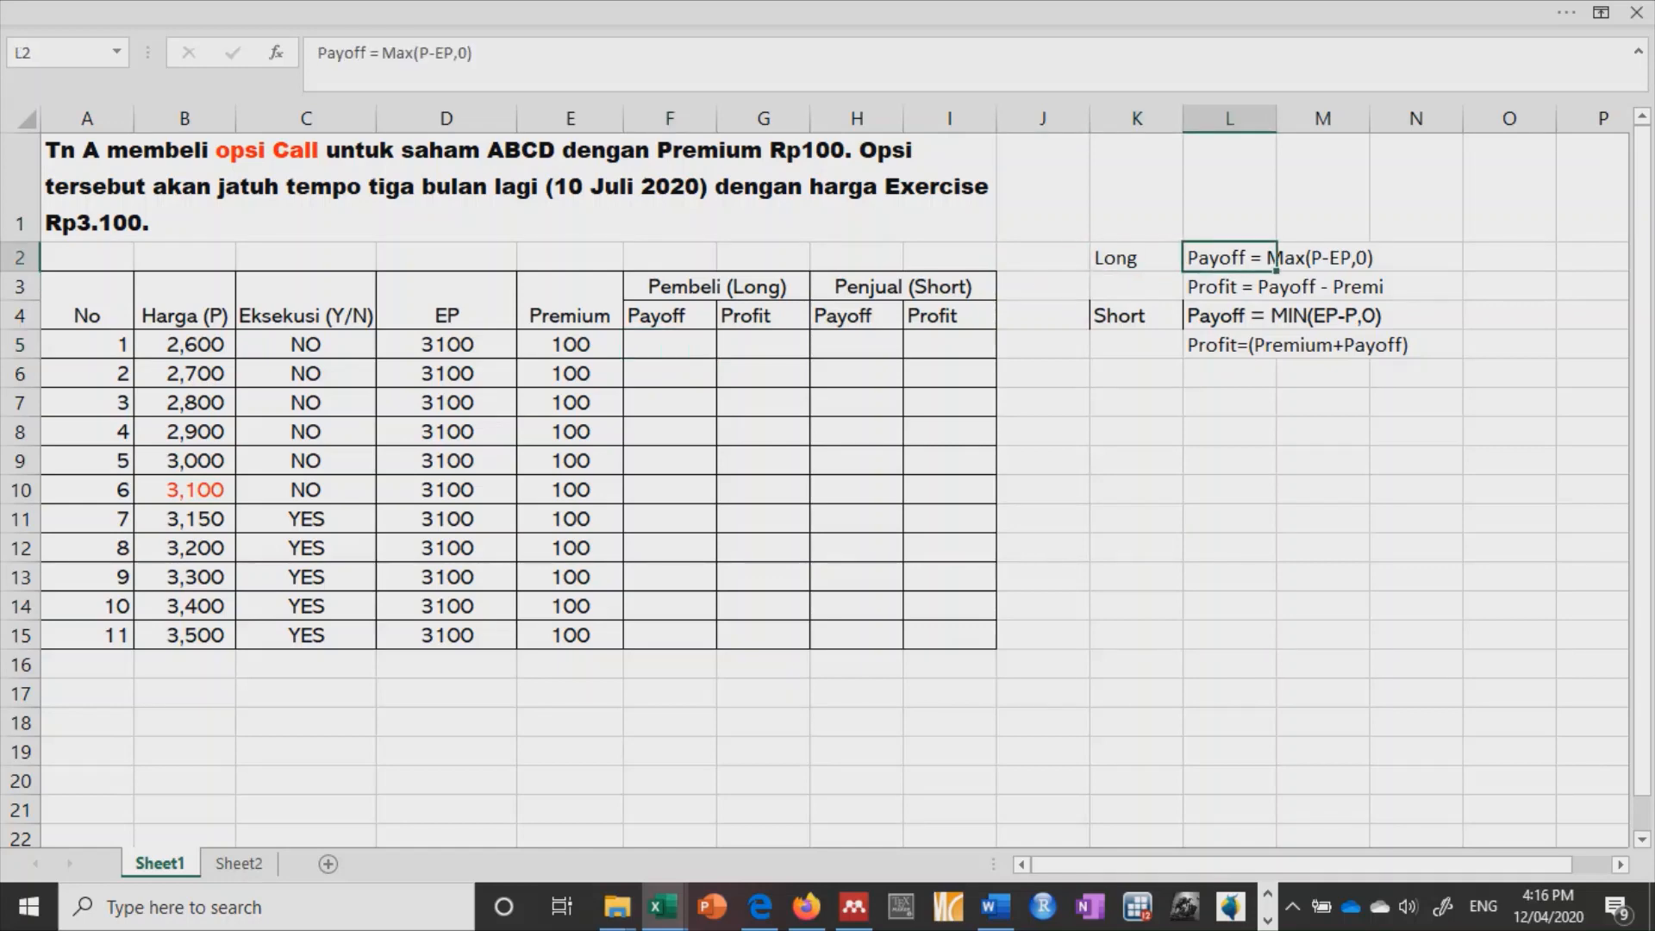
key("Left")
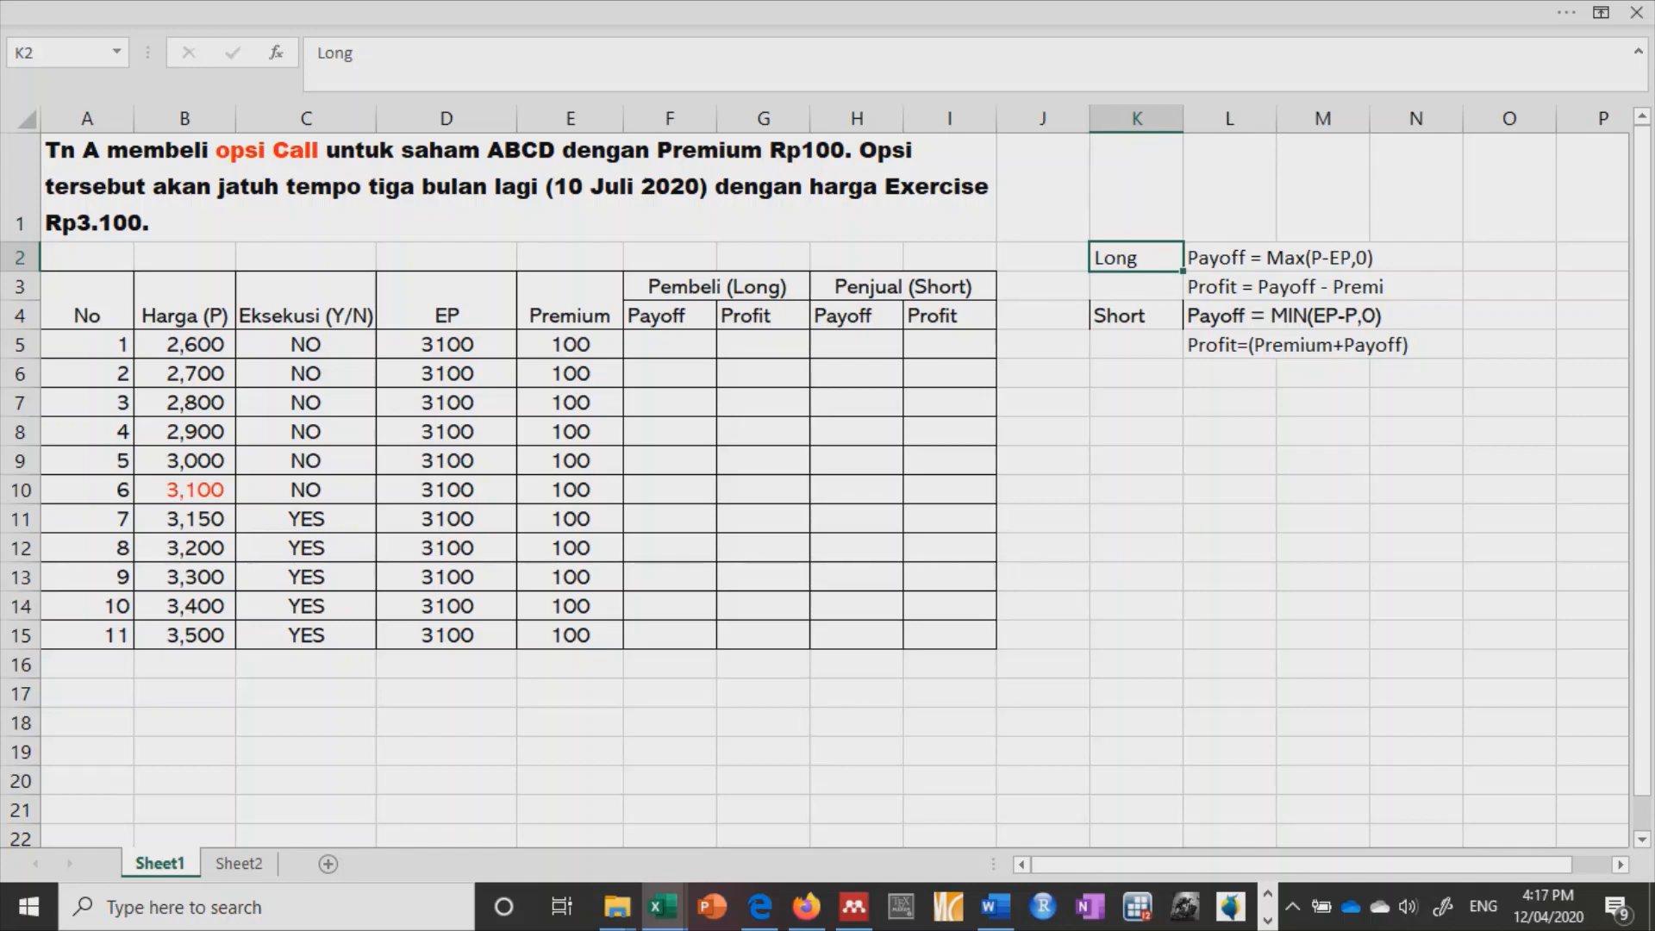
left_click(669, 345)
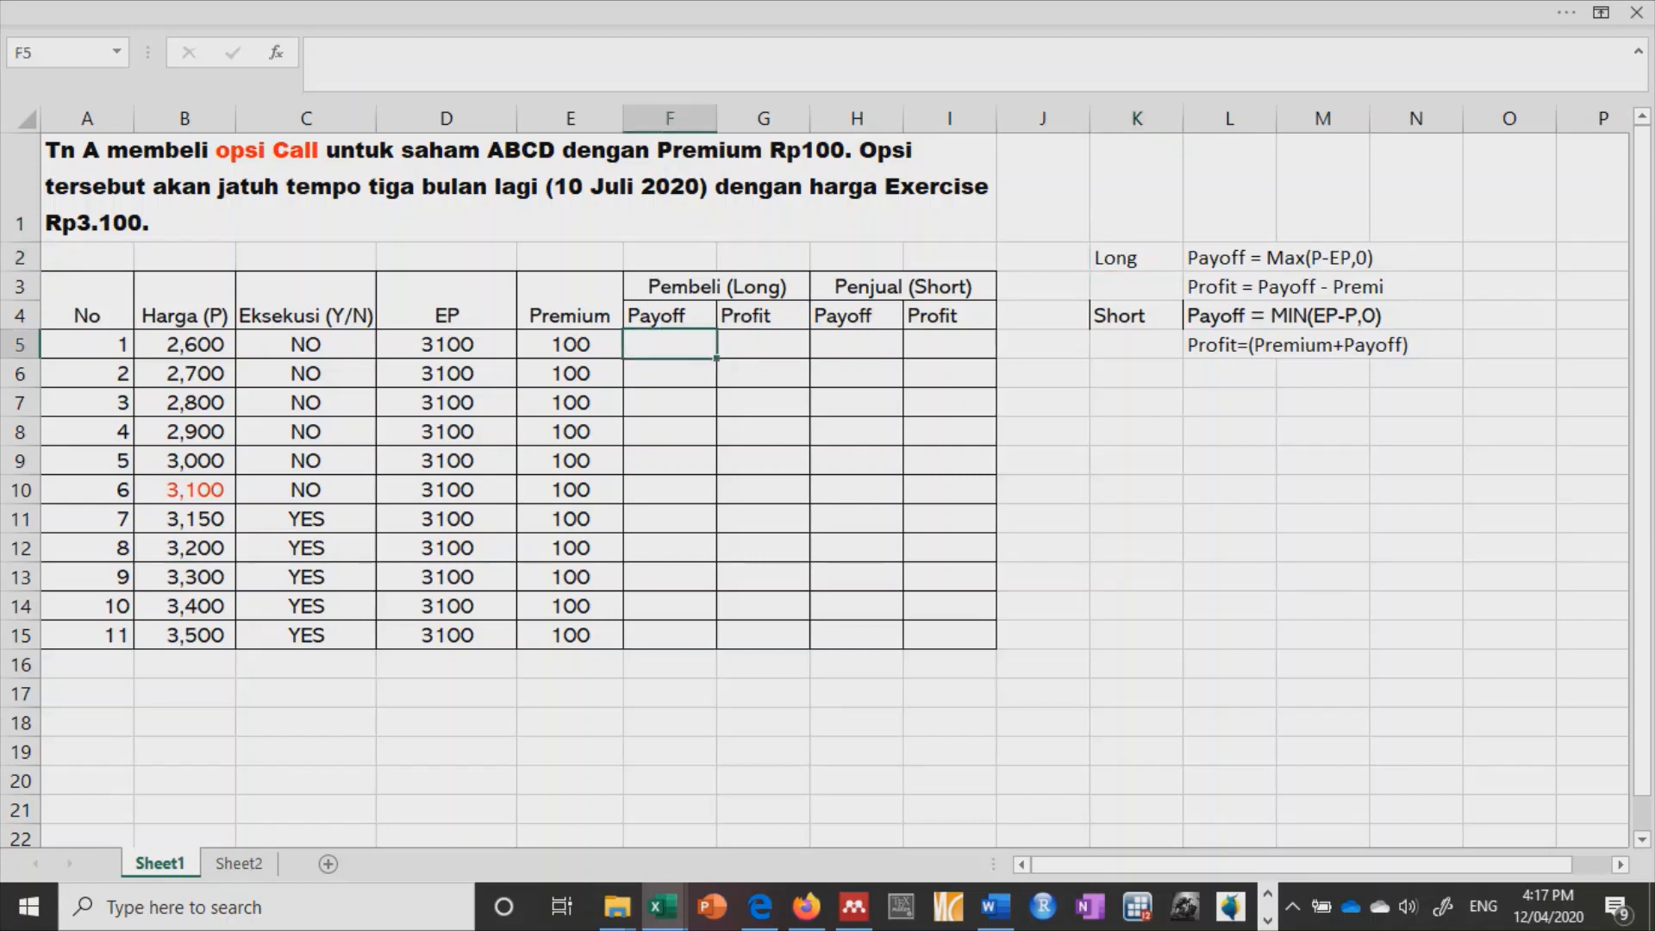
type("=MA")
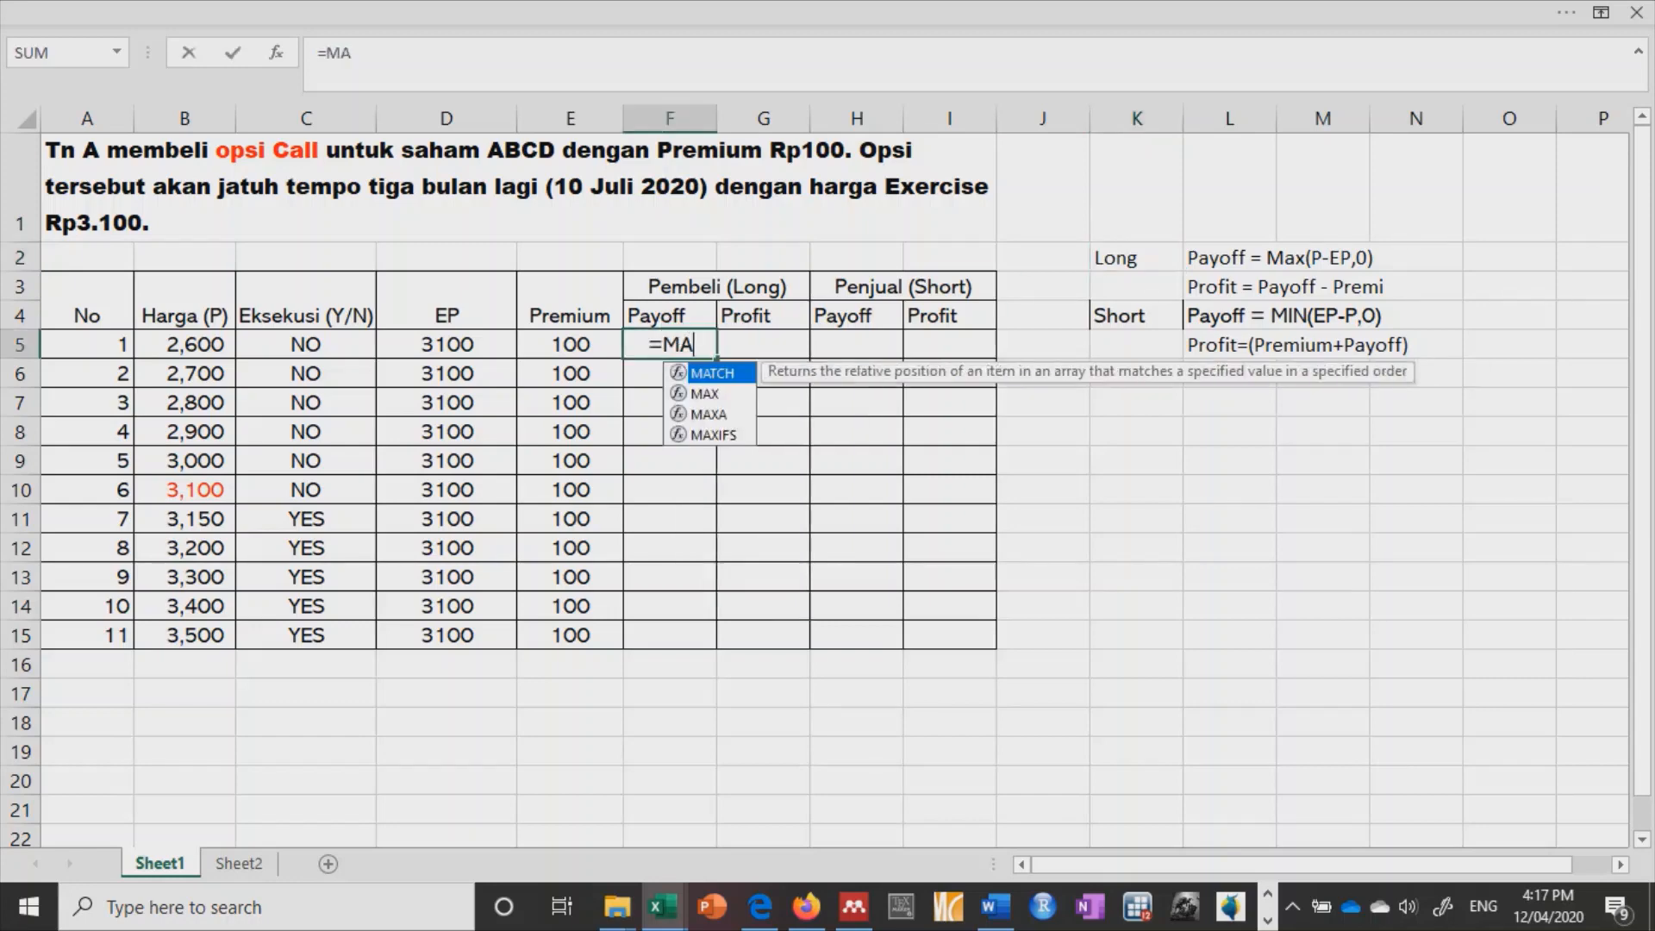
type("X(")
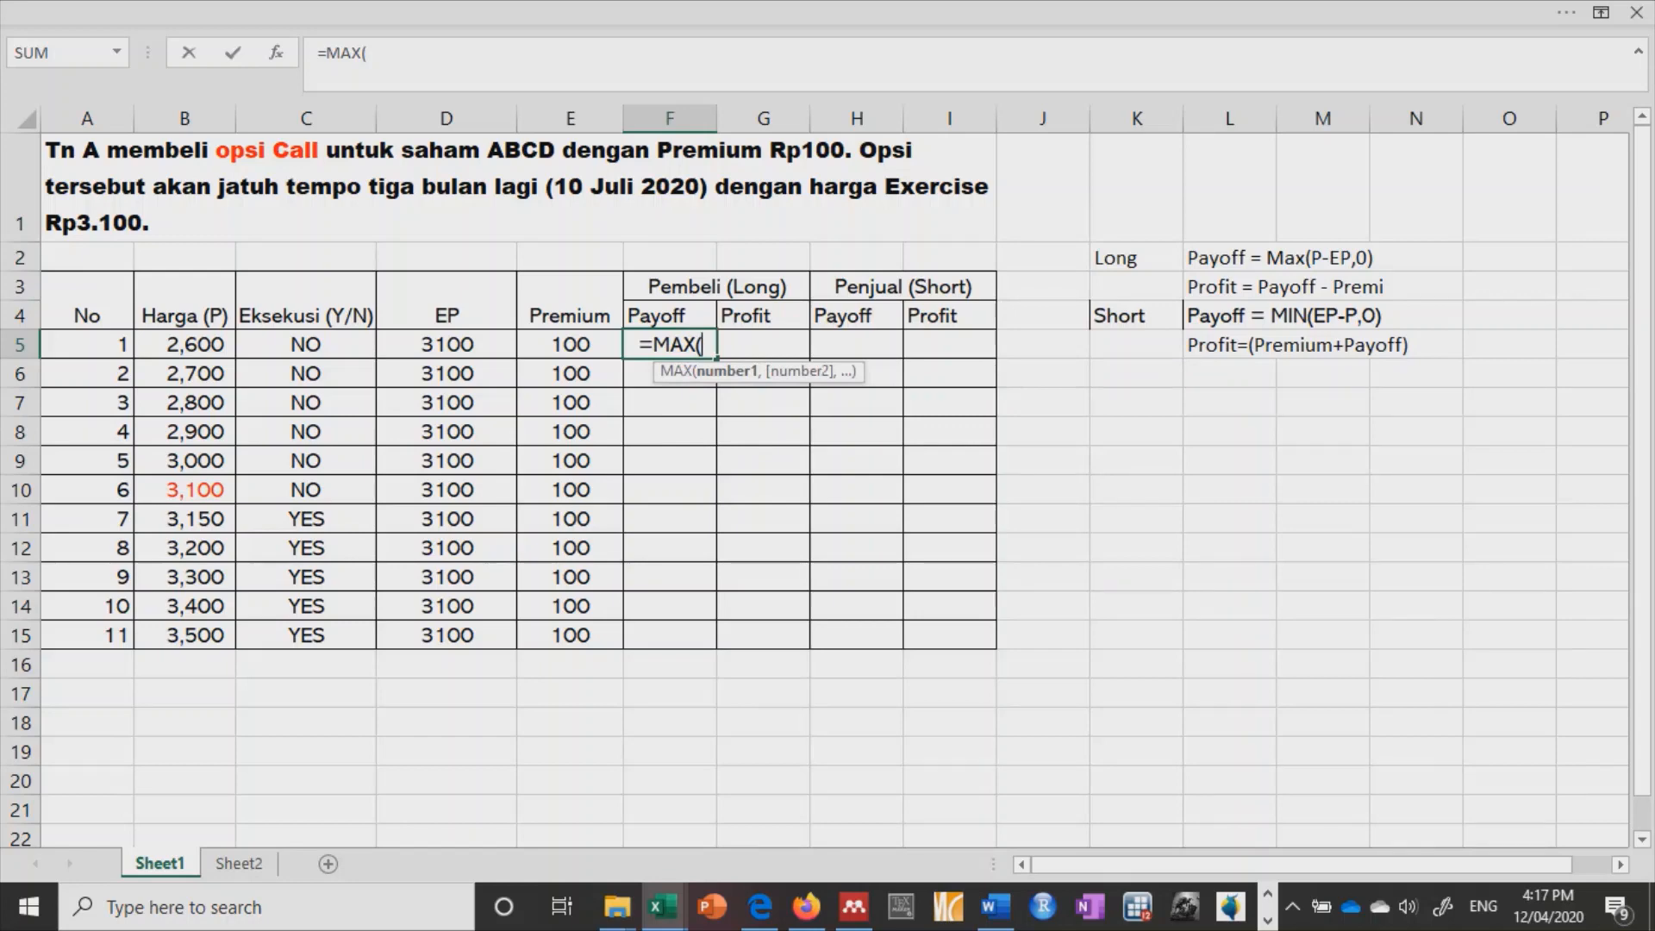
left_click(184, 345)
type("-")
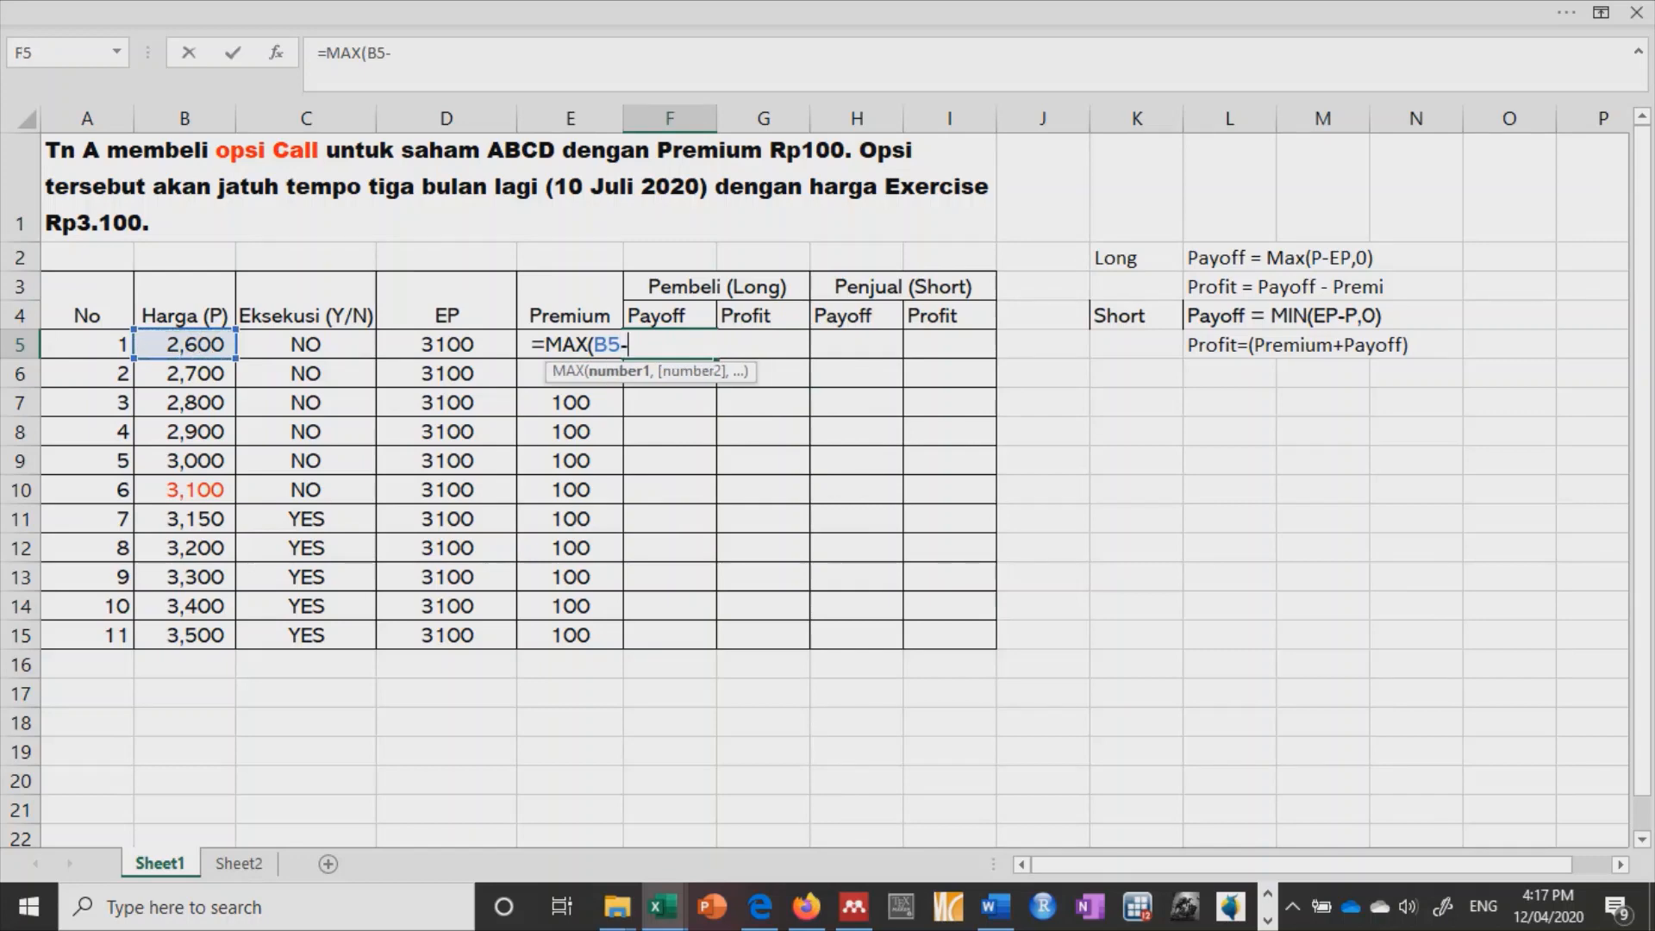
left_click(446, 345)
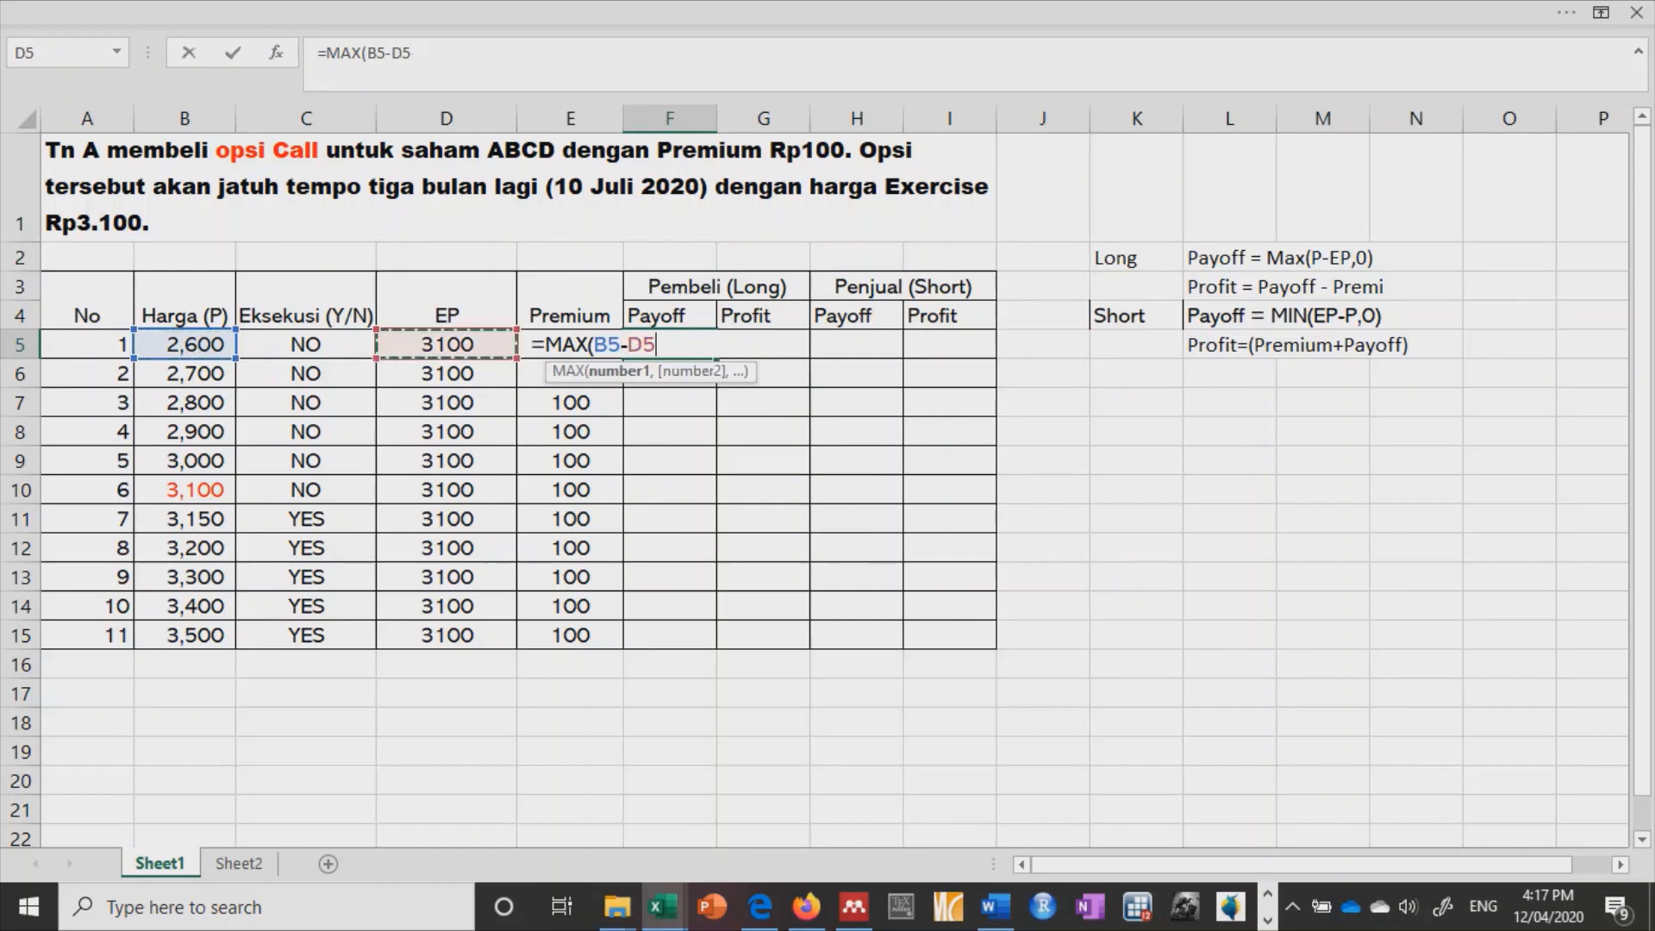
type(",")
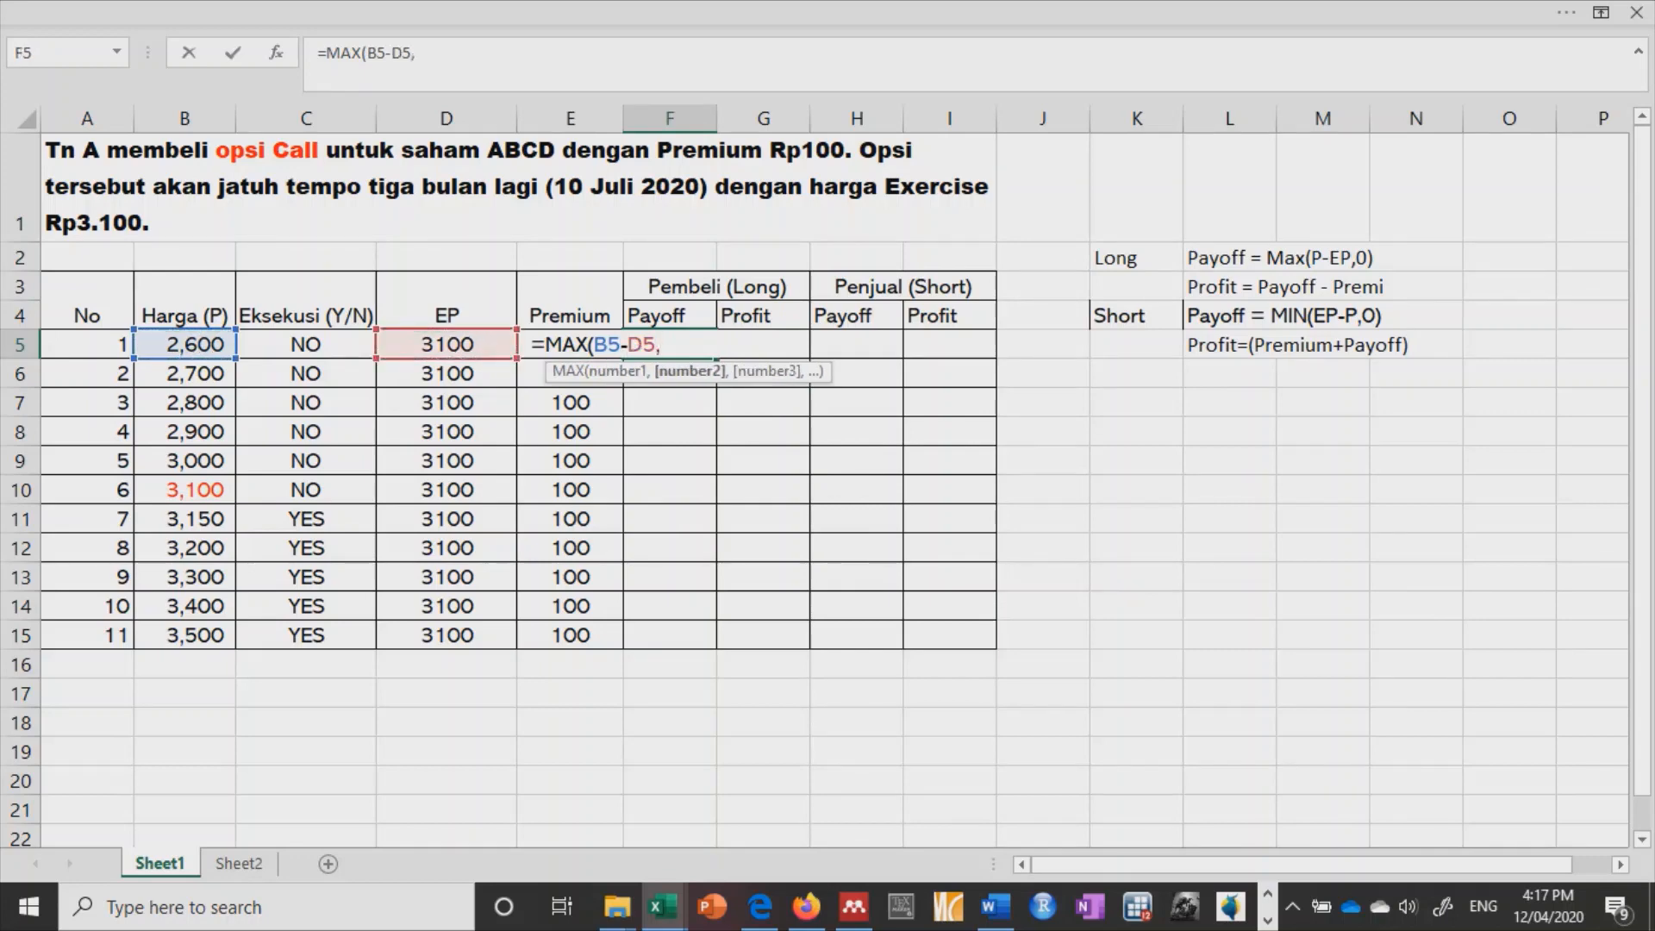
type("0)")
key("Return")
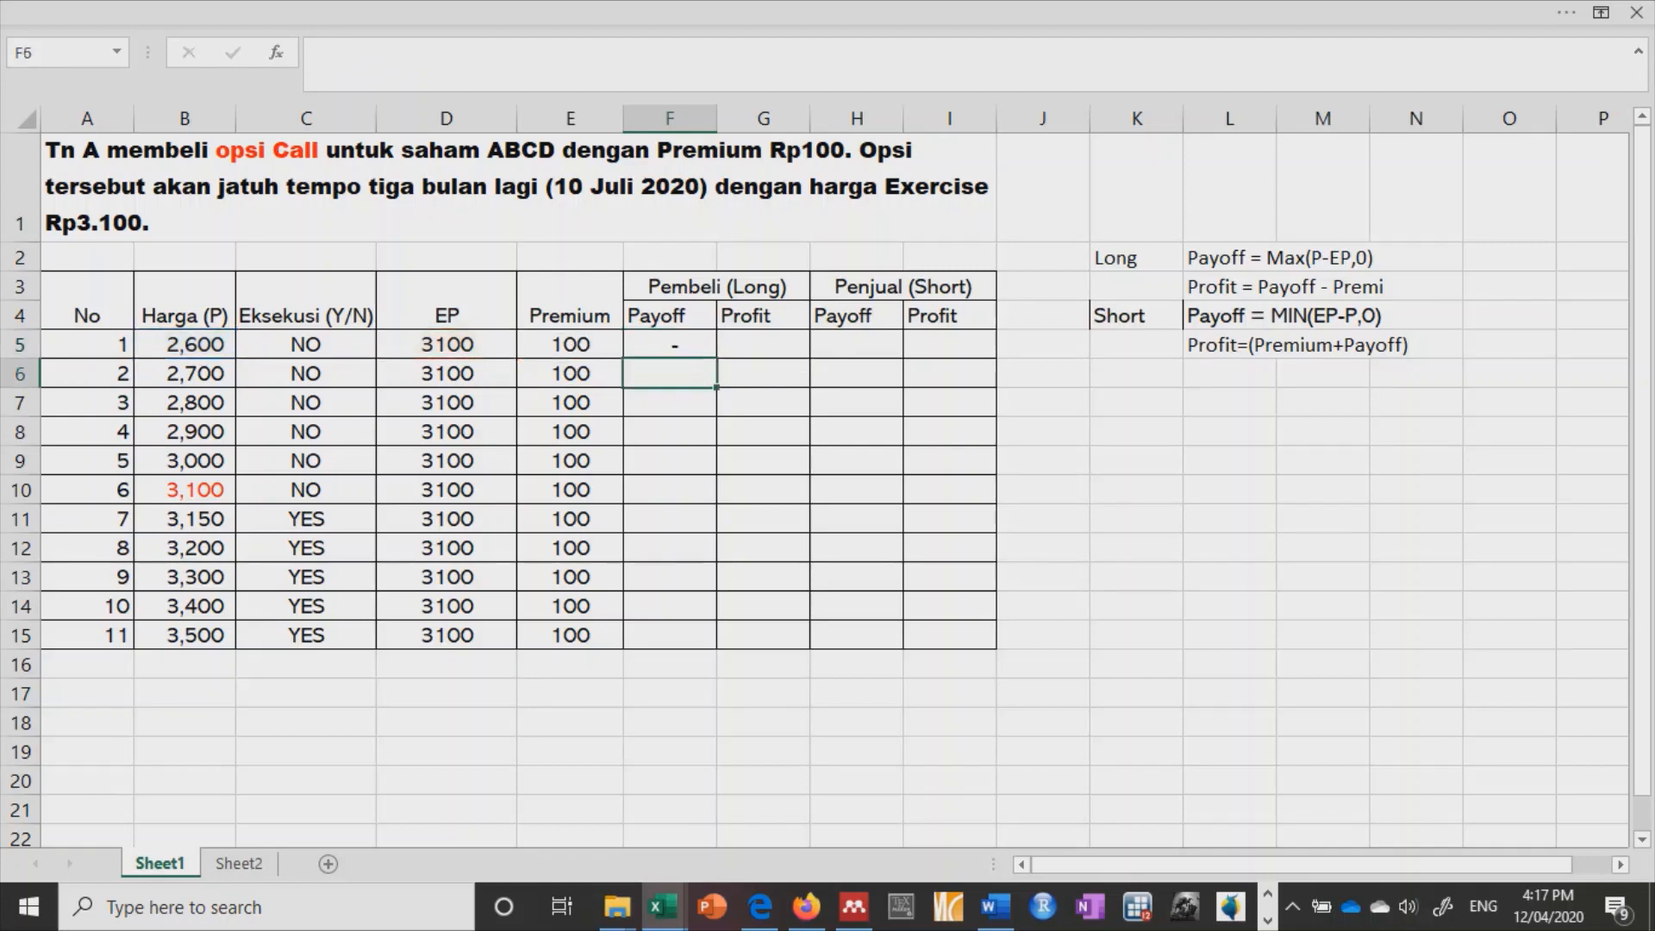
Step: Keep the ribbon's tabs and commands displayed and set the number format of F5 to General
left_click(670, 345)
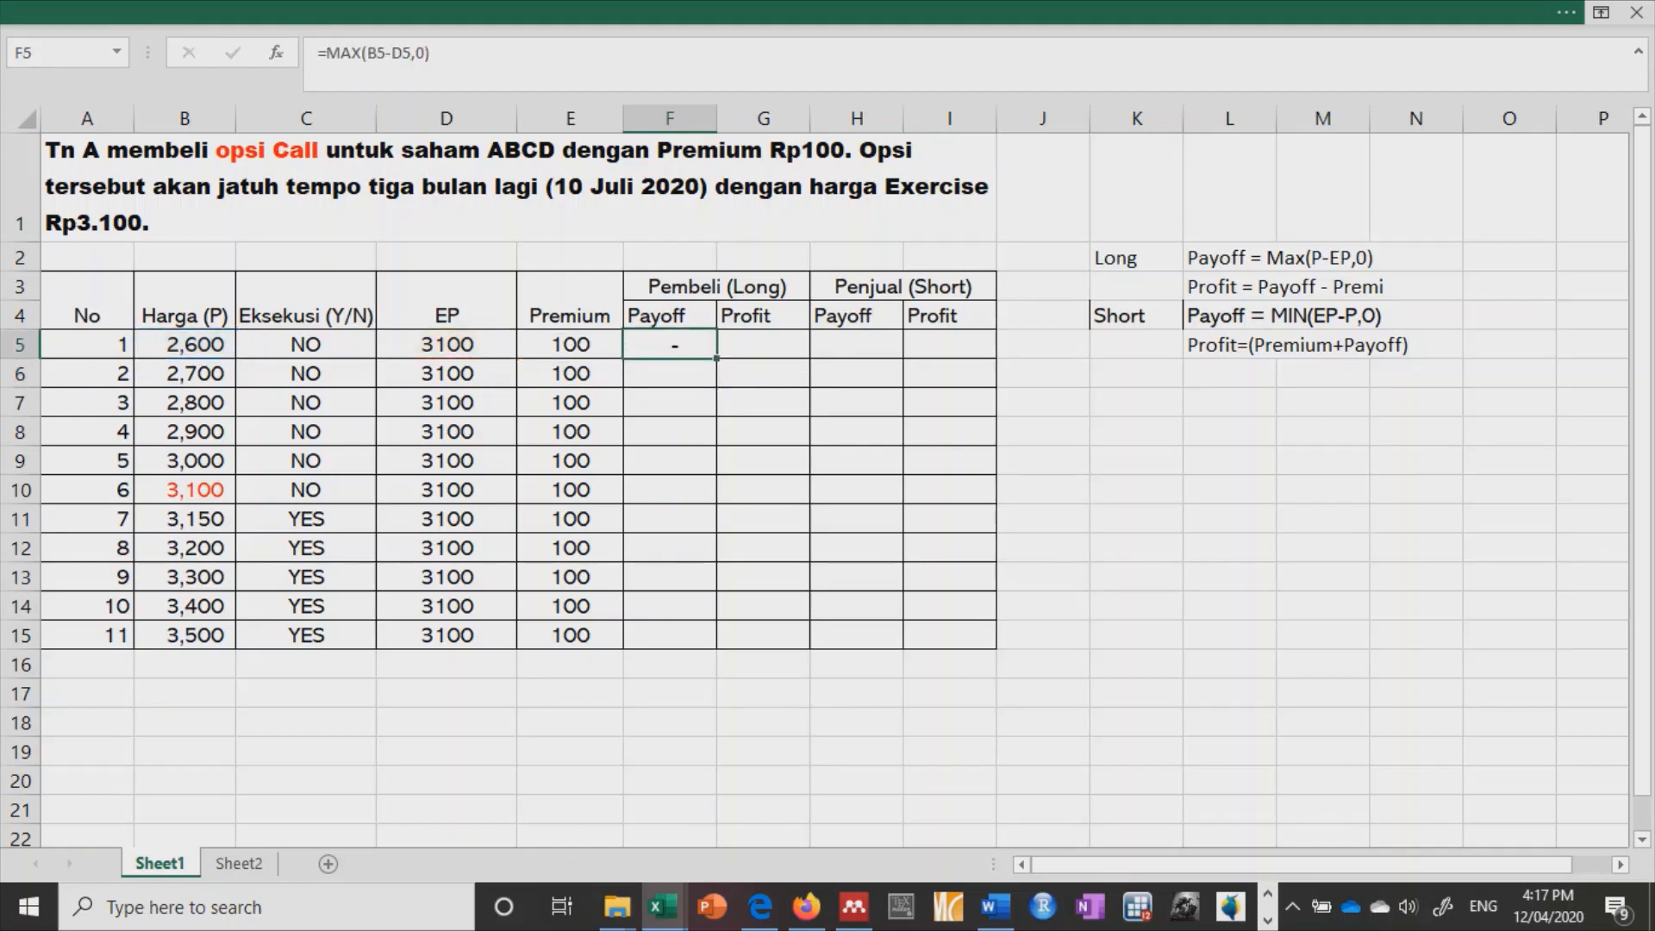
left_click(1600, 12)
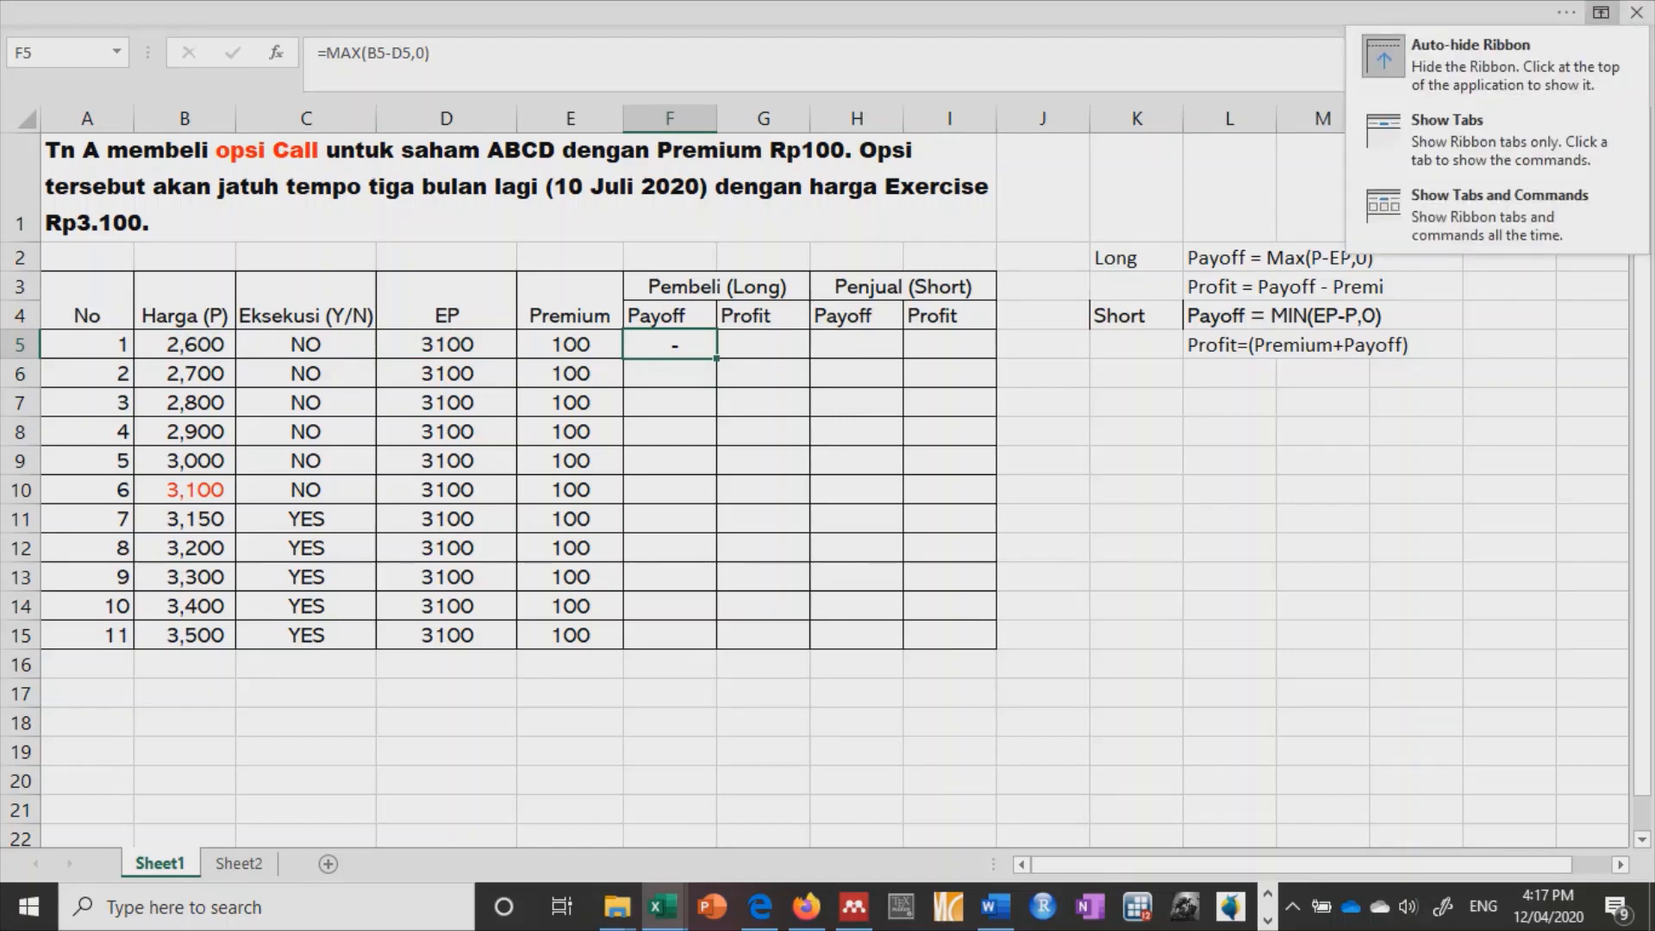
left_click(1483, 137)
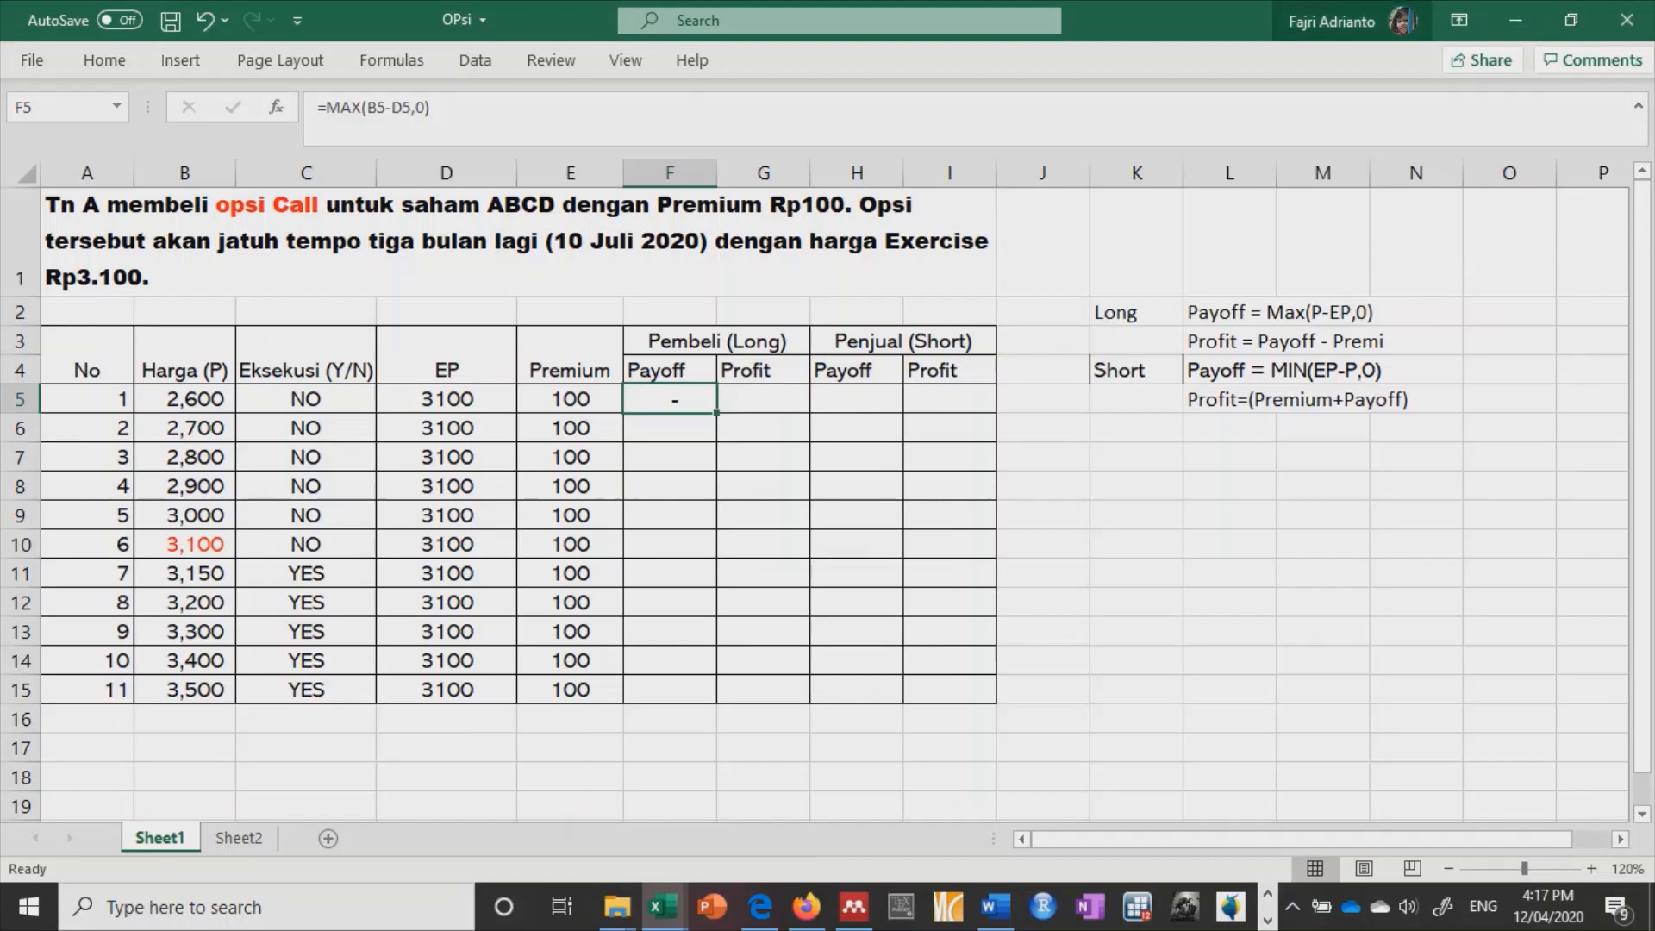
left_click(1459, 19)
left_click(1500, 231)
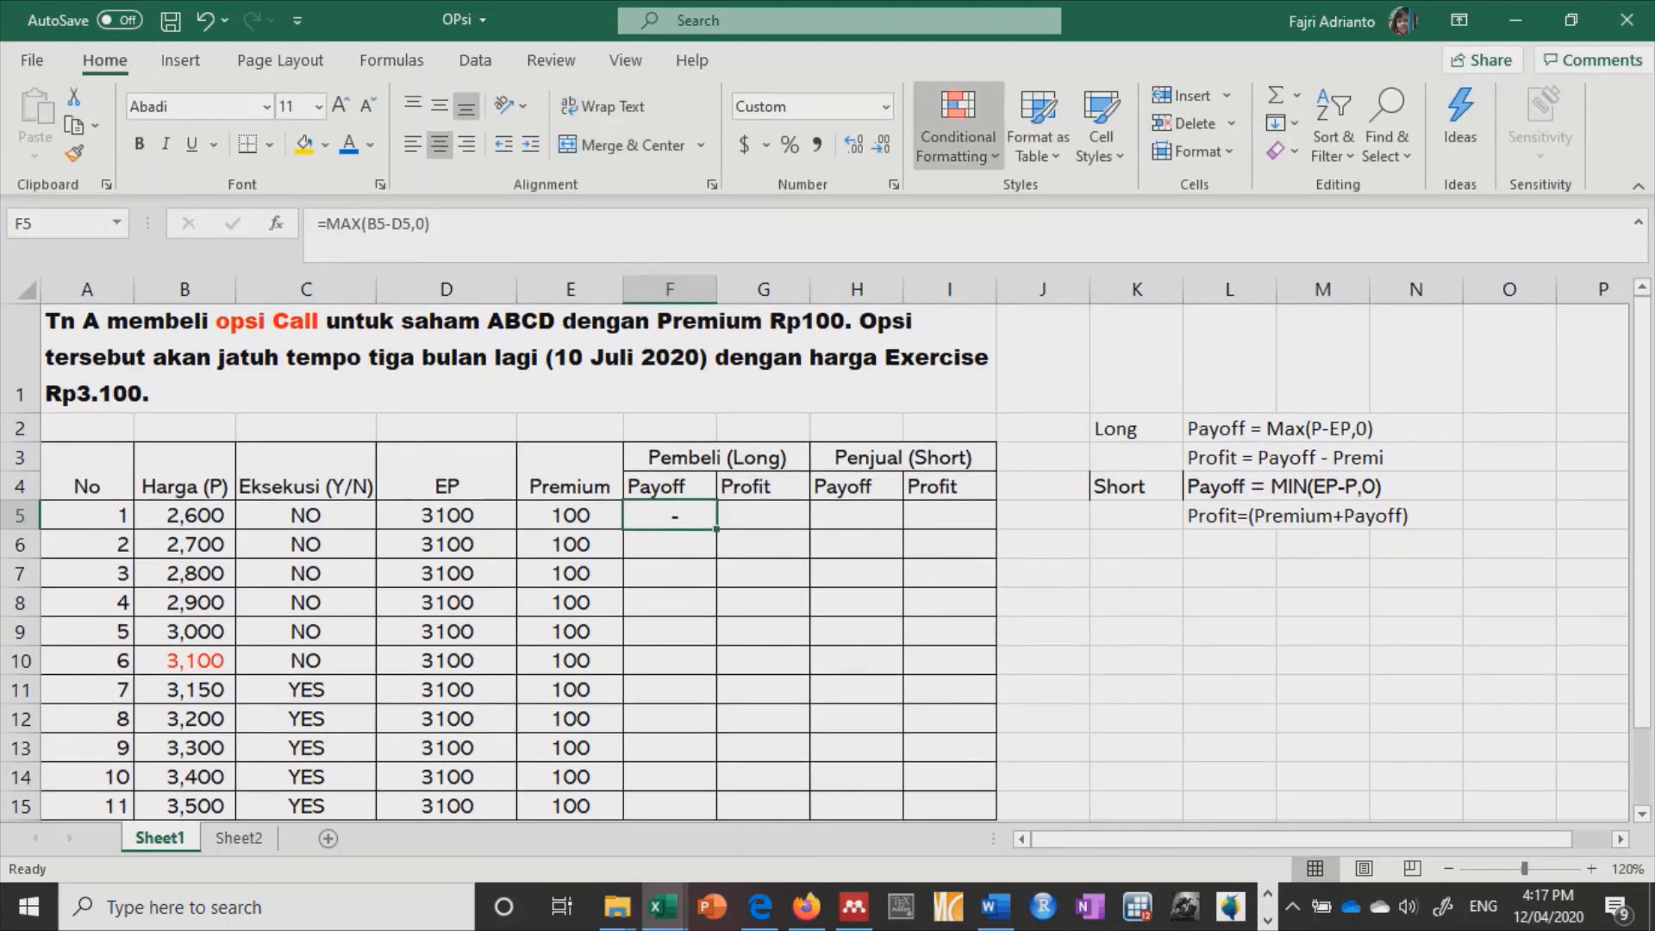
left_click(885, 106)
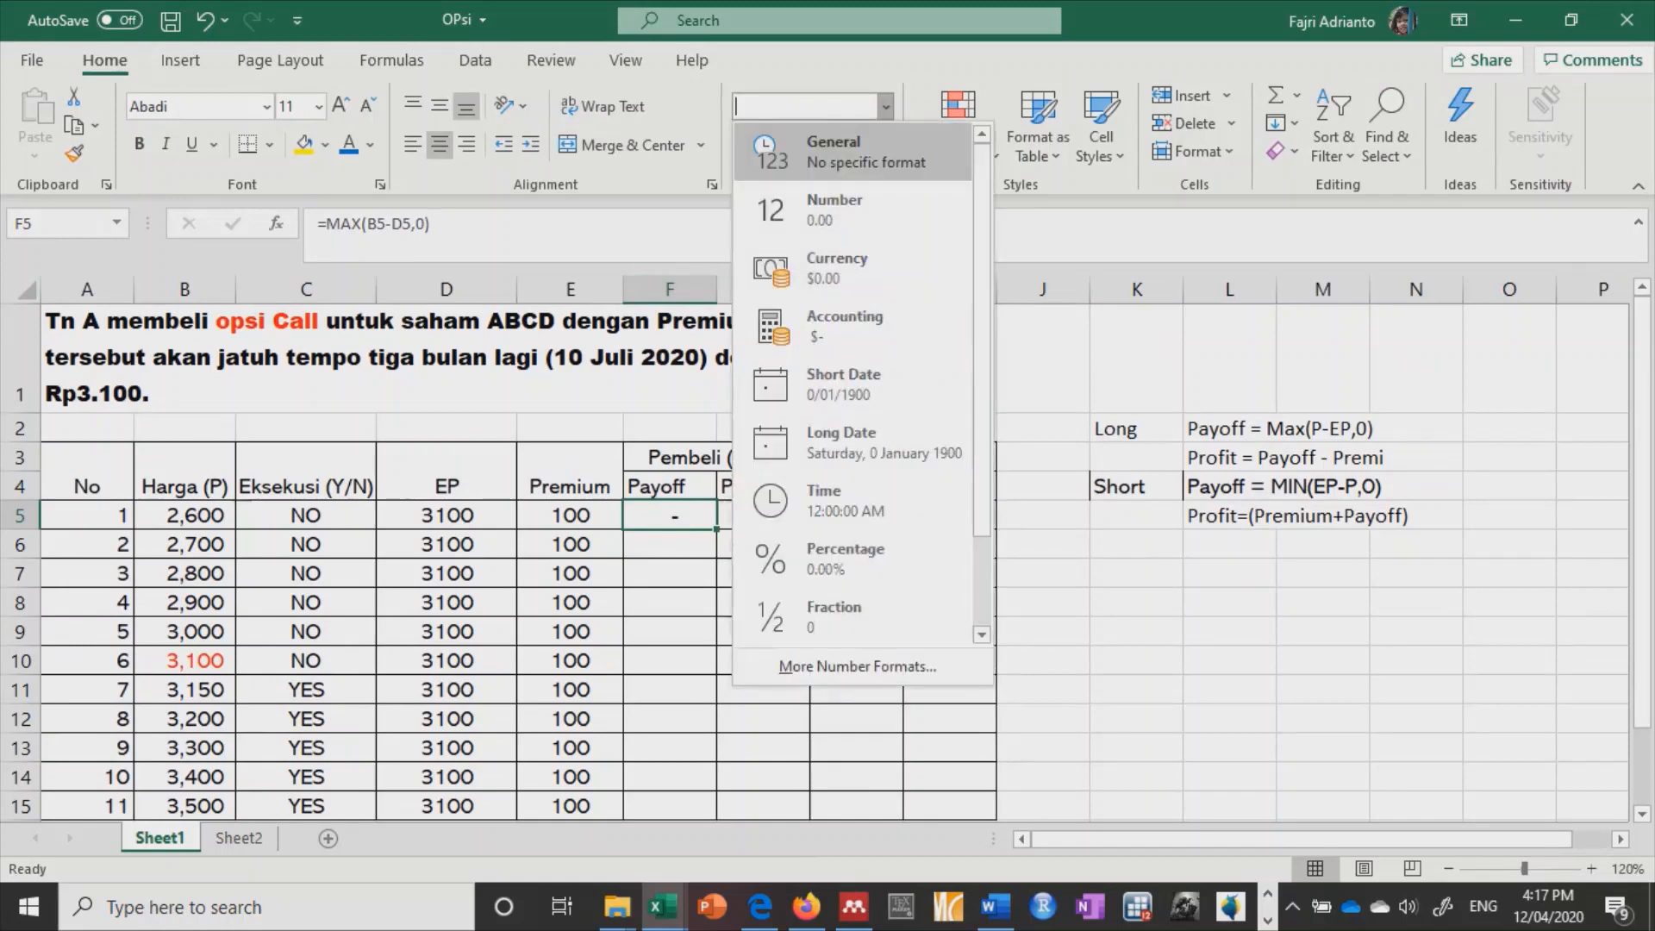
left_click(914, 142)
Step: Copy the long payoff formula from F5 down through F15
scroll(827, 552, "down", 1)
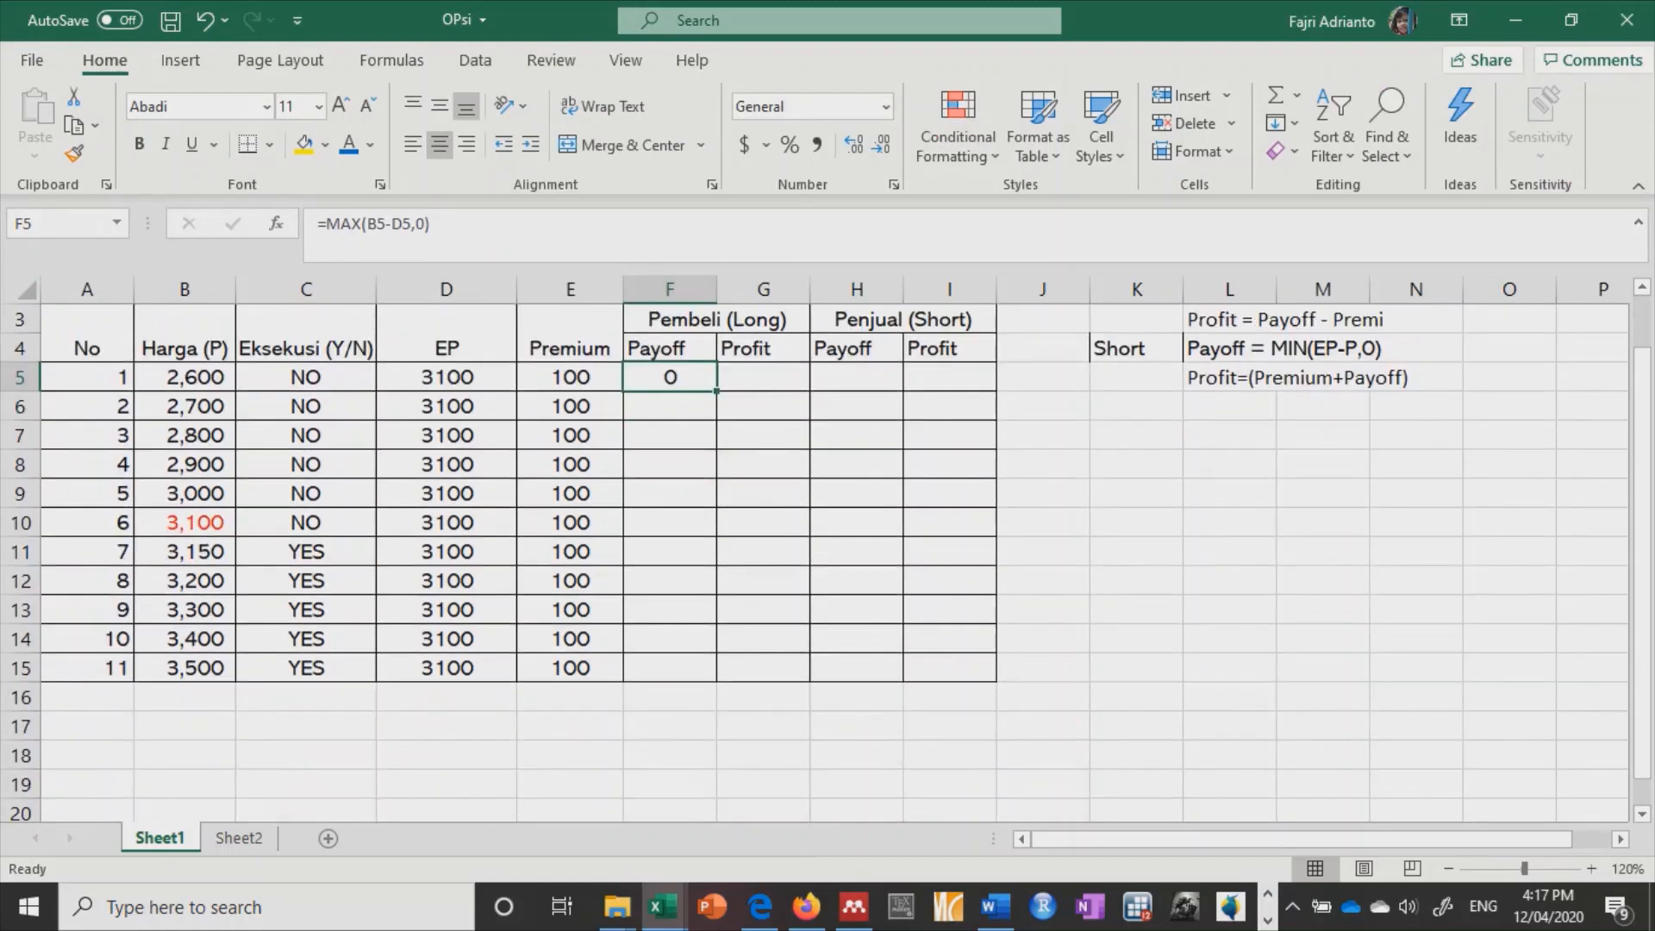
double_click(717, 391)
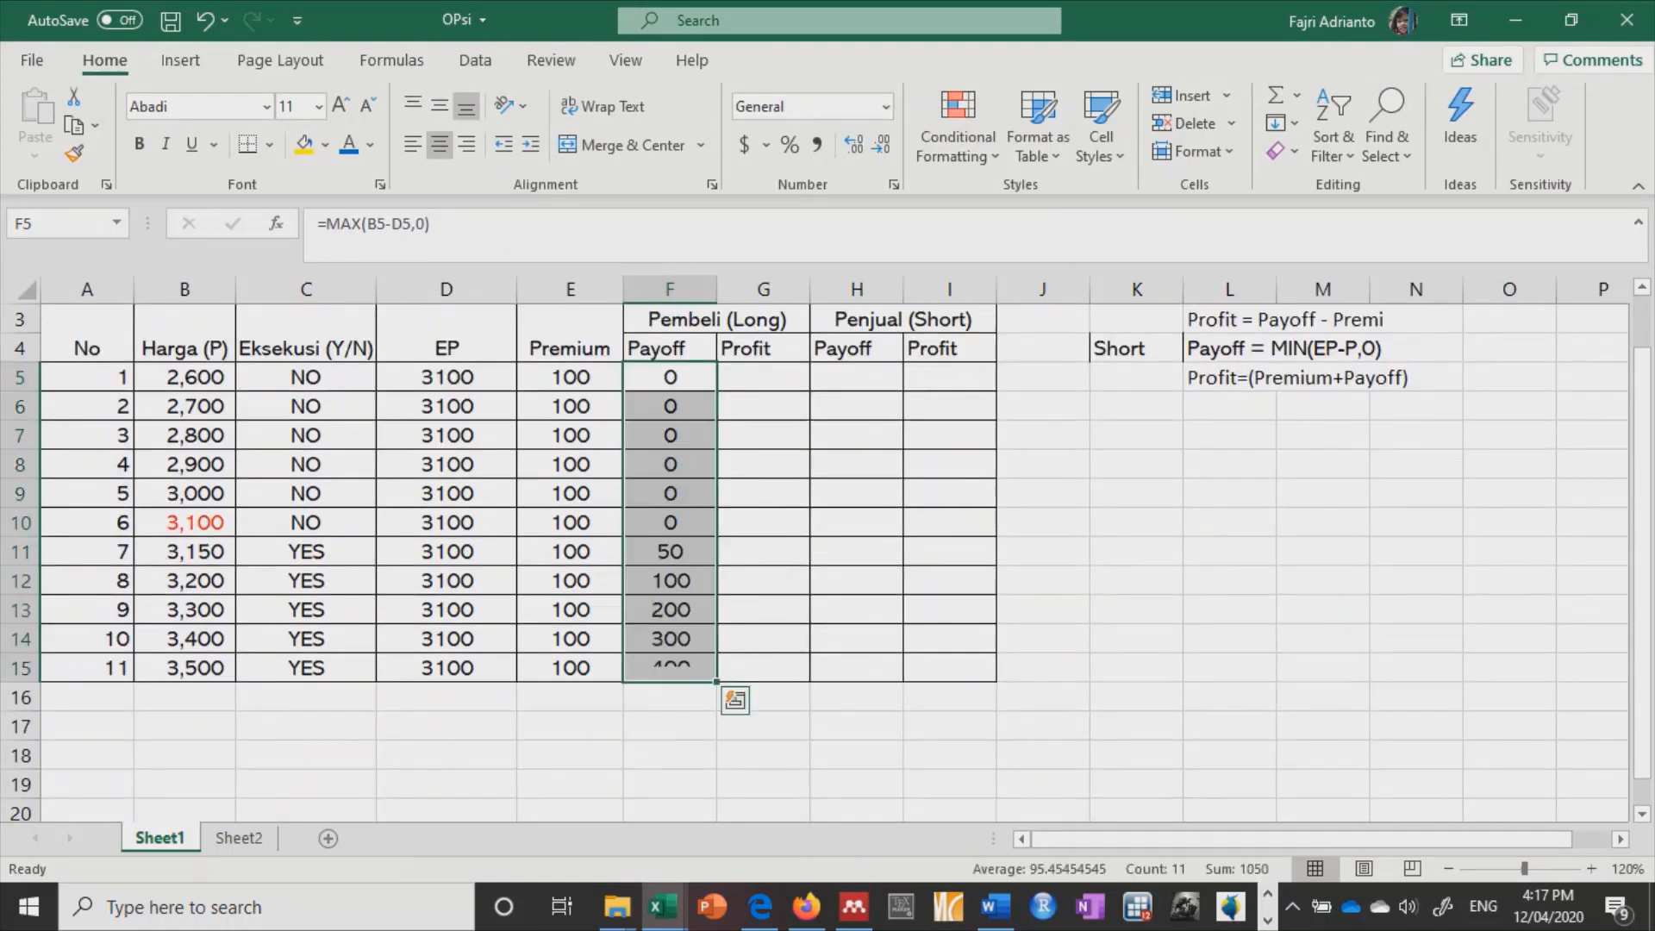
scroll(828, 560, "up", 1)
scroll(827, 561, "up", 1)
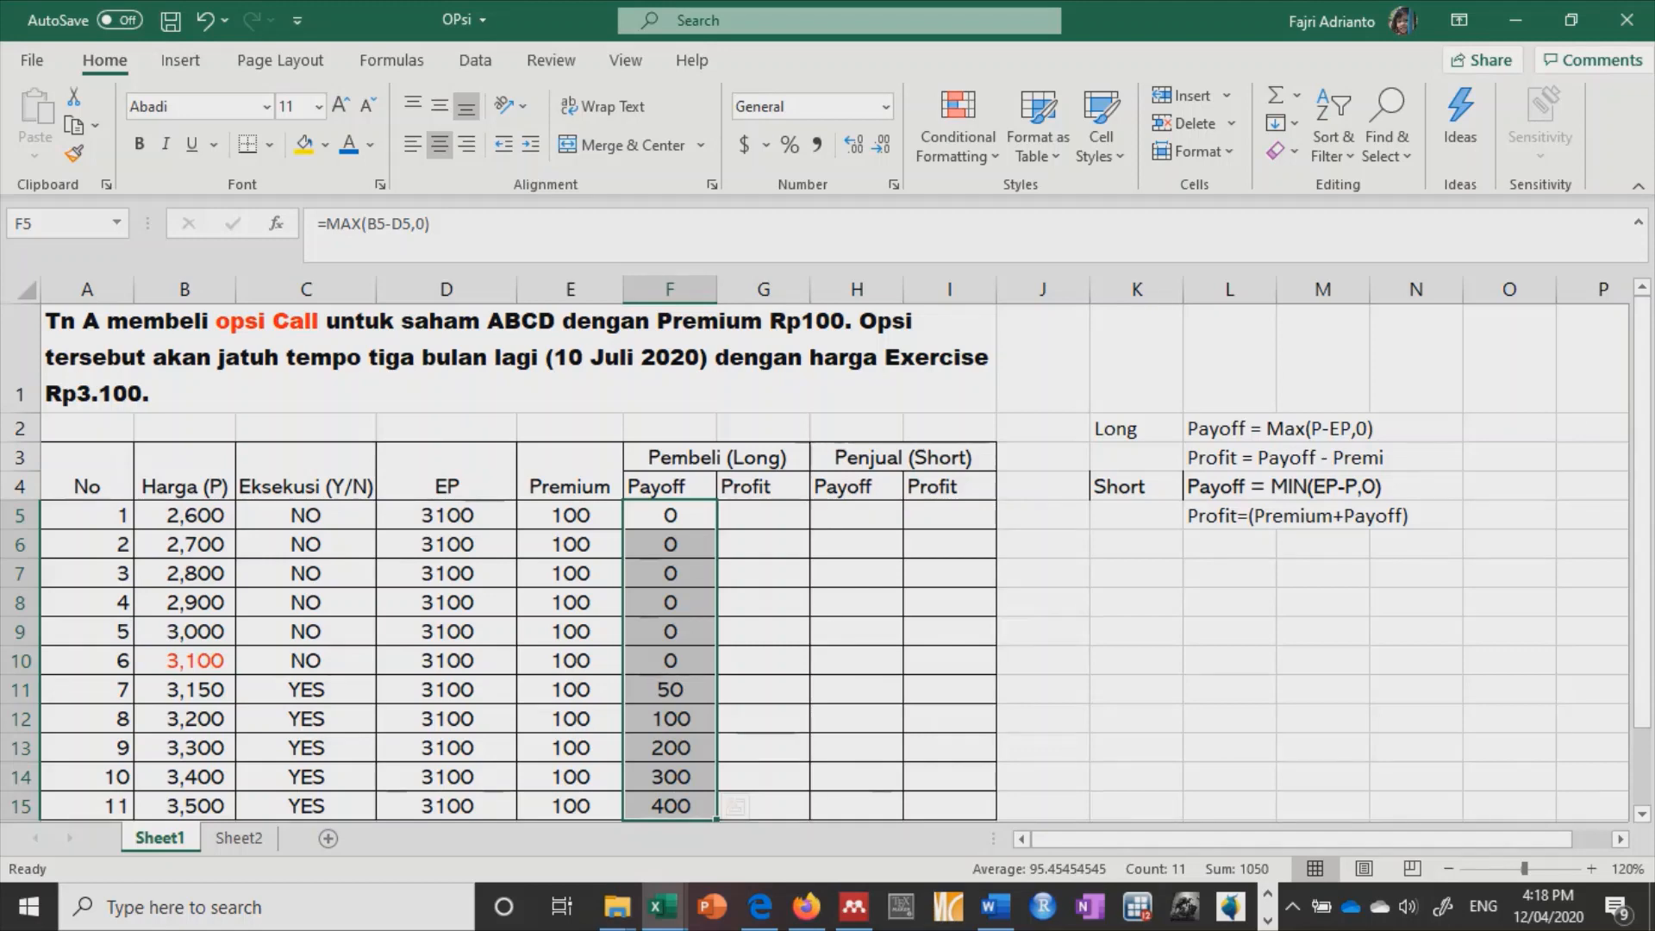
Step: Enter the buyer's (Long) profit formula =F5-E5 in G5, following the long profit note beside the table
left_click(763, 515)
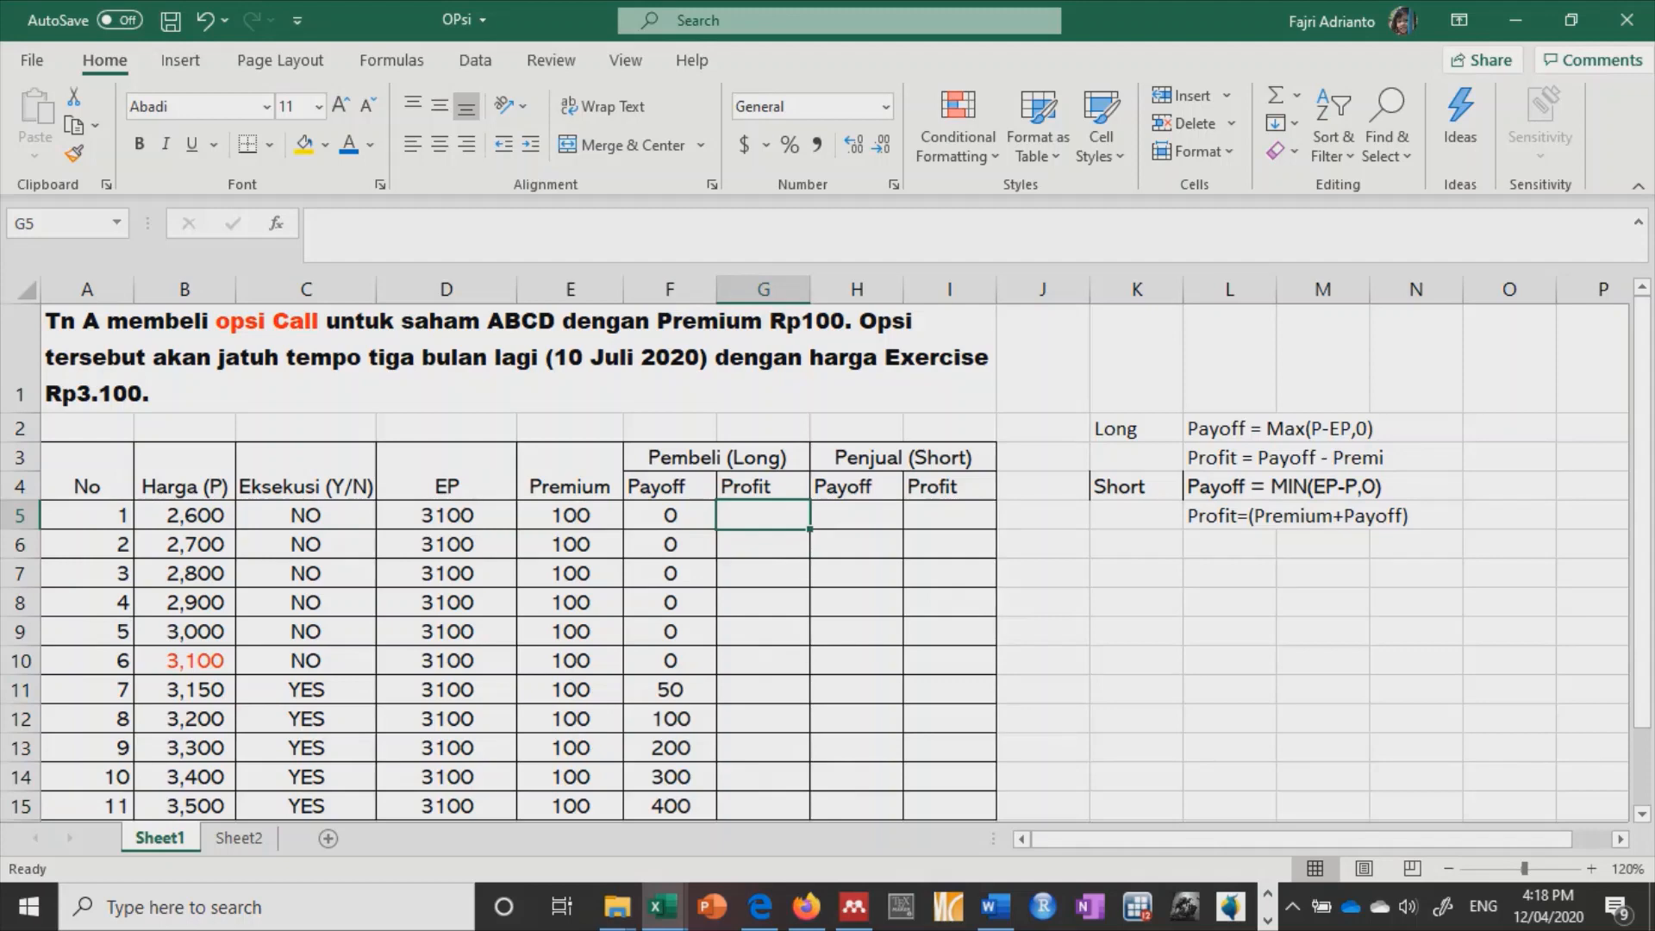
left_click(1273, 457)
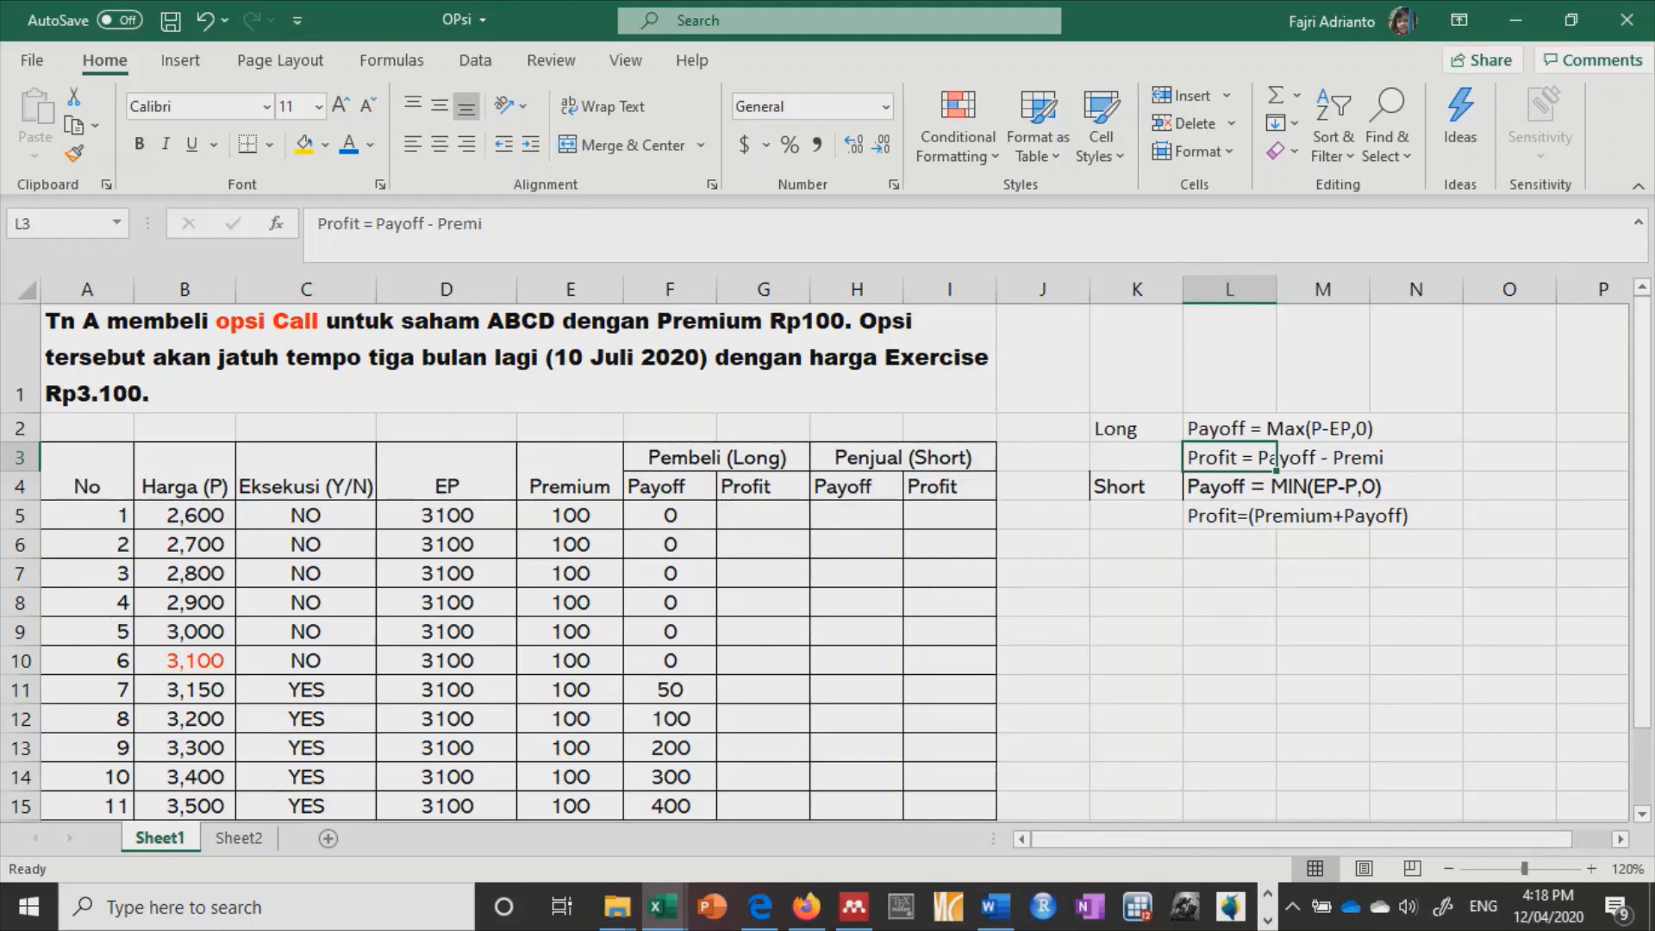
left_click(763, 514)
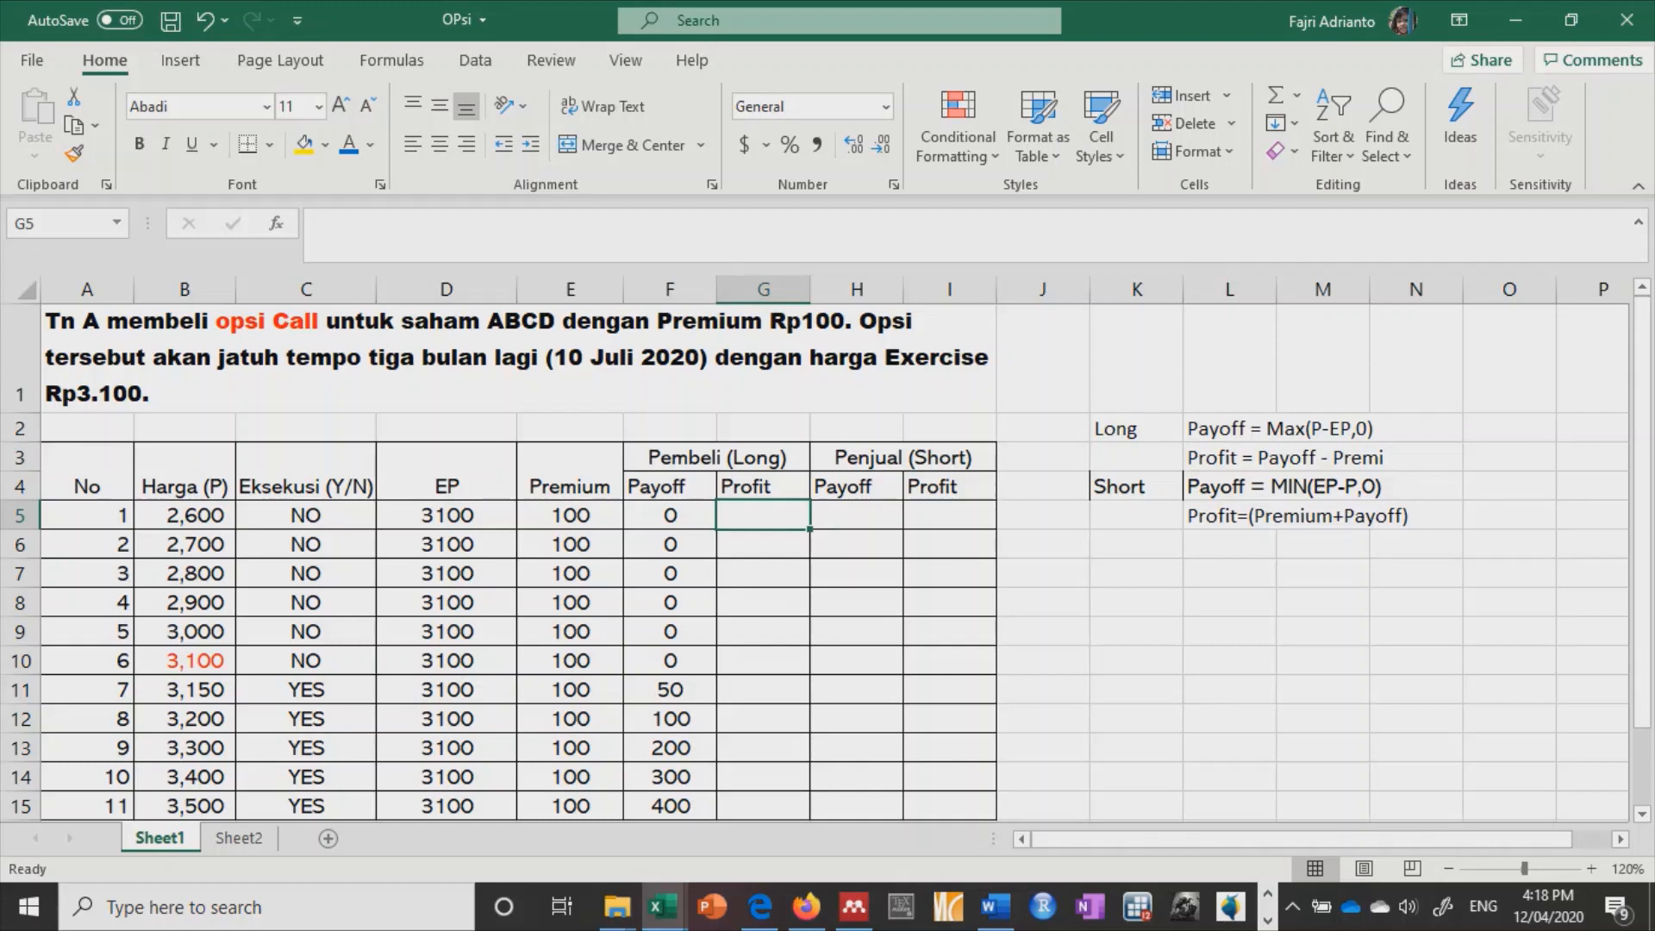
type("=")
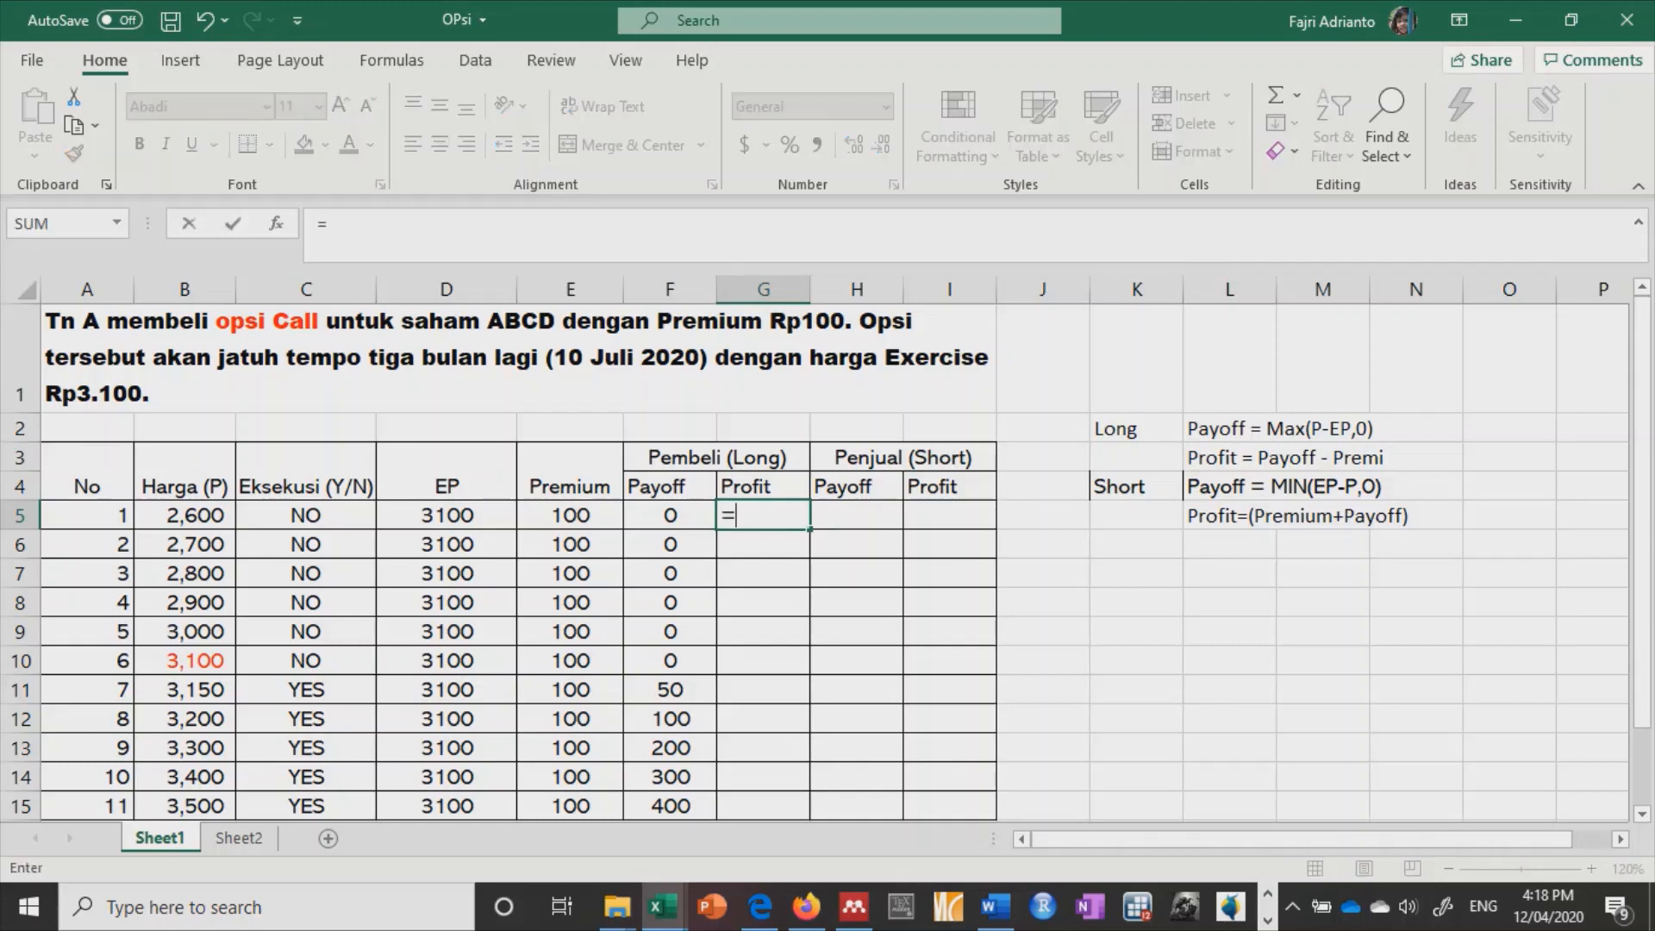
key("Left")
type("-")
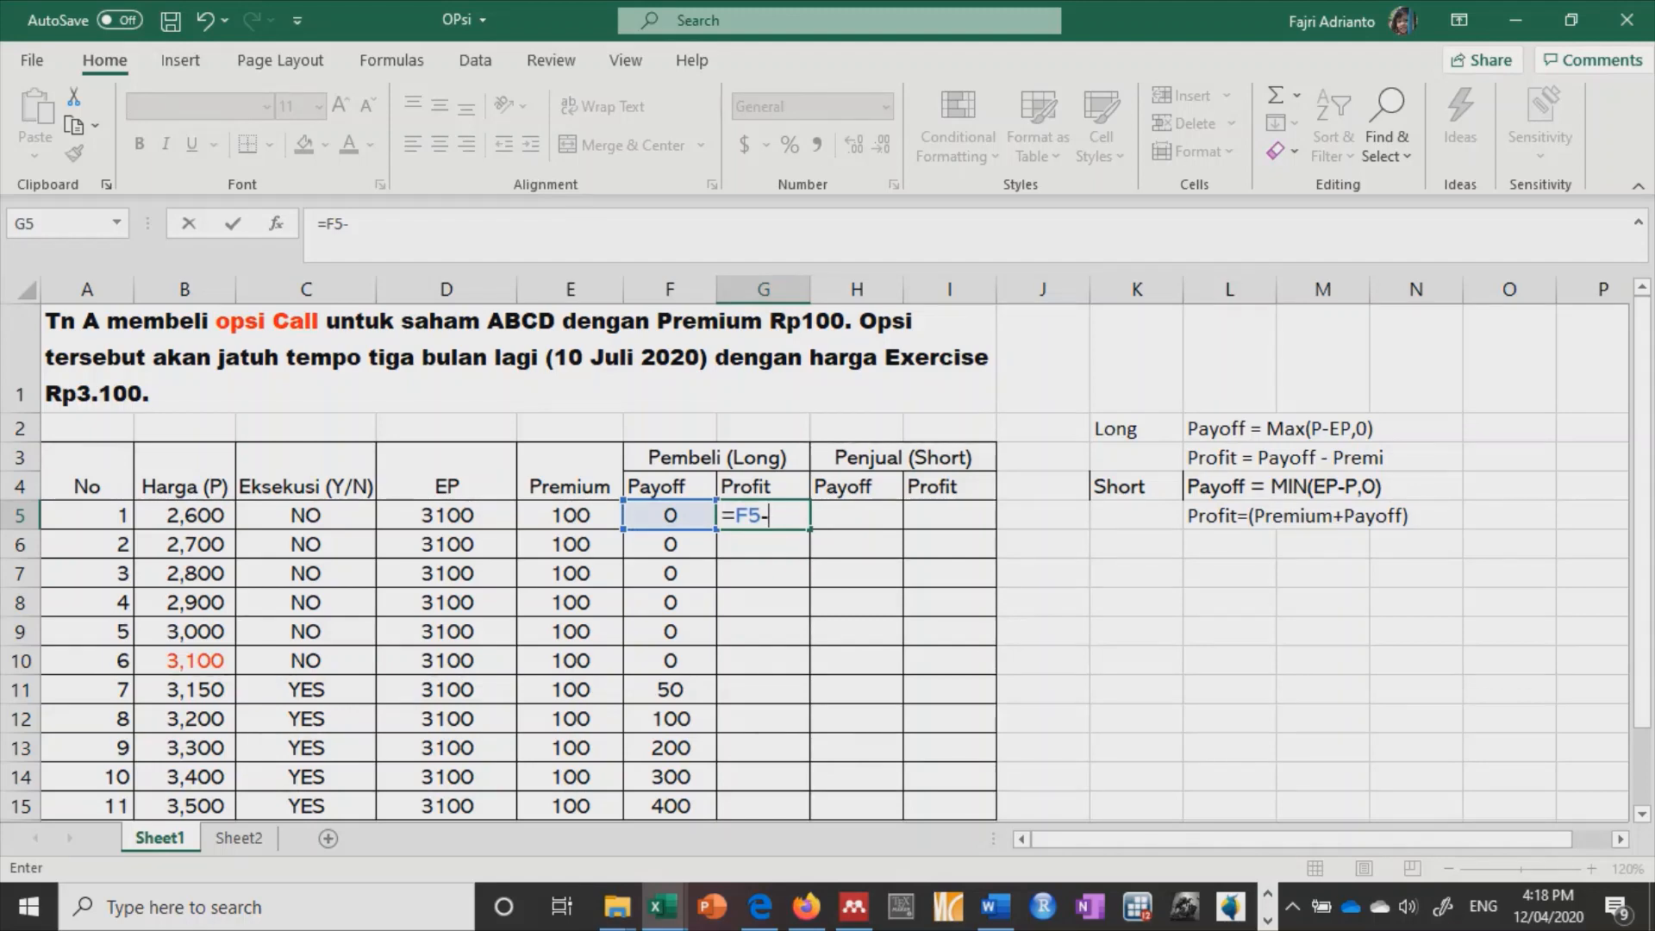
key("Left")
key("Left")
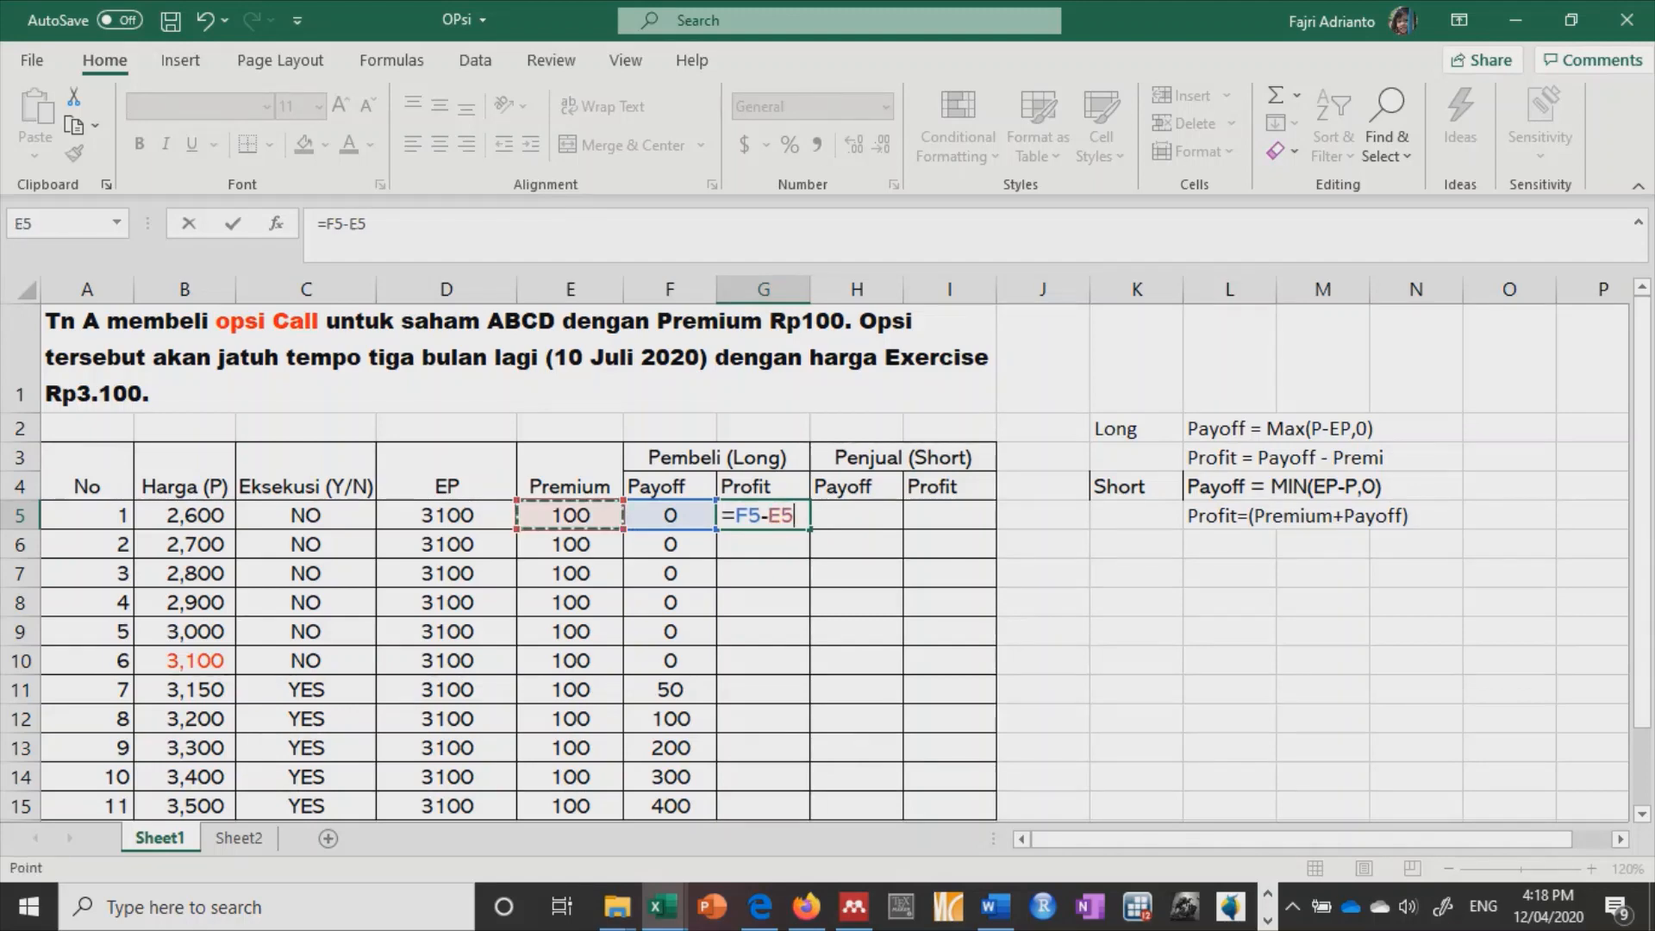
key("Return")
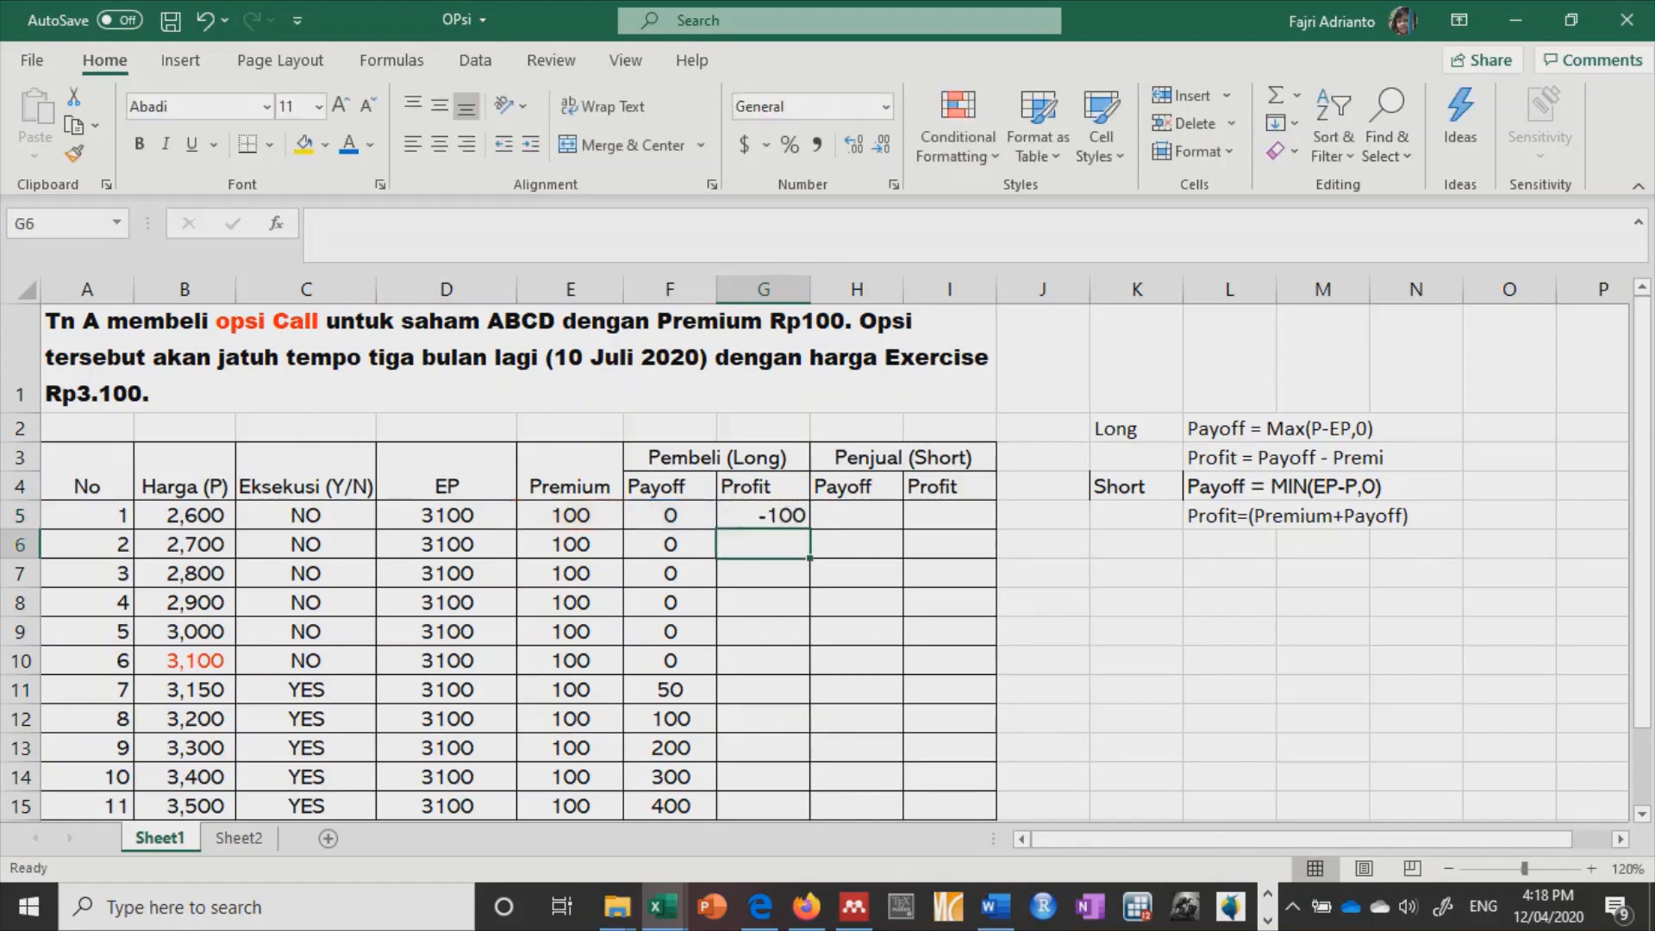
Step: Copy the long profit formula from G5 down through G15 and examine the buyer's profits below and above the exercise price
key("Up")
double_click(811, 529)
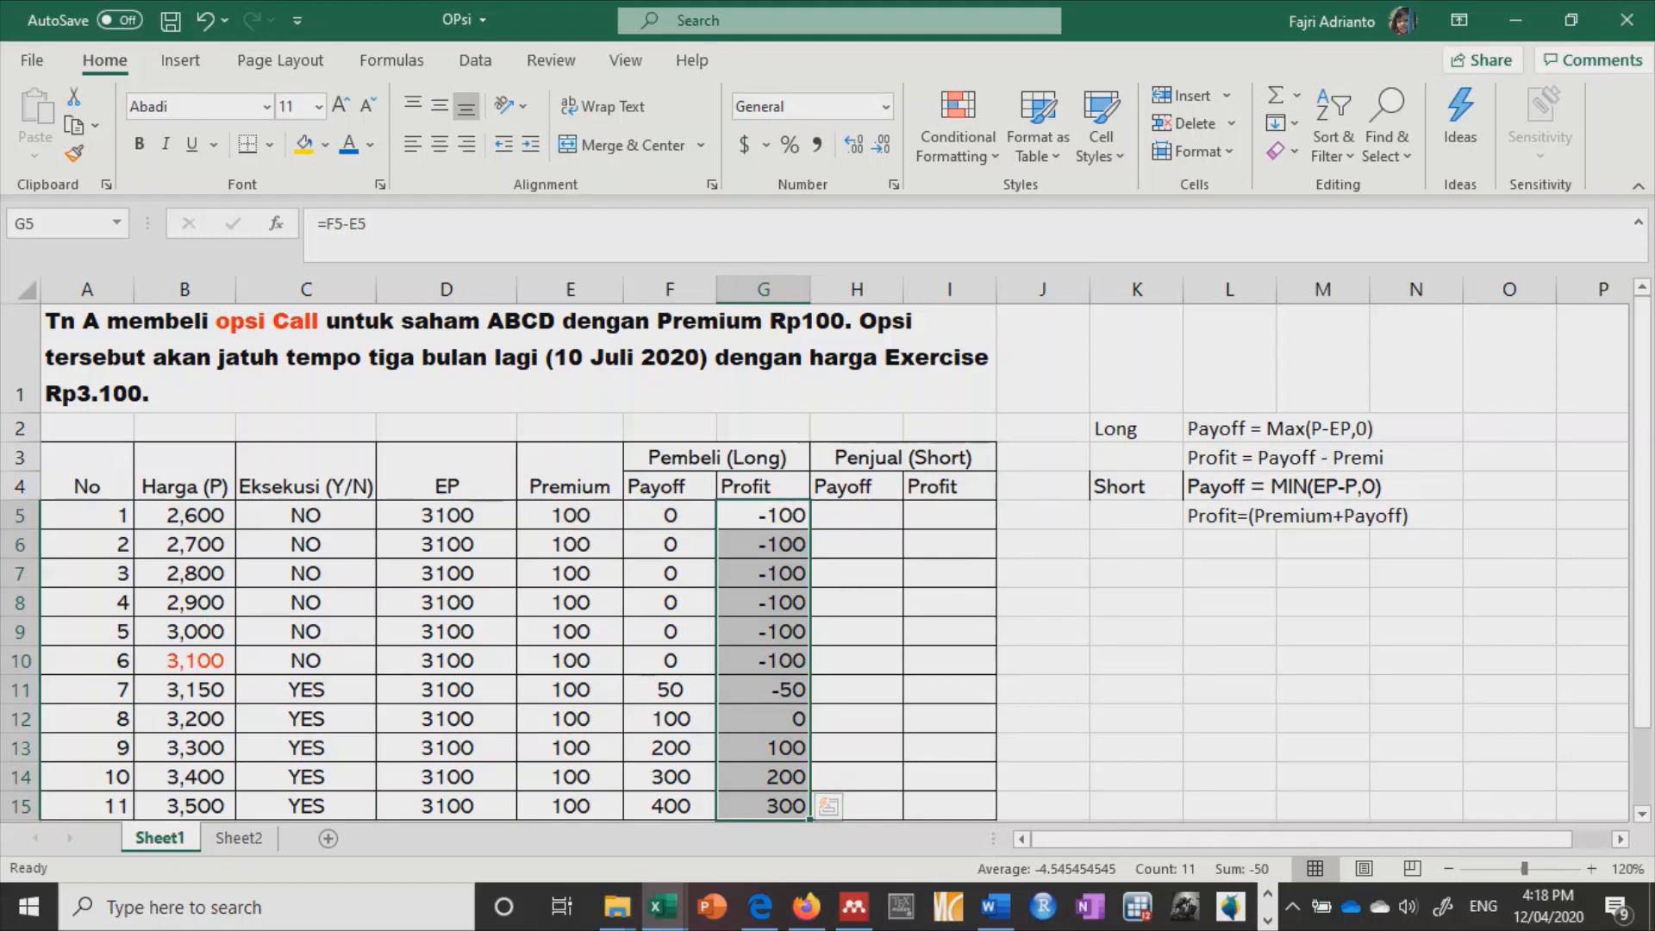
left_click(763, 515)
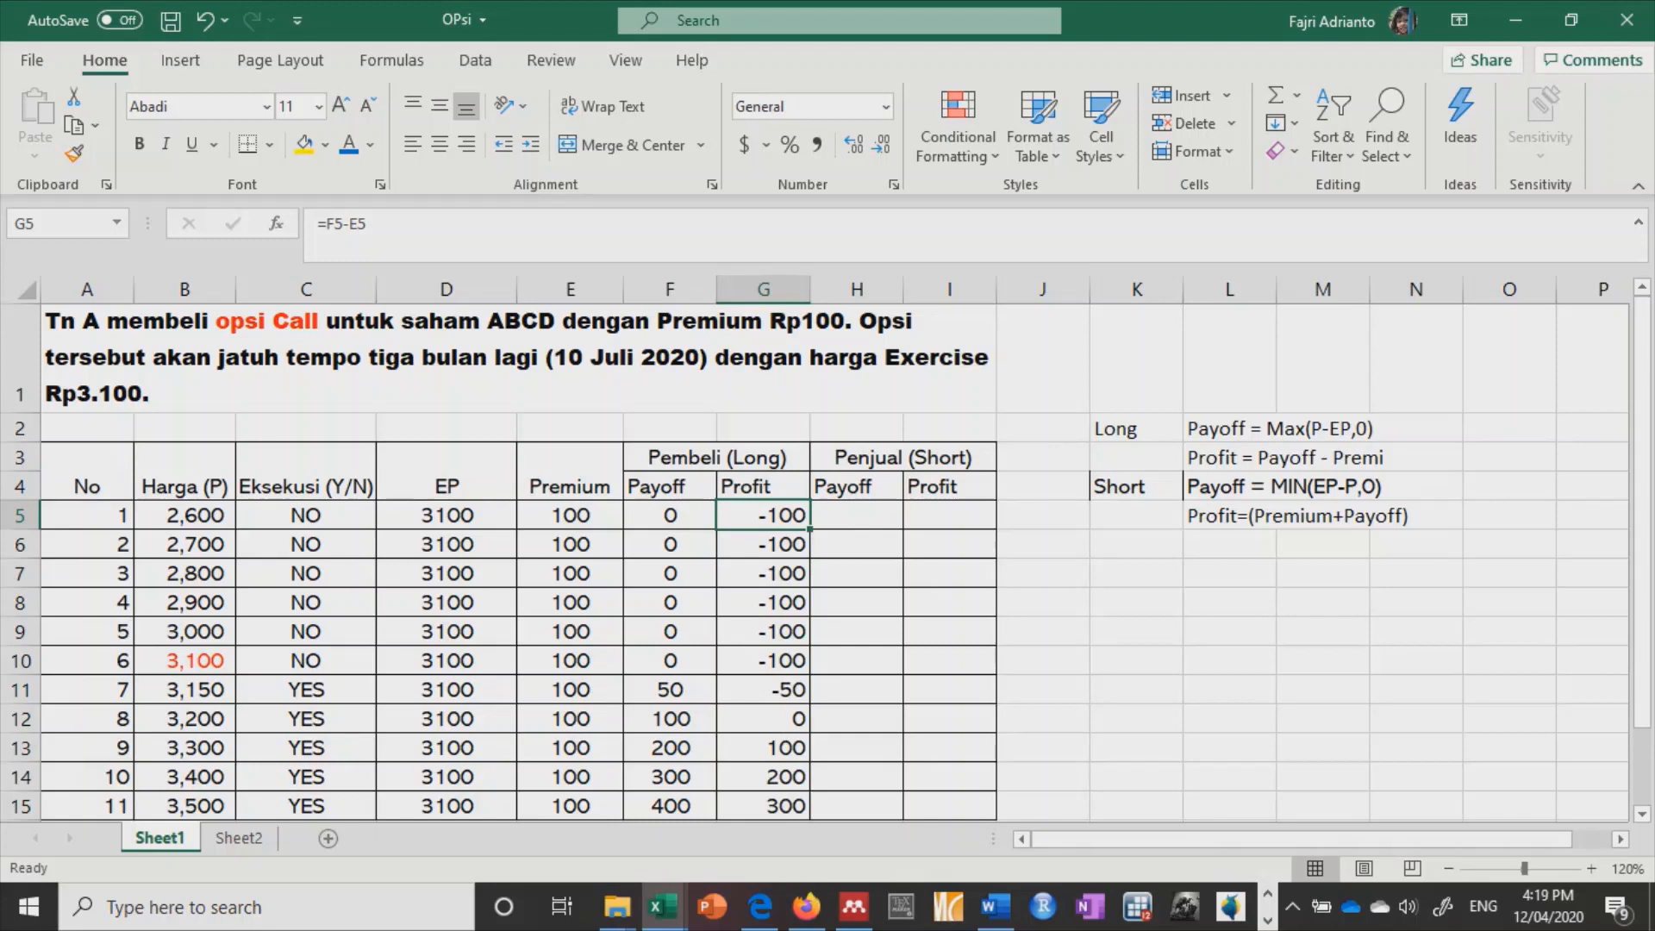
left_click_drag(763, 661, 763, 515)
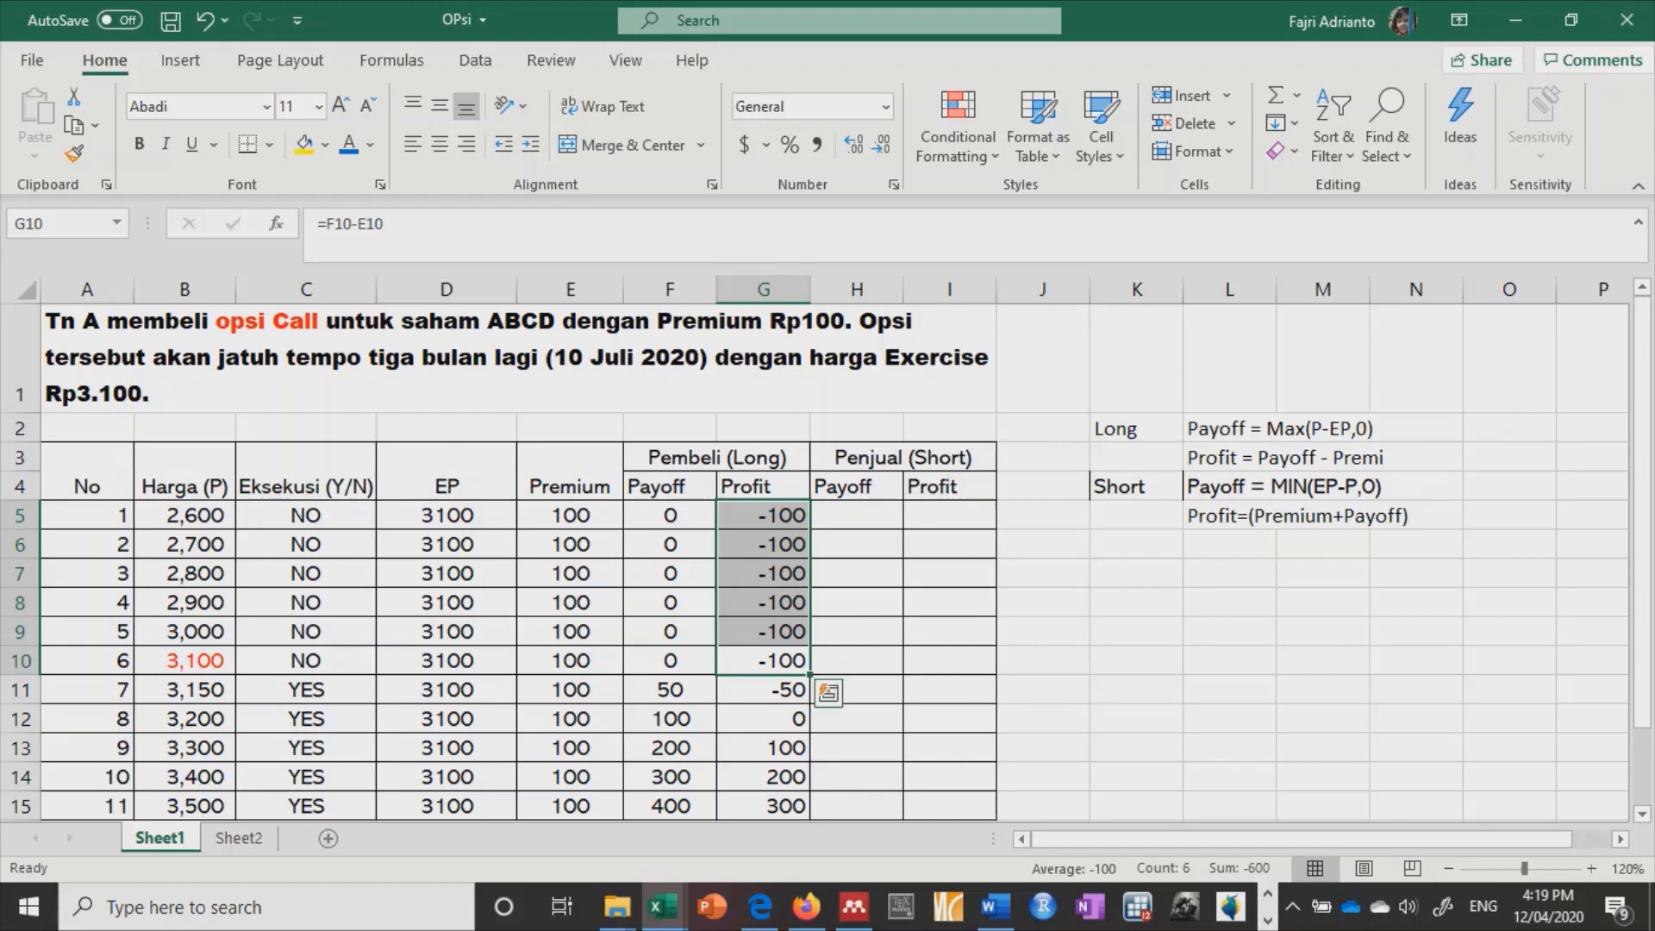
left_click(764, 689)
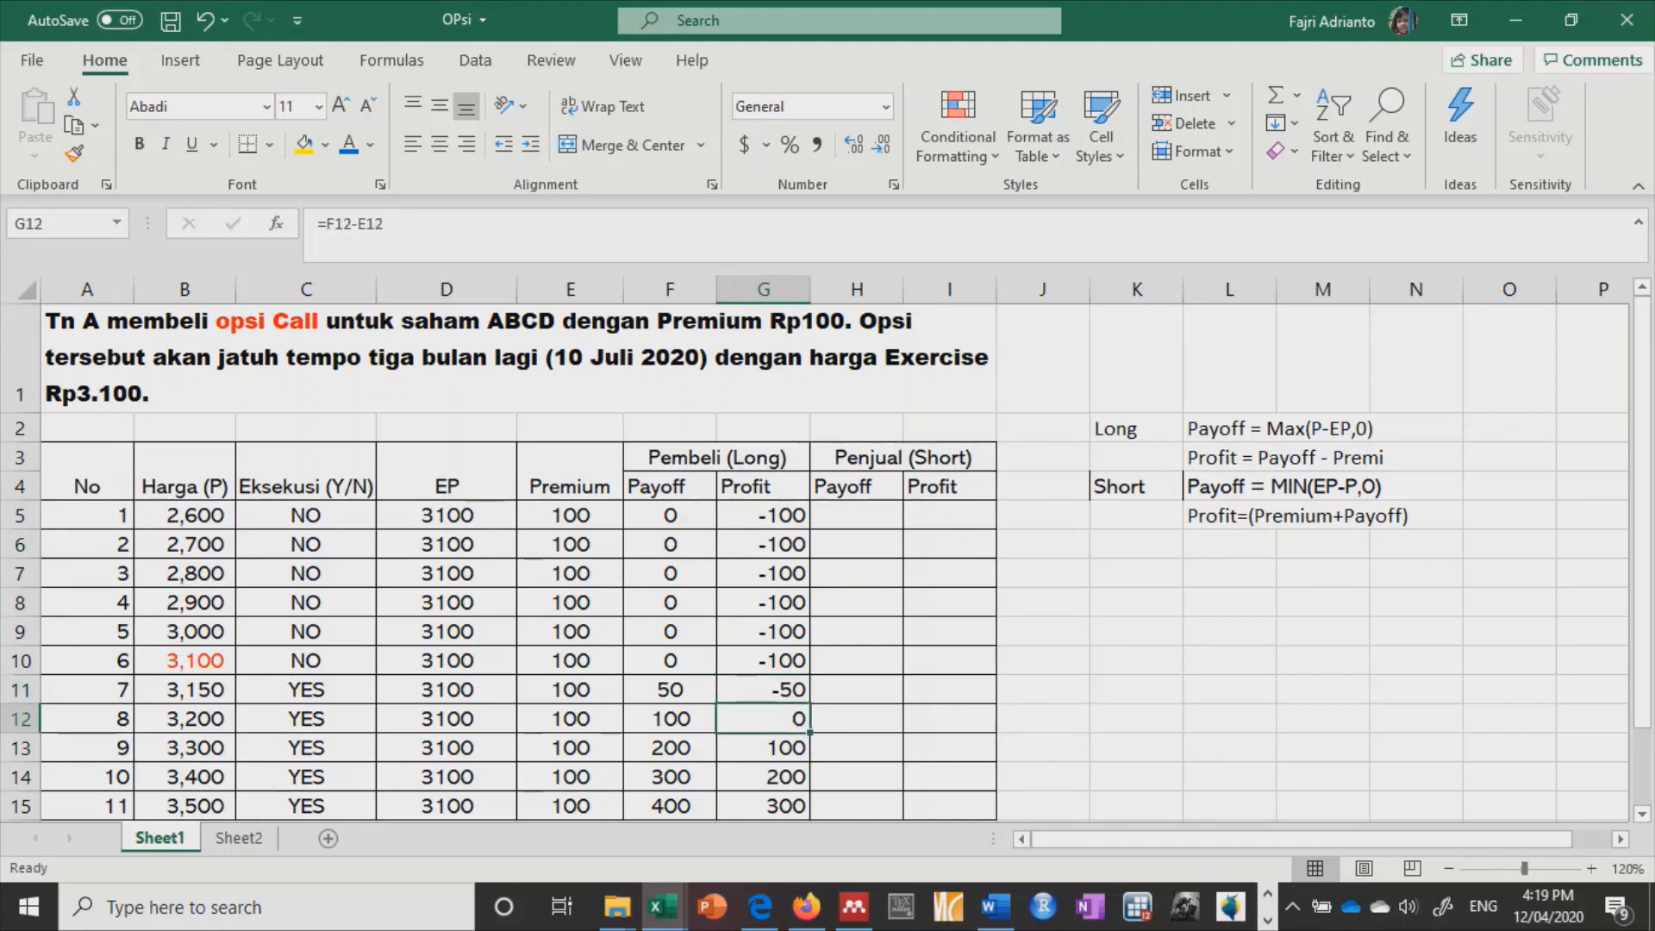
key("Up")
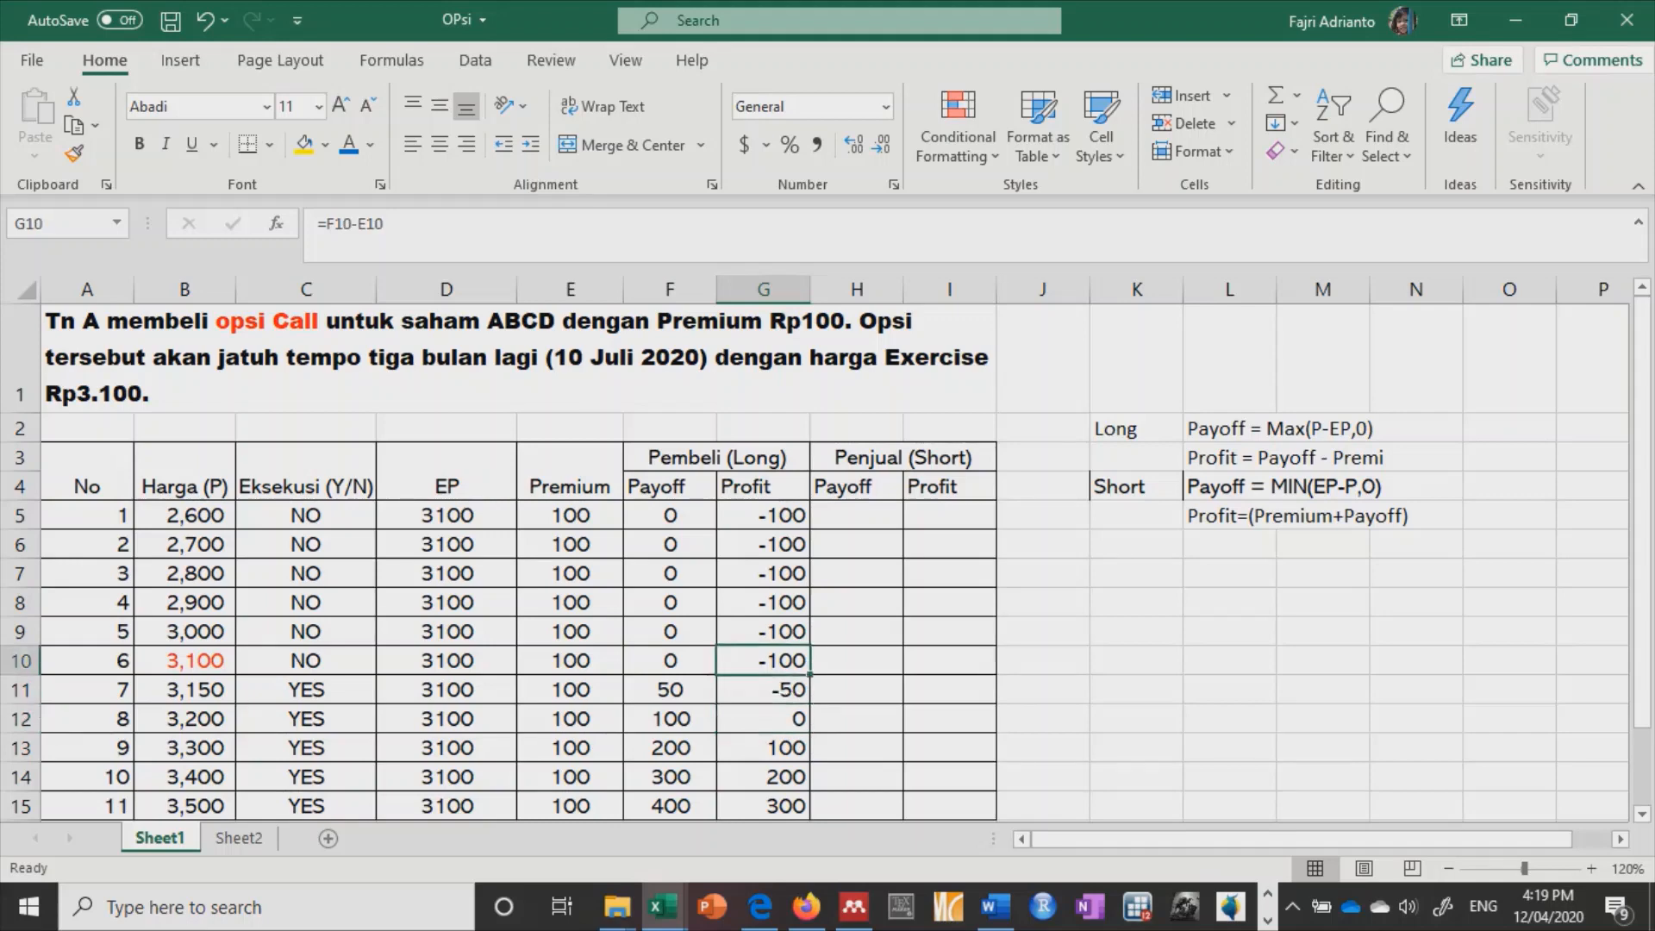
key("Down")
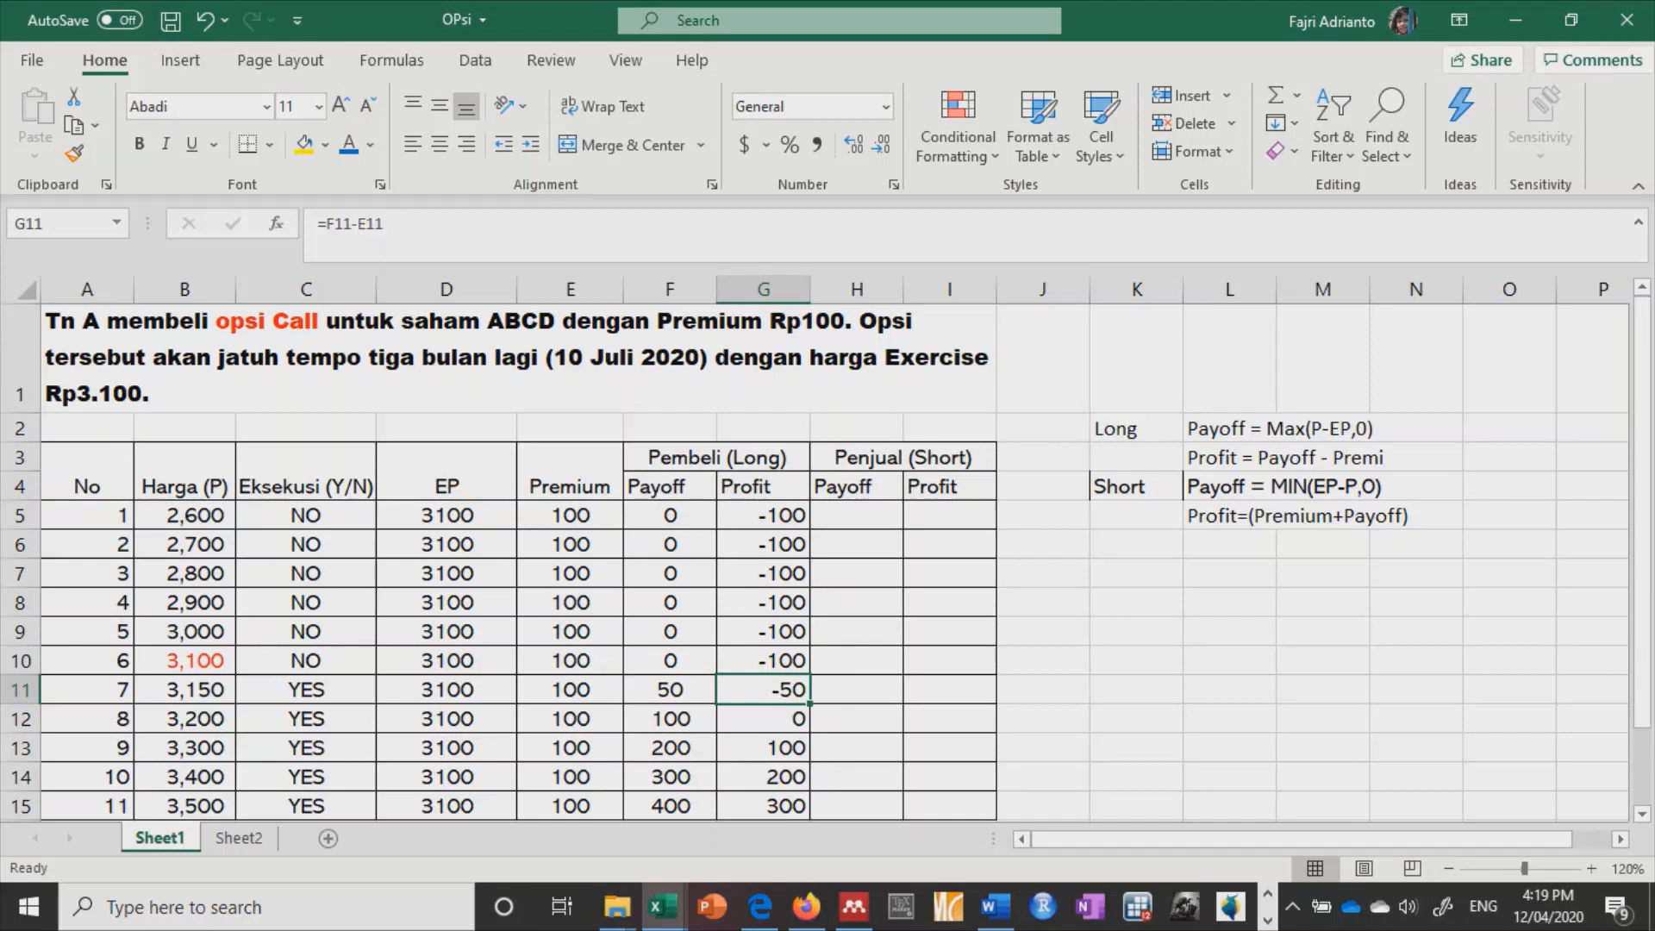
key("Down")
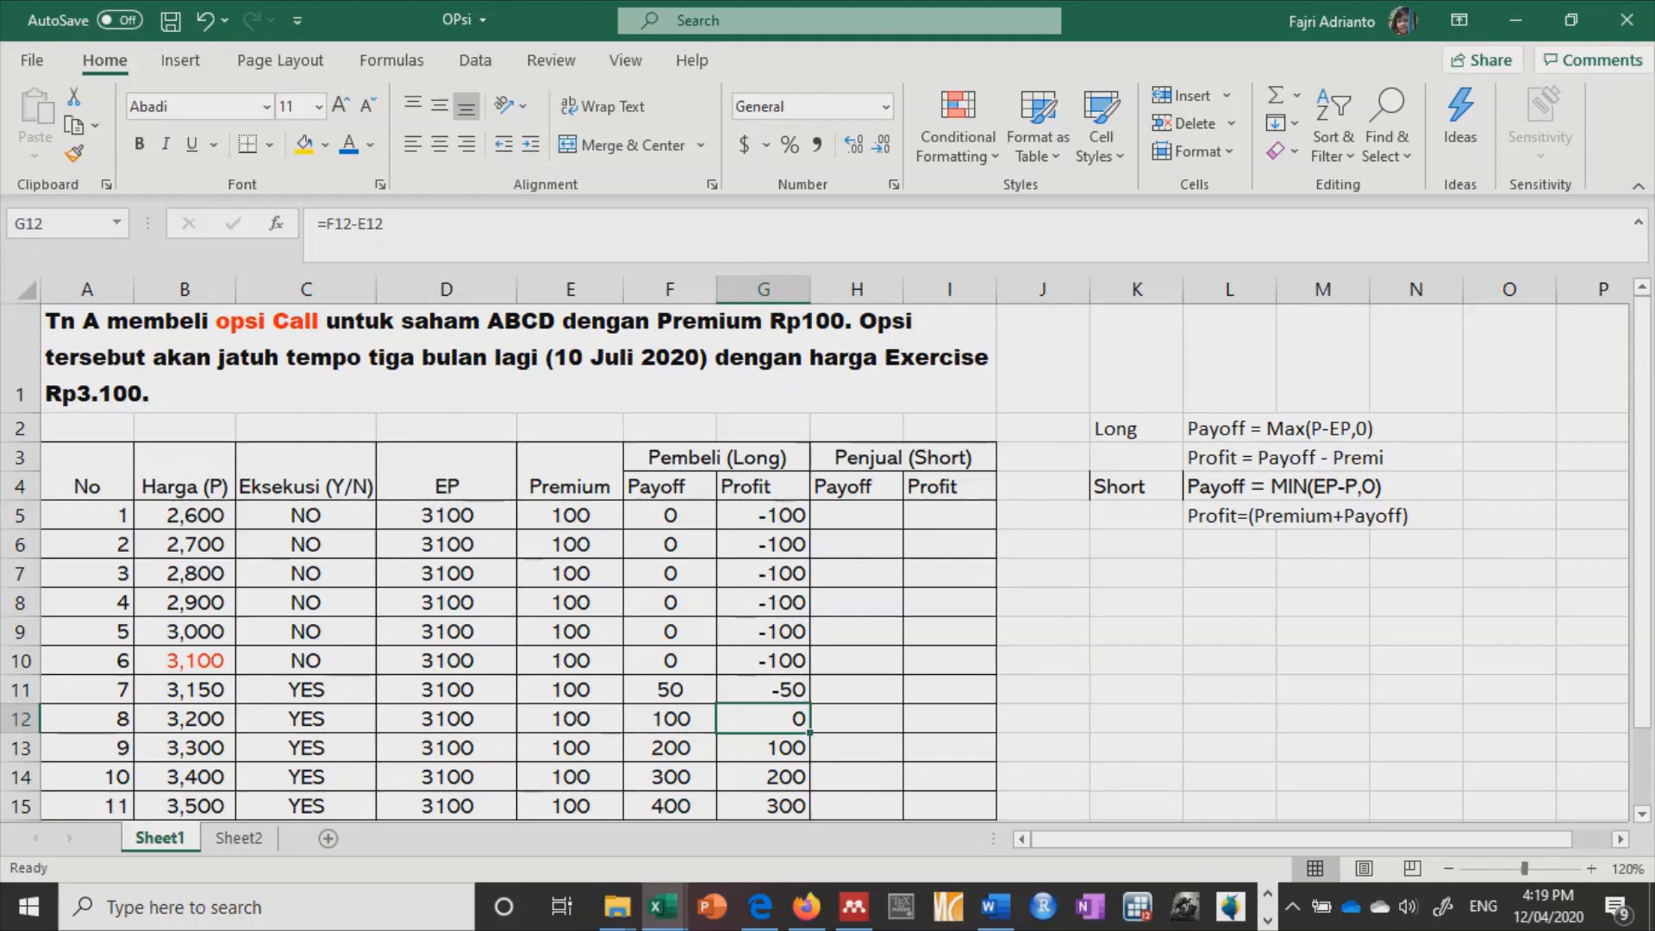
Step: Enter the seller's (Short) payoff formula =MIN(D5-B5,0) in H5, following the short payoff note beside the table
left_click(857, 516)
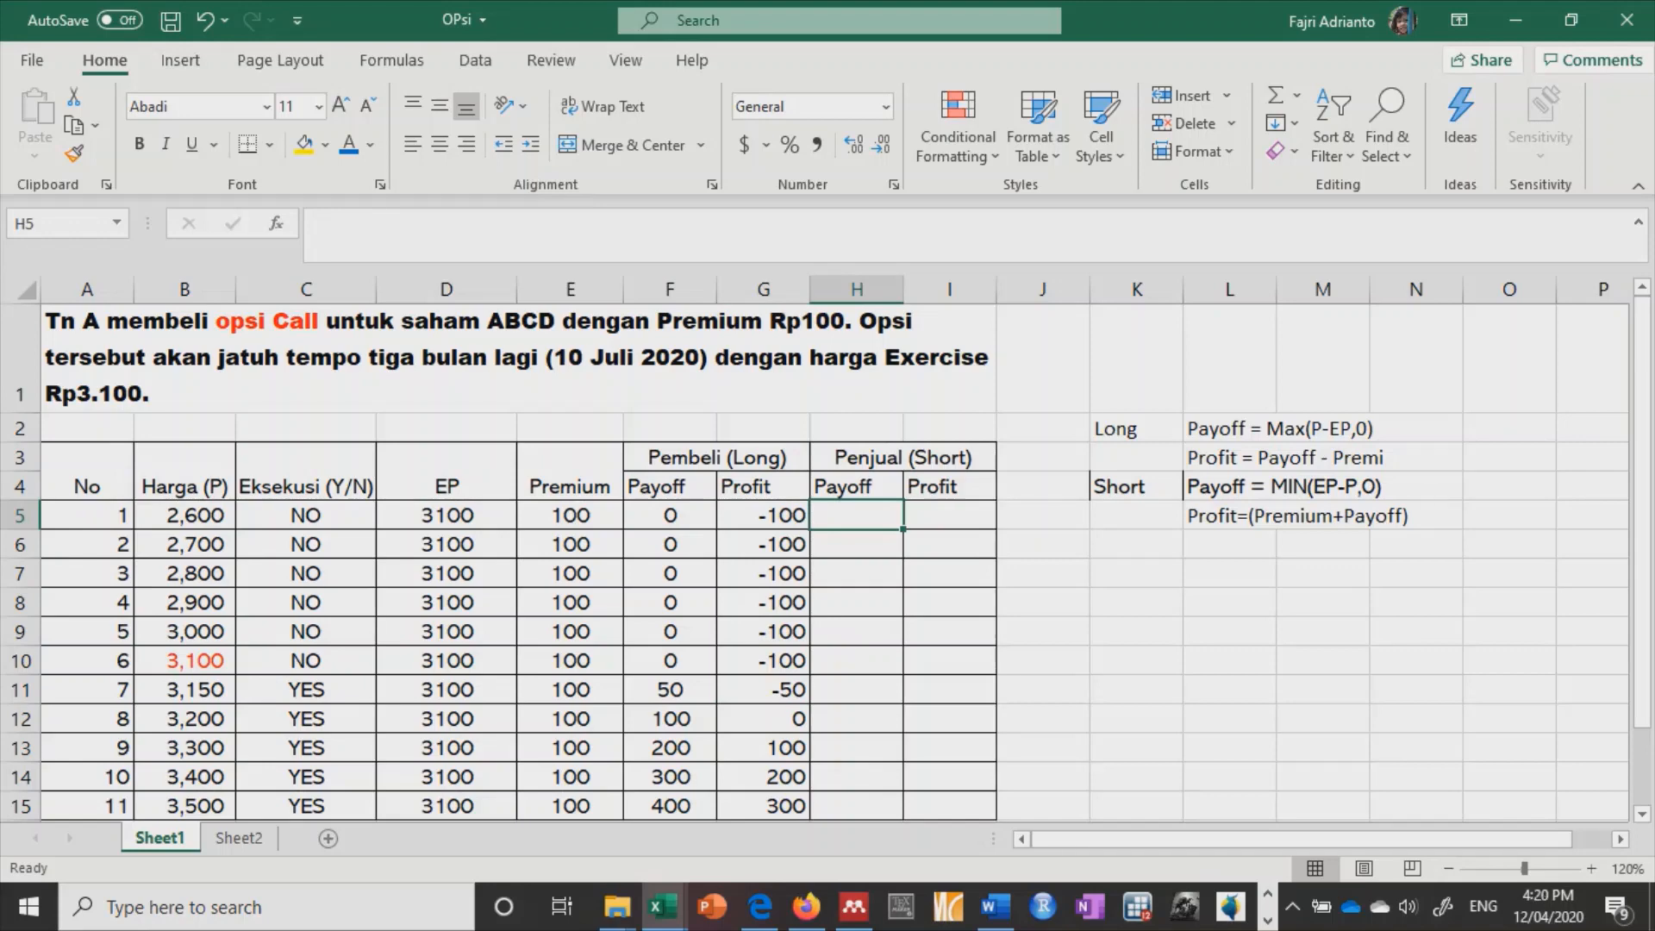
left_click(1273, 487)
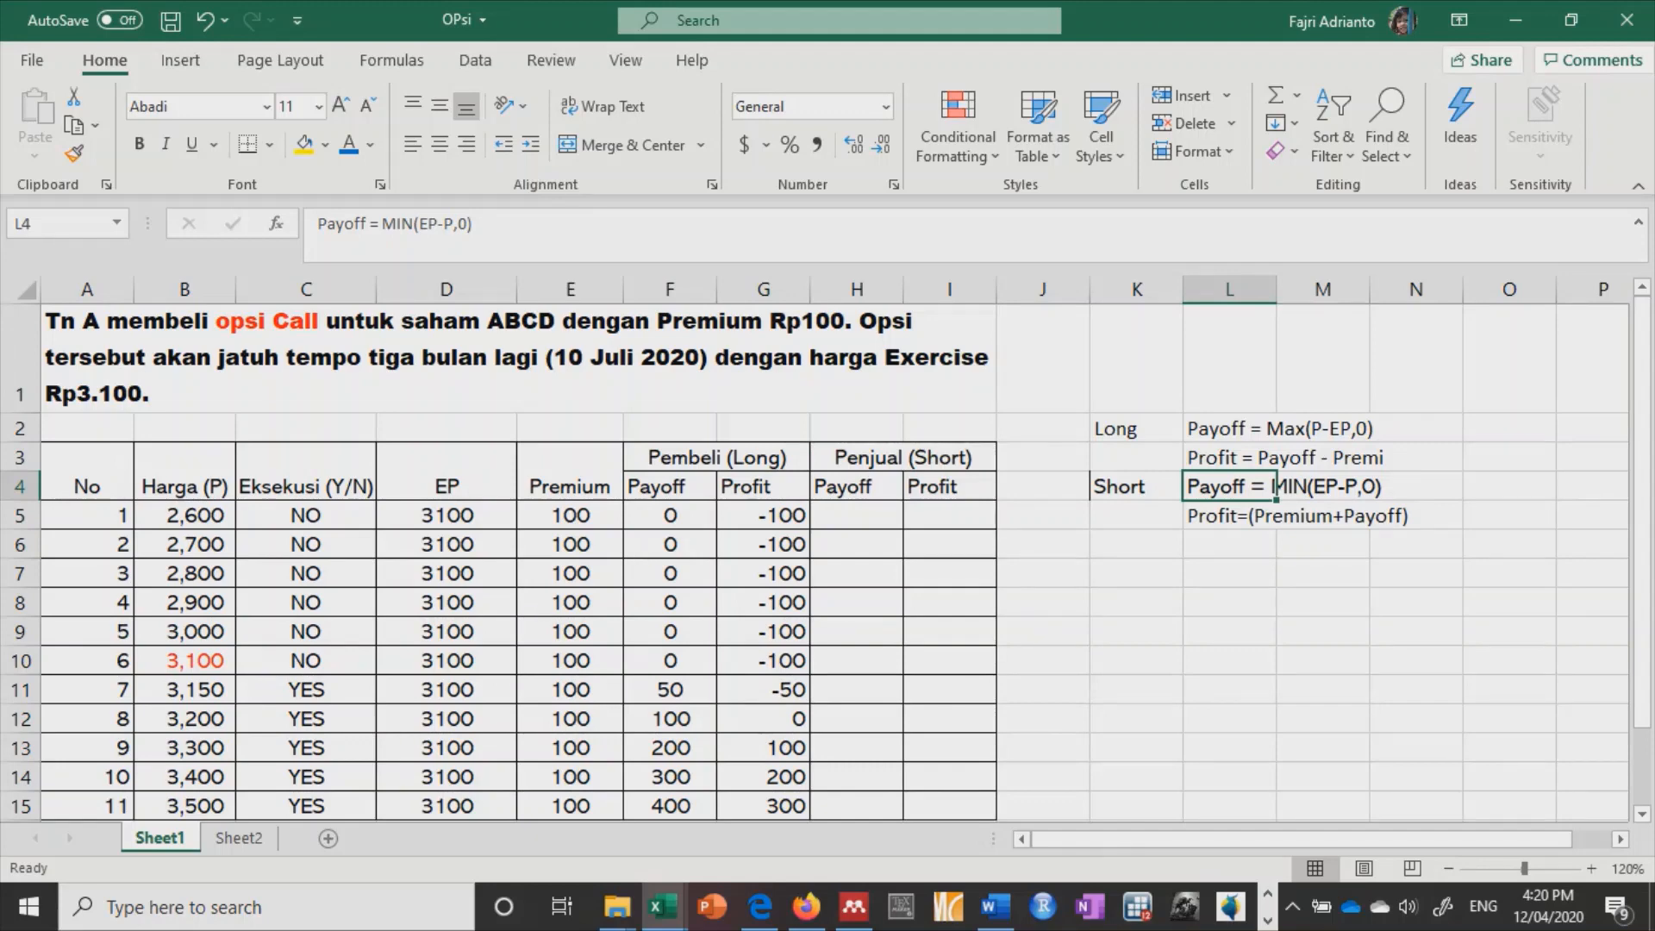
left_click(856, 515)
type("=")
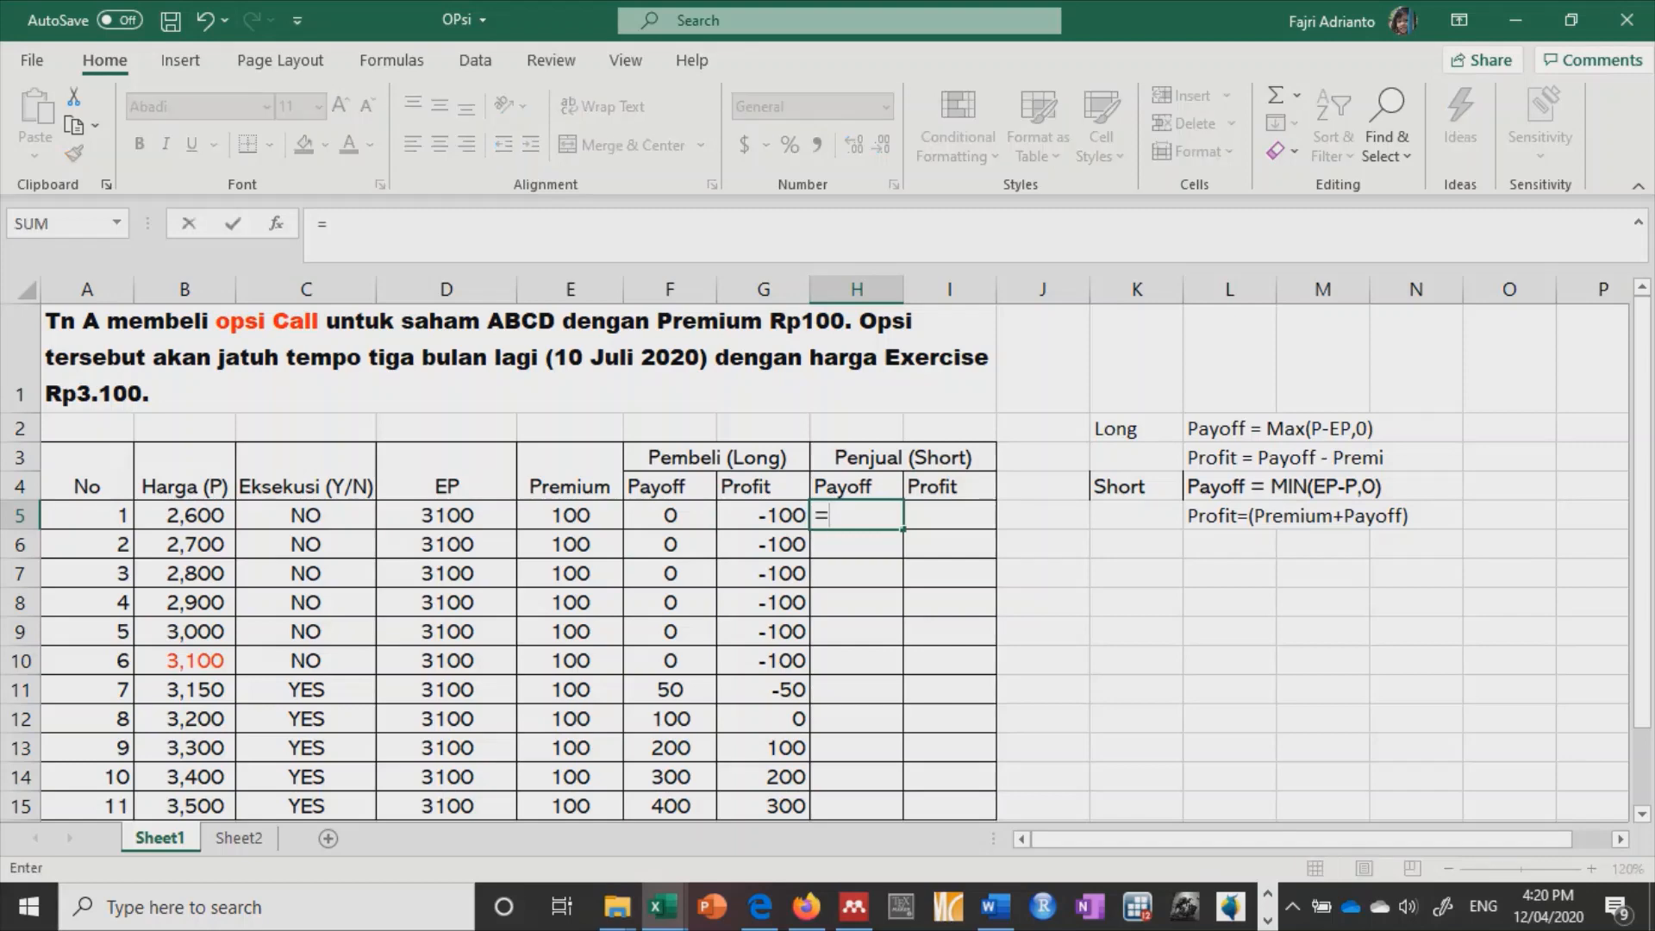
type("MIN(")
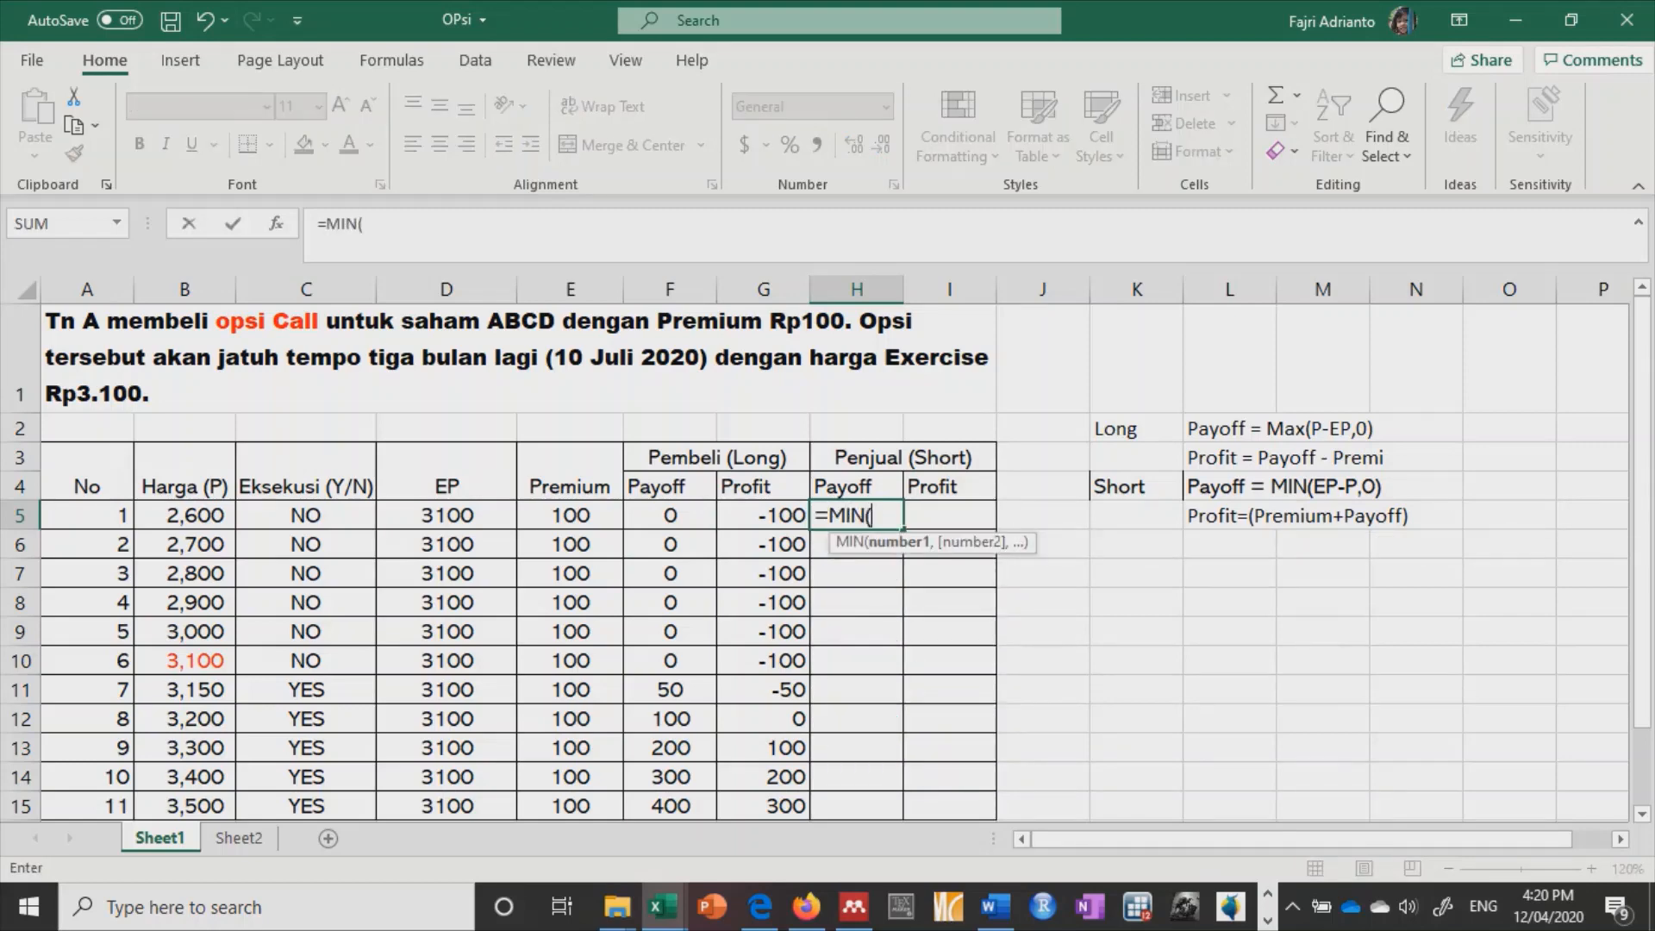
left_click(446, 515)
type("-")
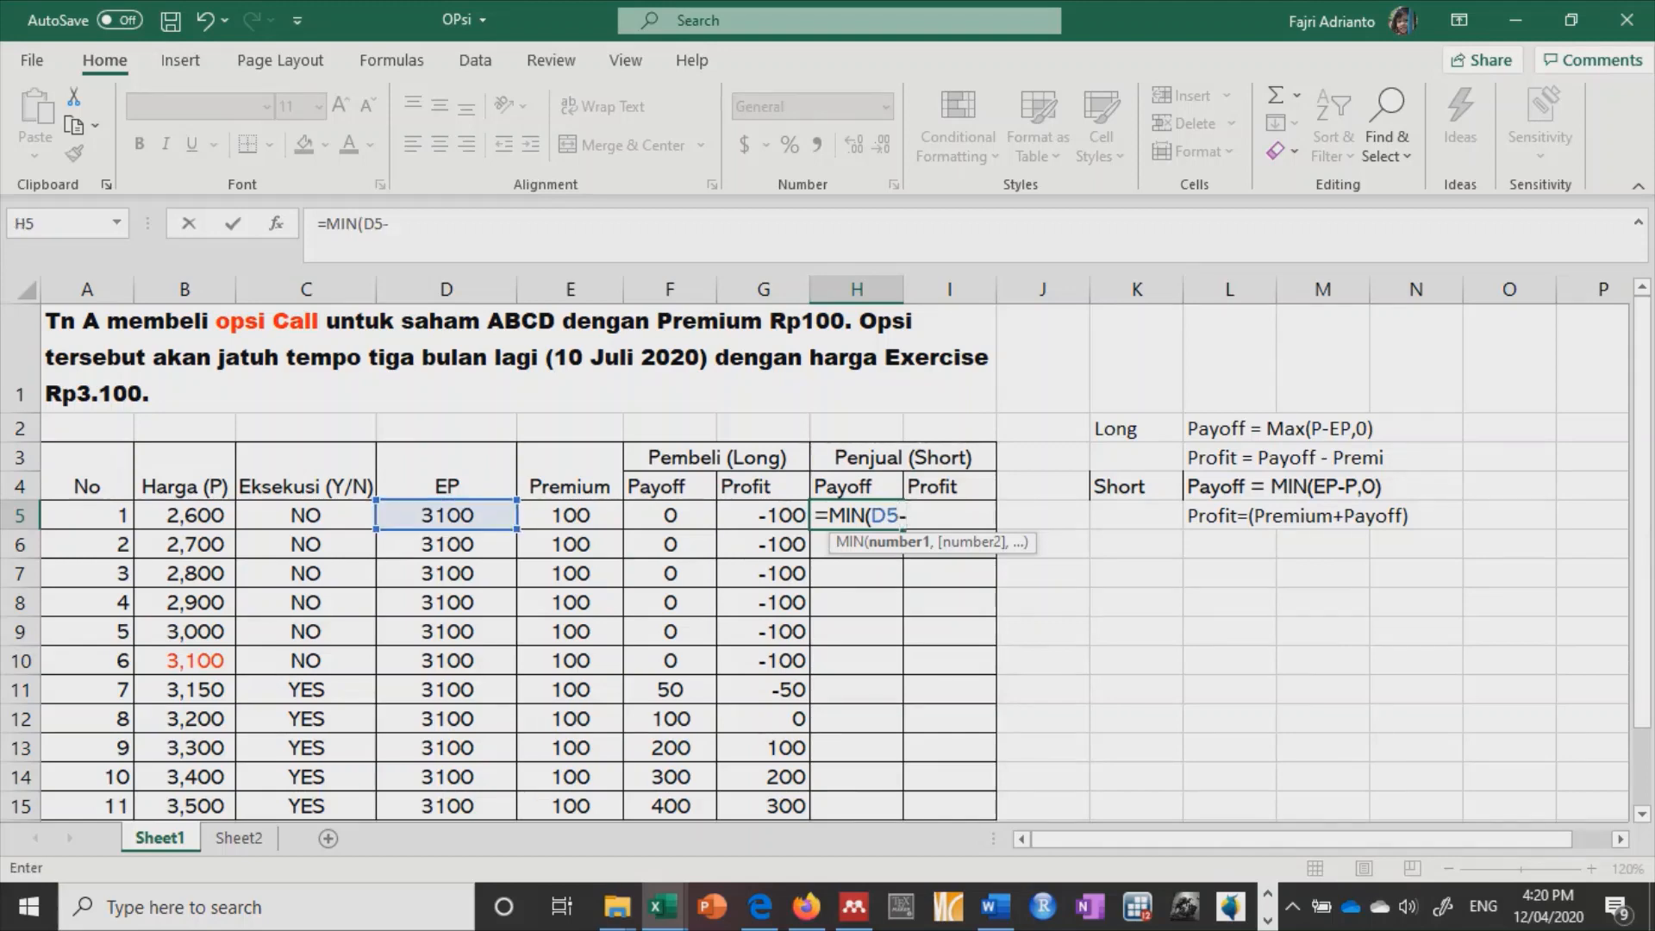
left_click(184, 516)
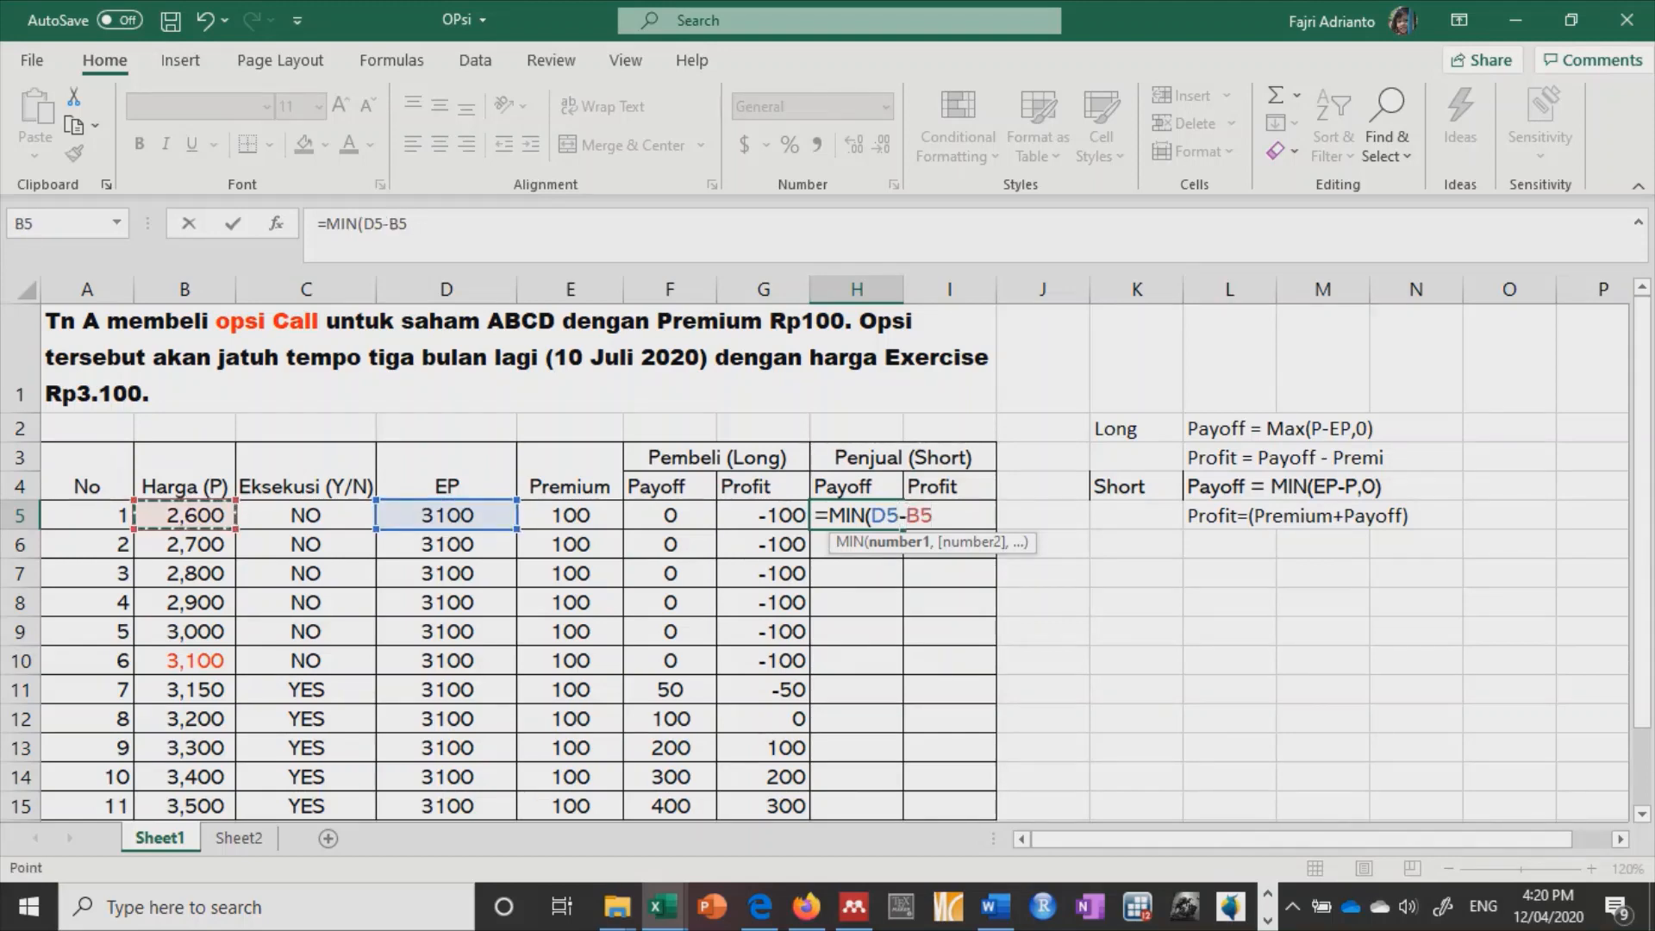
type(",")
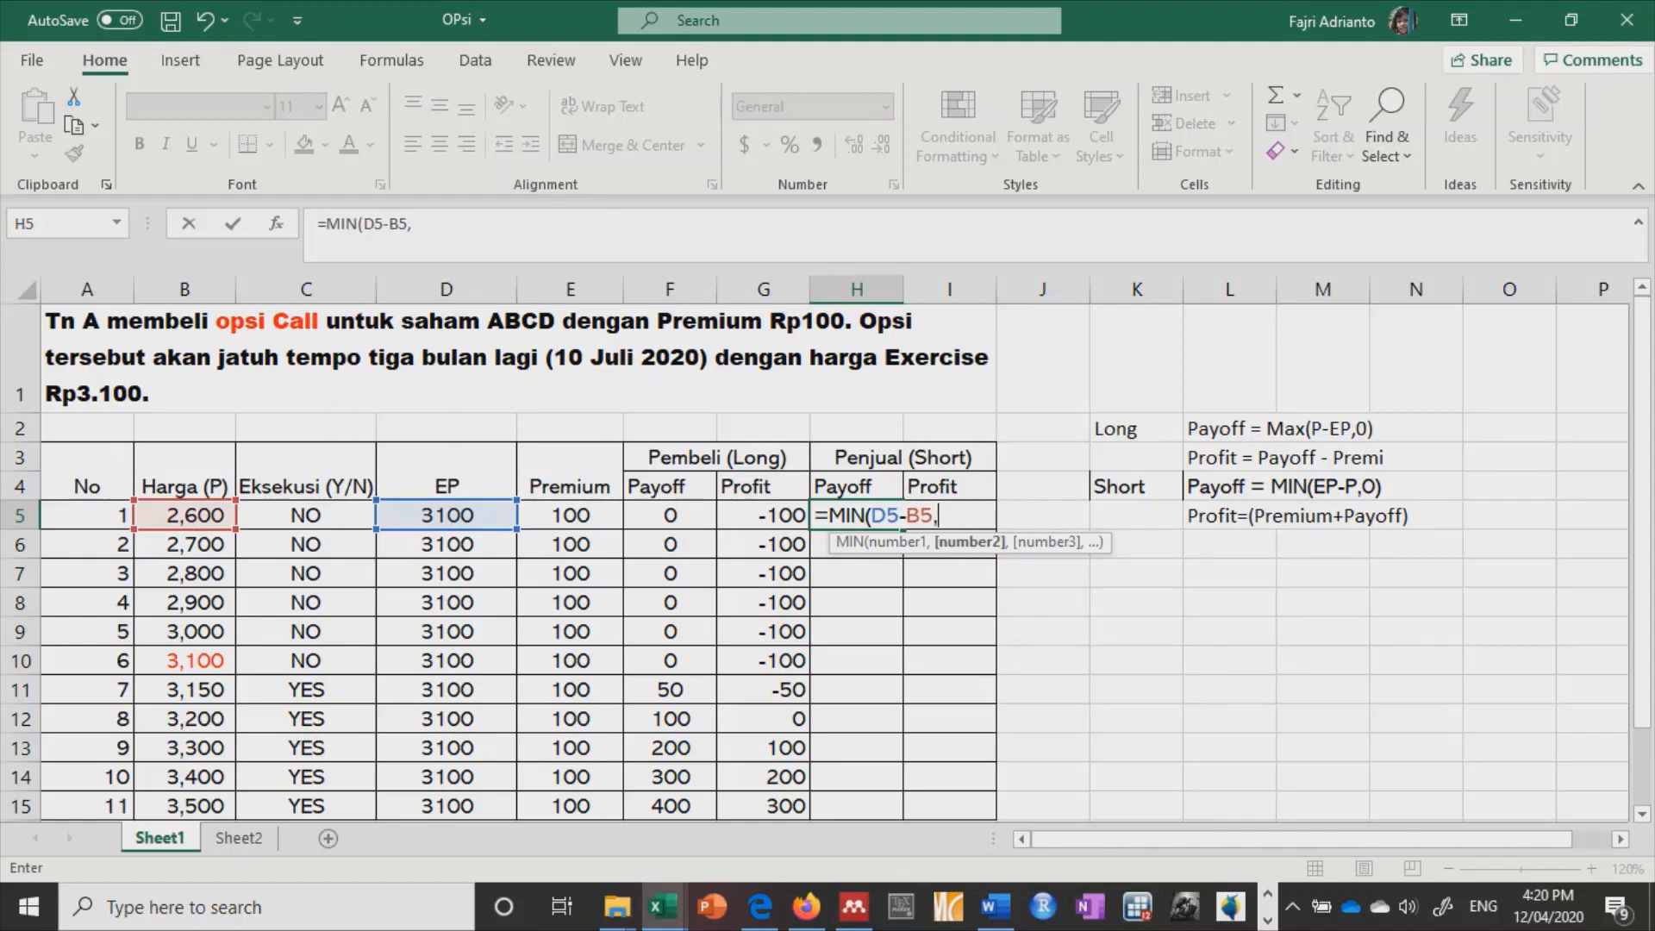
type("0)")
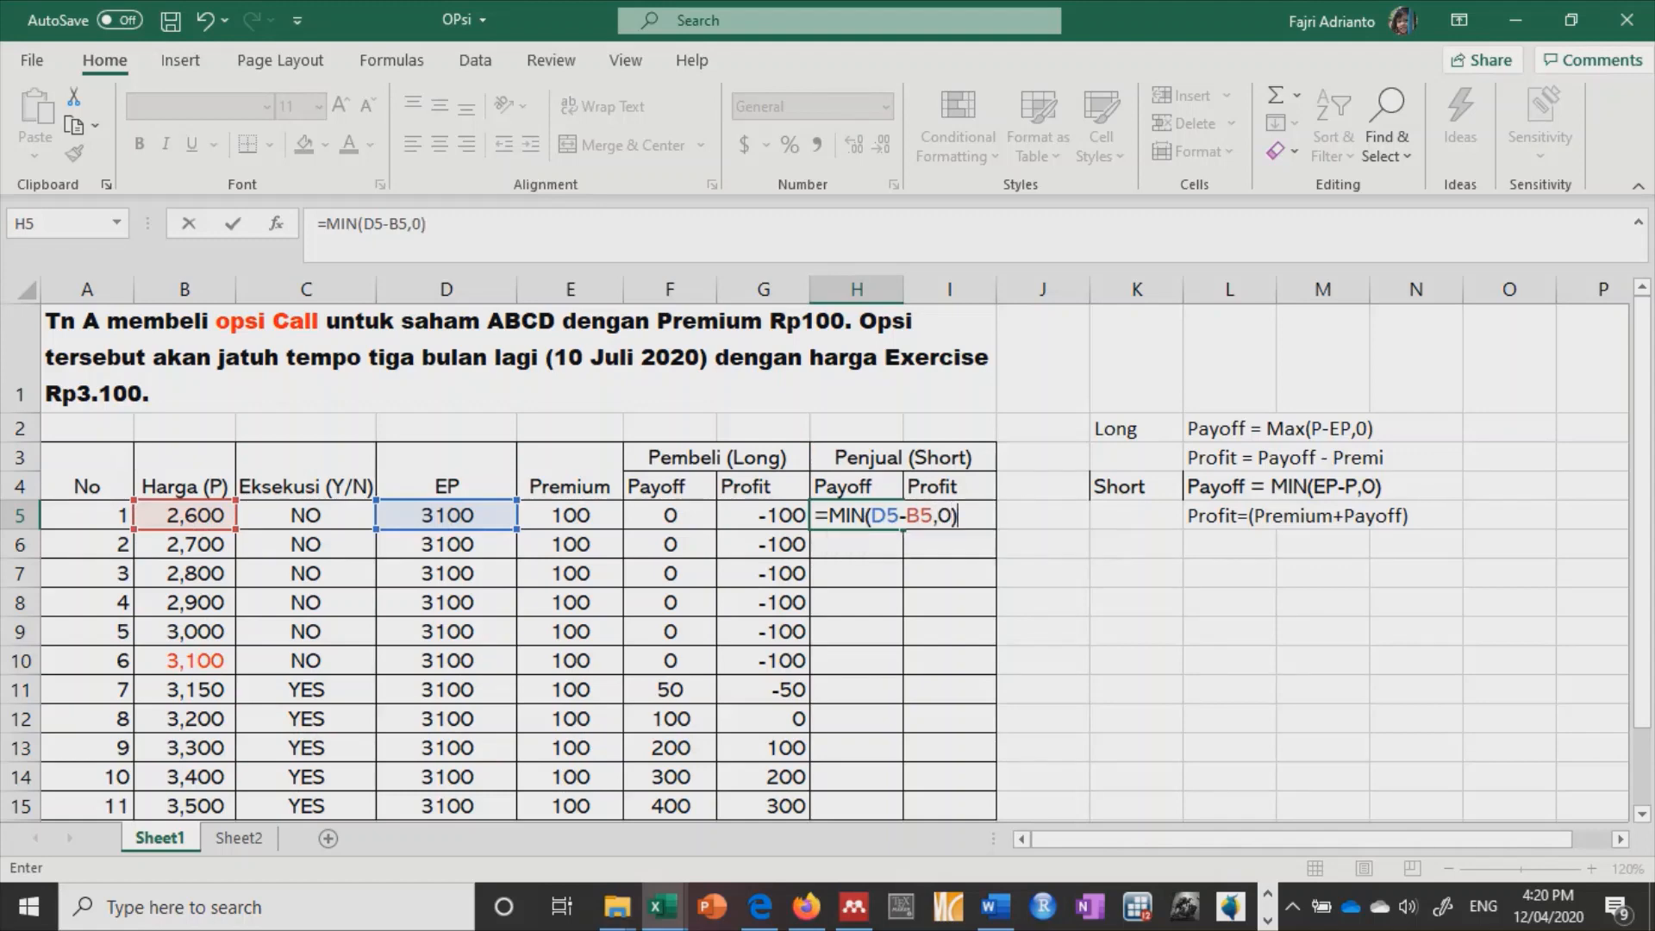
key("Return")
Step: Set the number format of H5 to General and copy its short payoff formula down through H15
left_click(857, 516)
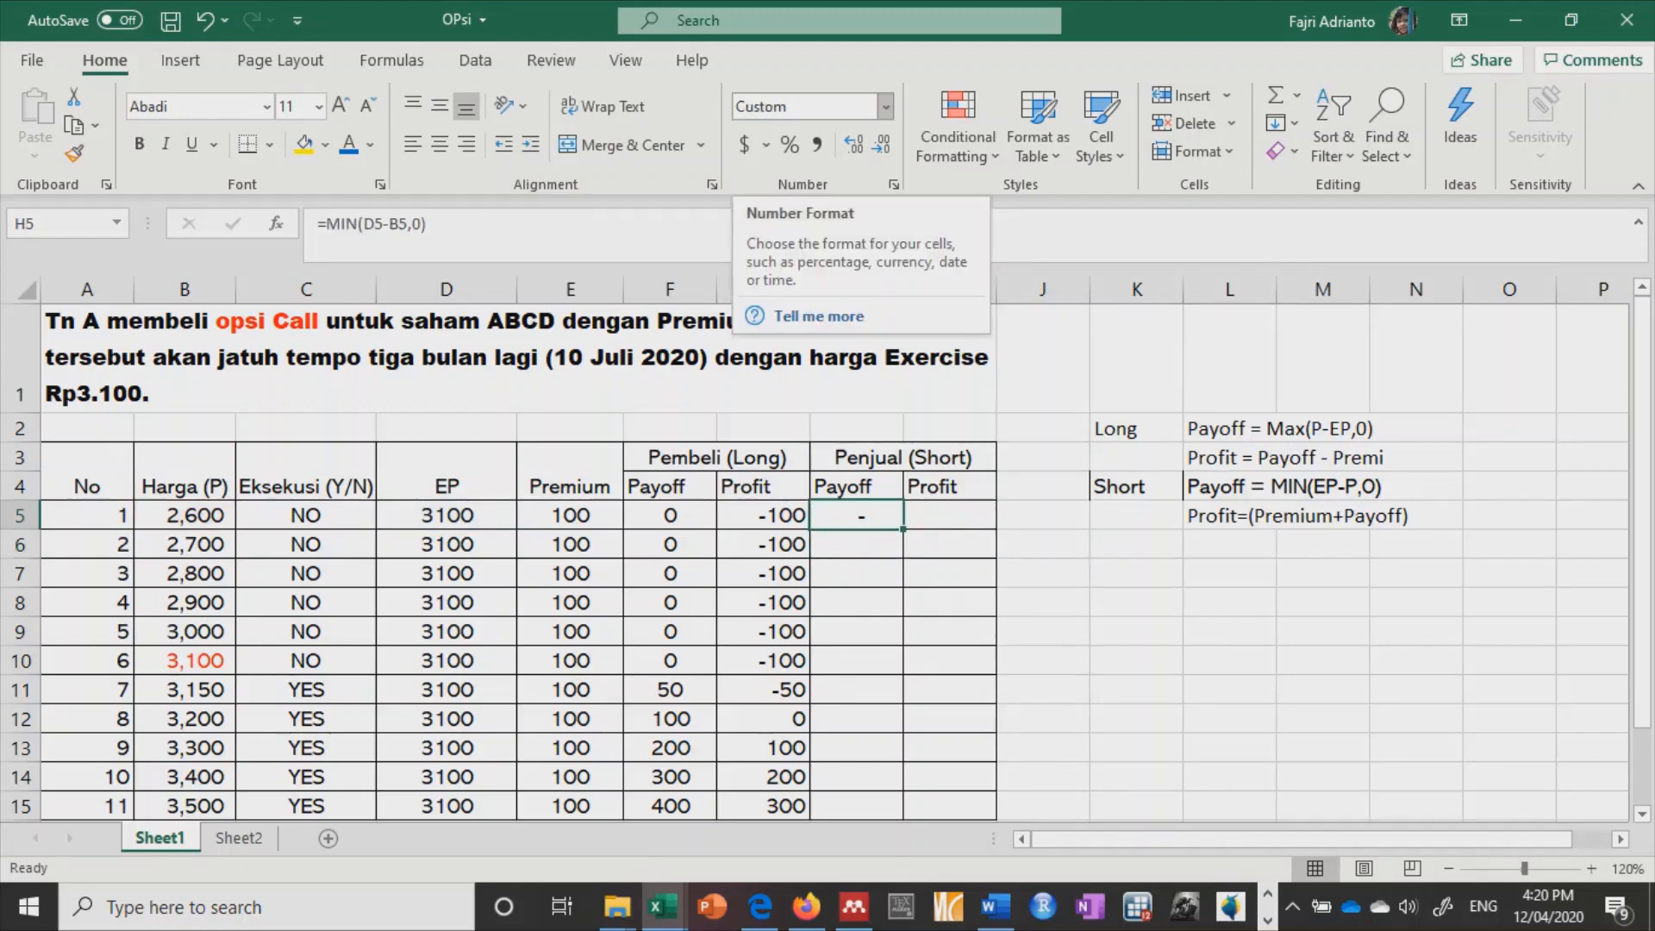
left_click(885, 106)
left_click(851, 152)
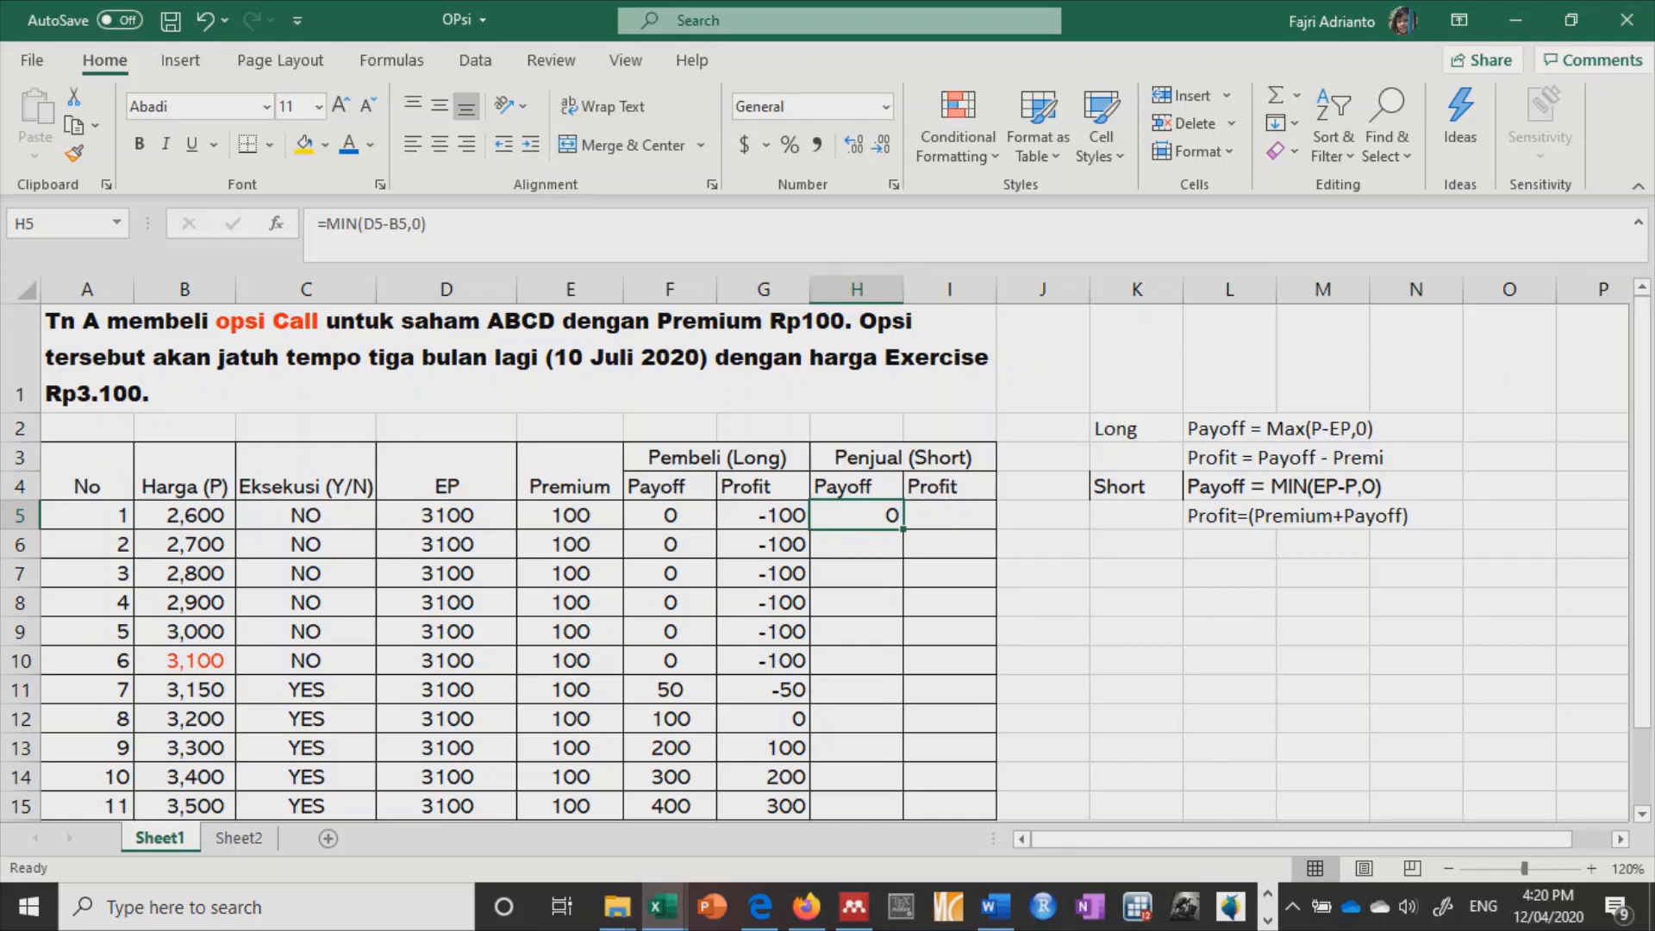
double_click(902, 528)
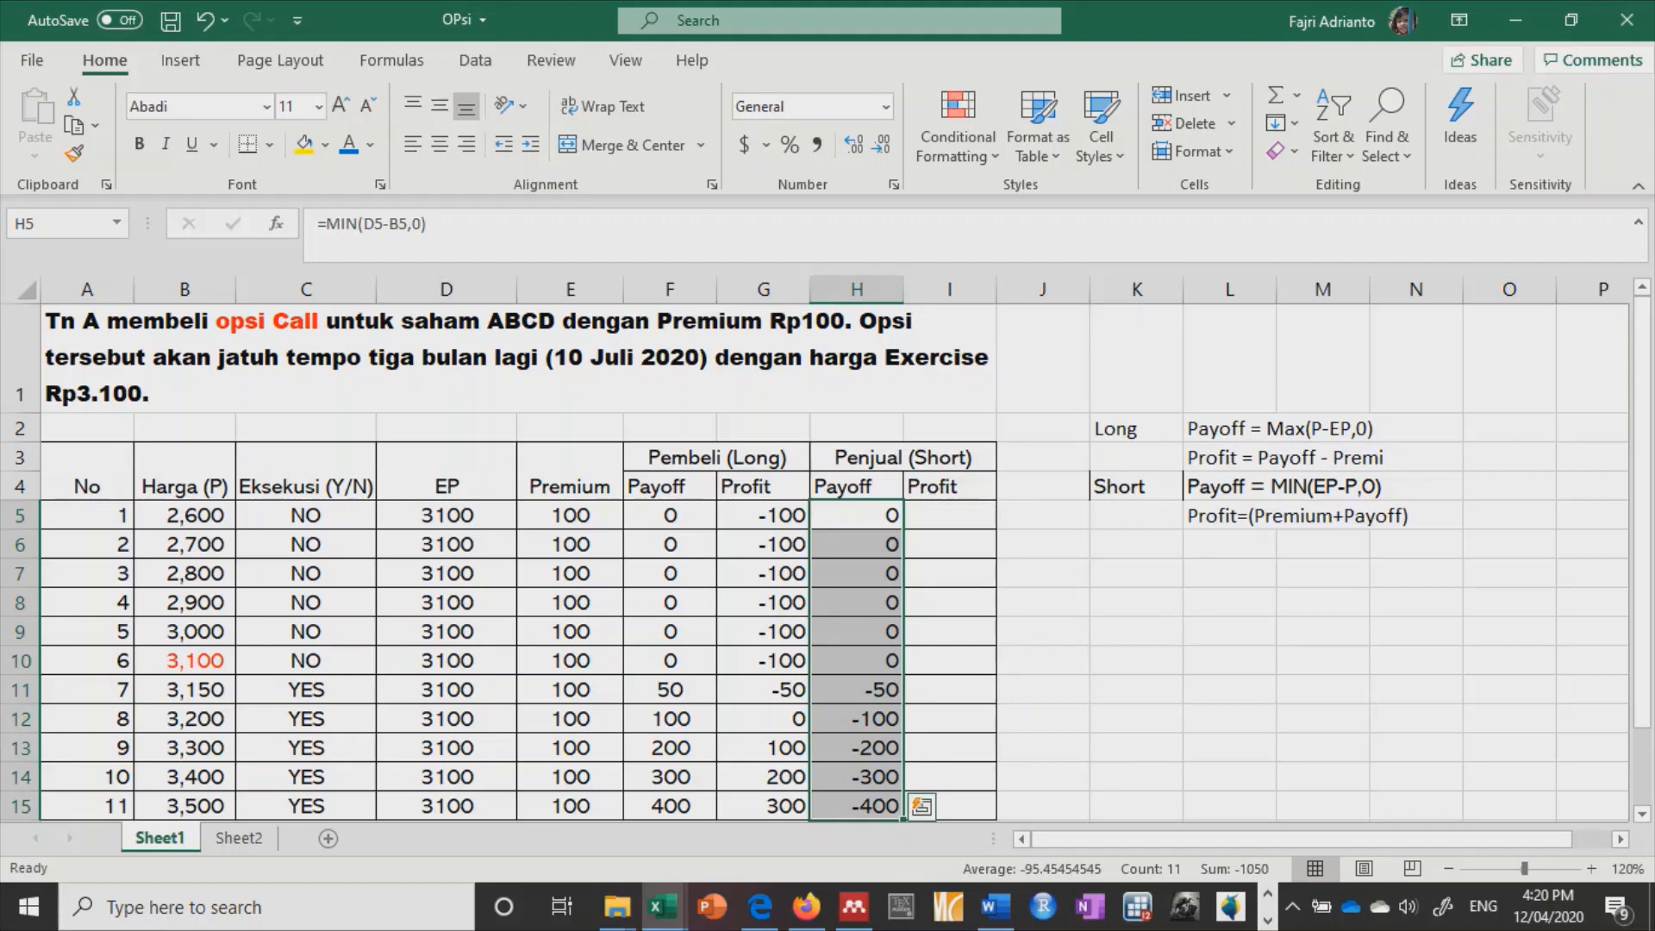
left_click(857, 690)
left_click(857, 719)
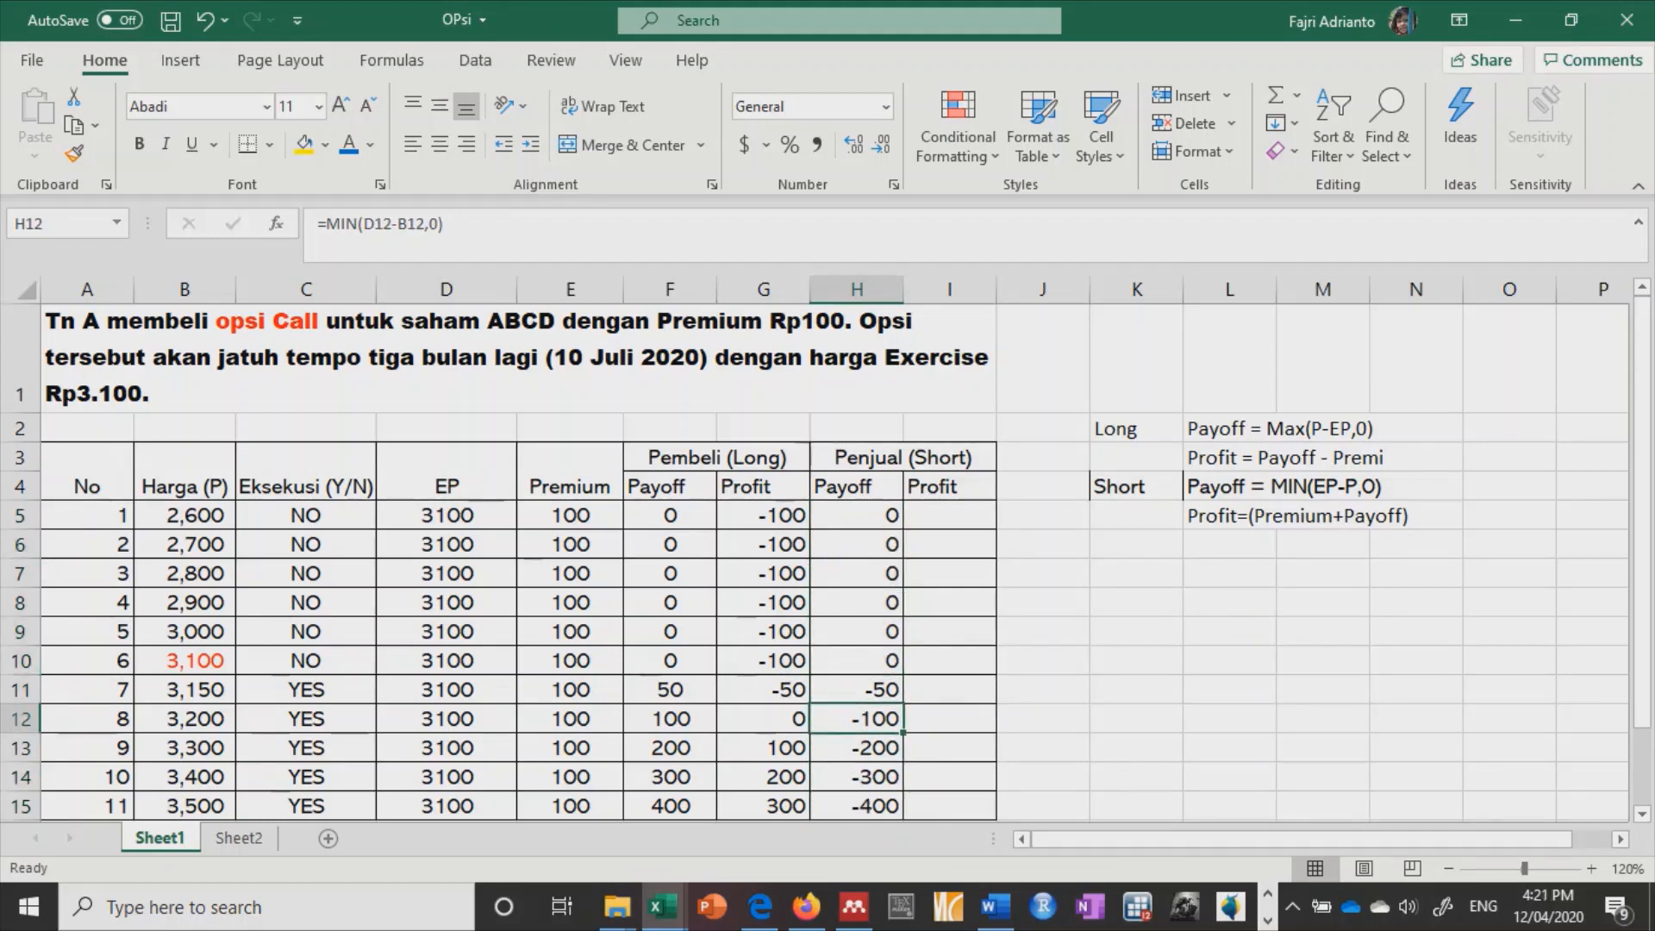
left_click(857, 776)
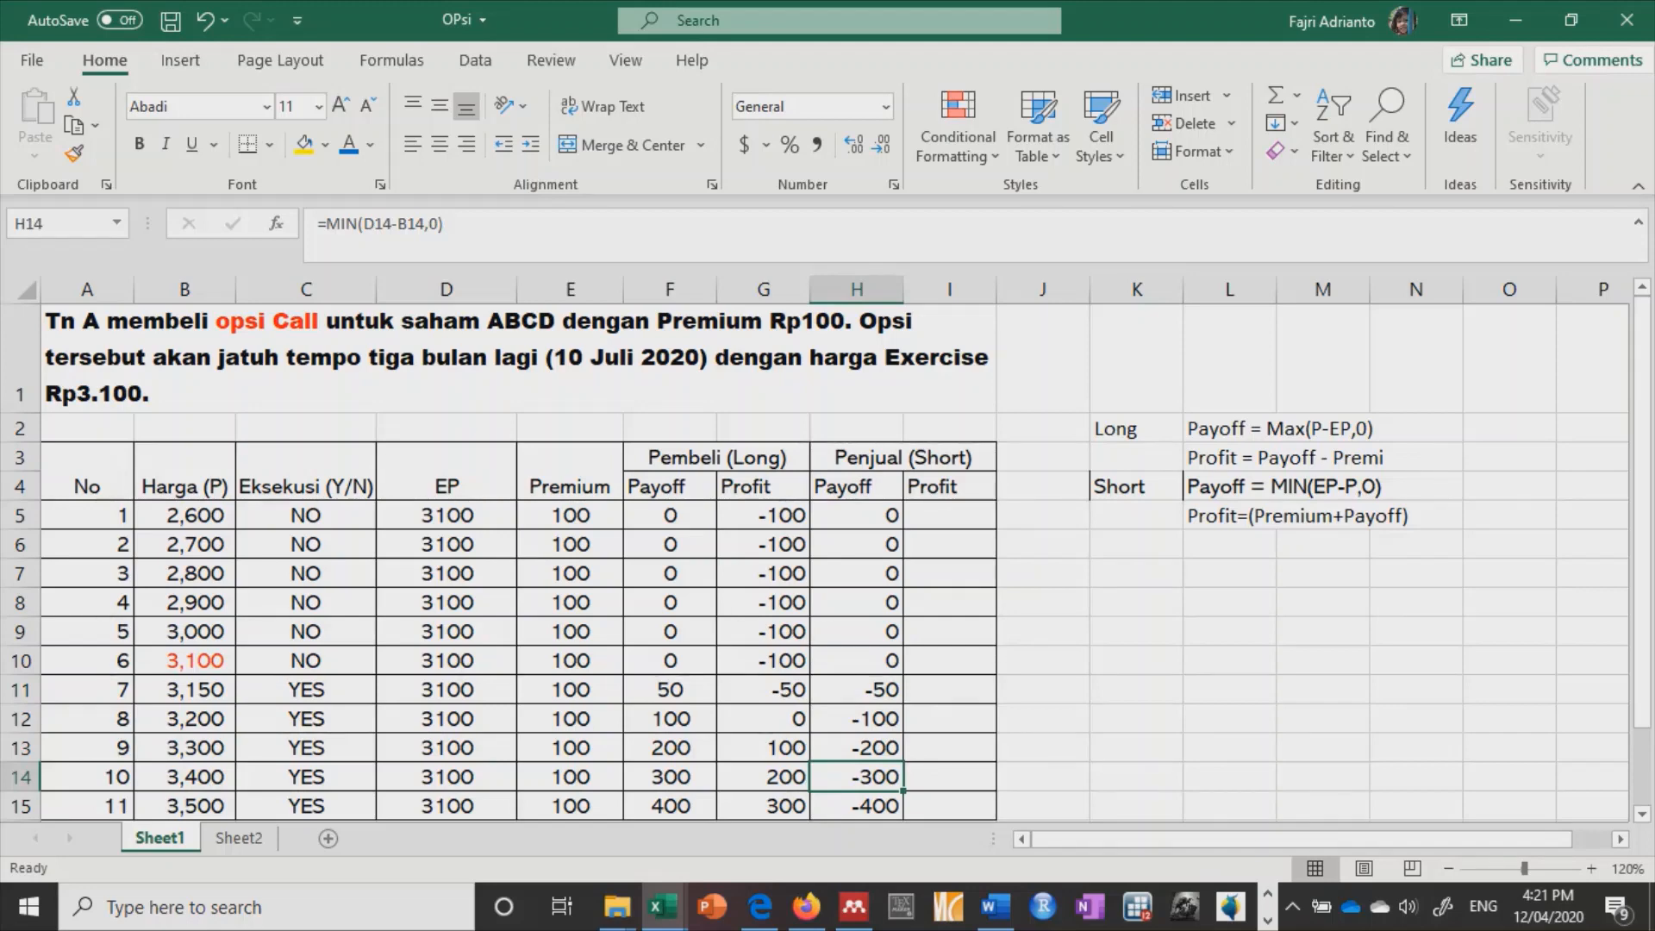
Step: Enter the seller's (Short) profit formula =E5+H5 in I5, adding the premium and the short payoff
left_click(949, 515)
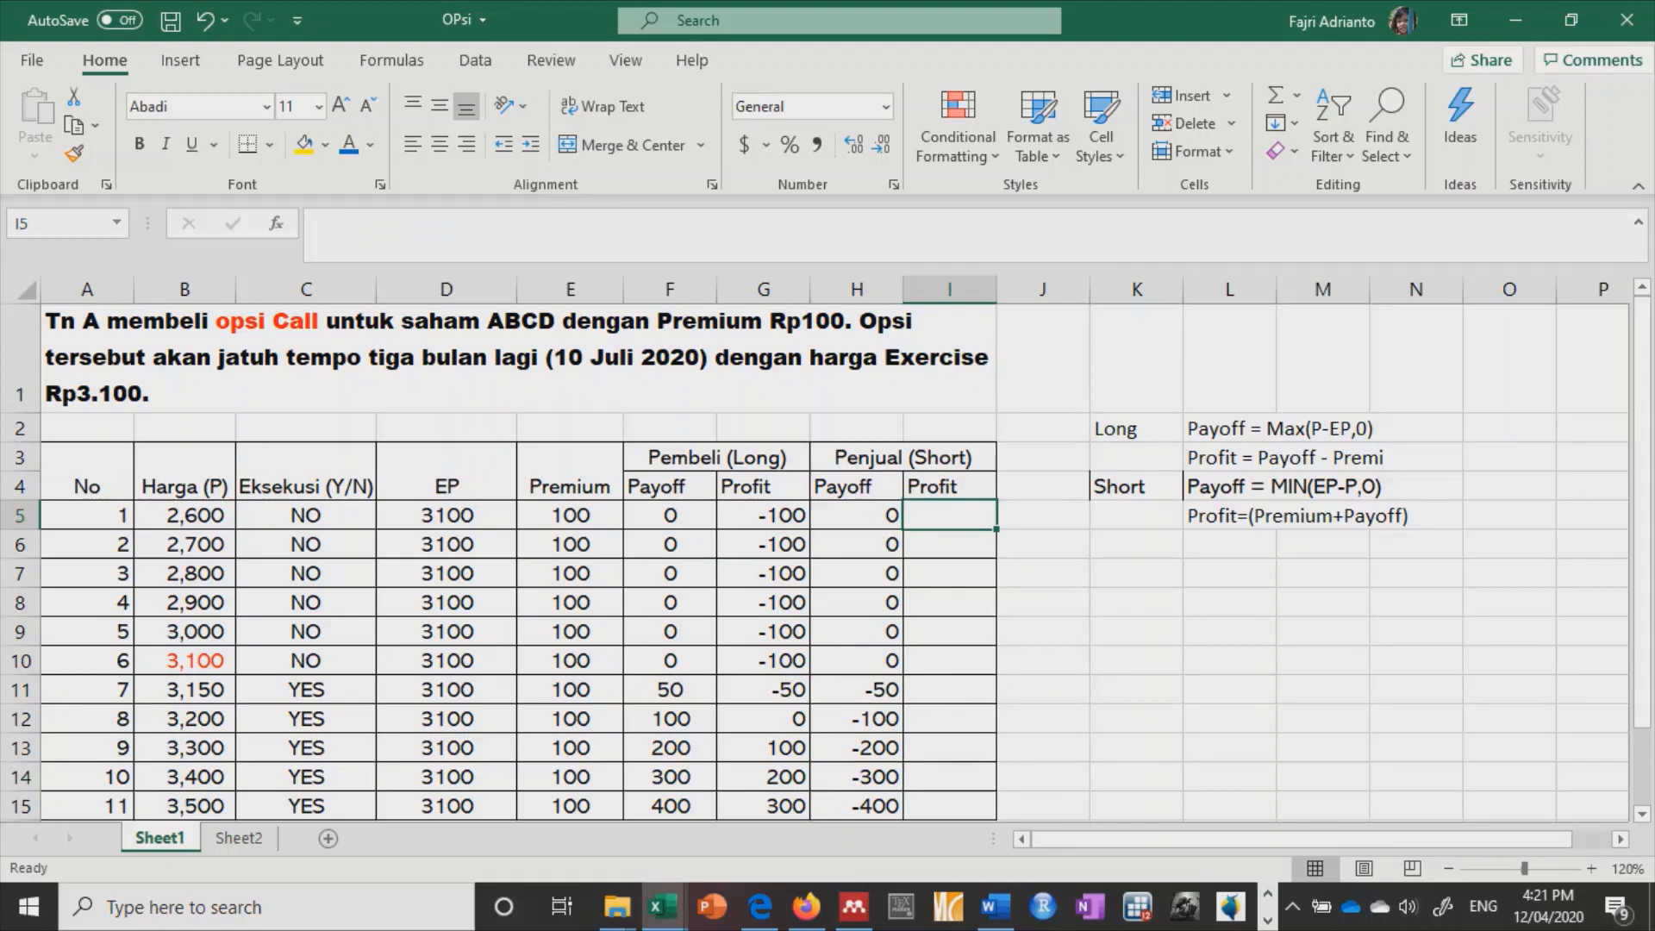
type("=")
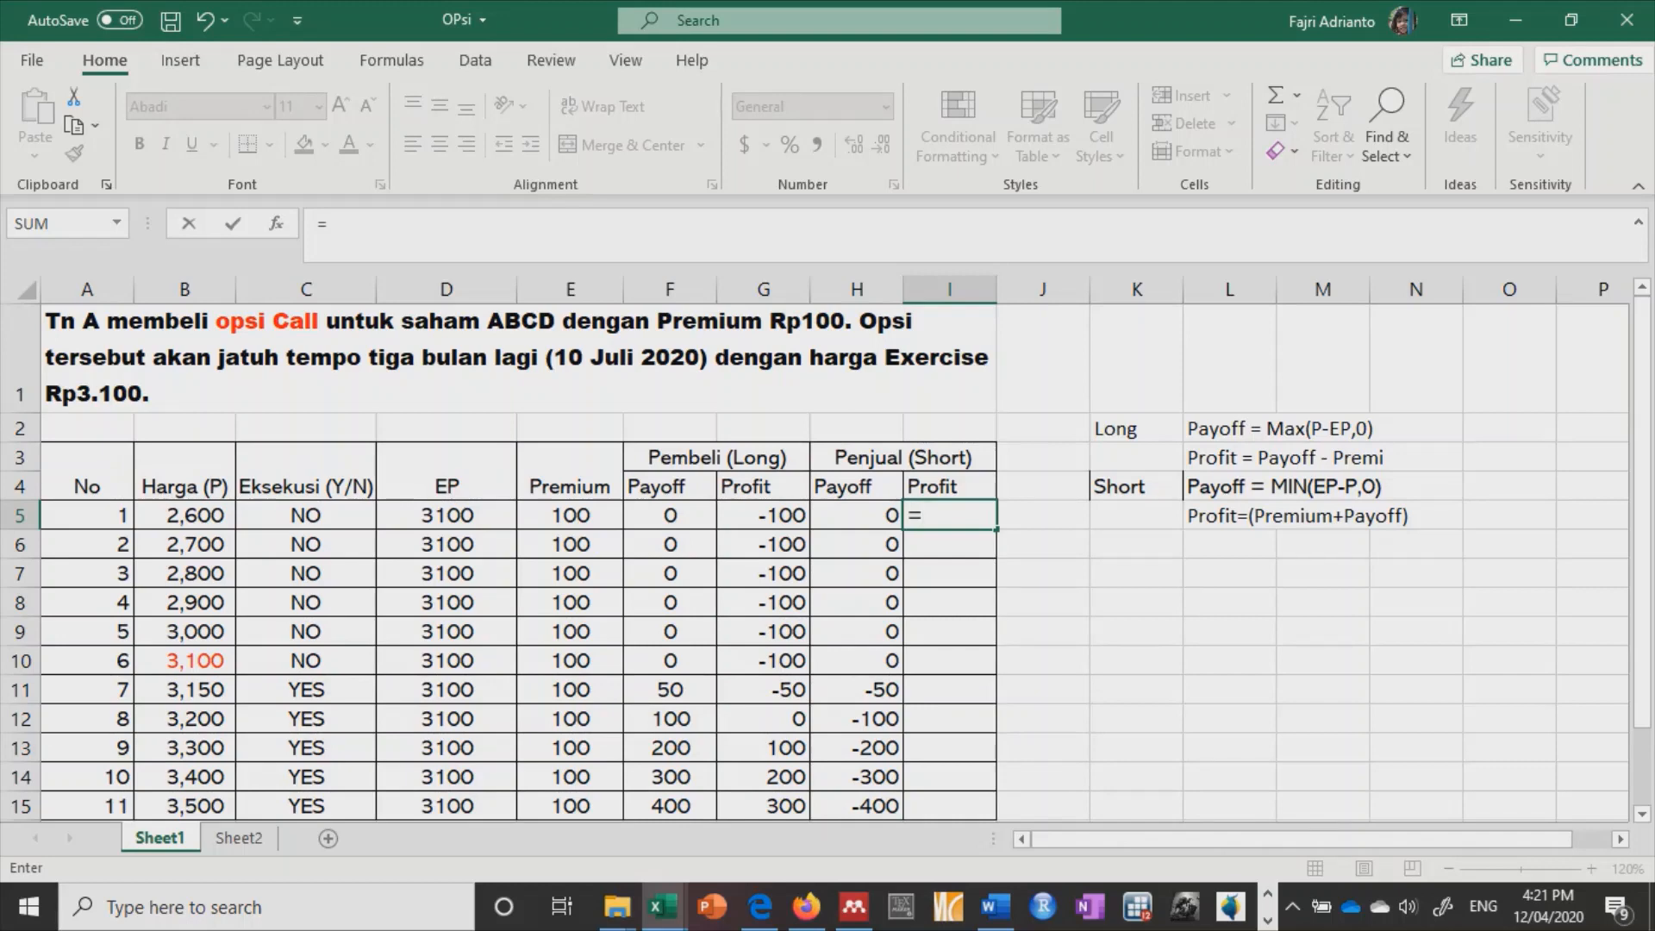
left_click(571, 516)
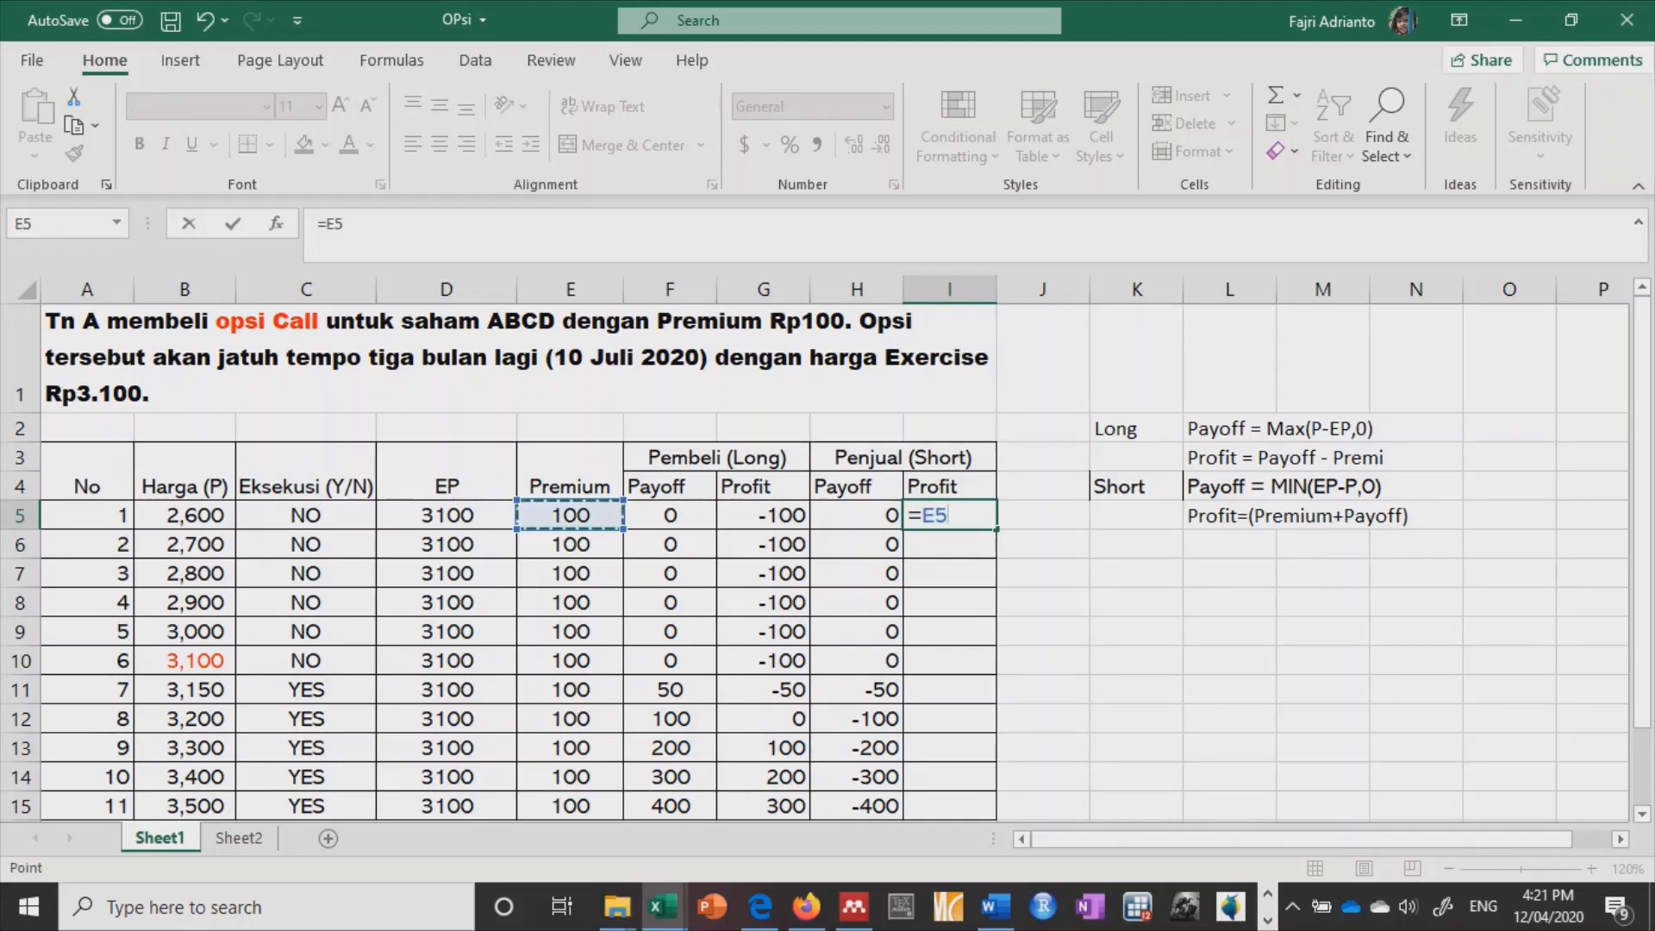
type("+")
left_click(856, 516)
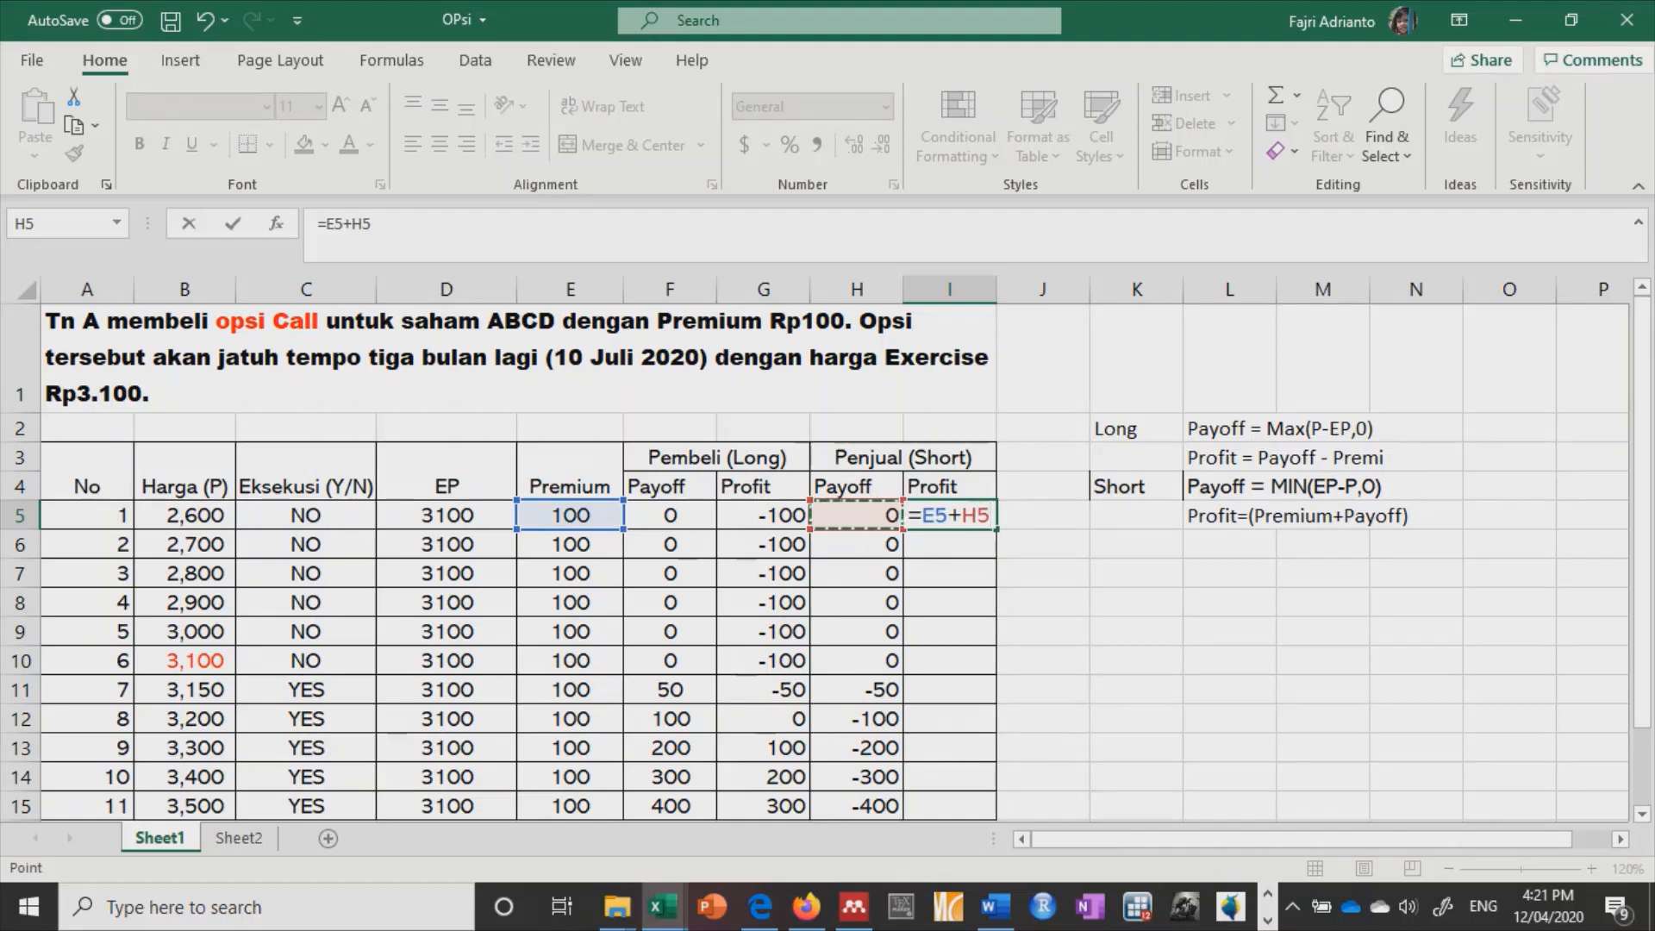
key("Return")
Step: Copy the short profit formula from I5 down through I15
left_click(949, 516)
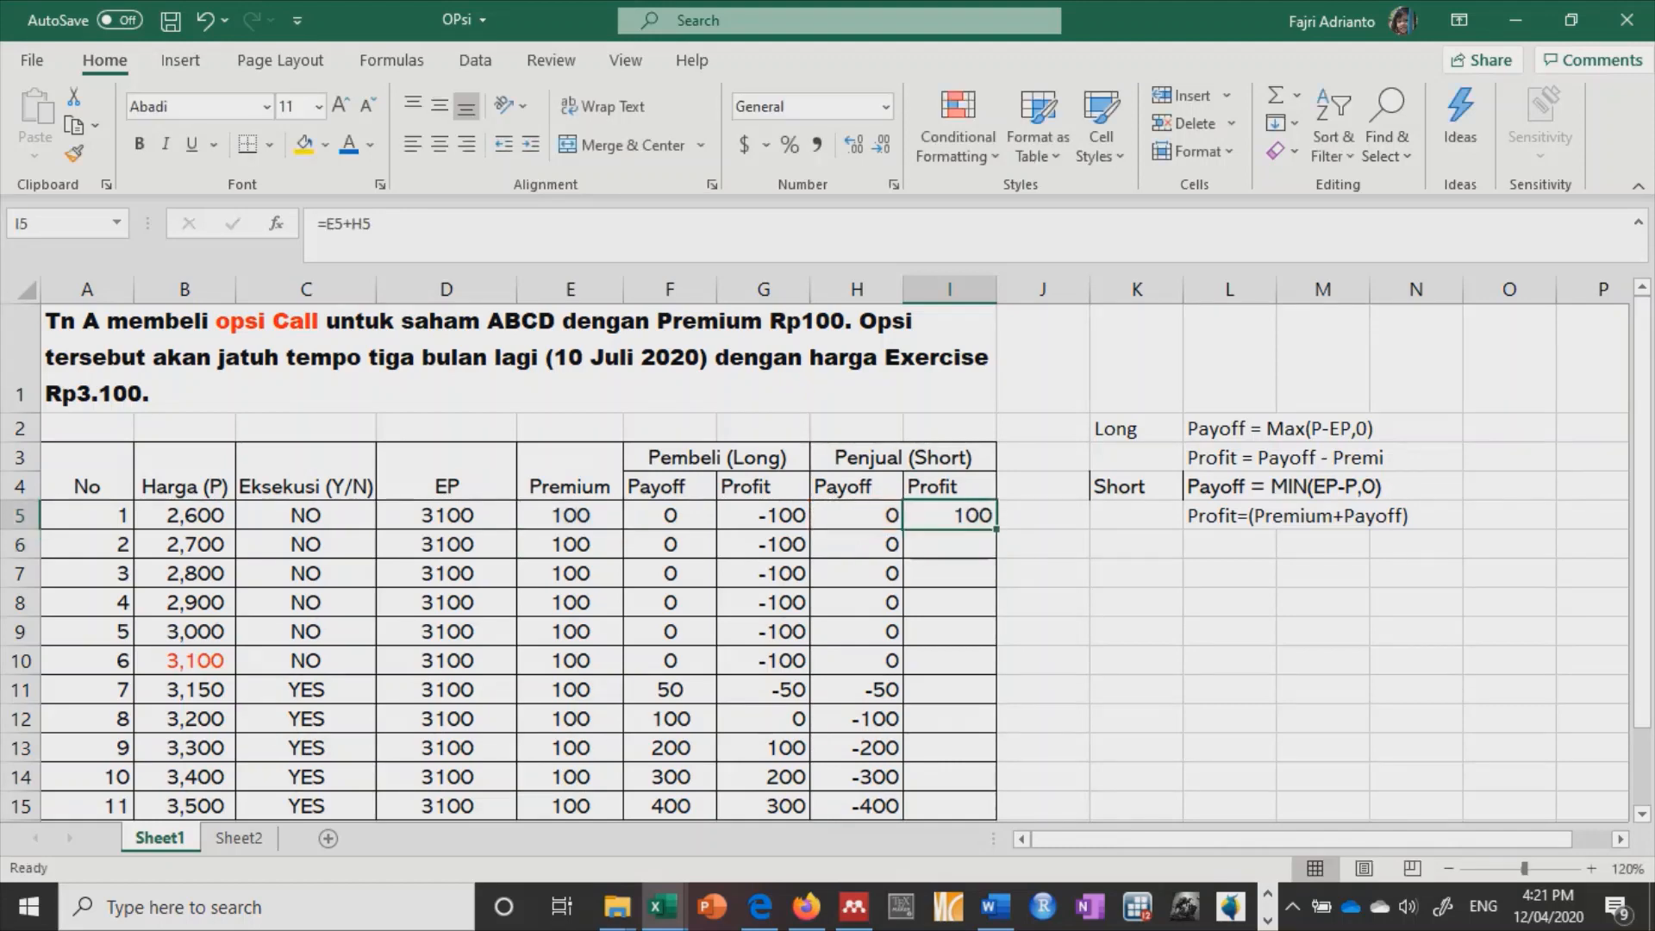
double_click(996, 529)
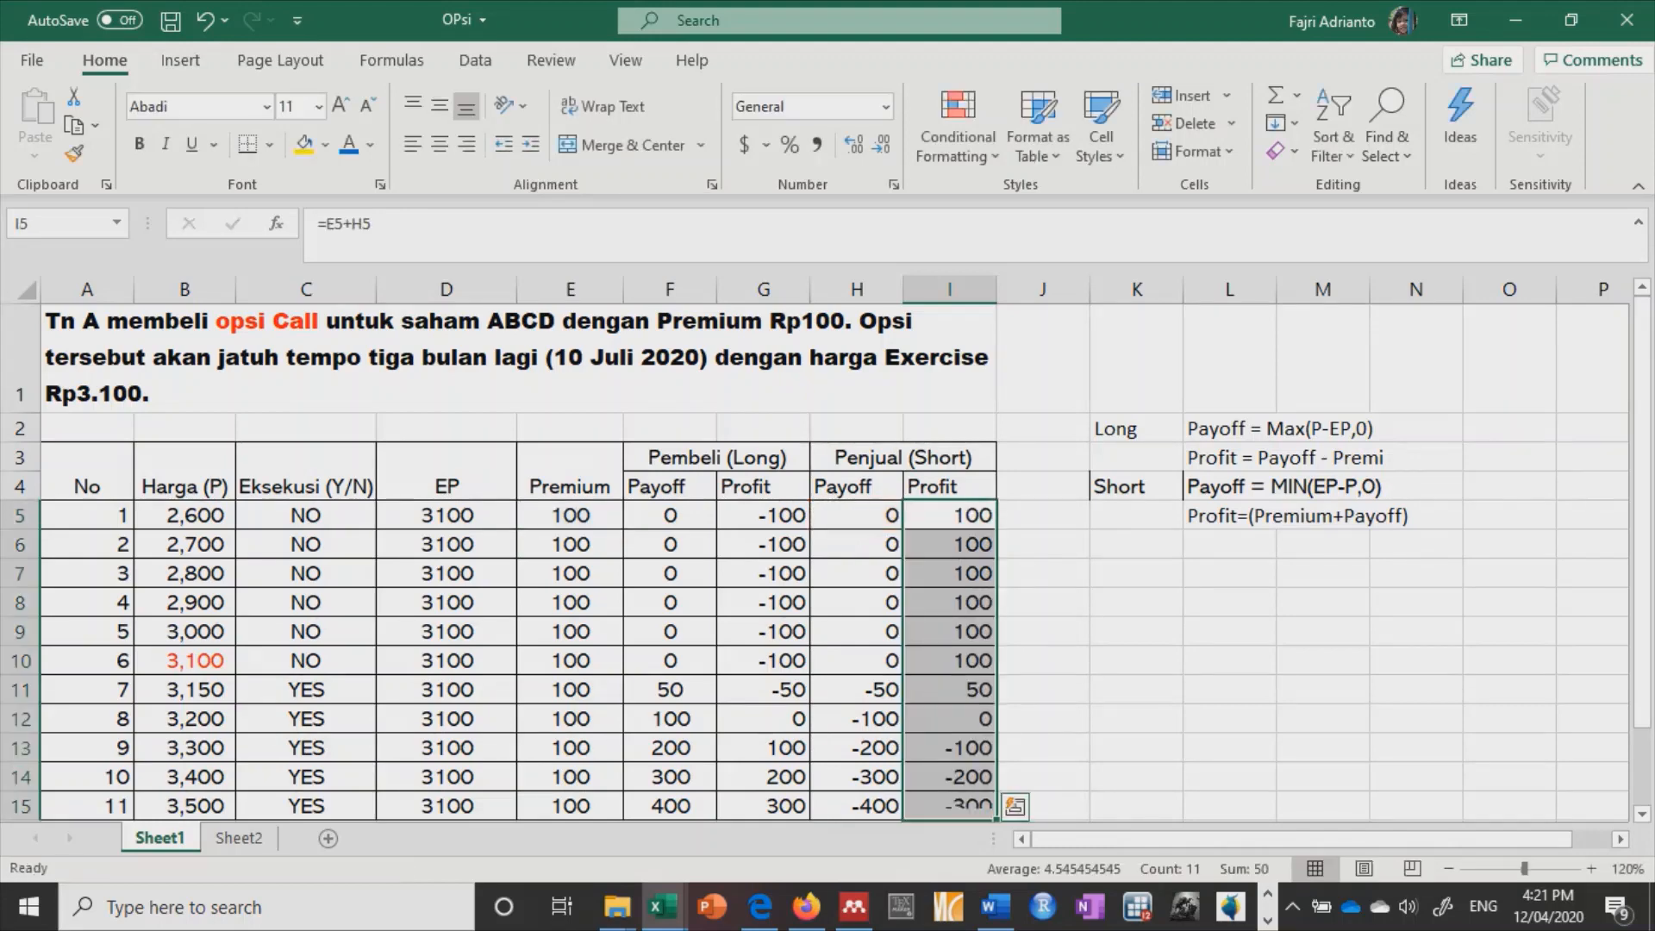
scroll(828, 560, "down", 1)
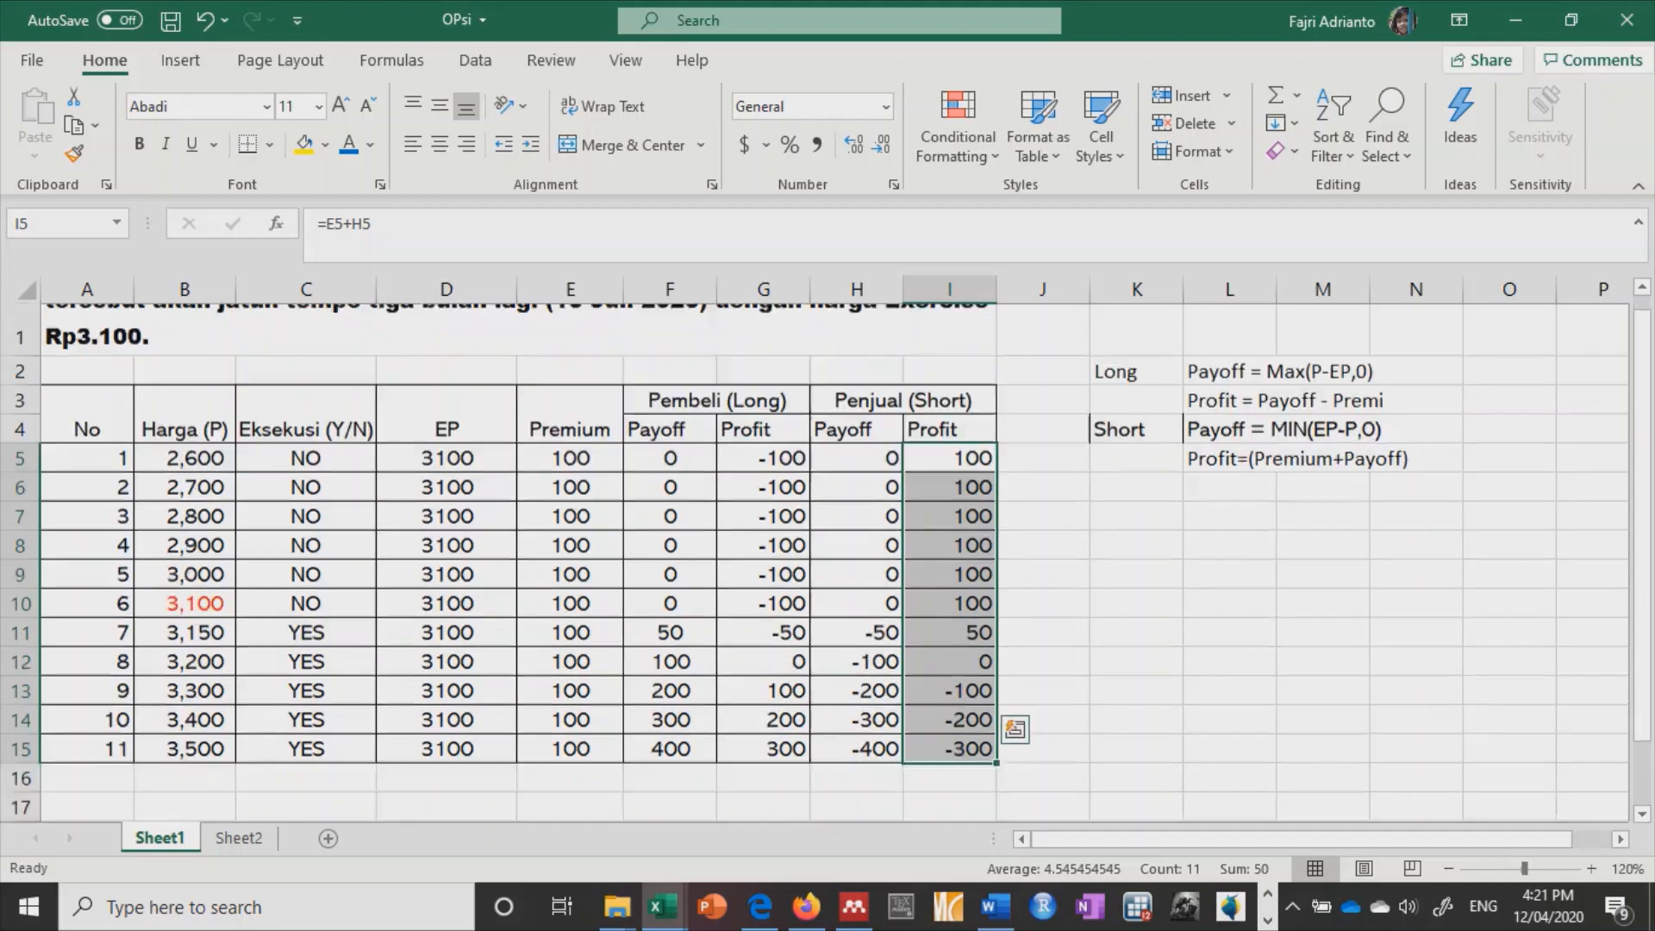
scroll(828, 561, "up", 1)
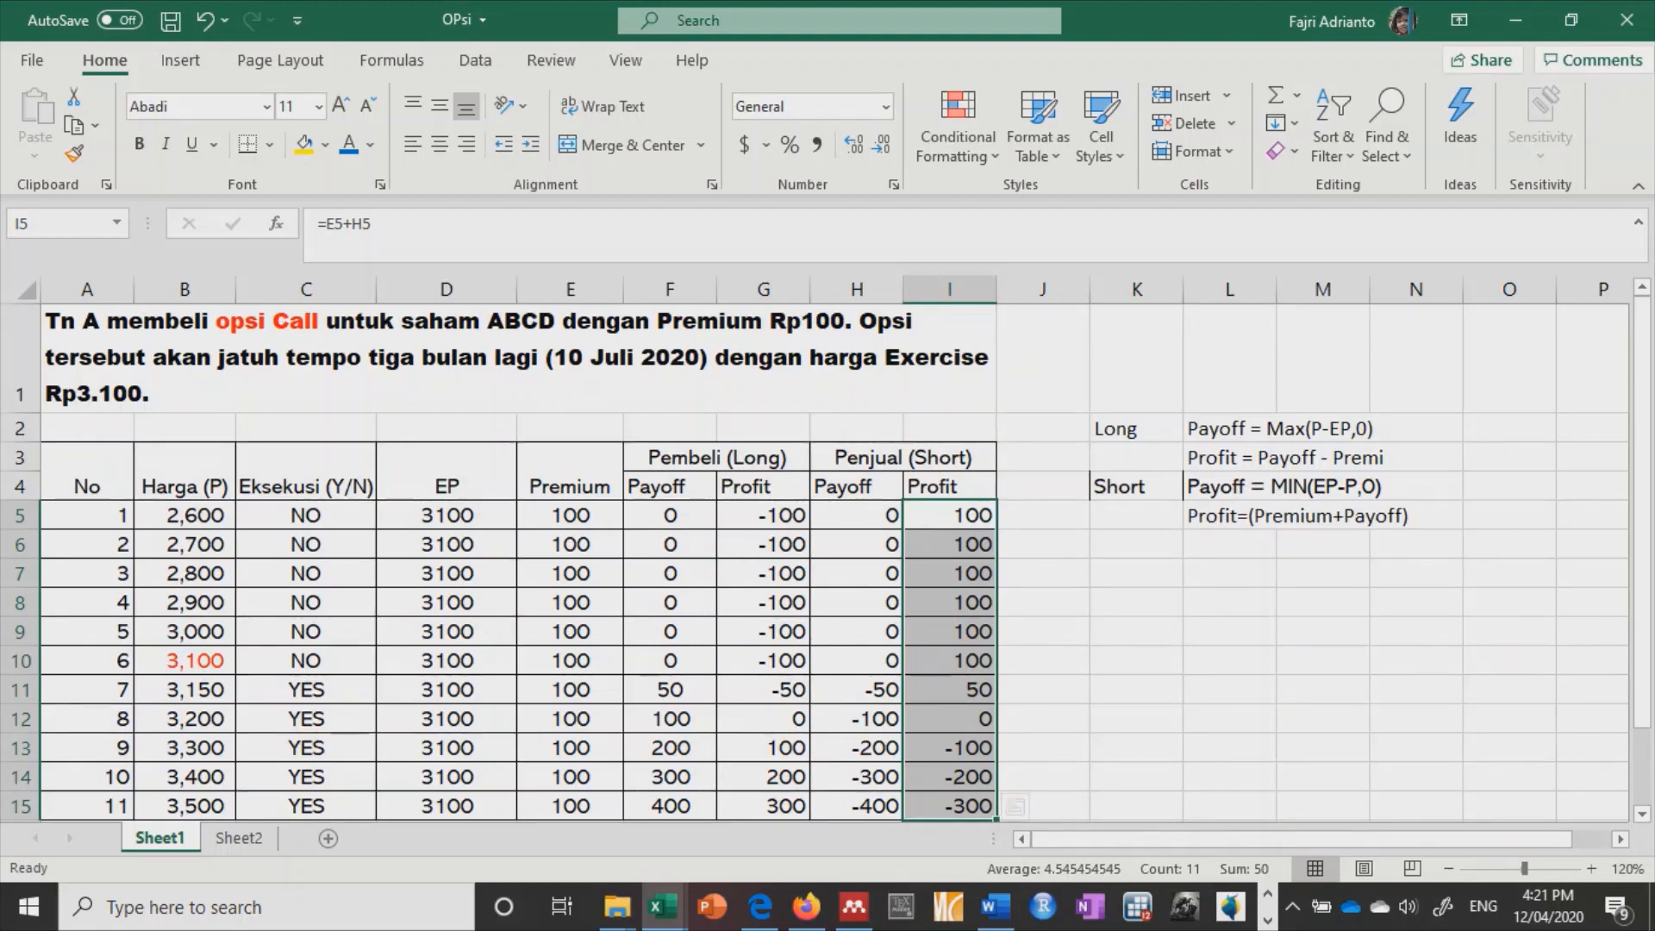
Step: Examine the seller's profit values in I5:I10, I11 and I13:I15
left_click_drag(949, 515, 948, 661)
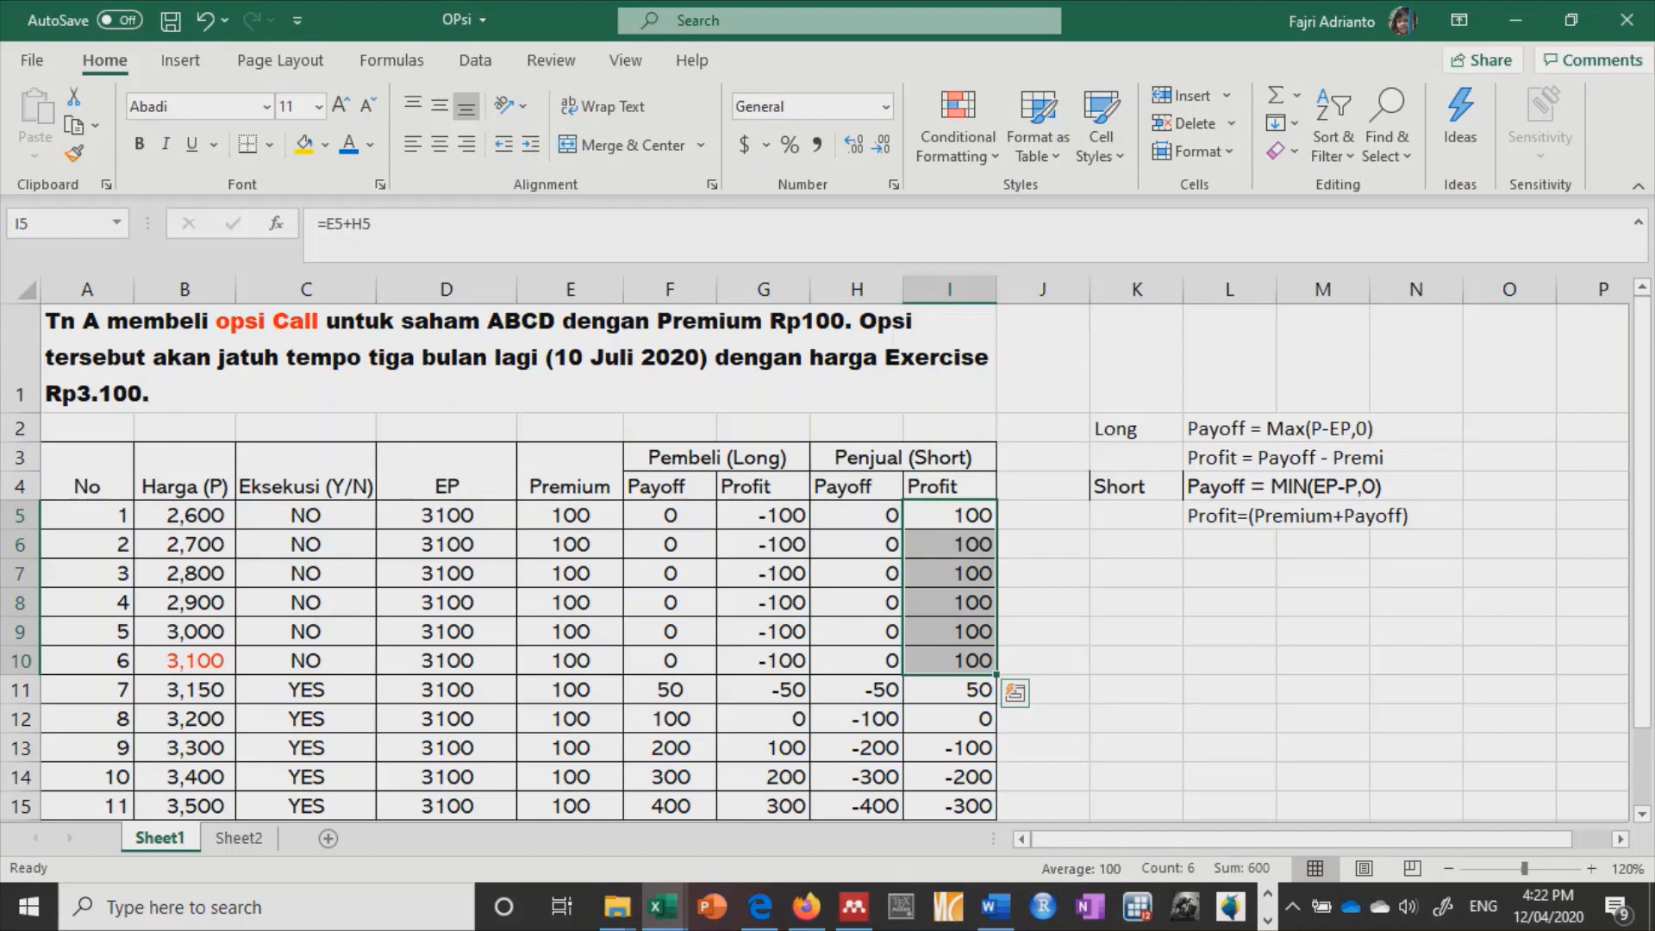
left_click(949, 515)
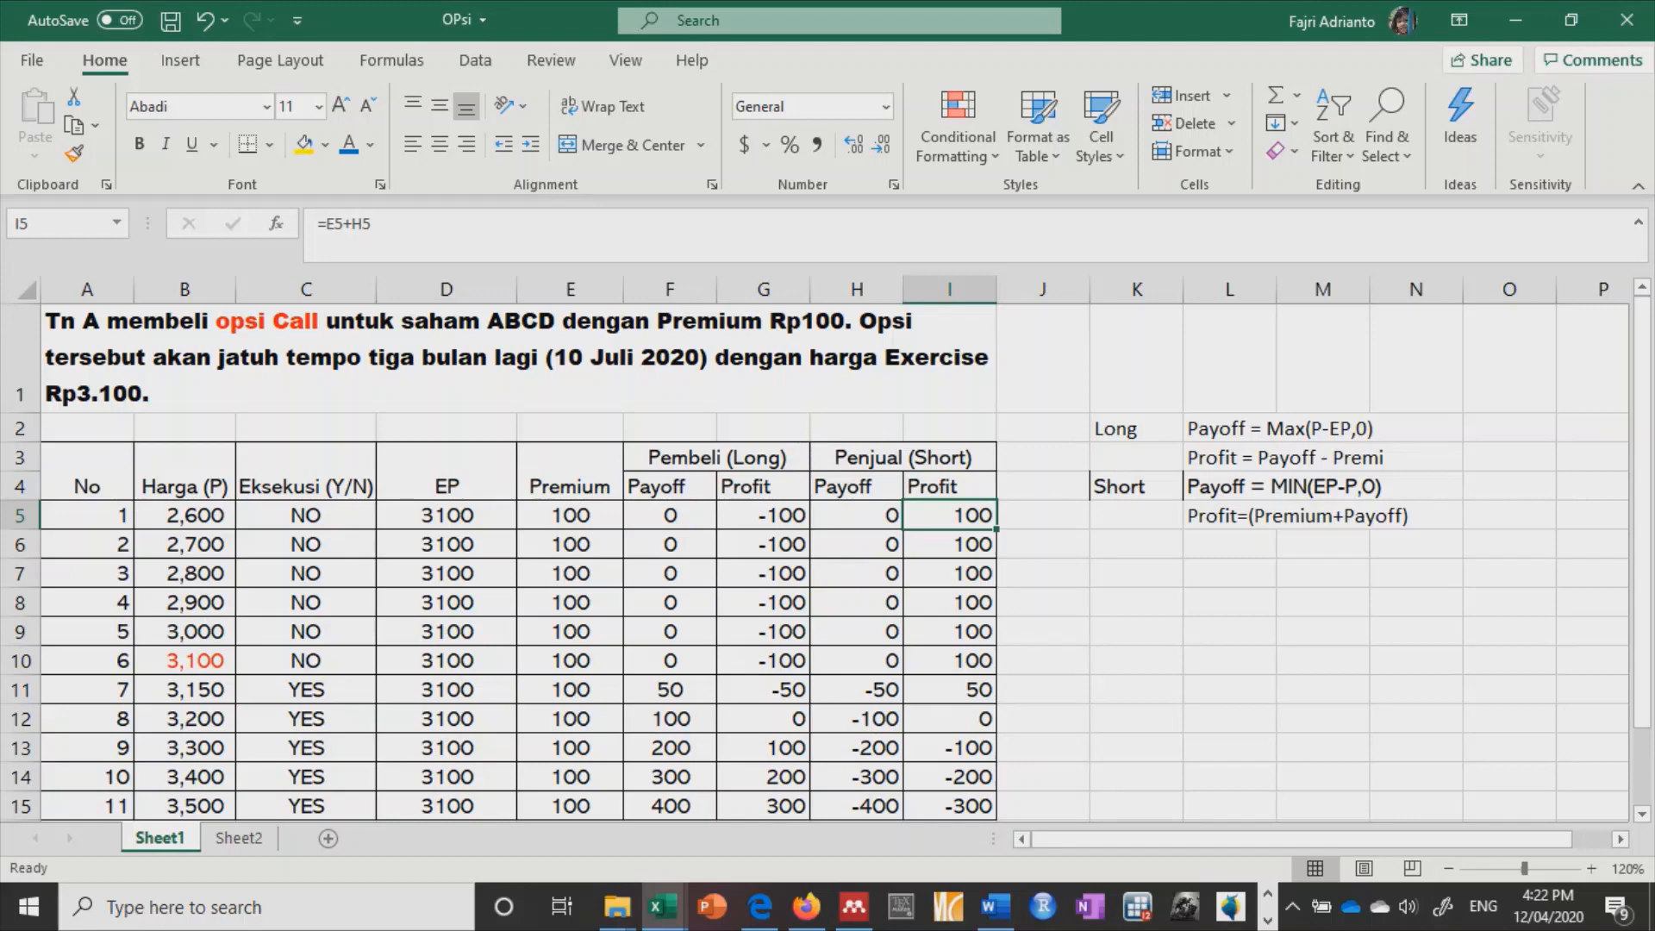
left_click(949, 690)
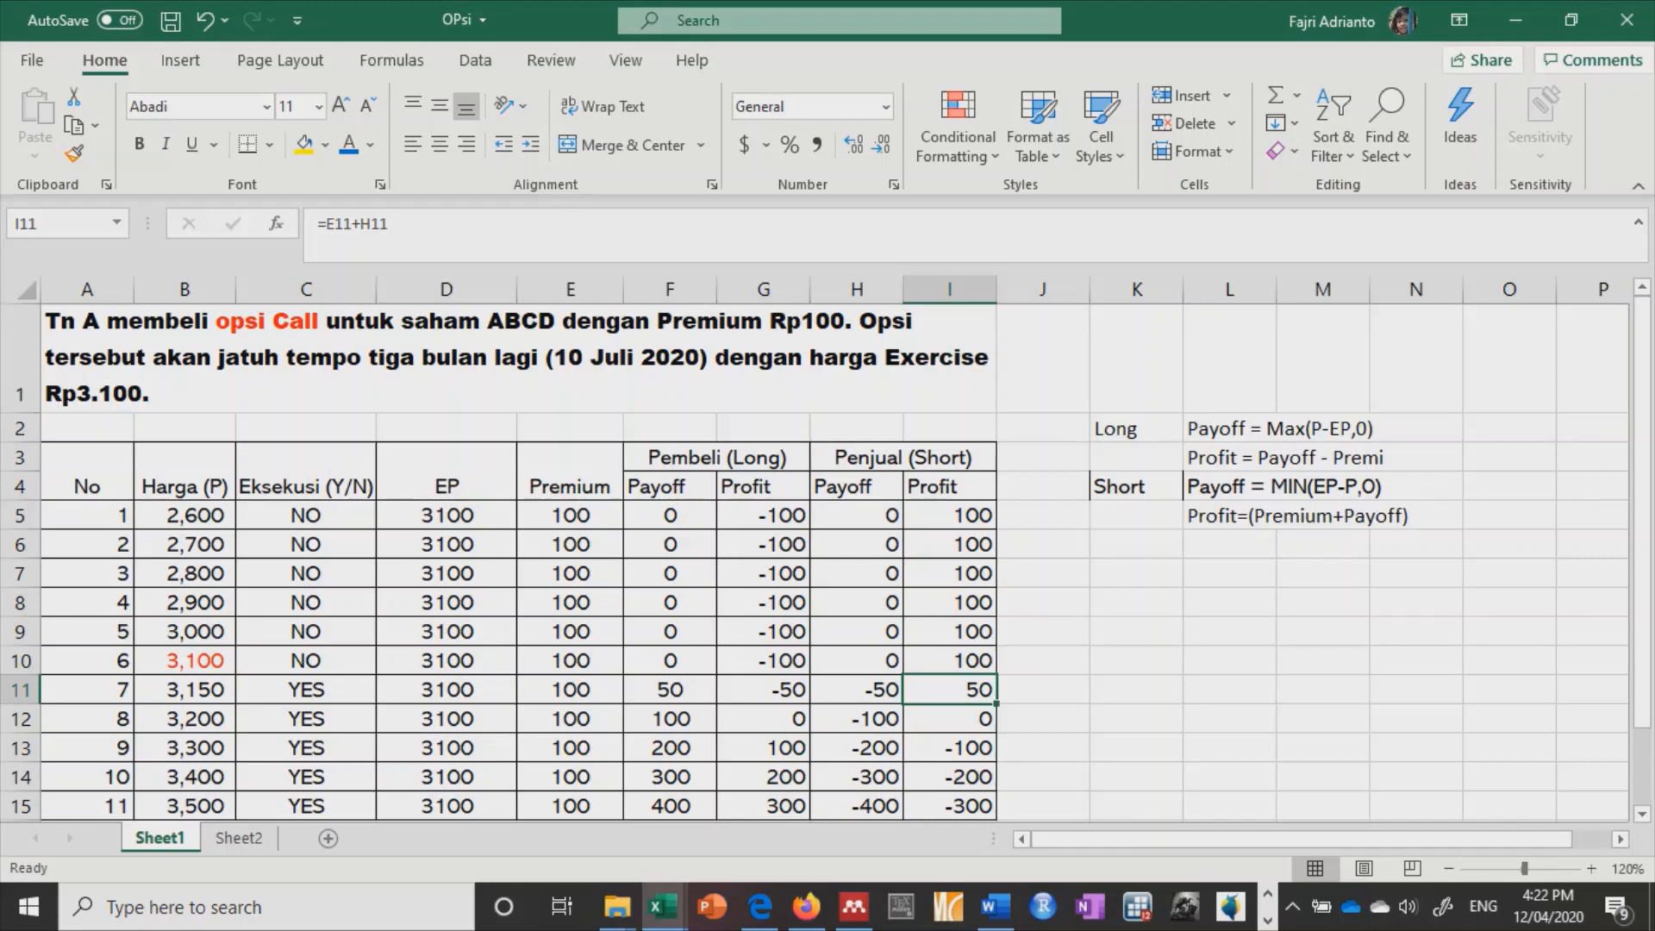
left_click_drag(950, 748, 949, 806)
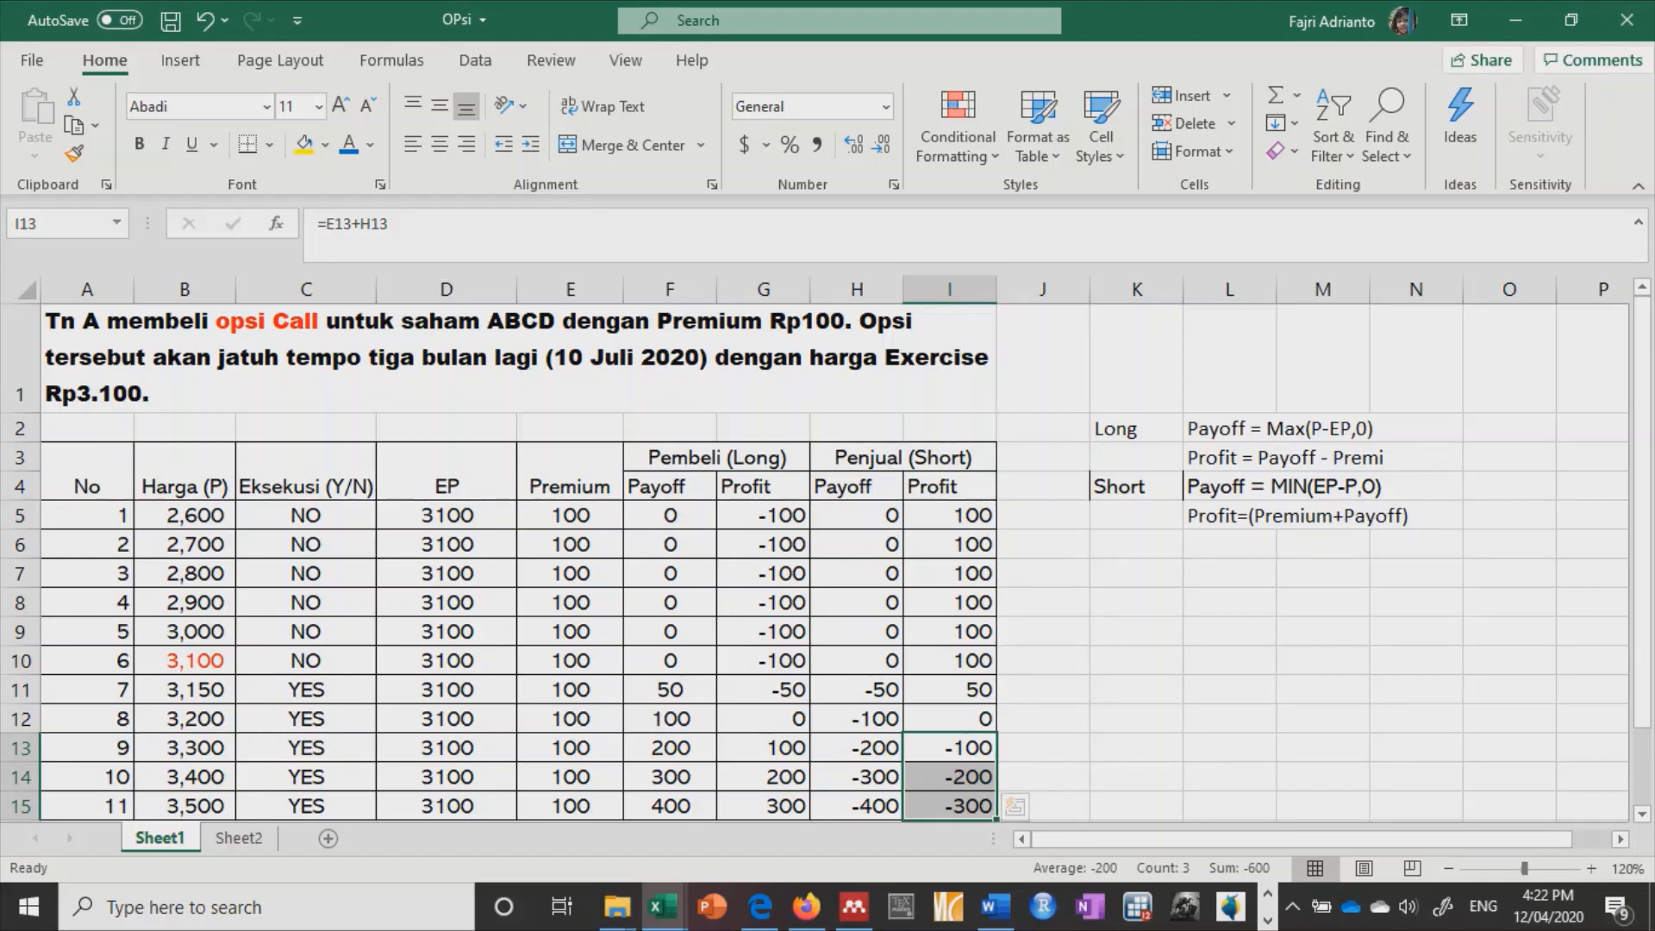
Step: Insert an empty 2-D line chart and place it beside the option table, starting just past column I
left_click(1136, 602)
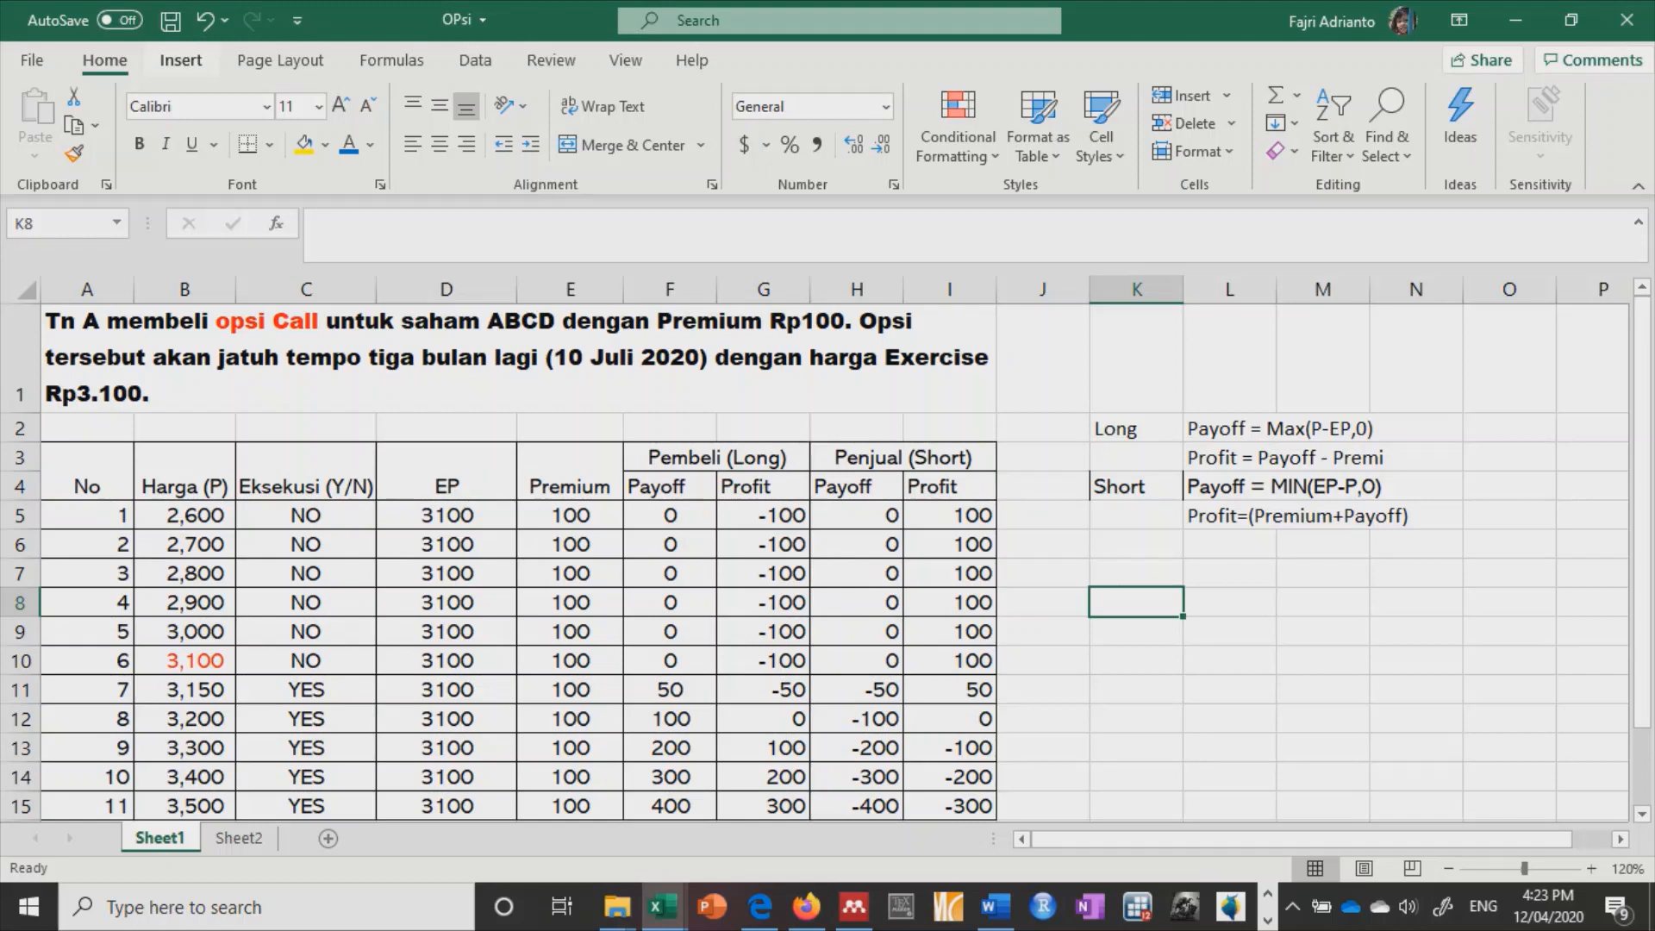
left_click(181, 60)
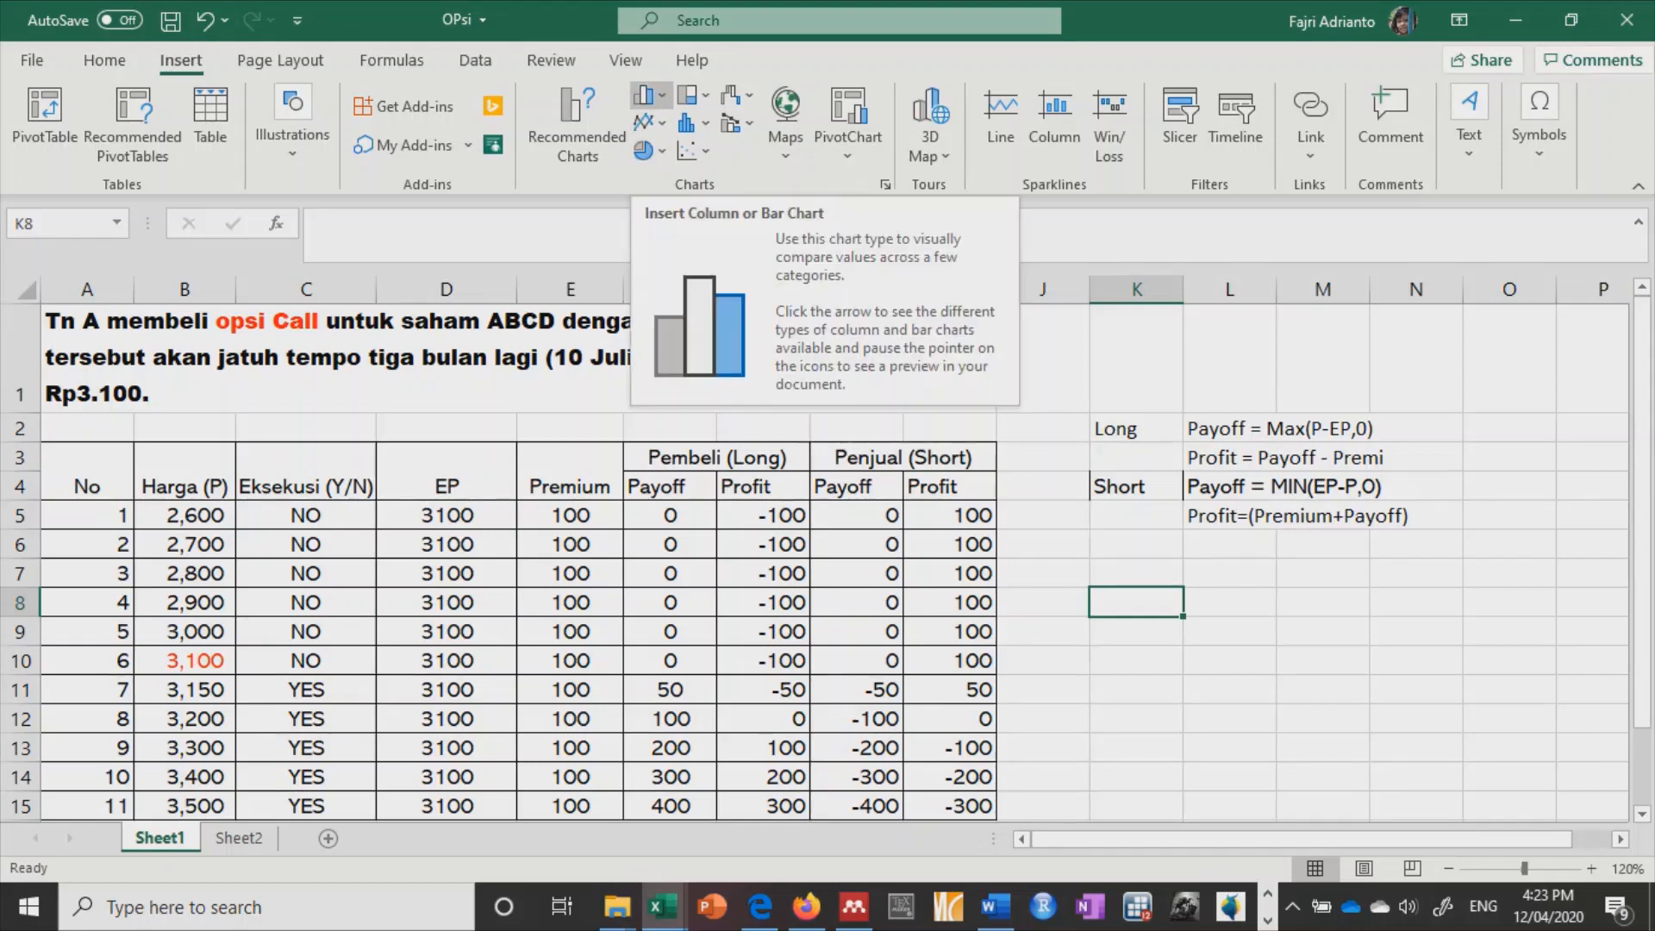
left_click(650, 94)
left_click(577, 126)
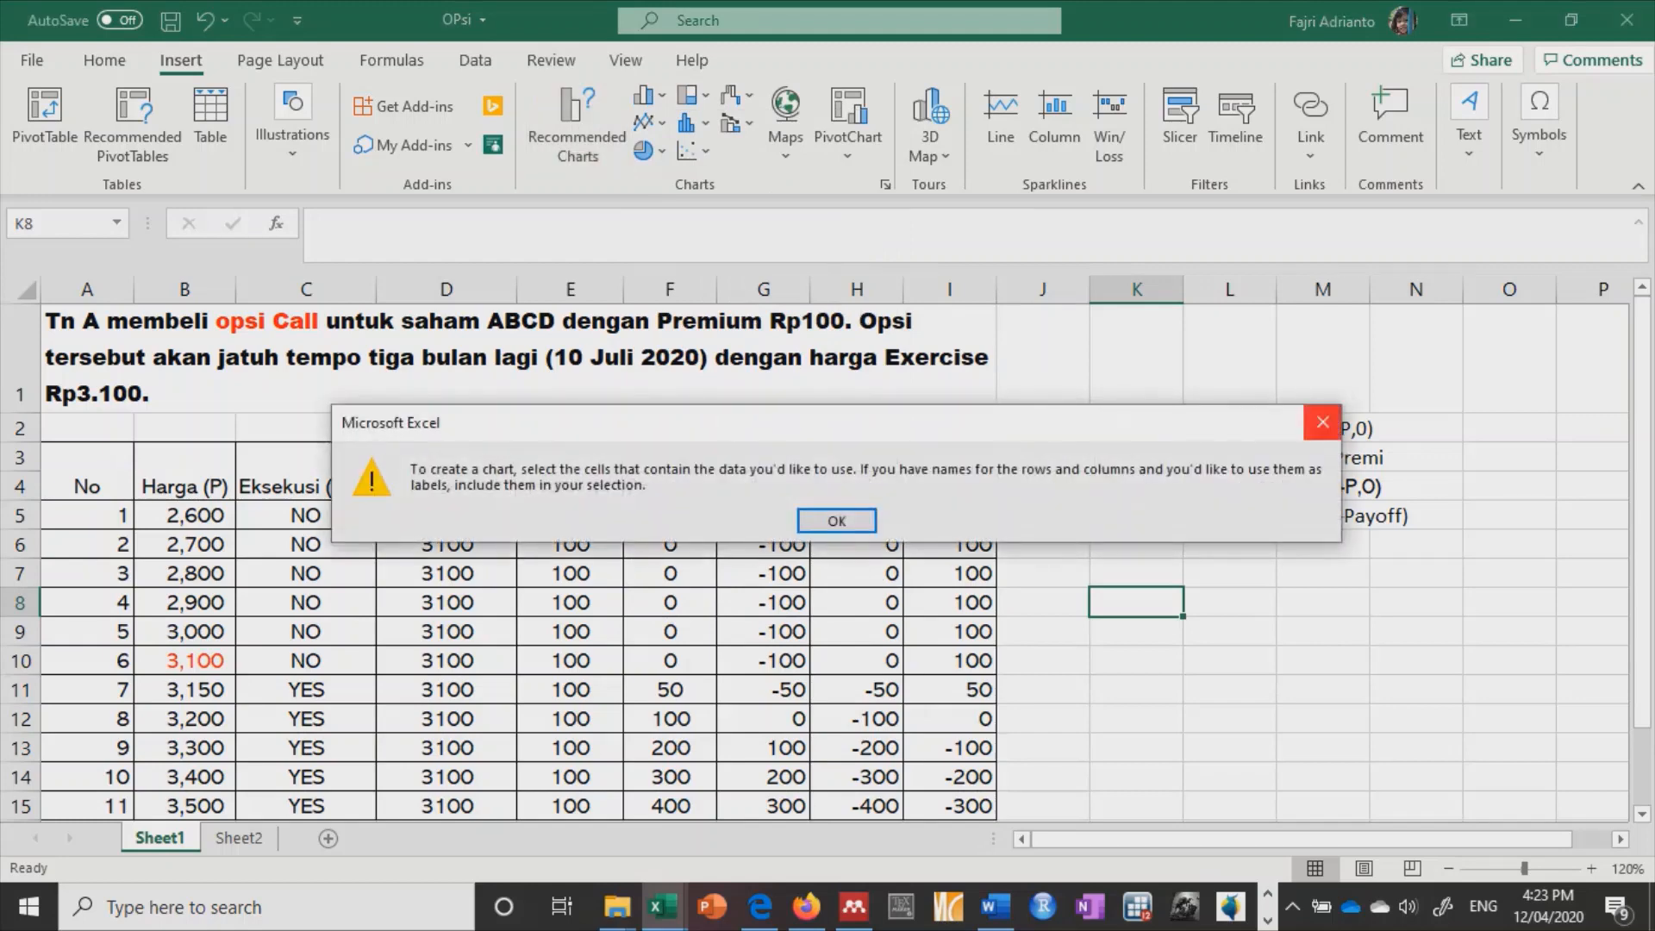
left_click(1322, 423)
left_click(646, 122)
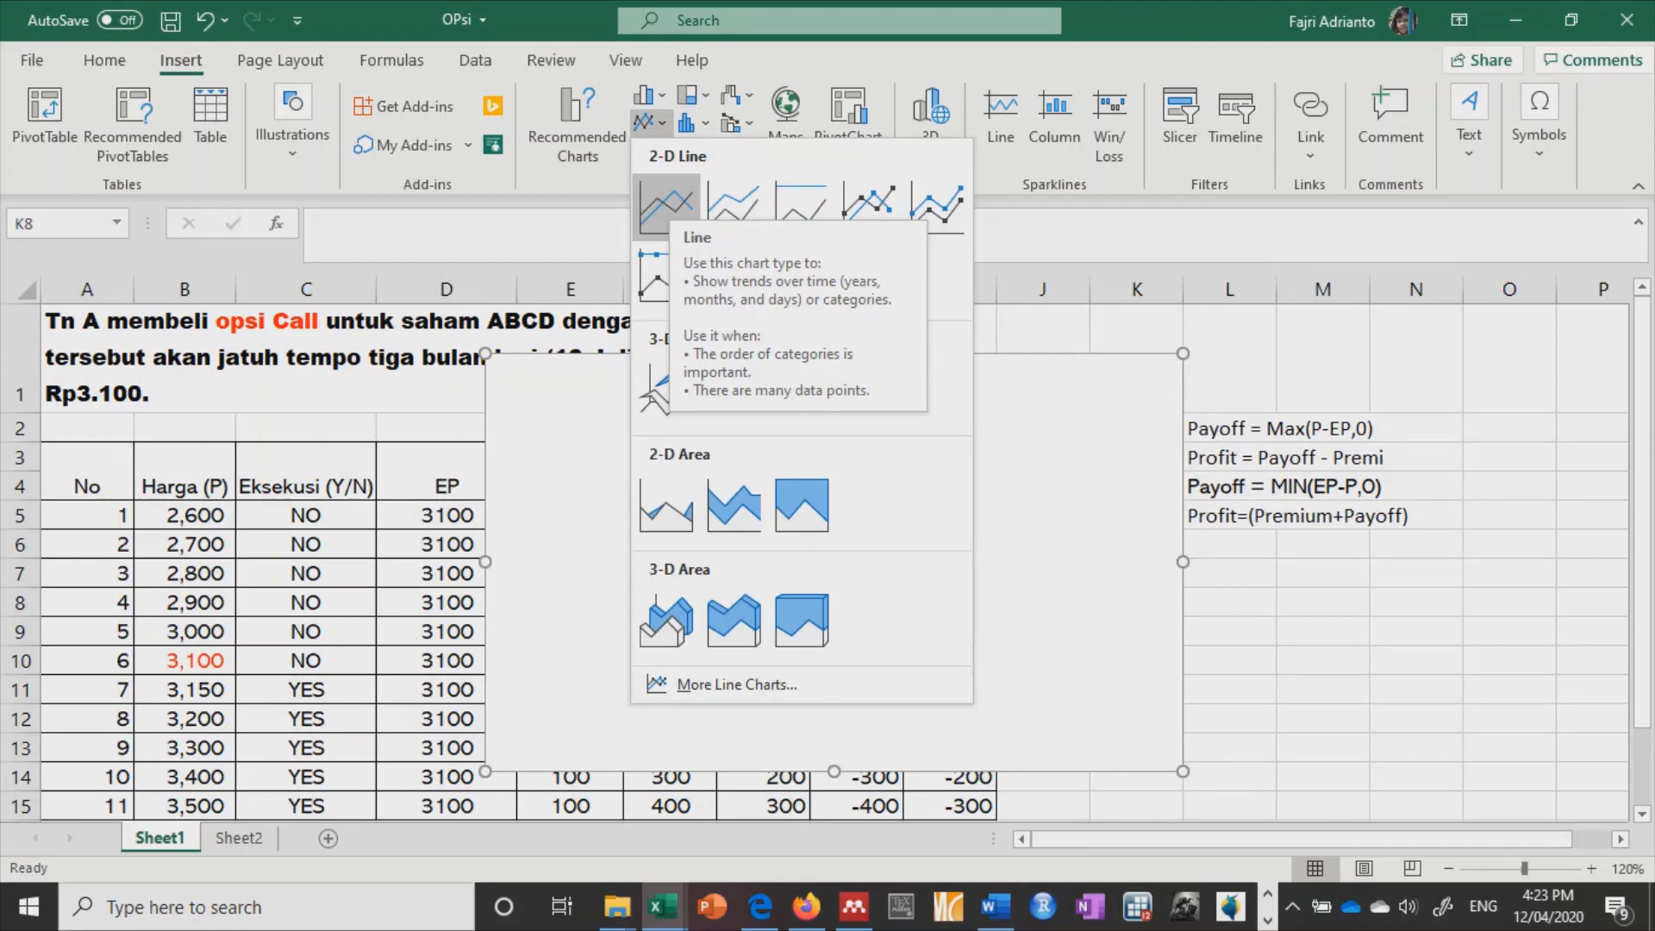
left_click(666, 205)
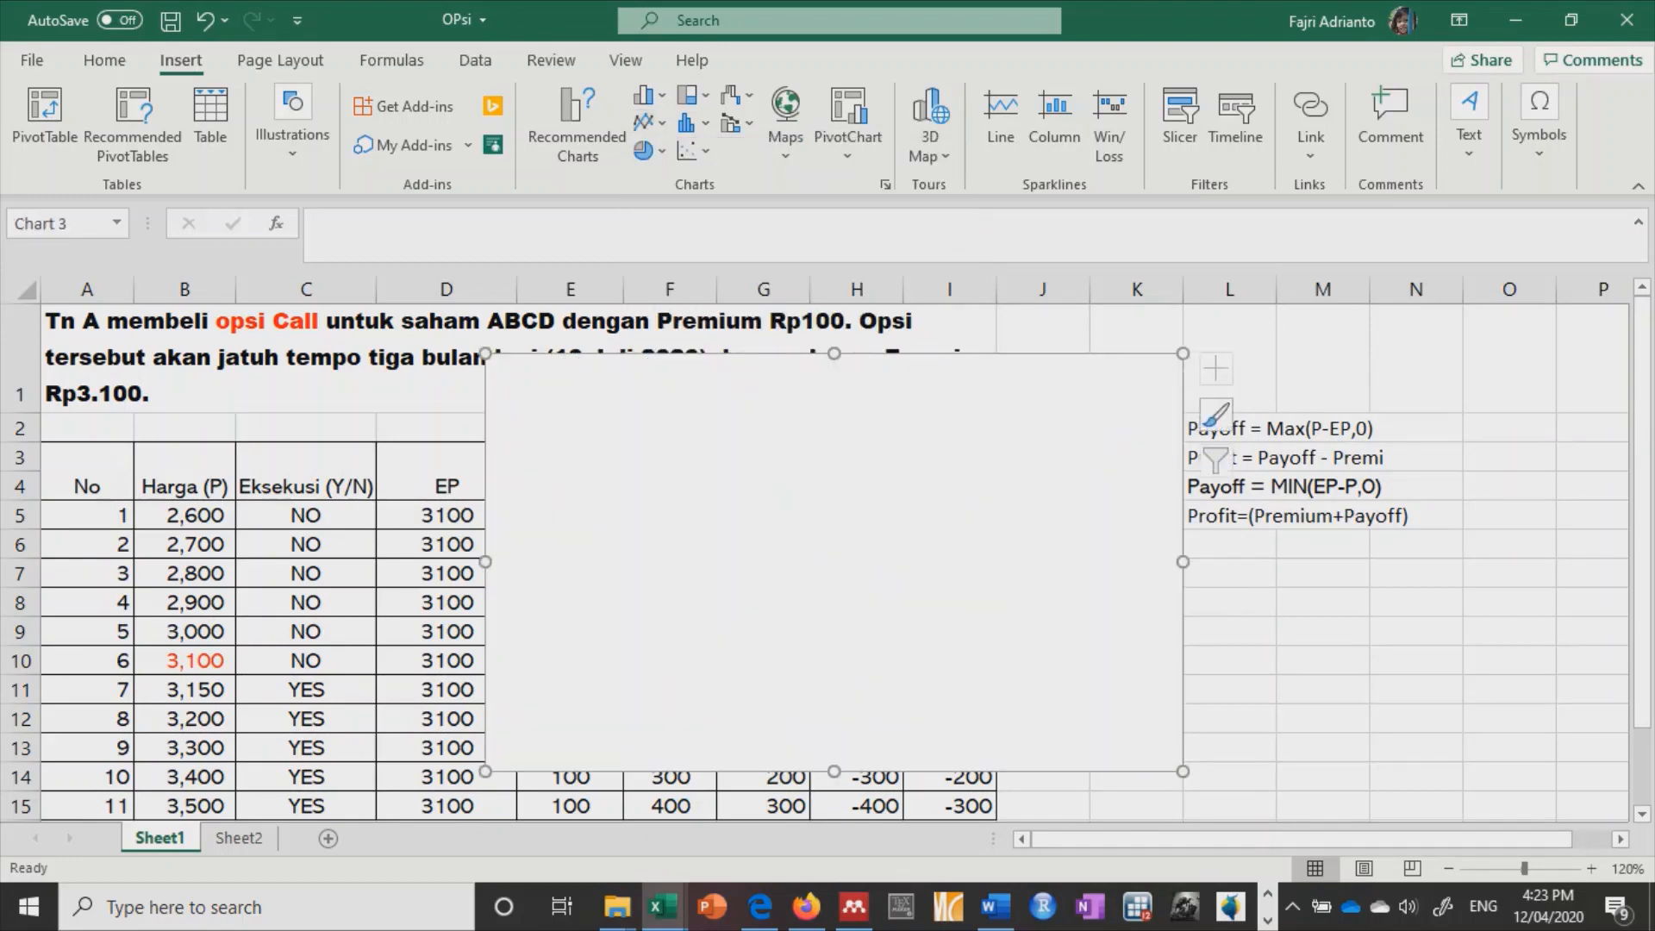
left_click_drag(904, 374, 1325, 353)
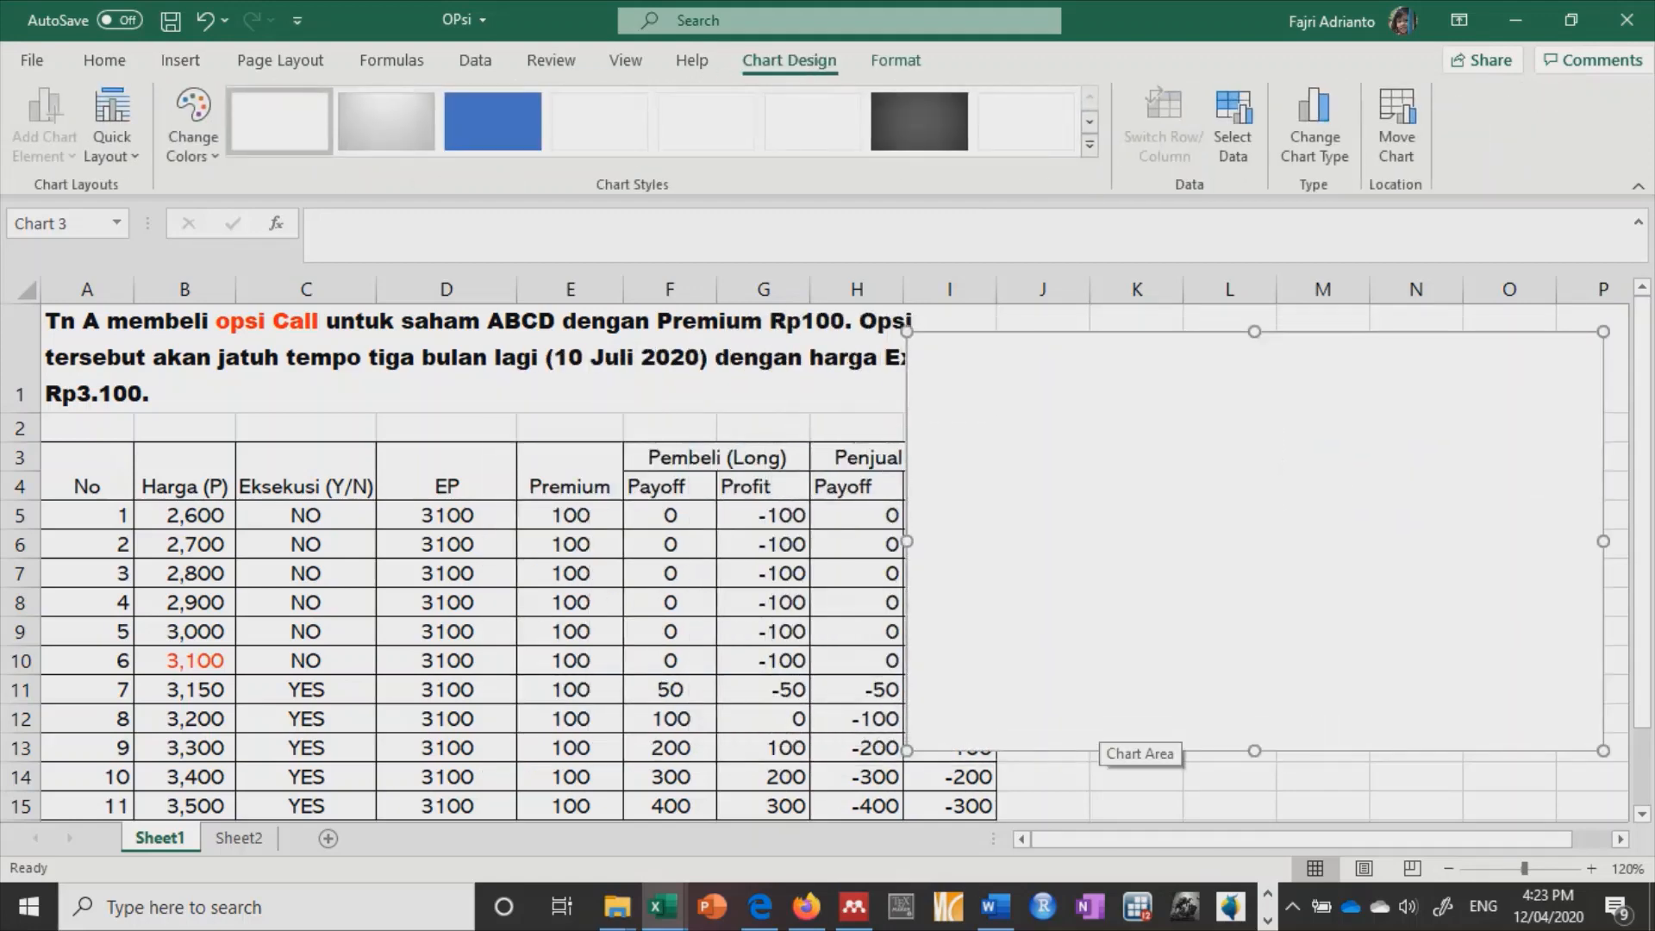
left_click_drag(1100, 723, 1197, 737)
Step: Add a data series named Payoff Long to the empty chart, using the buyer's payoff values in F5:F15
right_click(1157, 737)
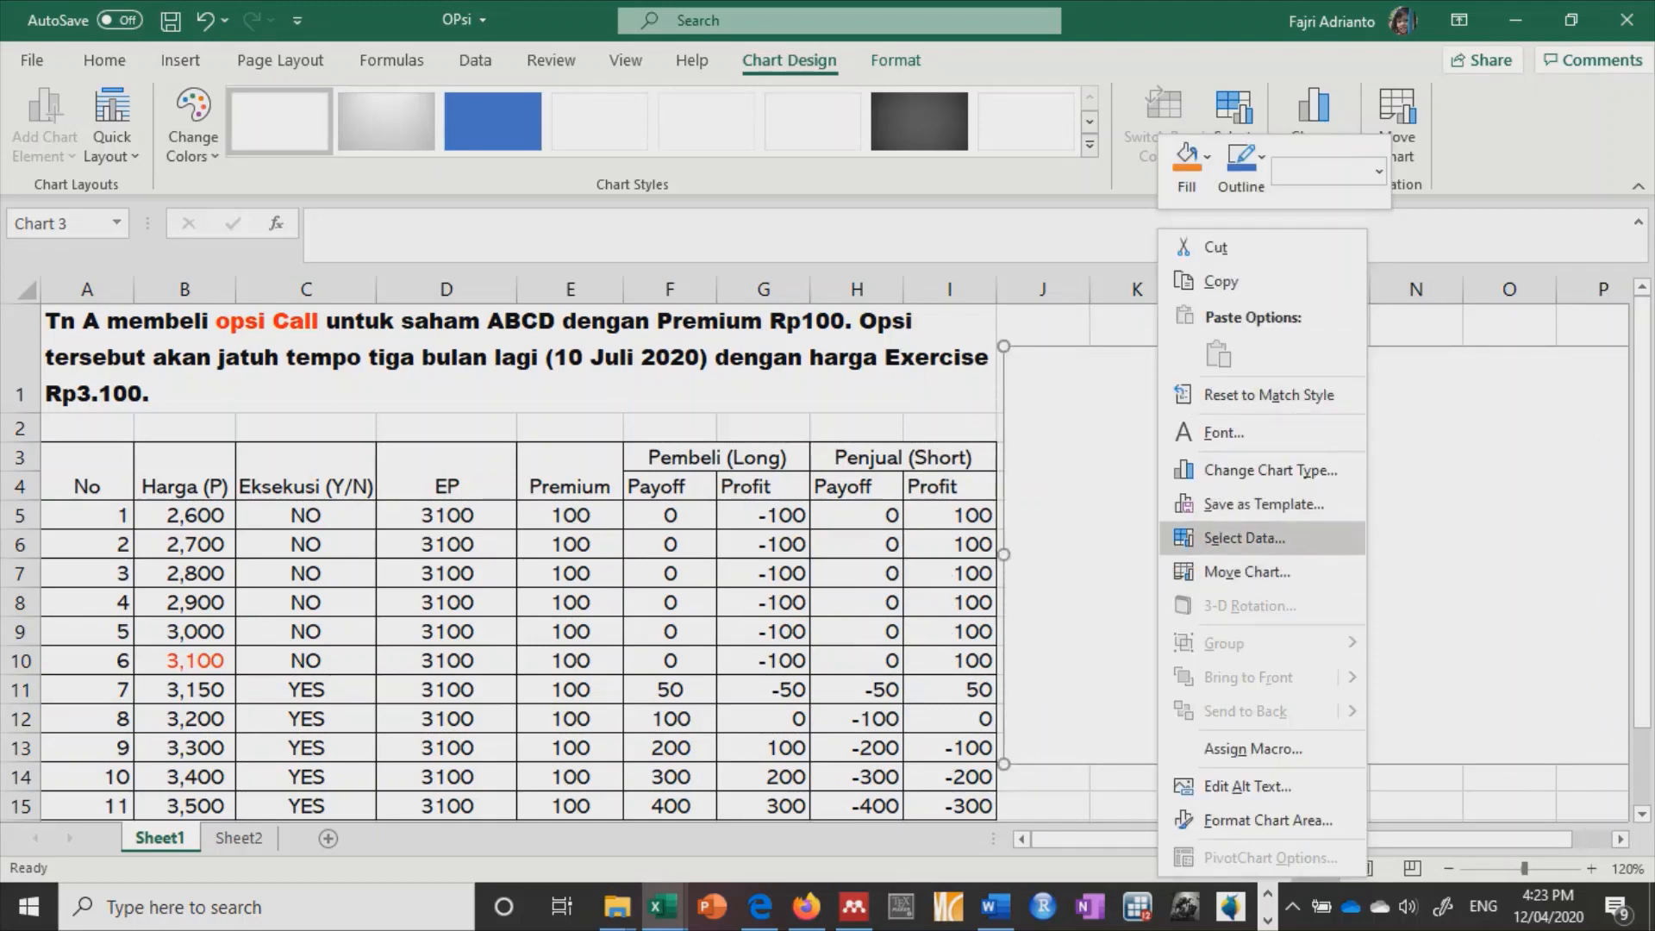
left_click(1244, 538)
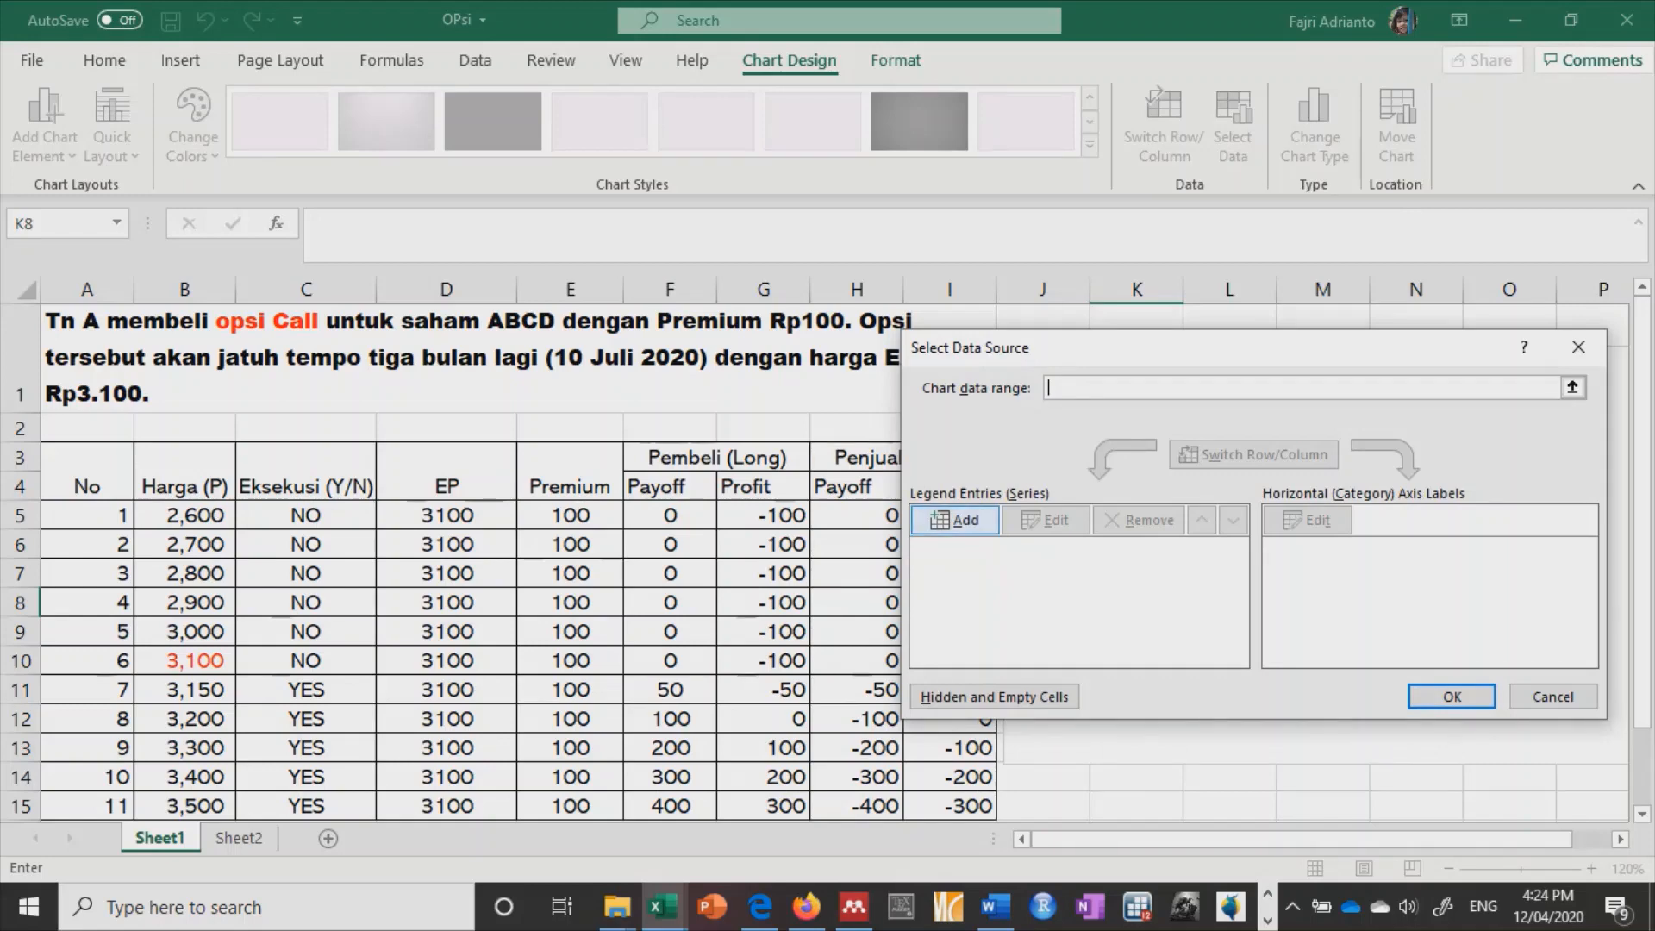
left_click(955, 520)
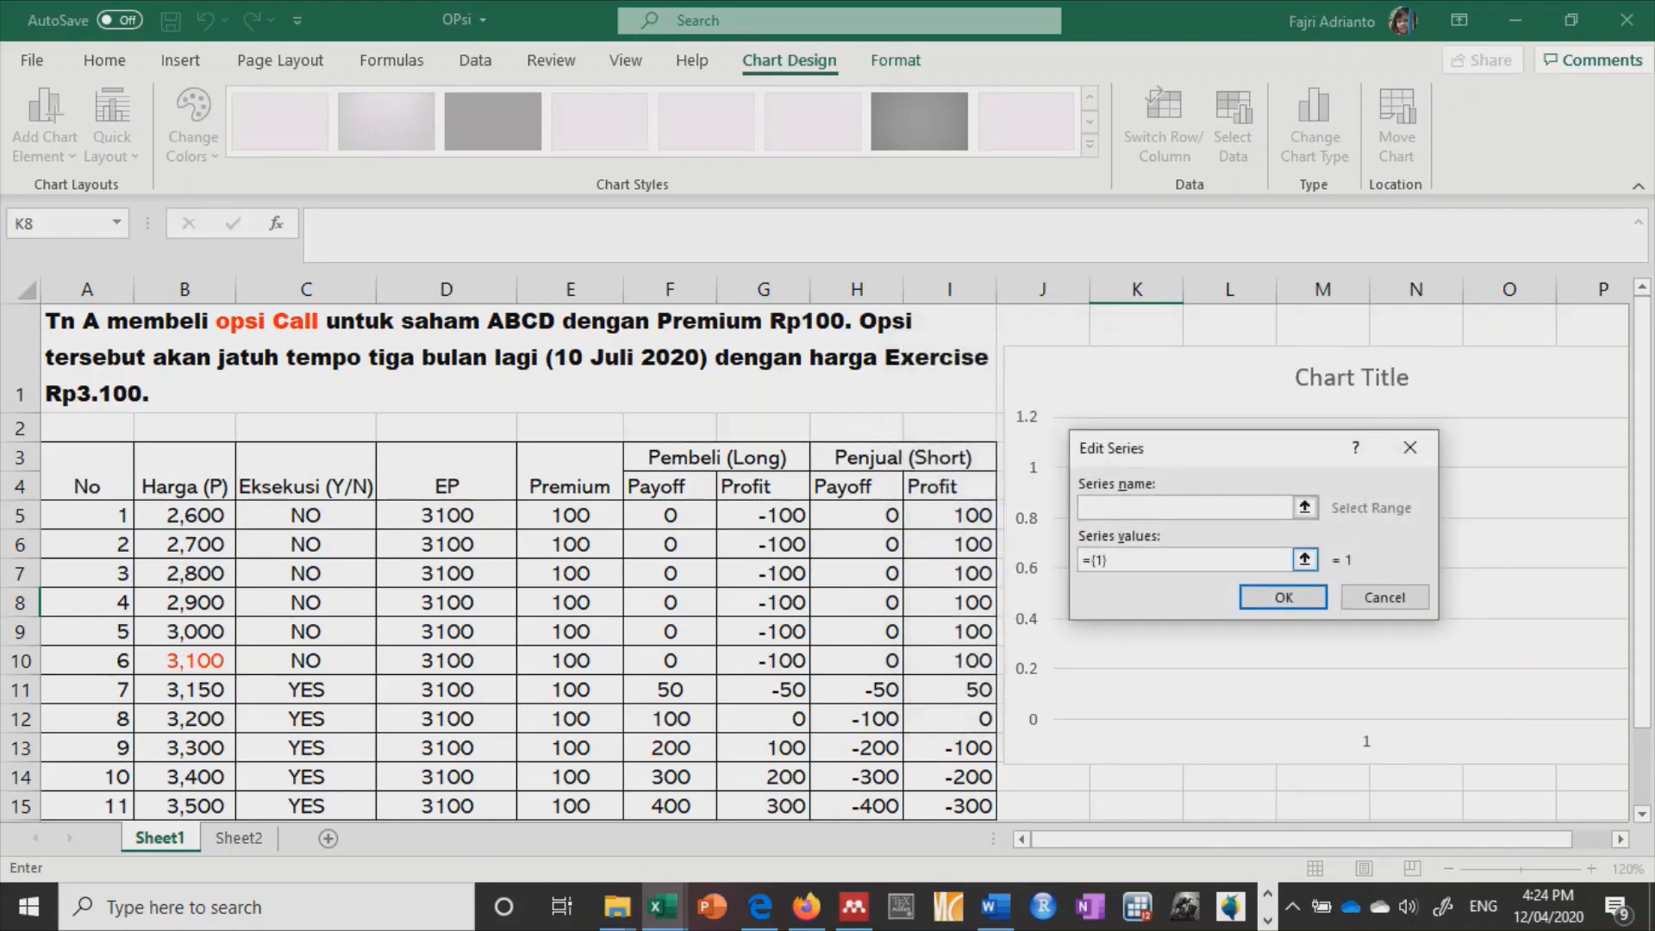
type("Payoff Long")
left_click(1304, 560)
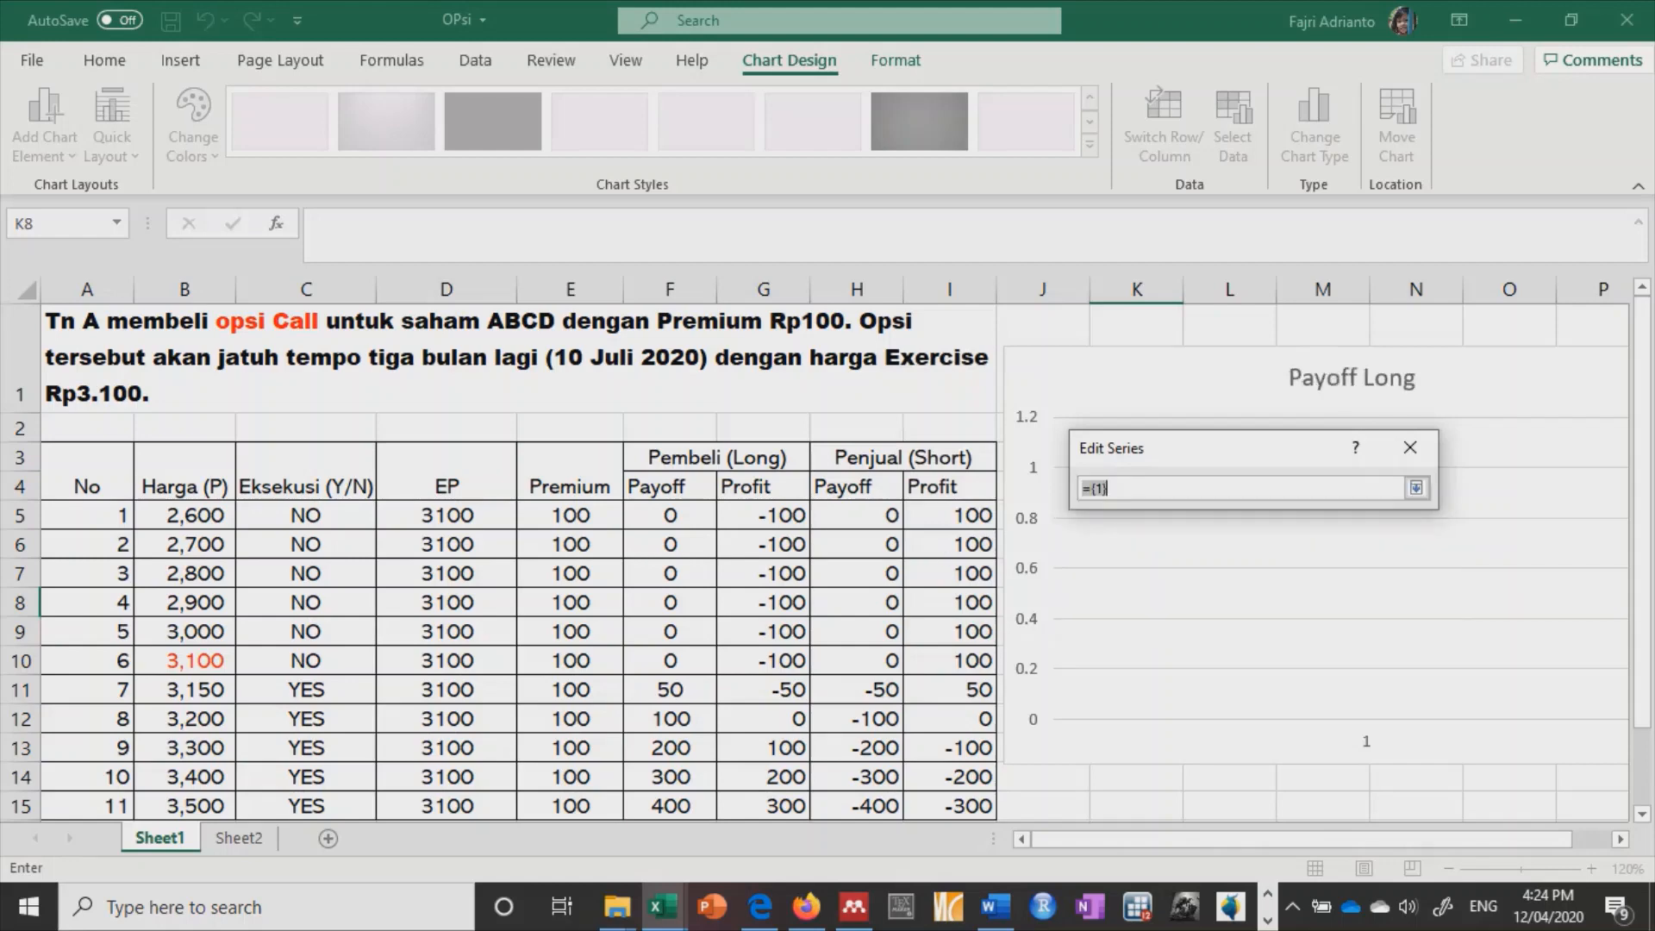
left_click_drag(670, 514, 669, 806)
key("Return")
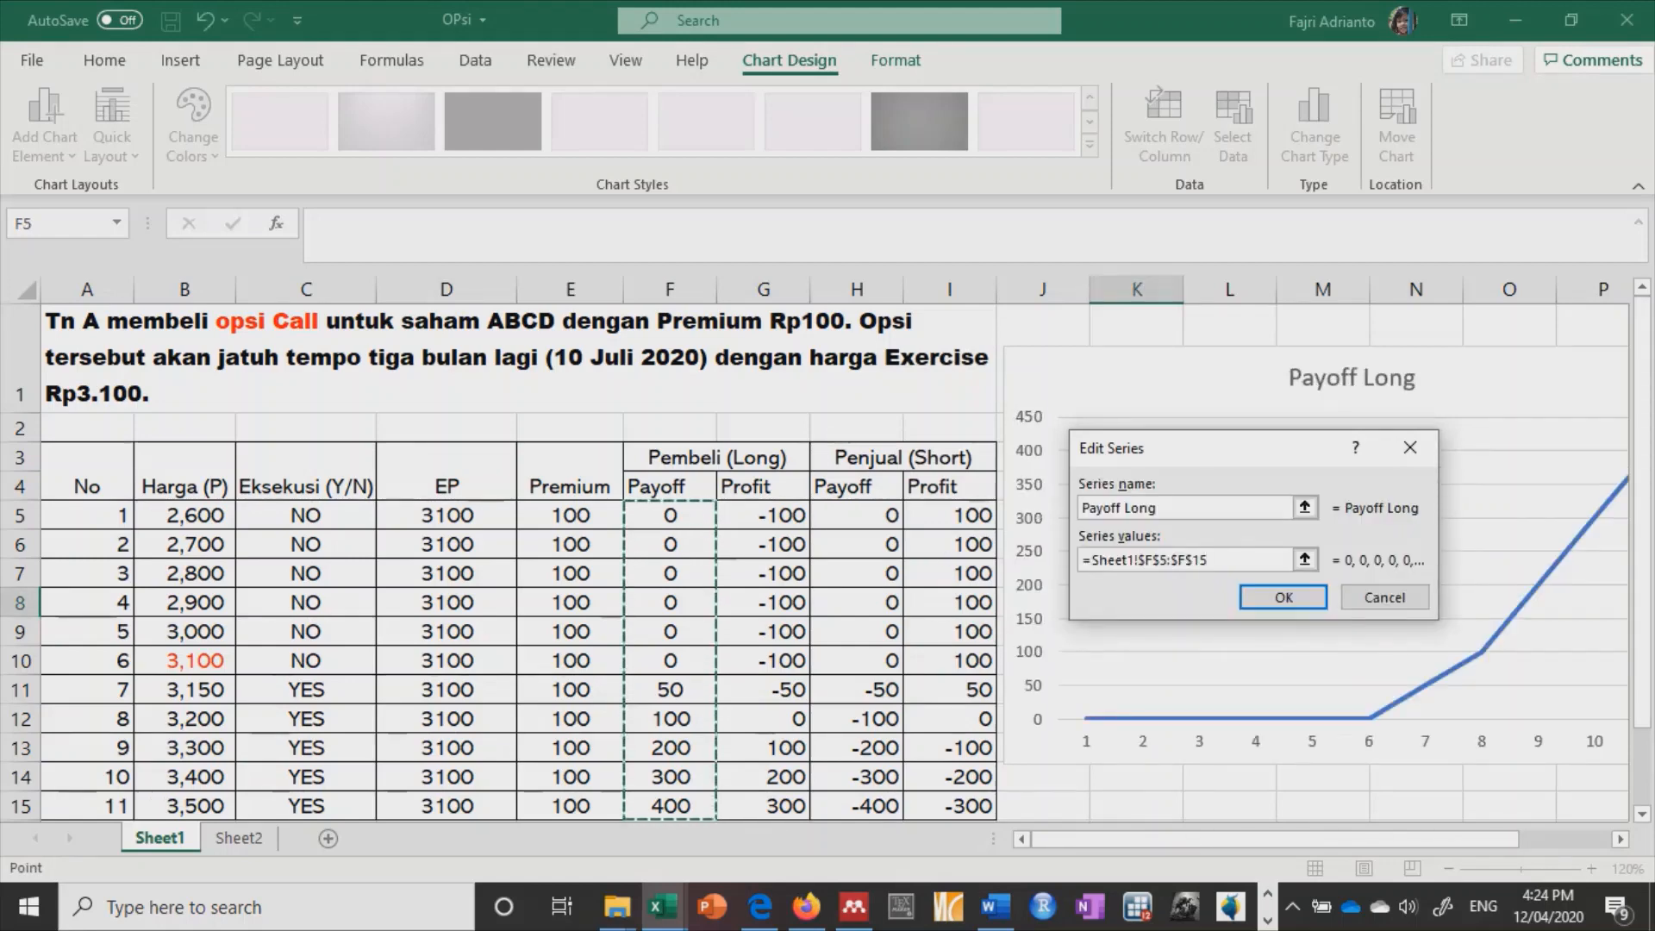
key("Return")
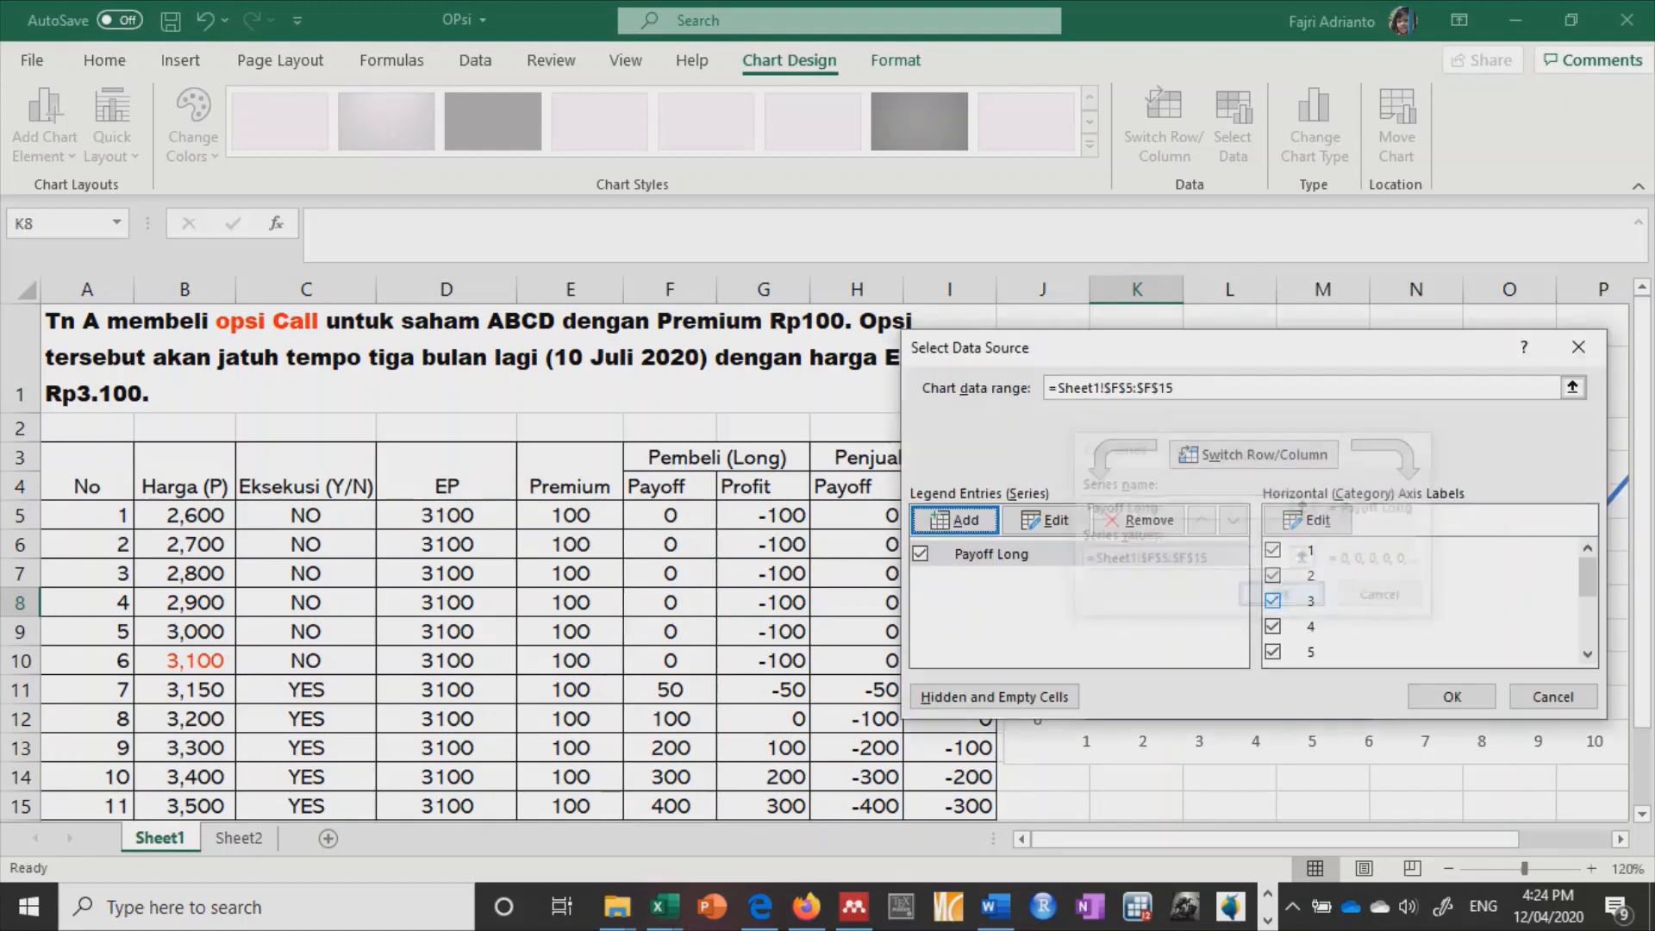
Step: Add a second series named Payoff Short to the chart, using the seller's payoff values in H5:H15
key("Return")
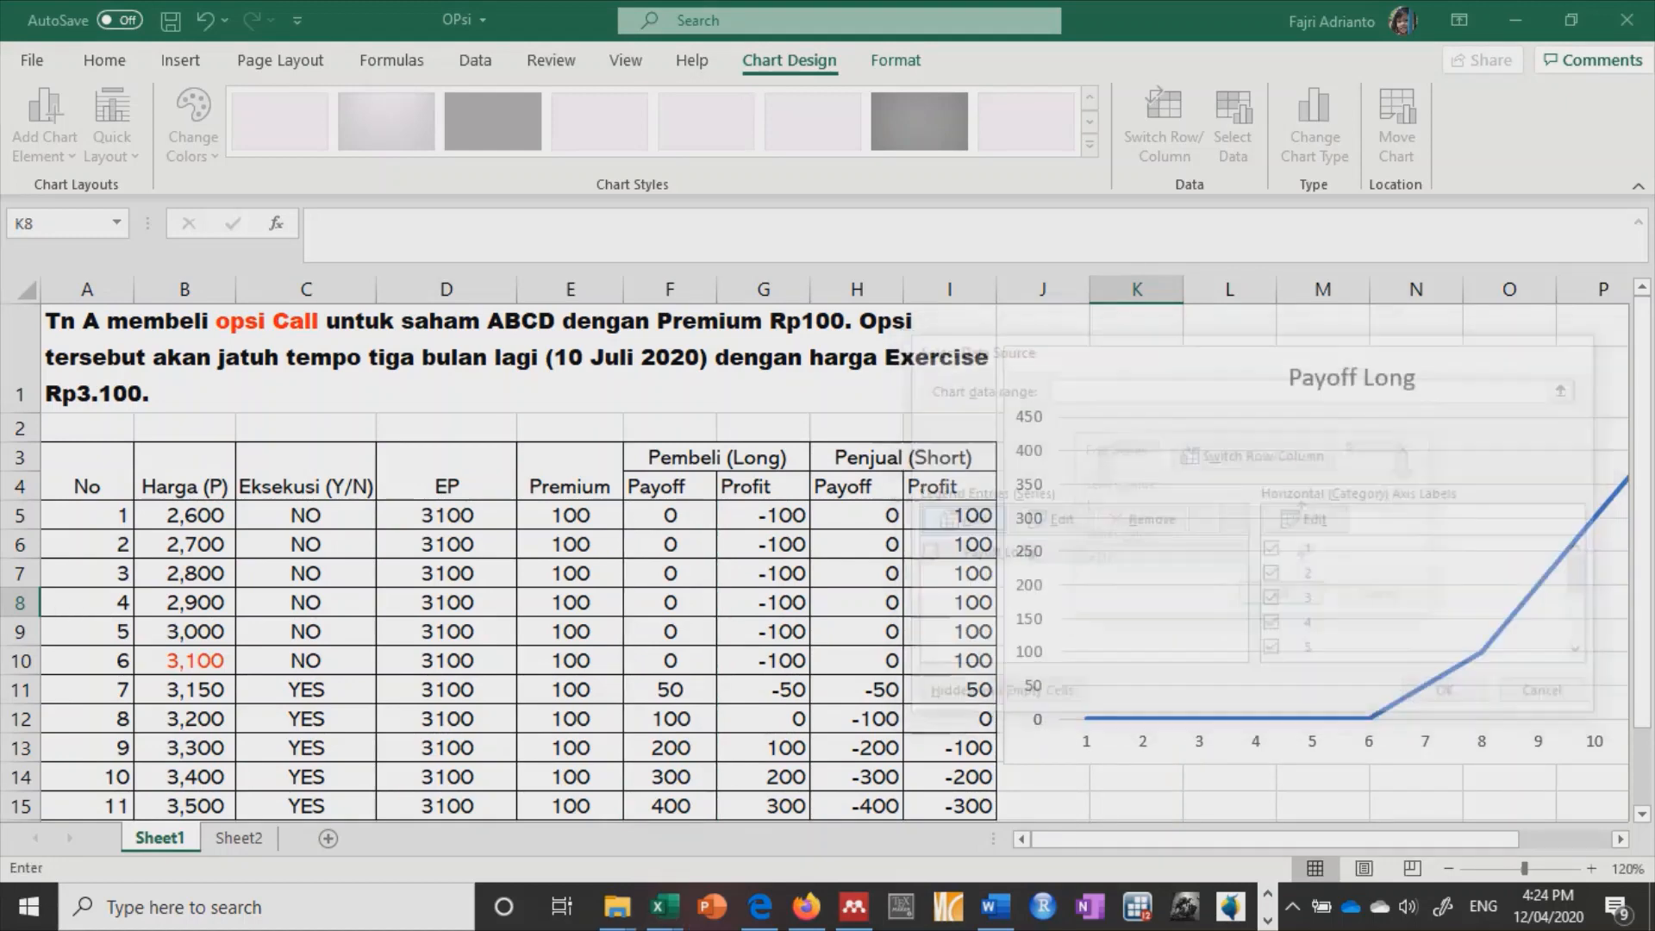
type("Pay")
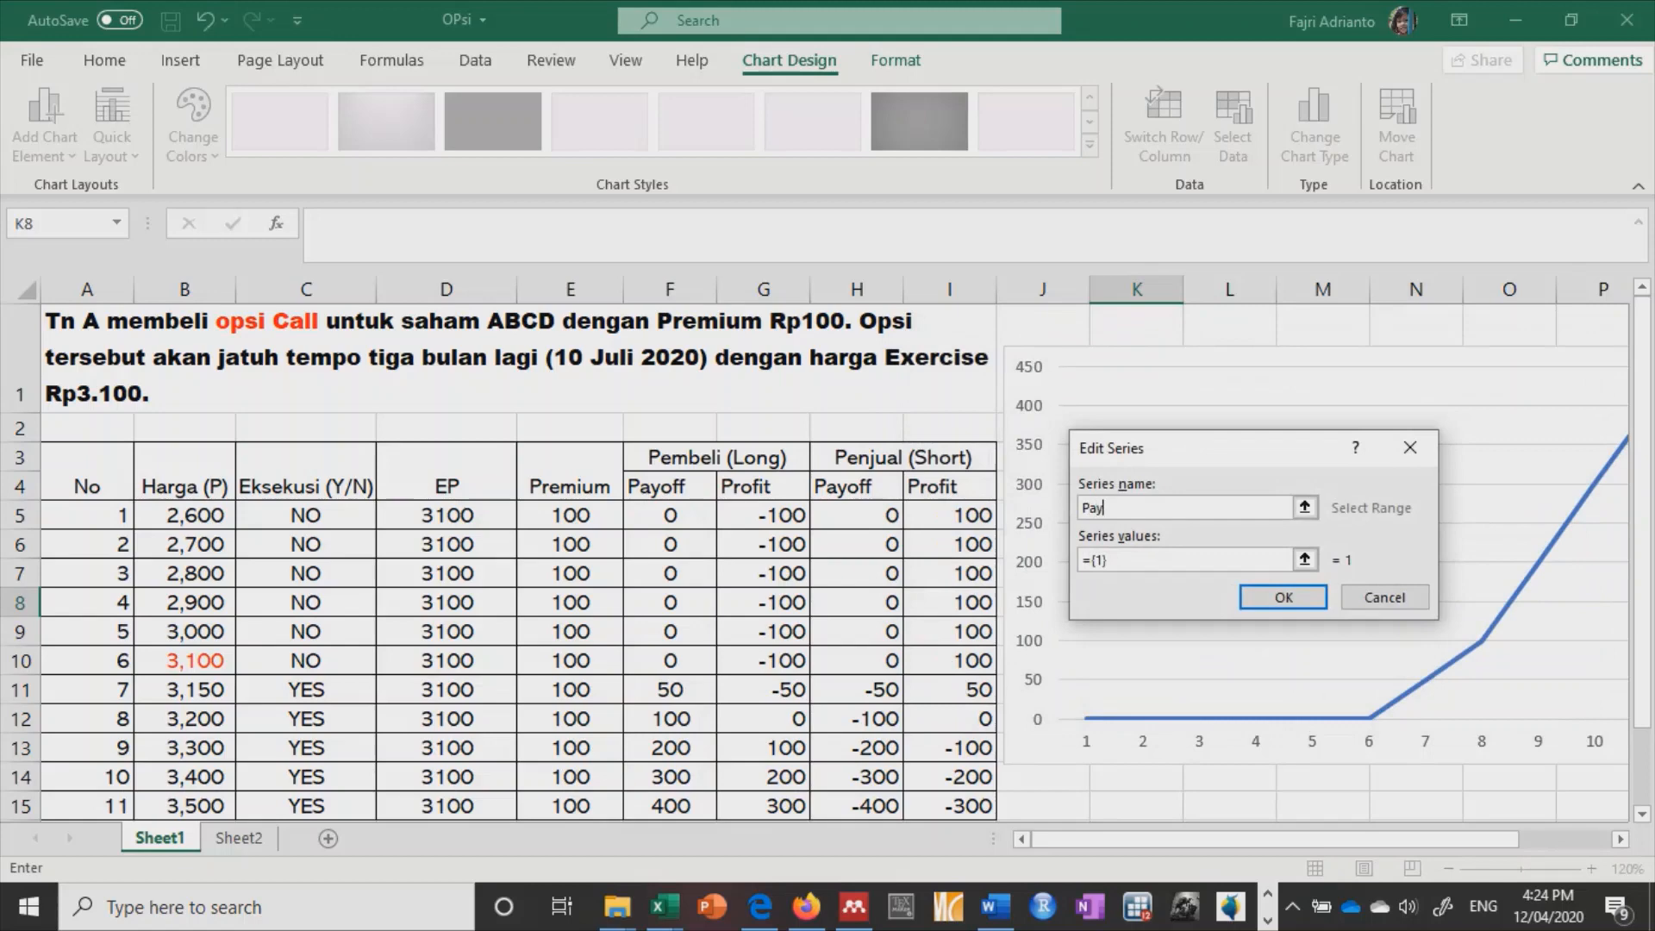
type("off Short")
left_click(1305, 560)
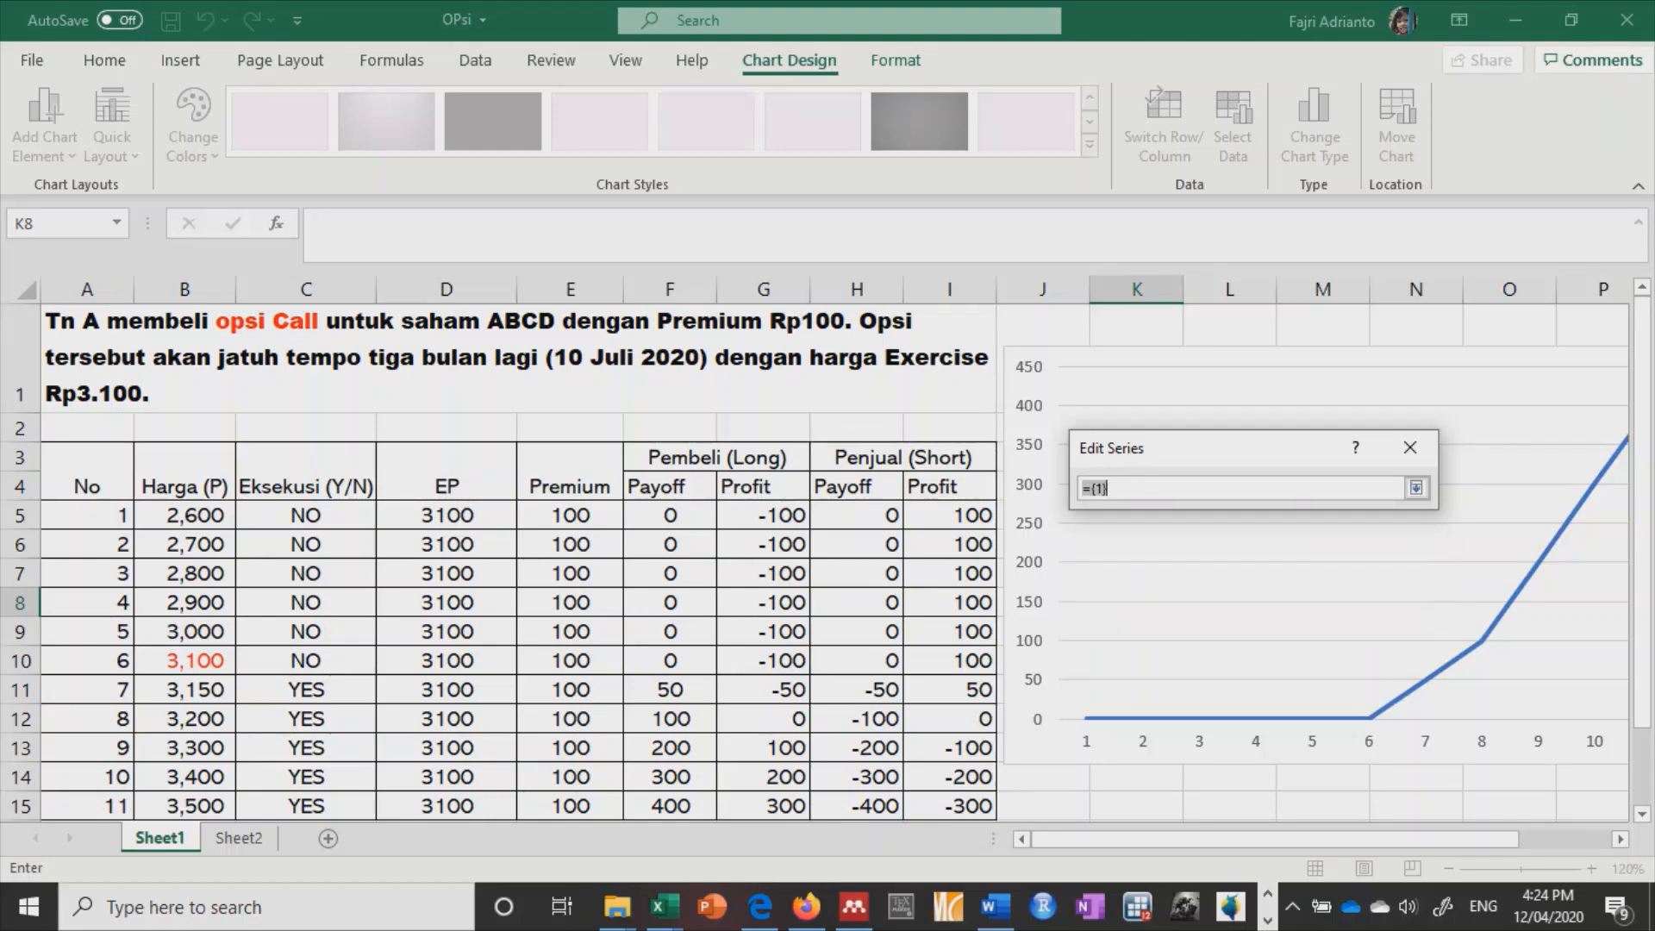
left_click(857, 515)
key("ctrl+shift+Down")
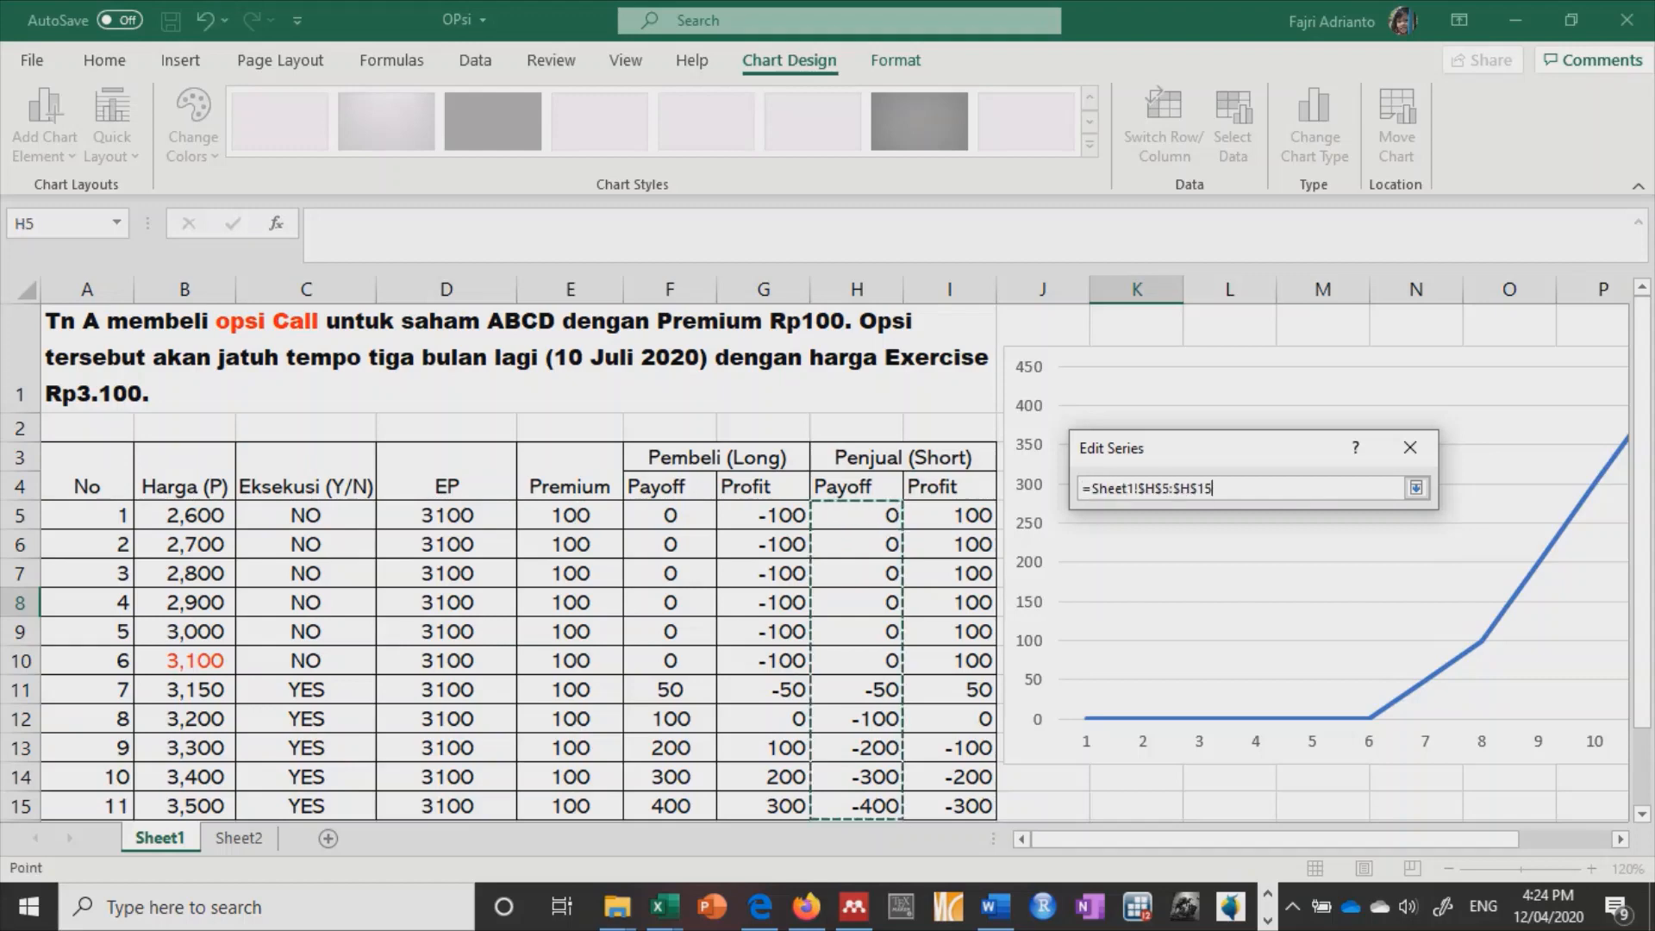
key("Return")
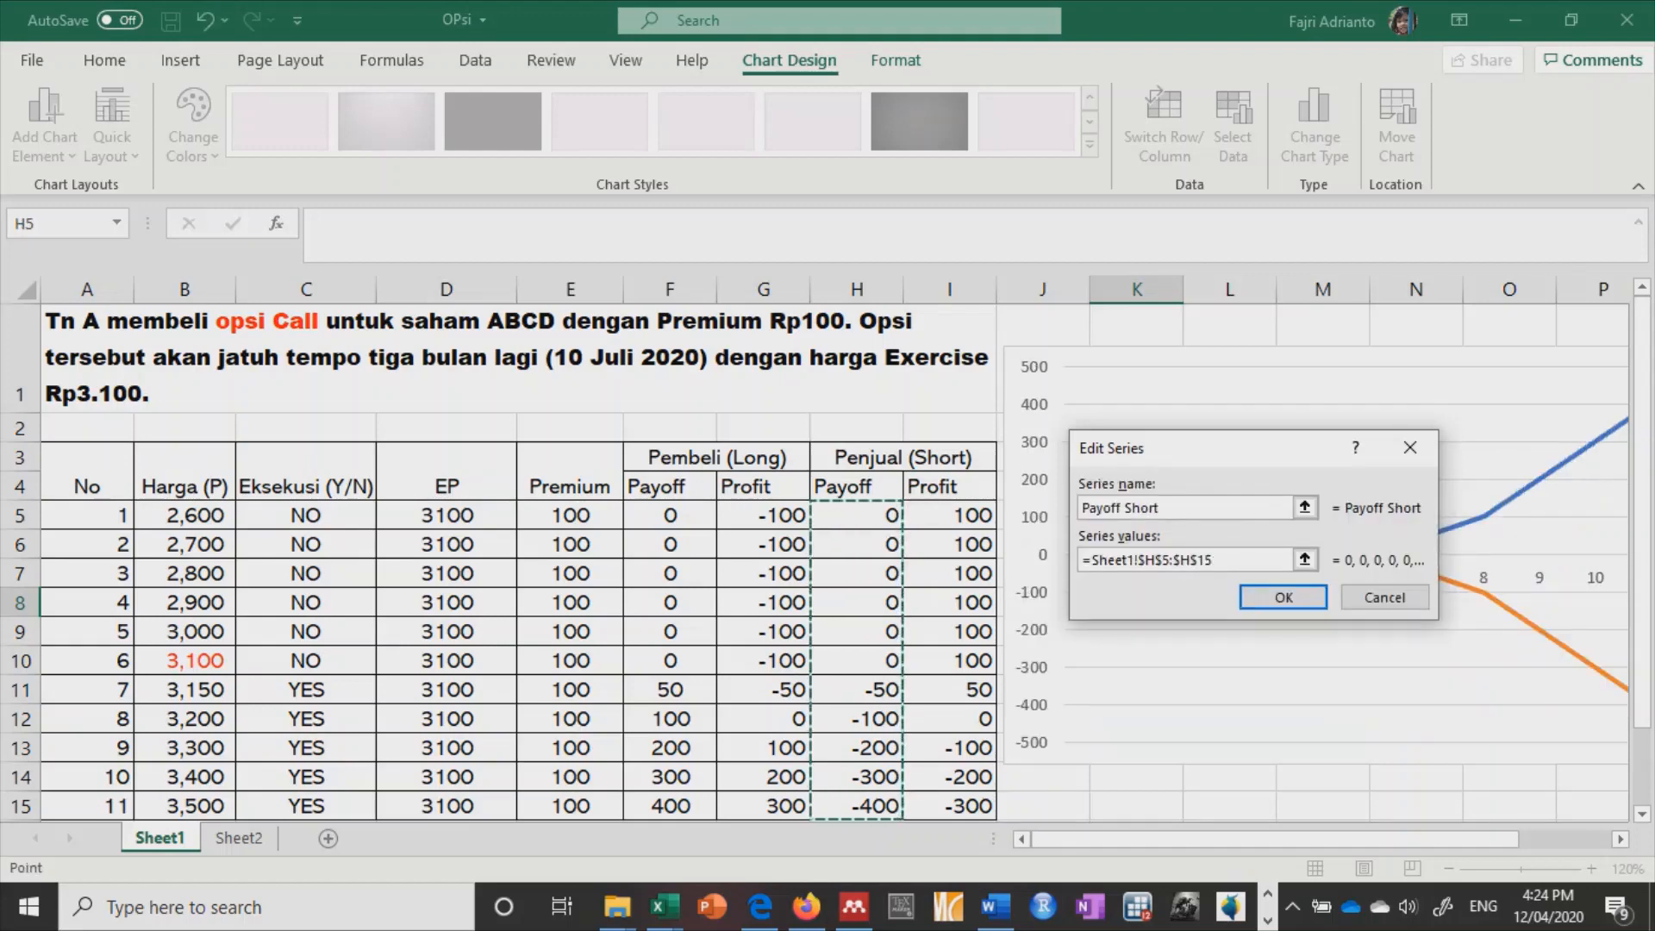
key("Return")
Step: Set the chart's horizontal axis labels to the stock prices in B5:B15 and apply the data source
left_click(1307, 520)
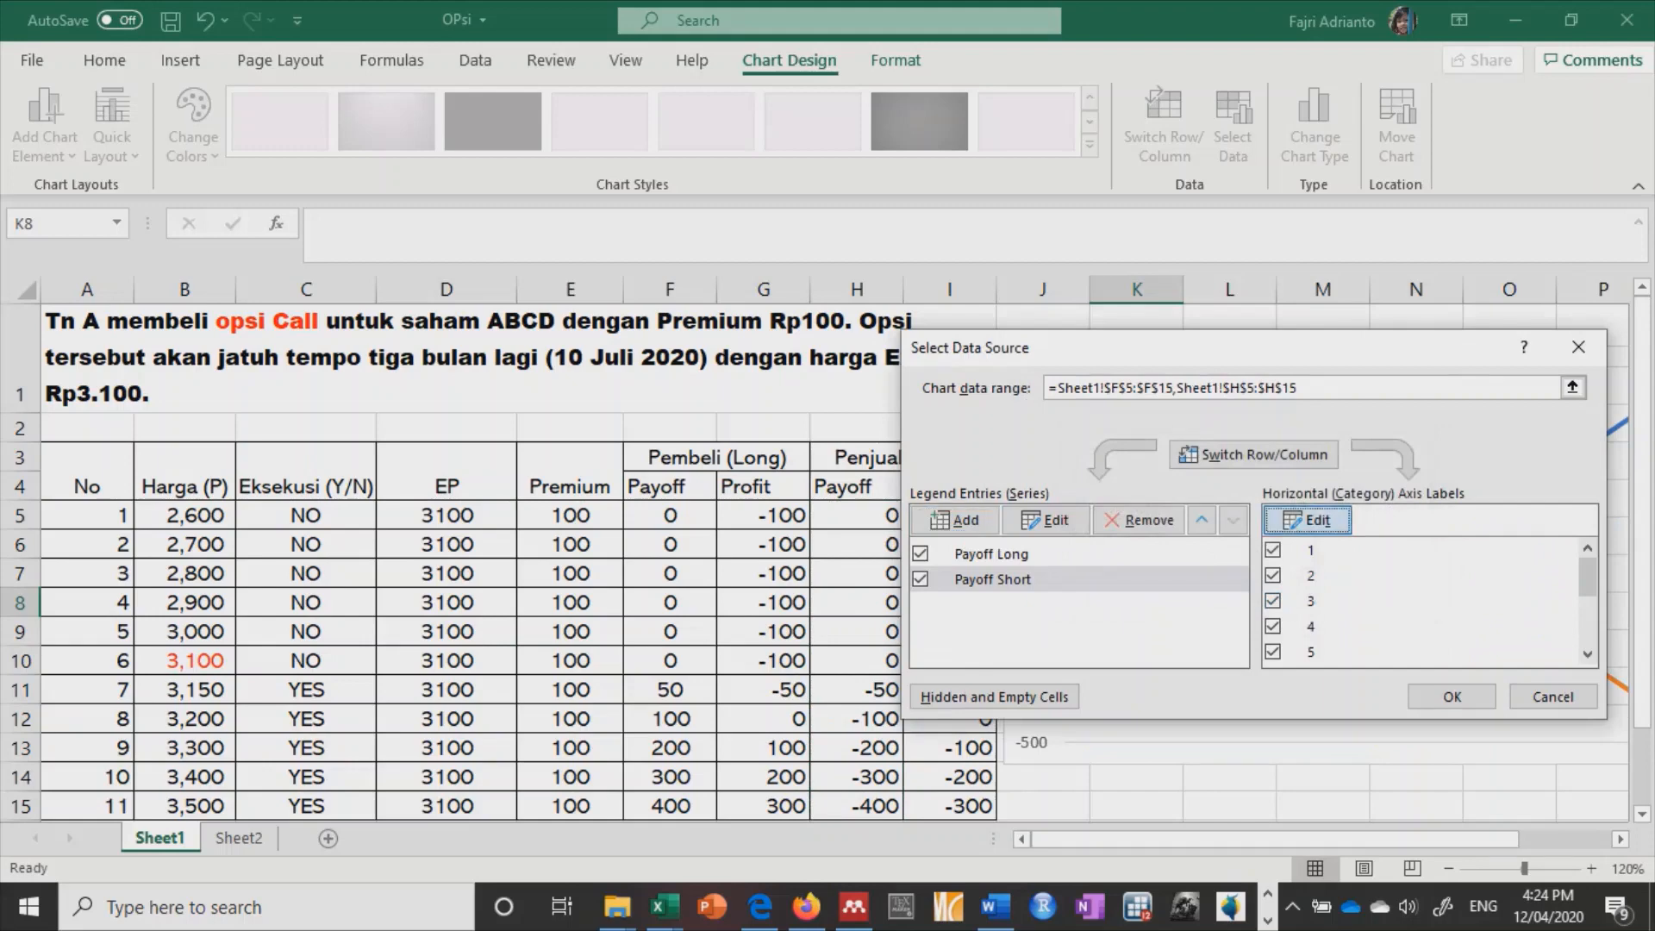
left_click(184, 516)
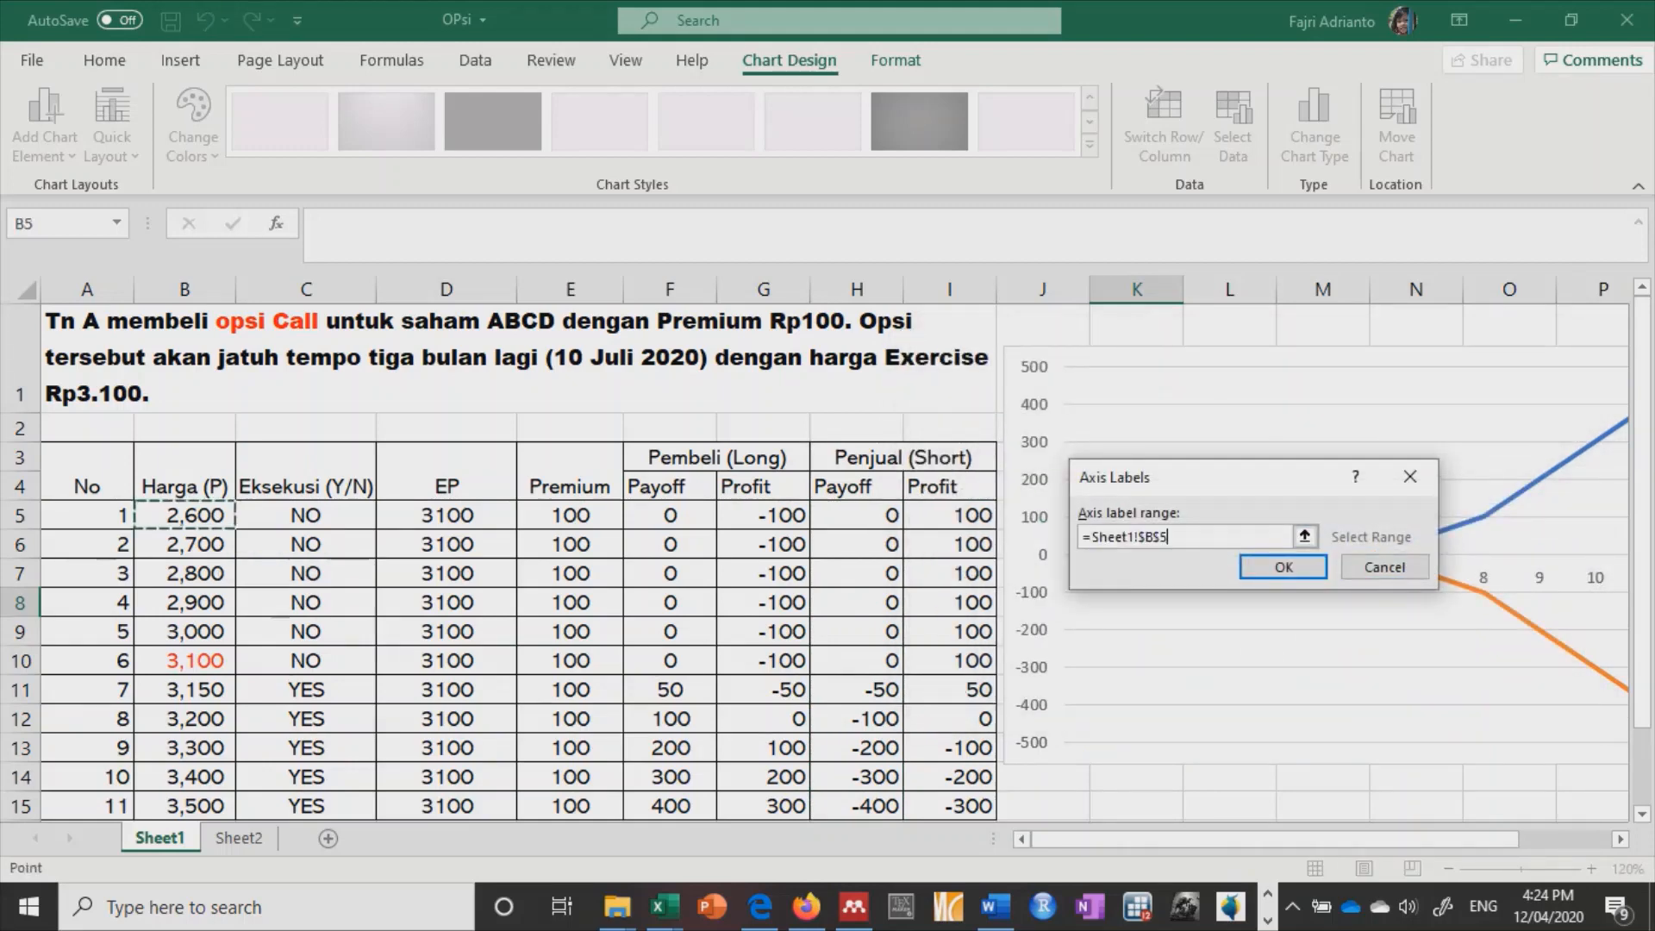
left_click_drag(184, 516, 184, 806)
key("Return")
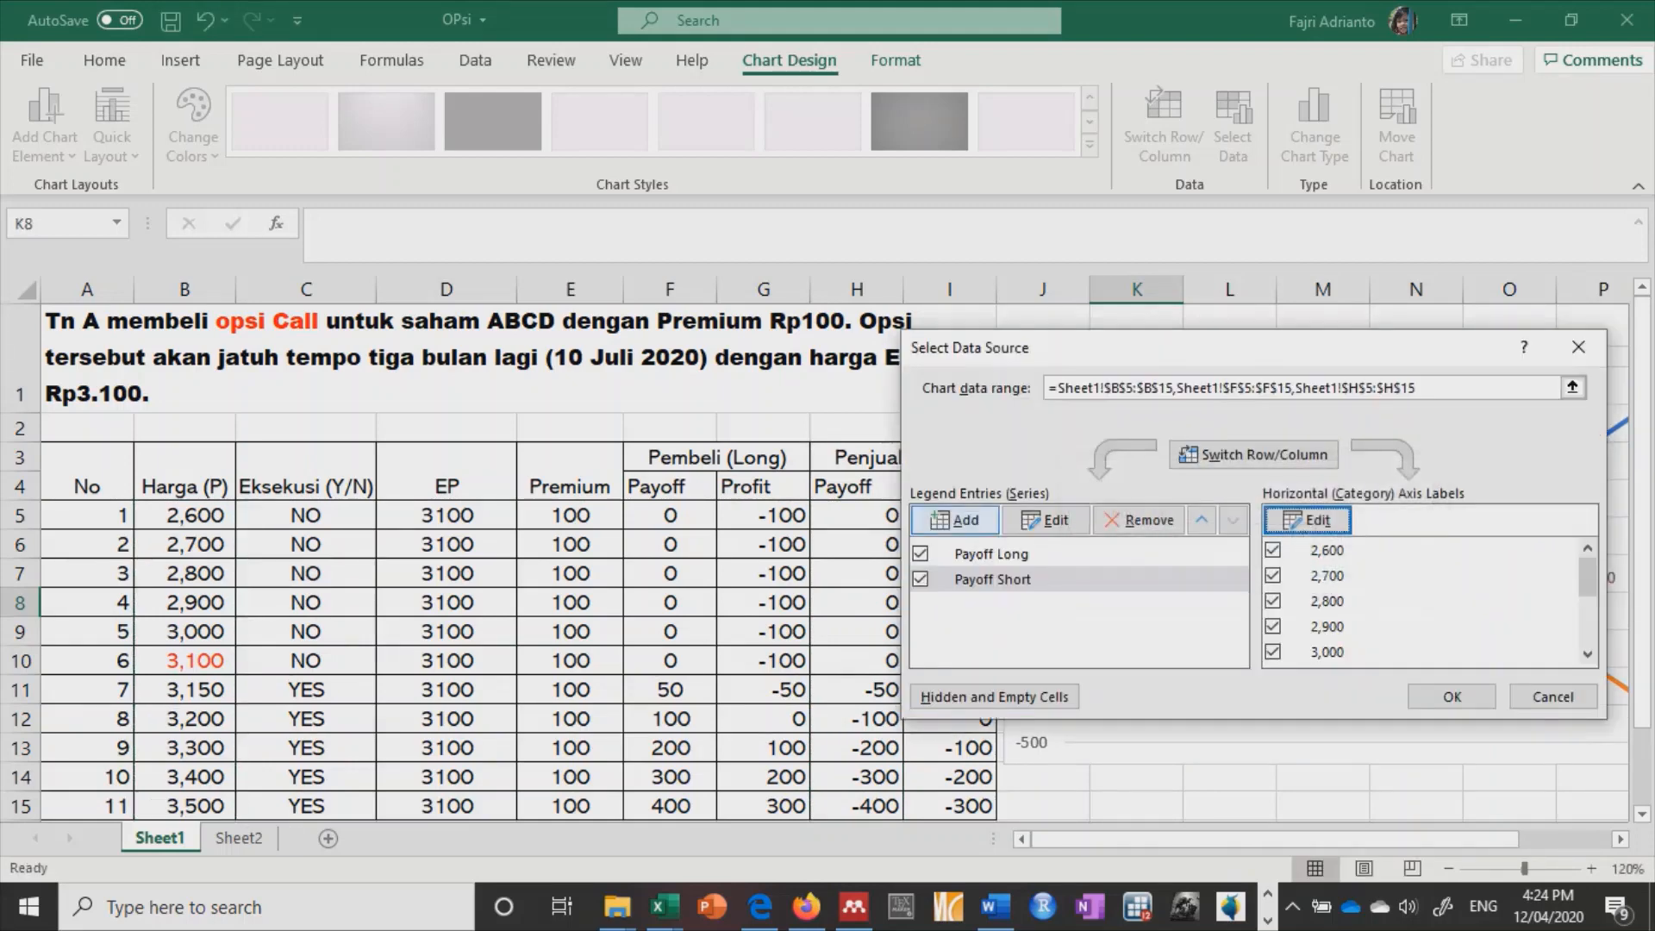
left_click(1452, 697)
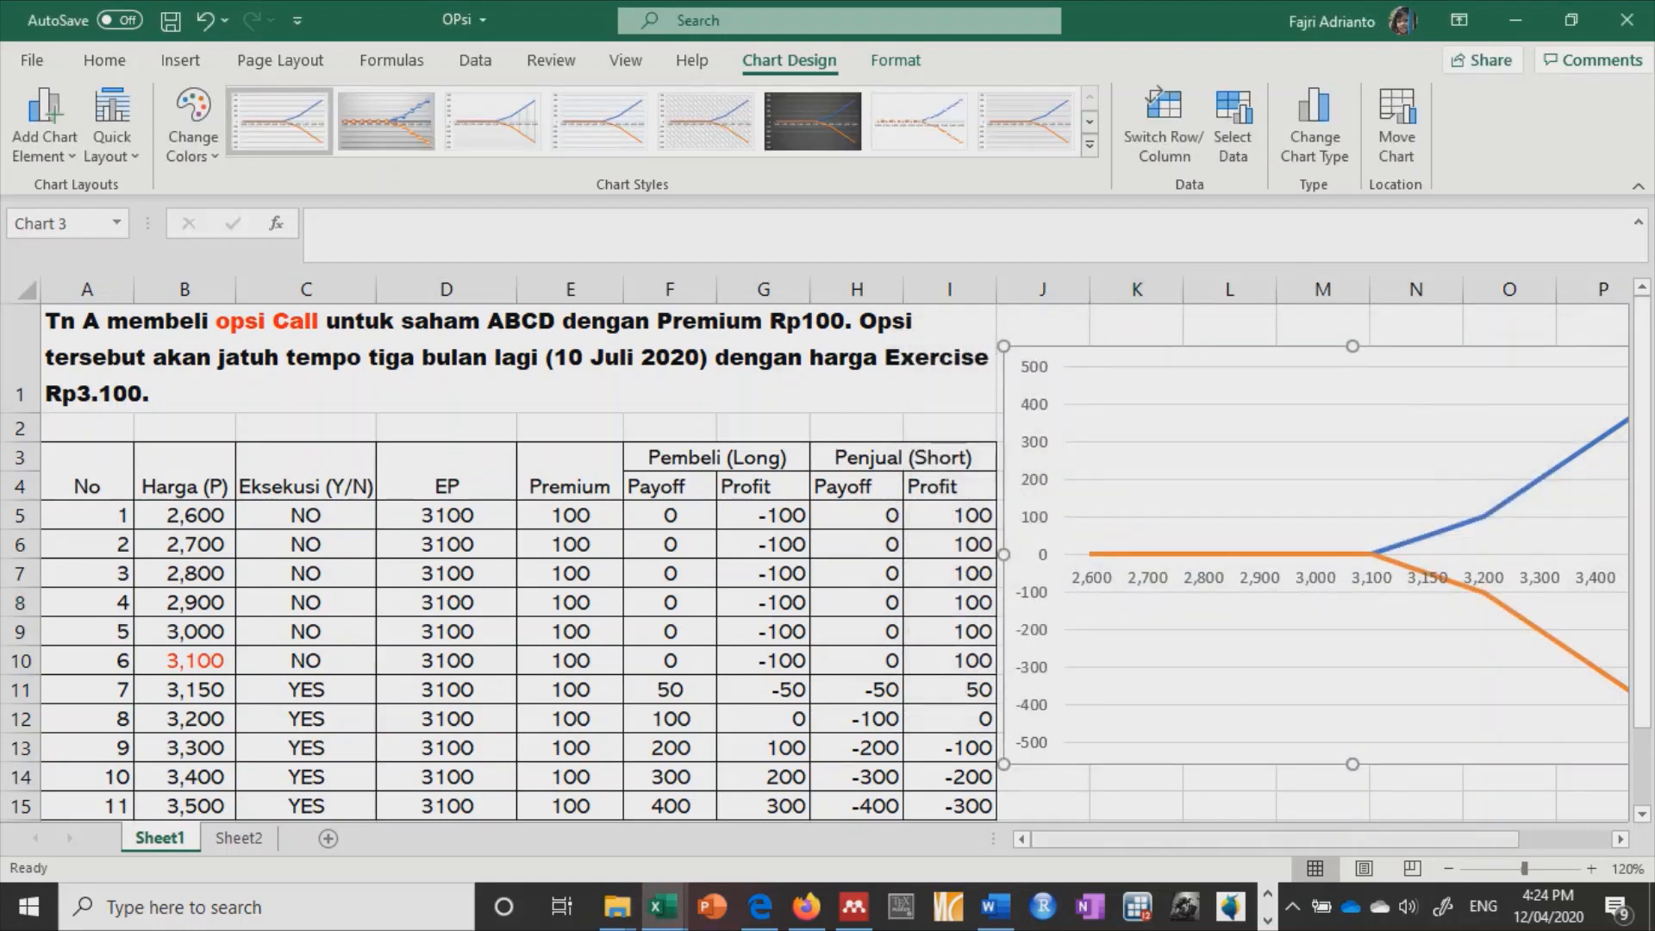
Step: Examine the long and short payoff lines across the full range of stock prices in the chart
left_click_drag(1457, 839, 1518, 839)
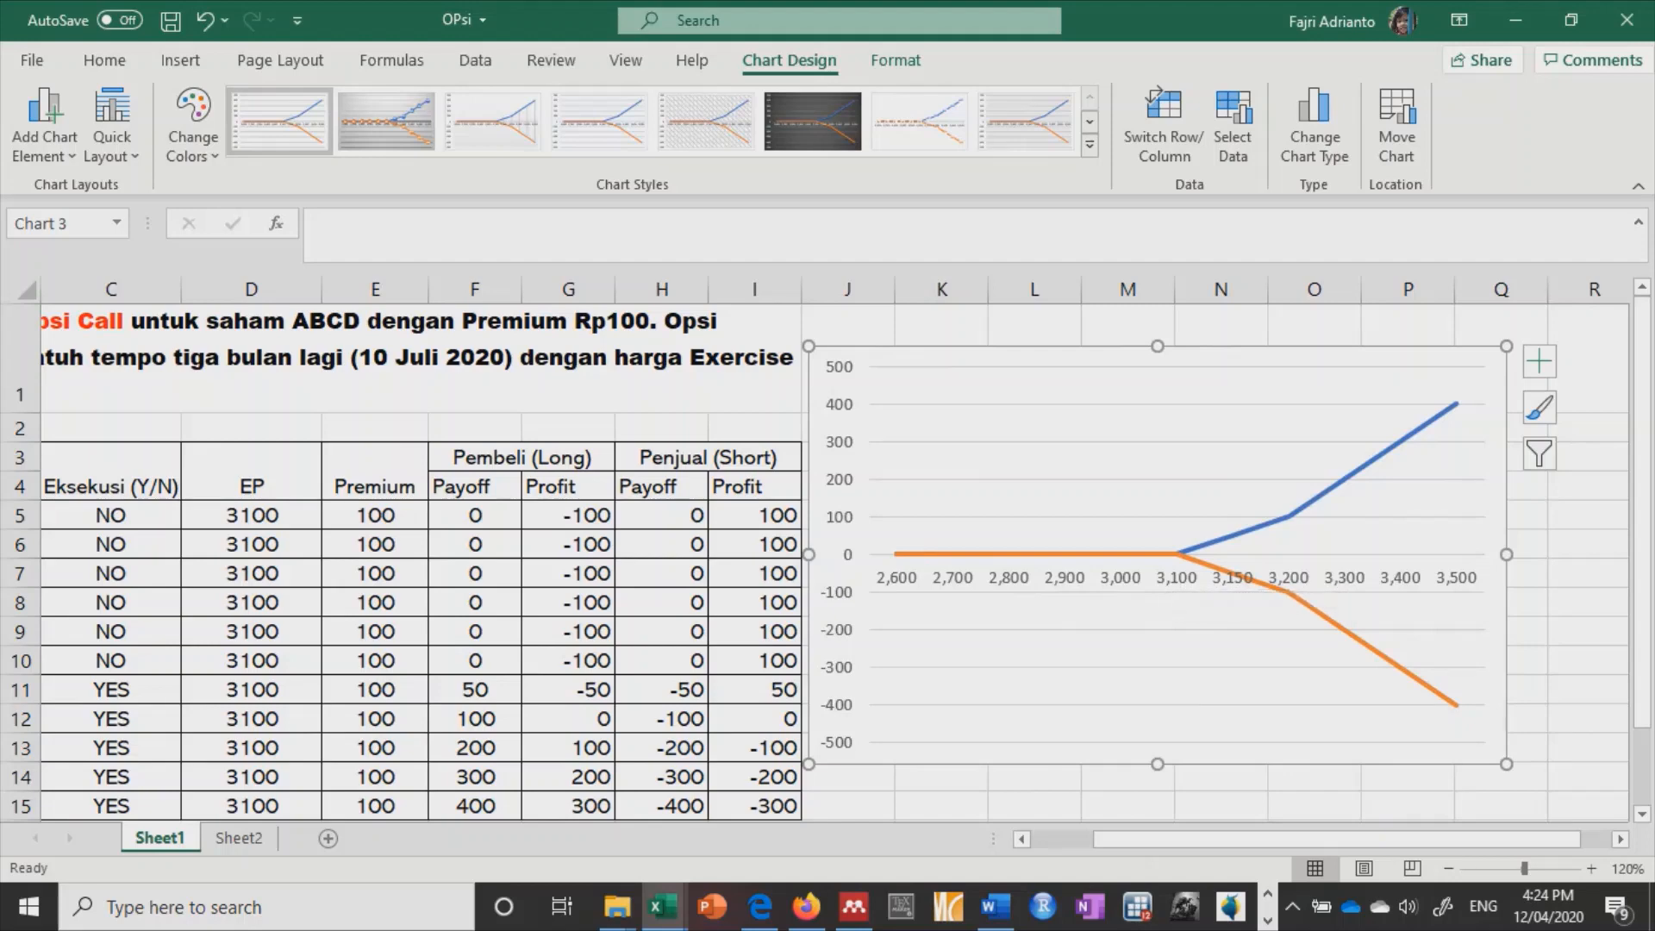
mouse_move(931, 554)
mouse_move(1232, 538)
mouse_move(1457, 705)
left_click(180, 59)
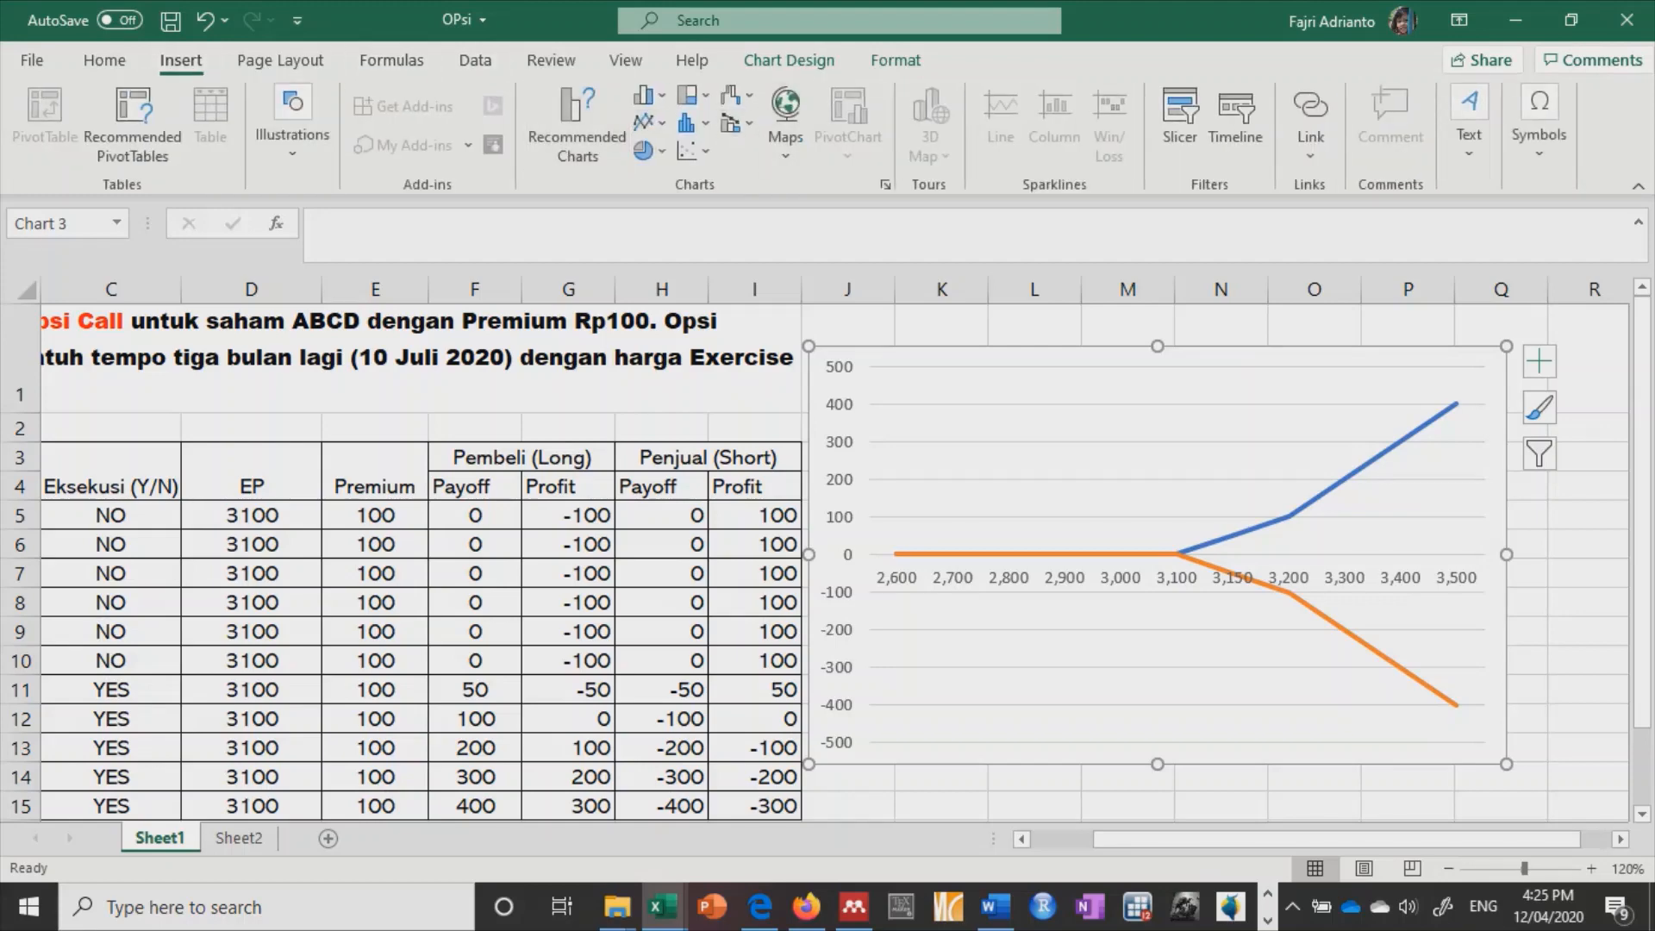
left_click(648, 95)
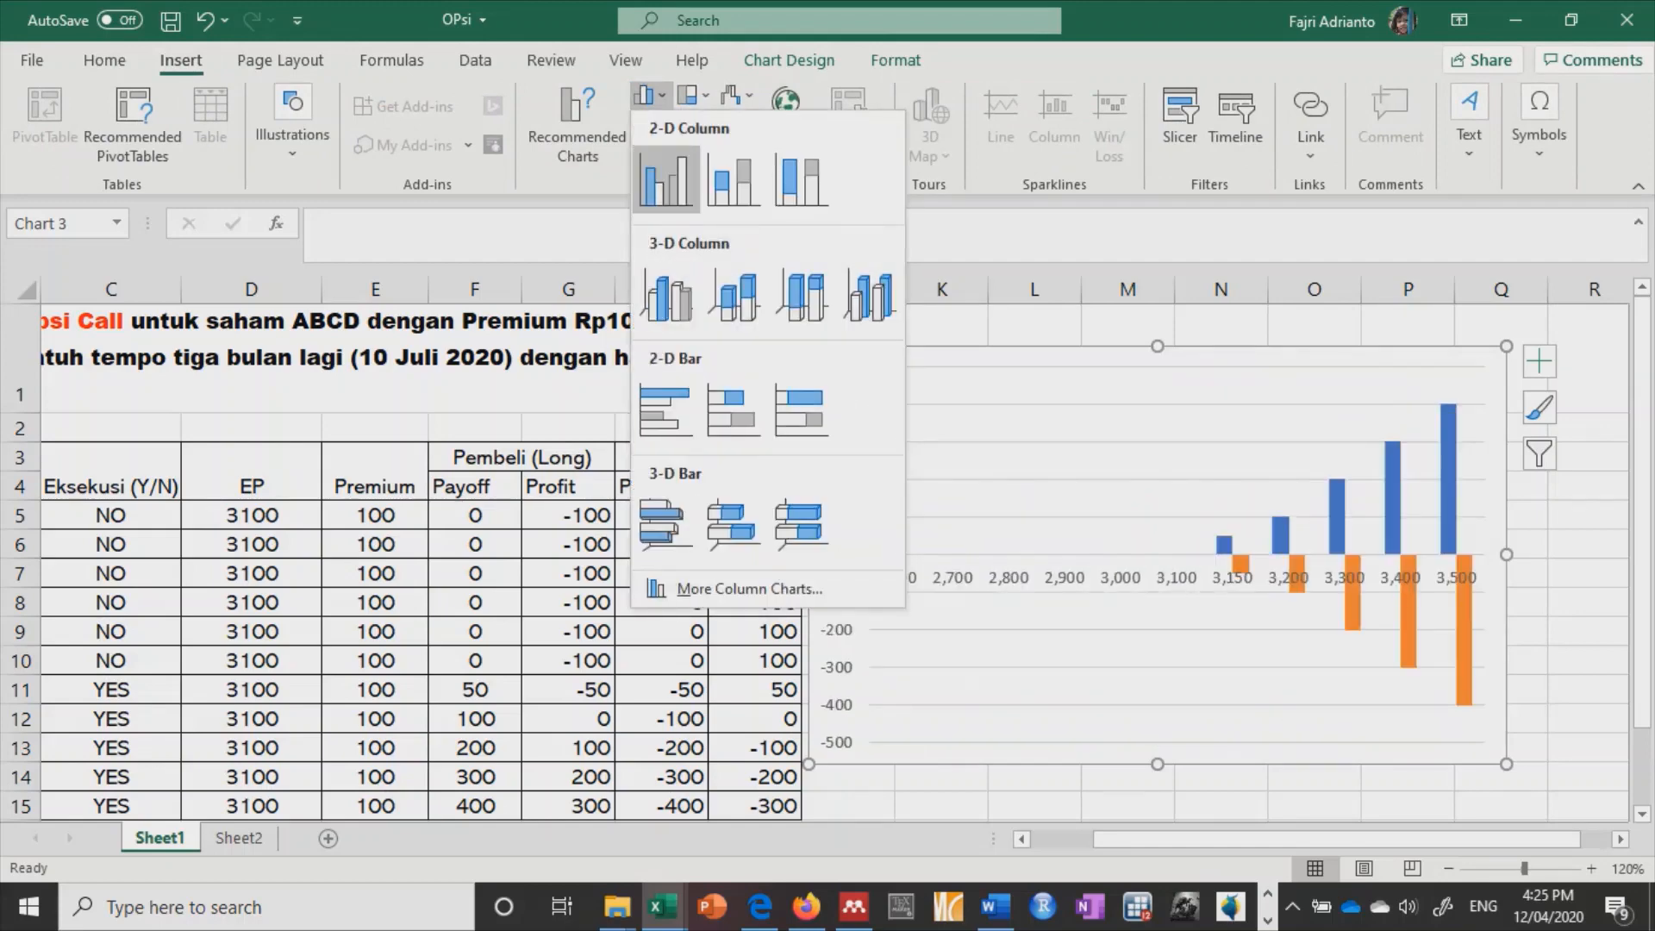
left_click(578, 126)
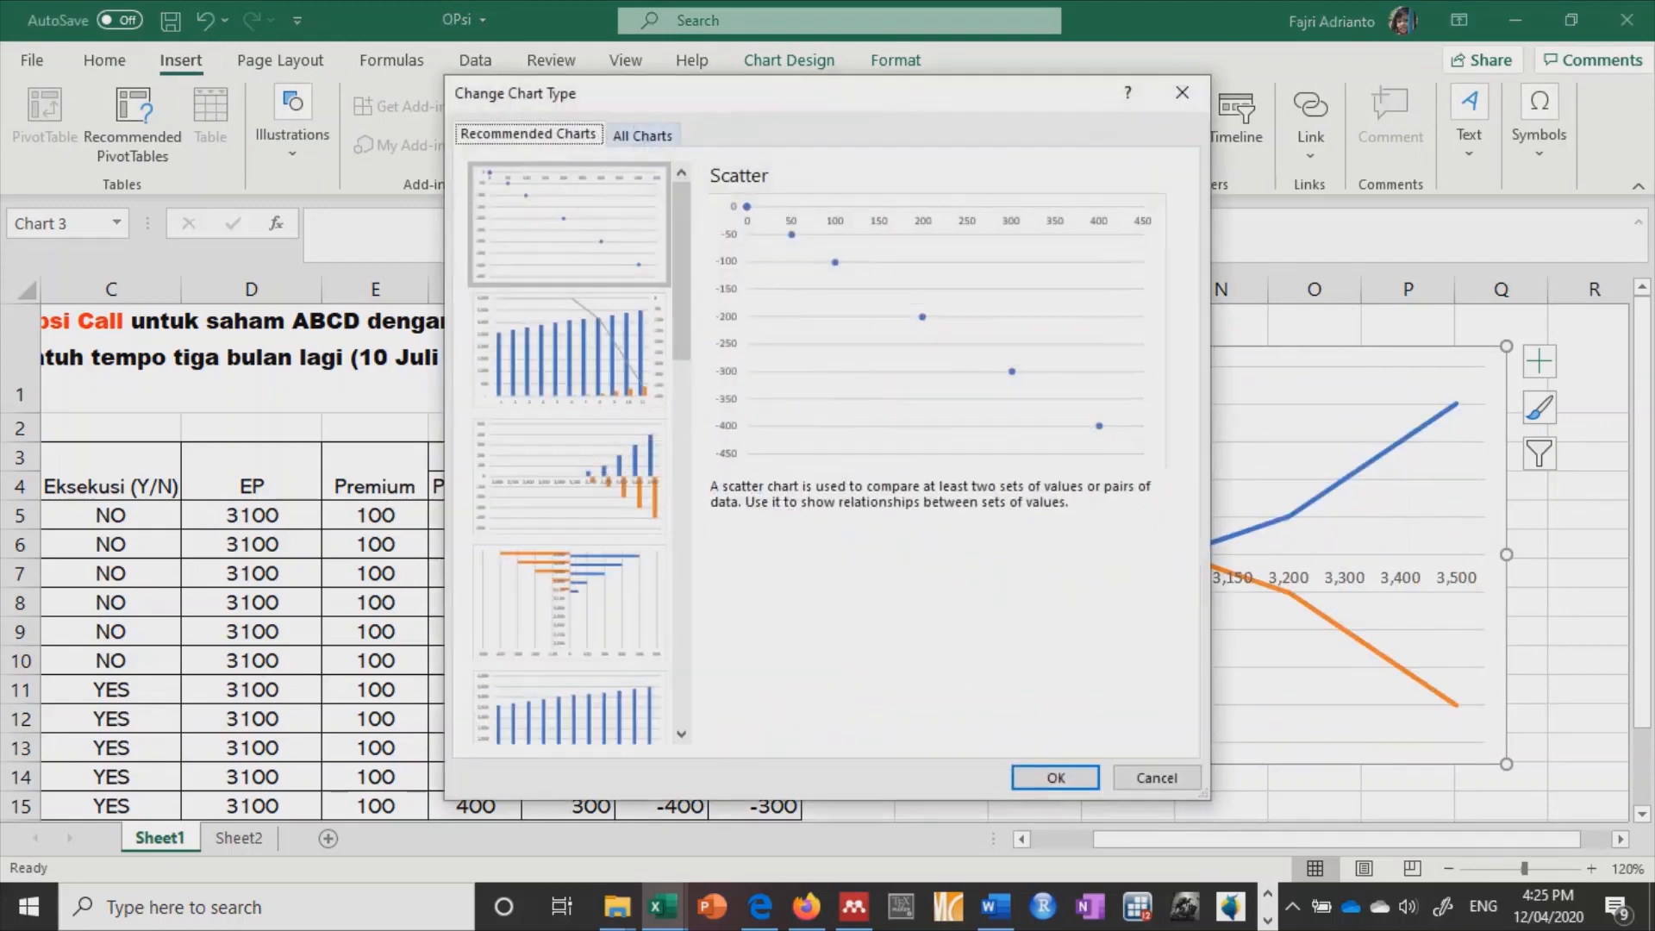
left_click(1182, 93)
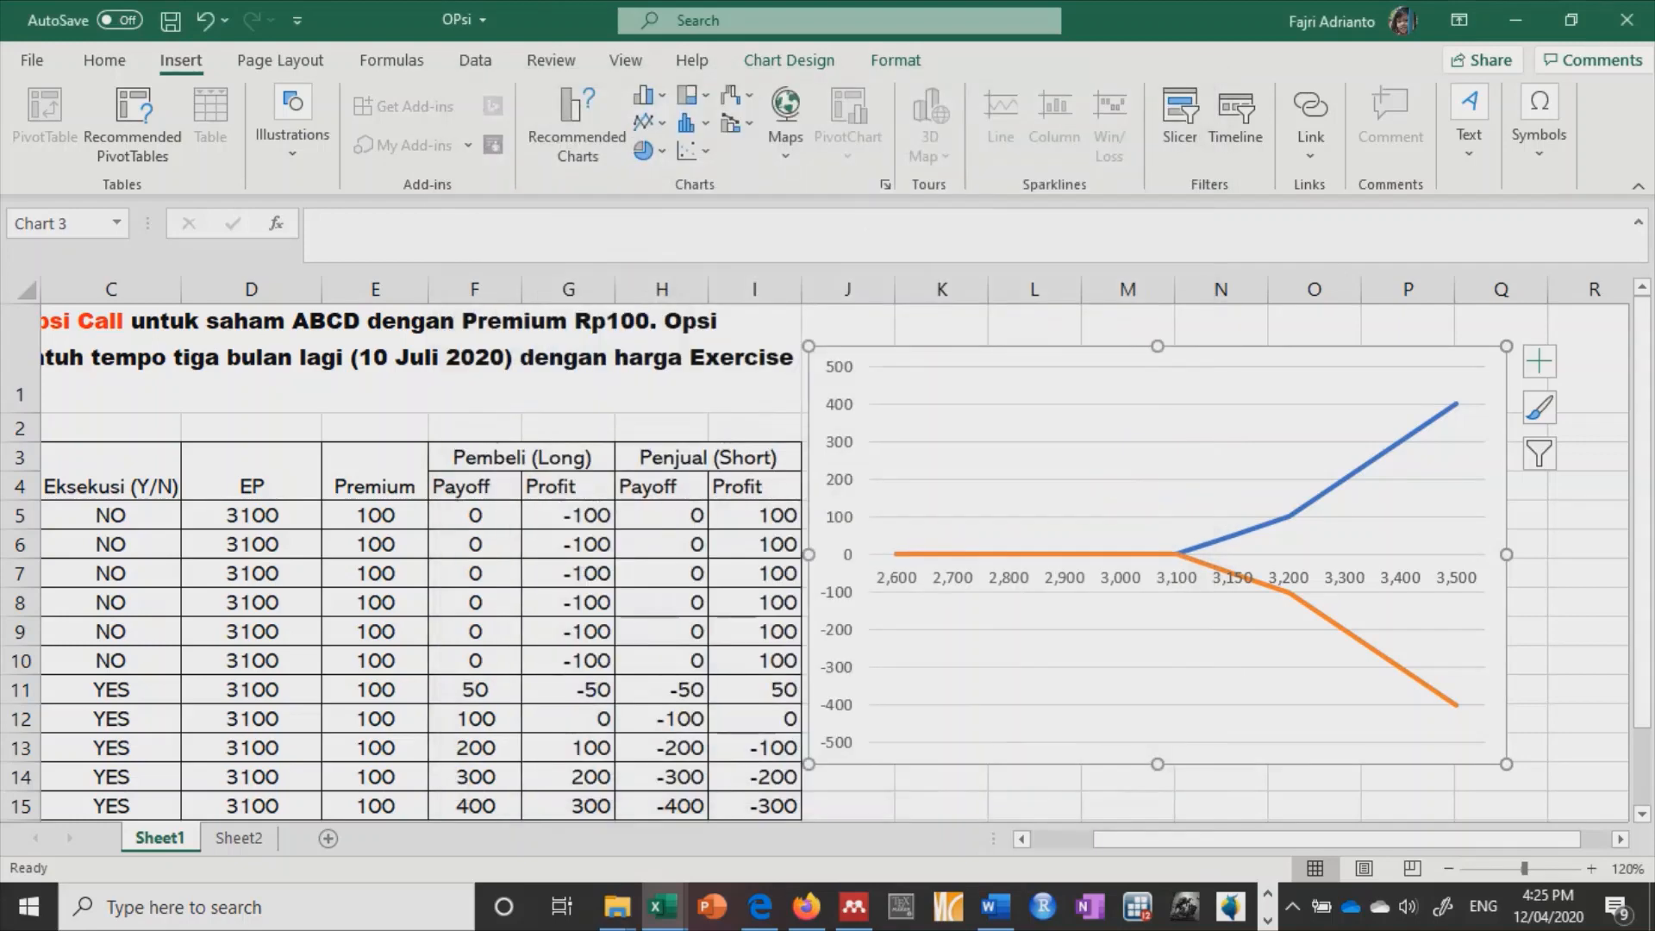
left_click(643, 122)
left_click(665, 208)
Step: Move the payoff chart further away from the table so that it starts in column K
scroll(965, 672, "down", 1)
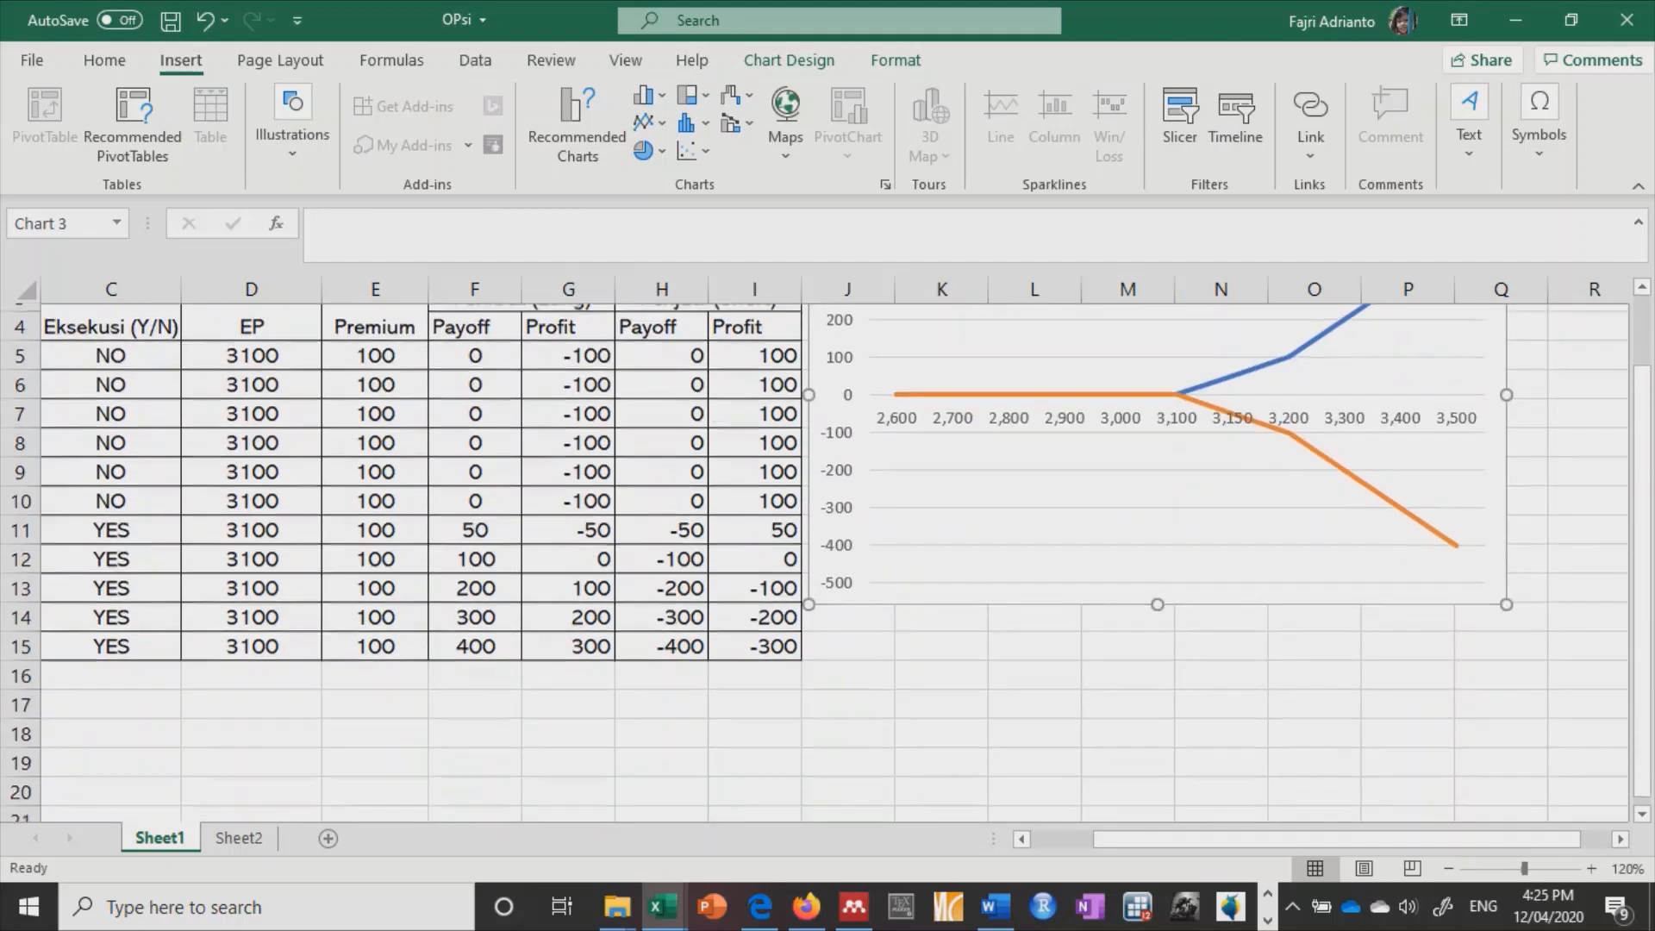
scroll(965, 672, "up", 1)
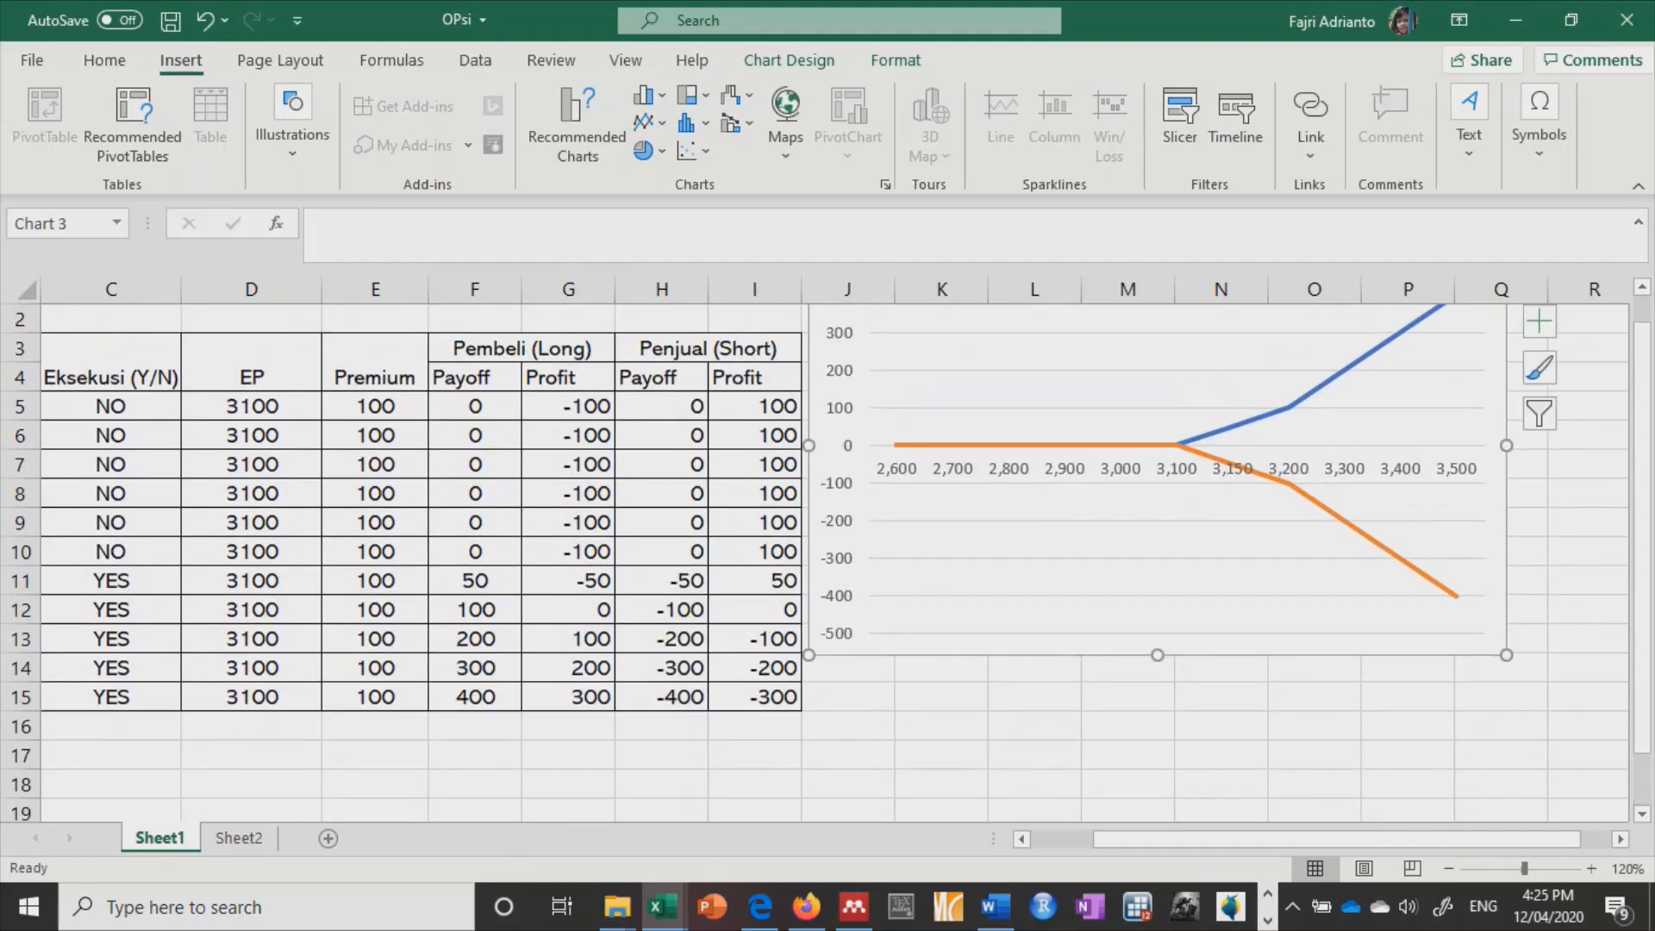
left_click_drag(1034, 644, 1182, 654)
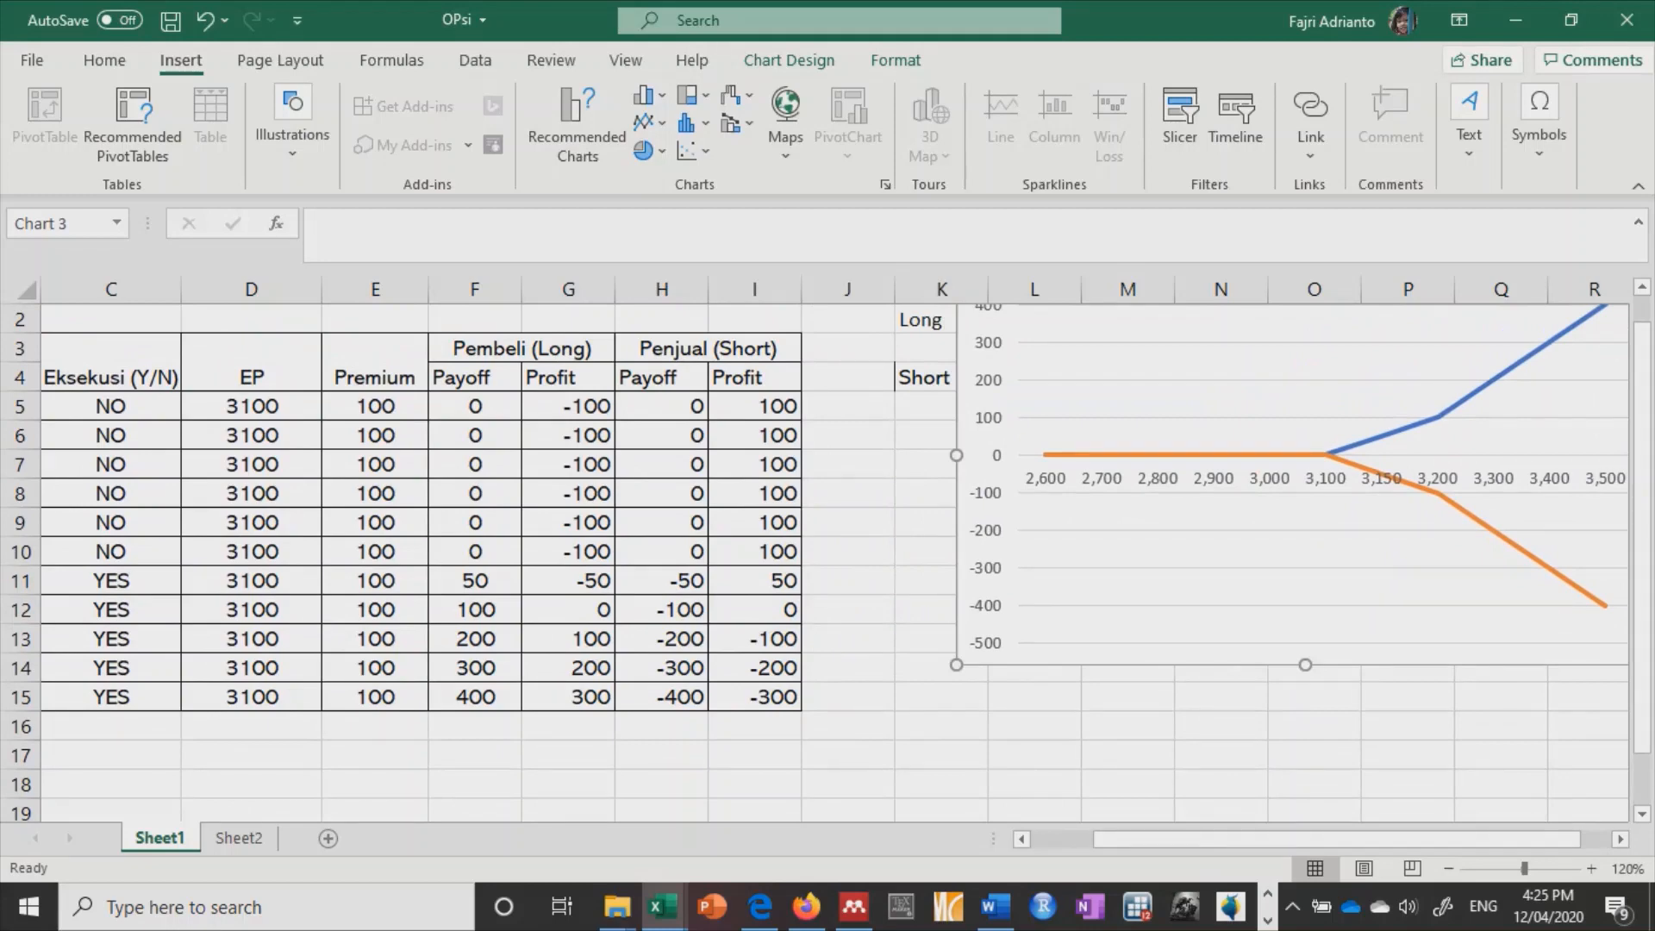
Step: Insert a second empty 2-D line chart on Sheet1, separate from the payoff chart
left_click(927, 668)
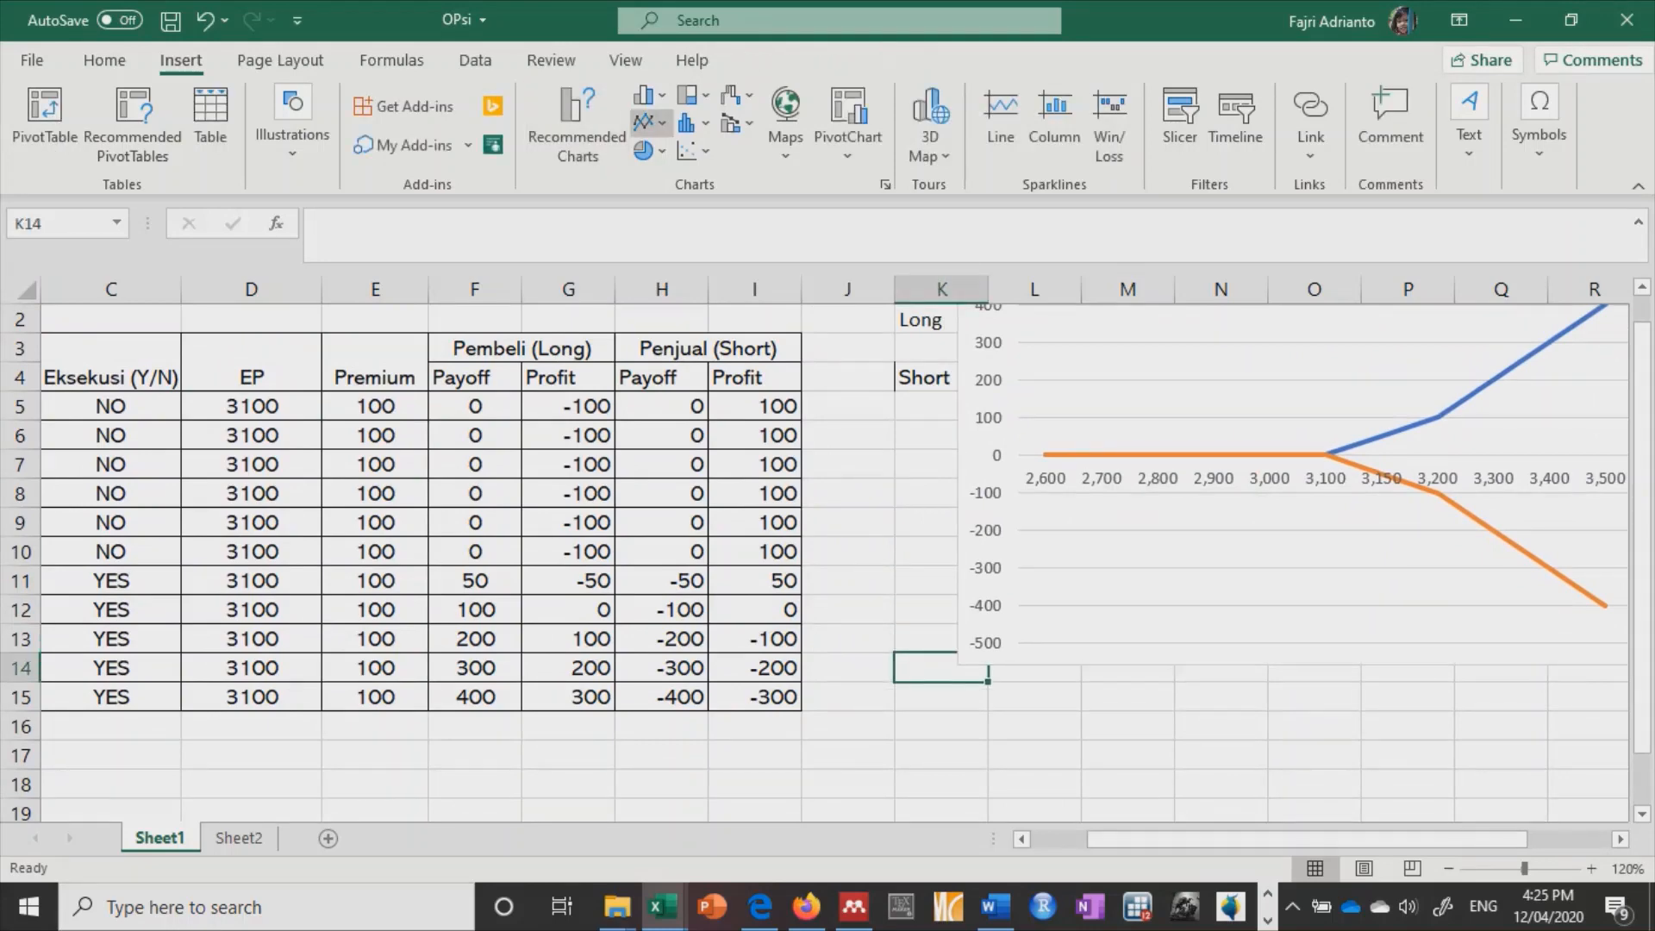
left_click(647, 121)
left_click(666, 207)
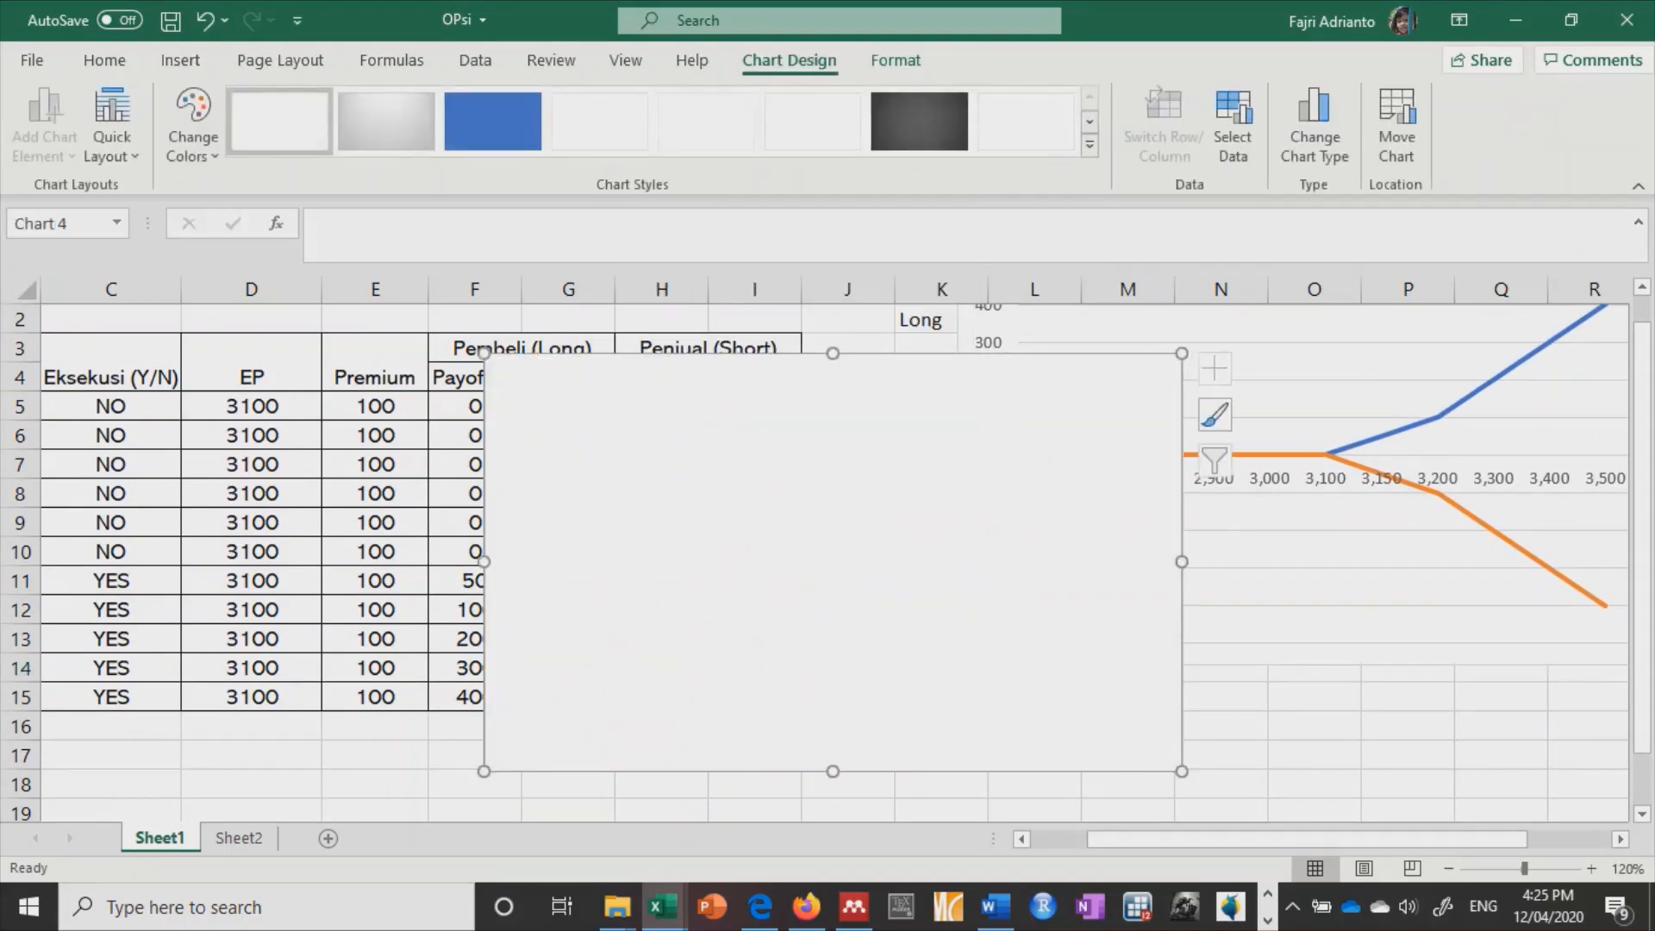
Step: Move the empty chart clear of the profit and payoff table and try to add a Profit Long series from G5:G15
left_click_drag(797, 378, 1077, 409)
right_click(1062, 398)
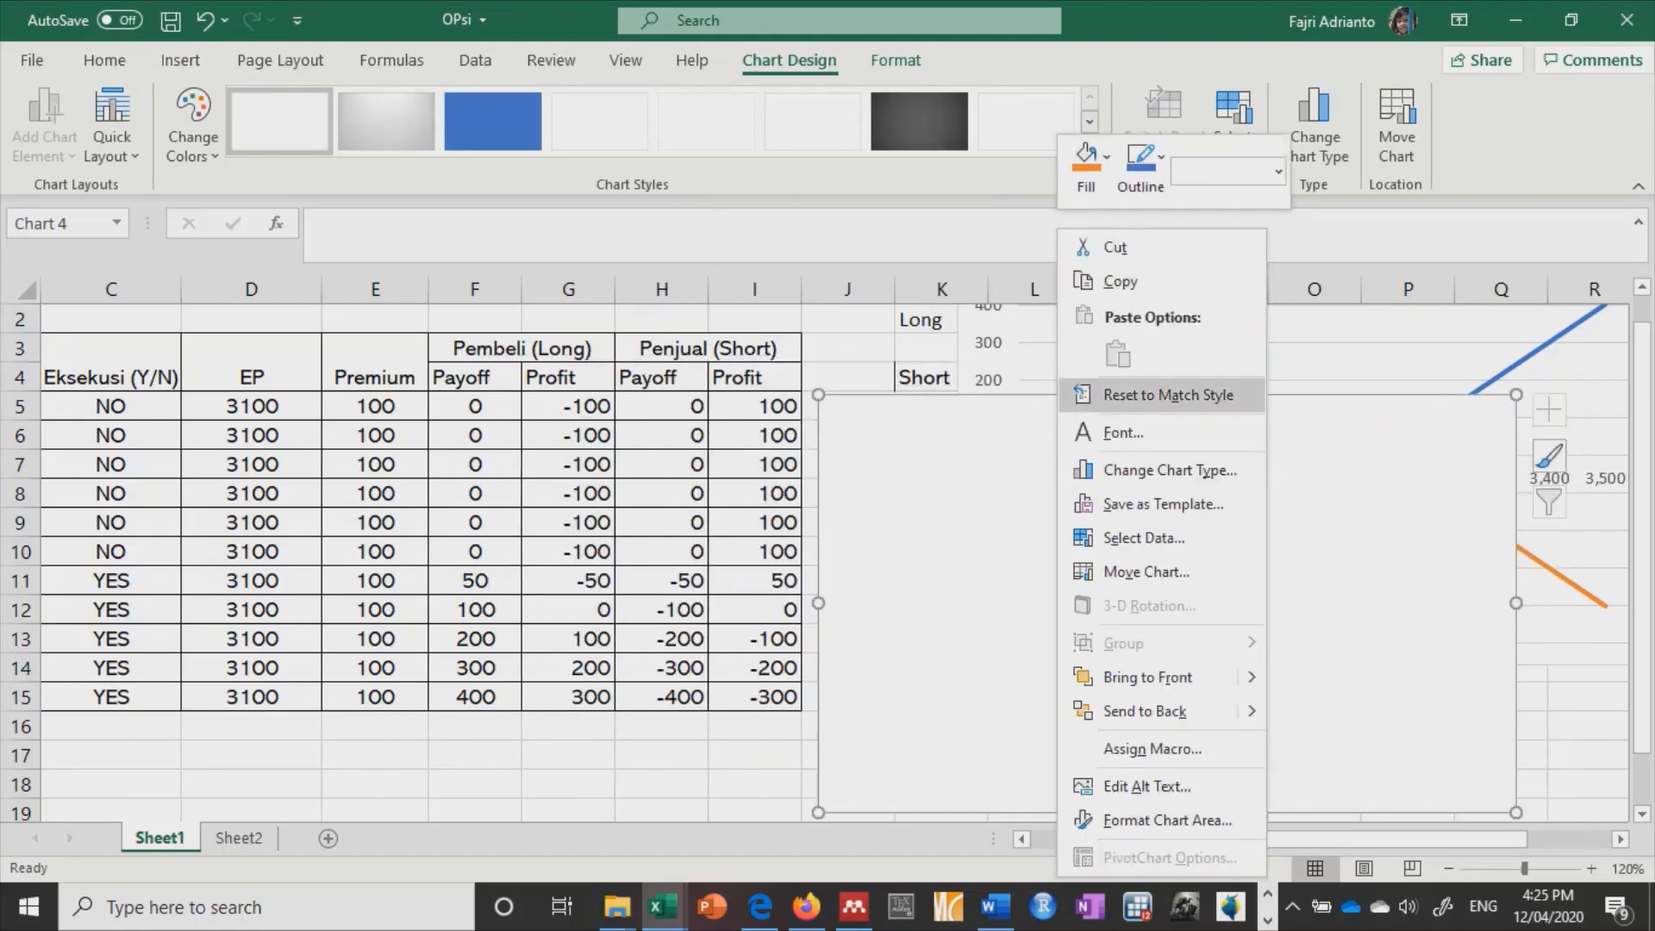
left_click(1144, 538)
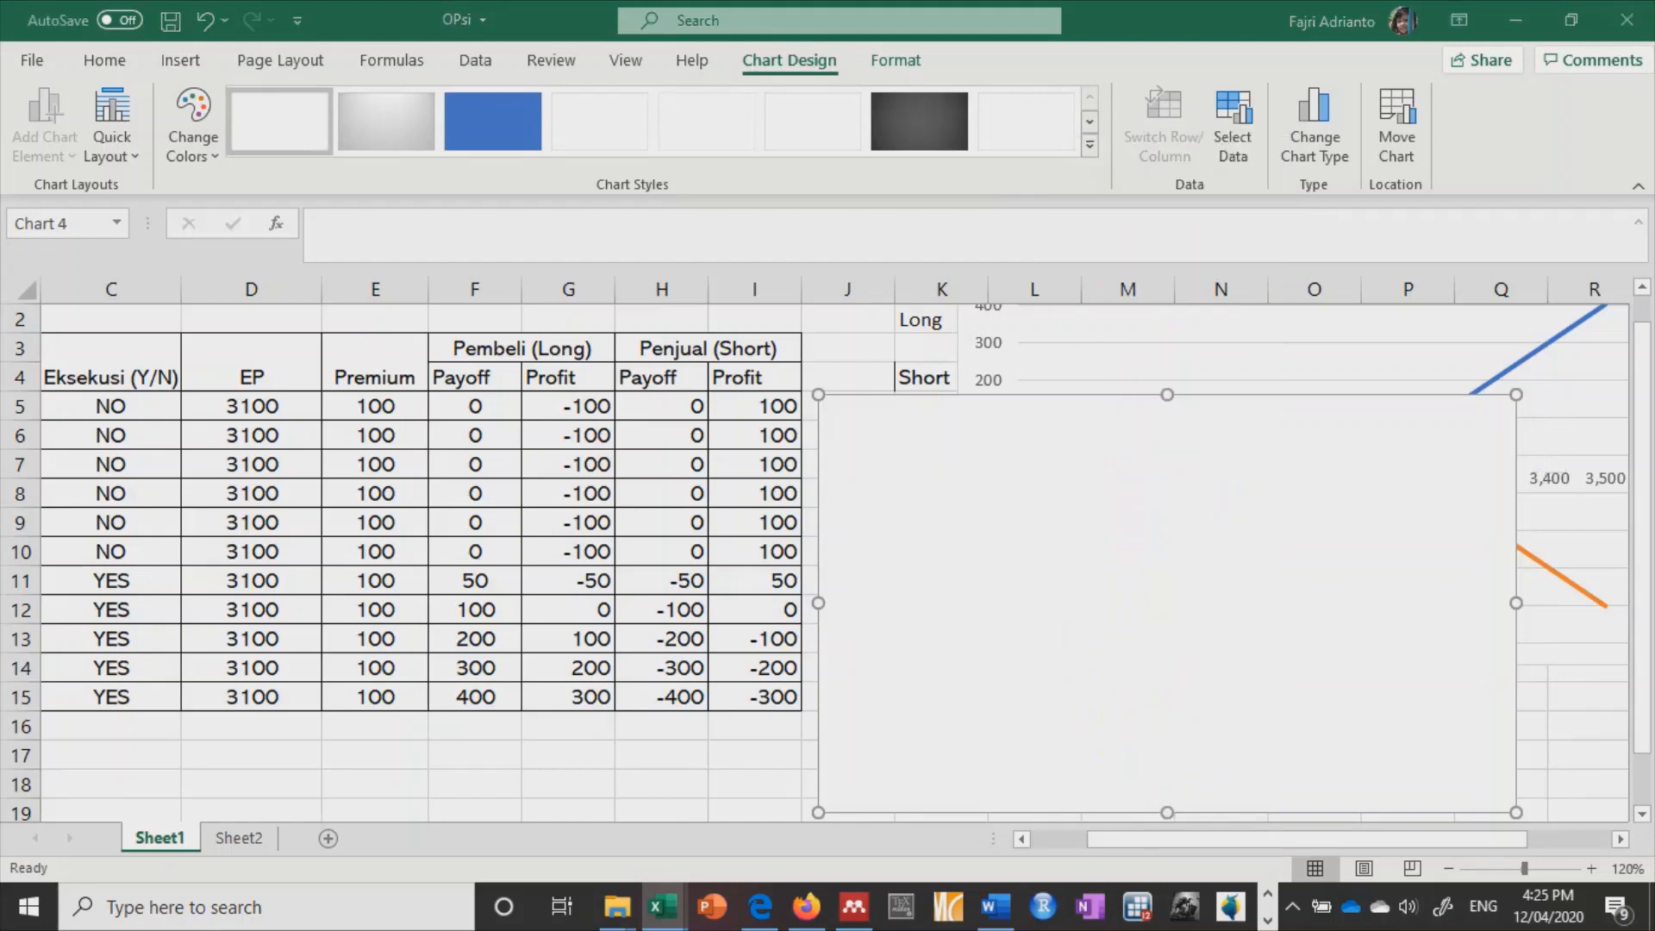
left_click(955, 520)
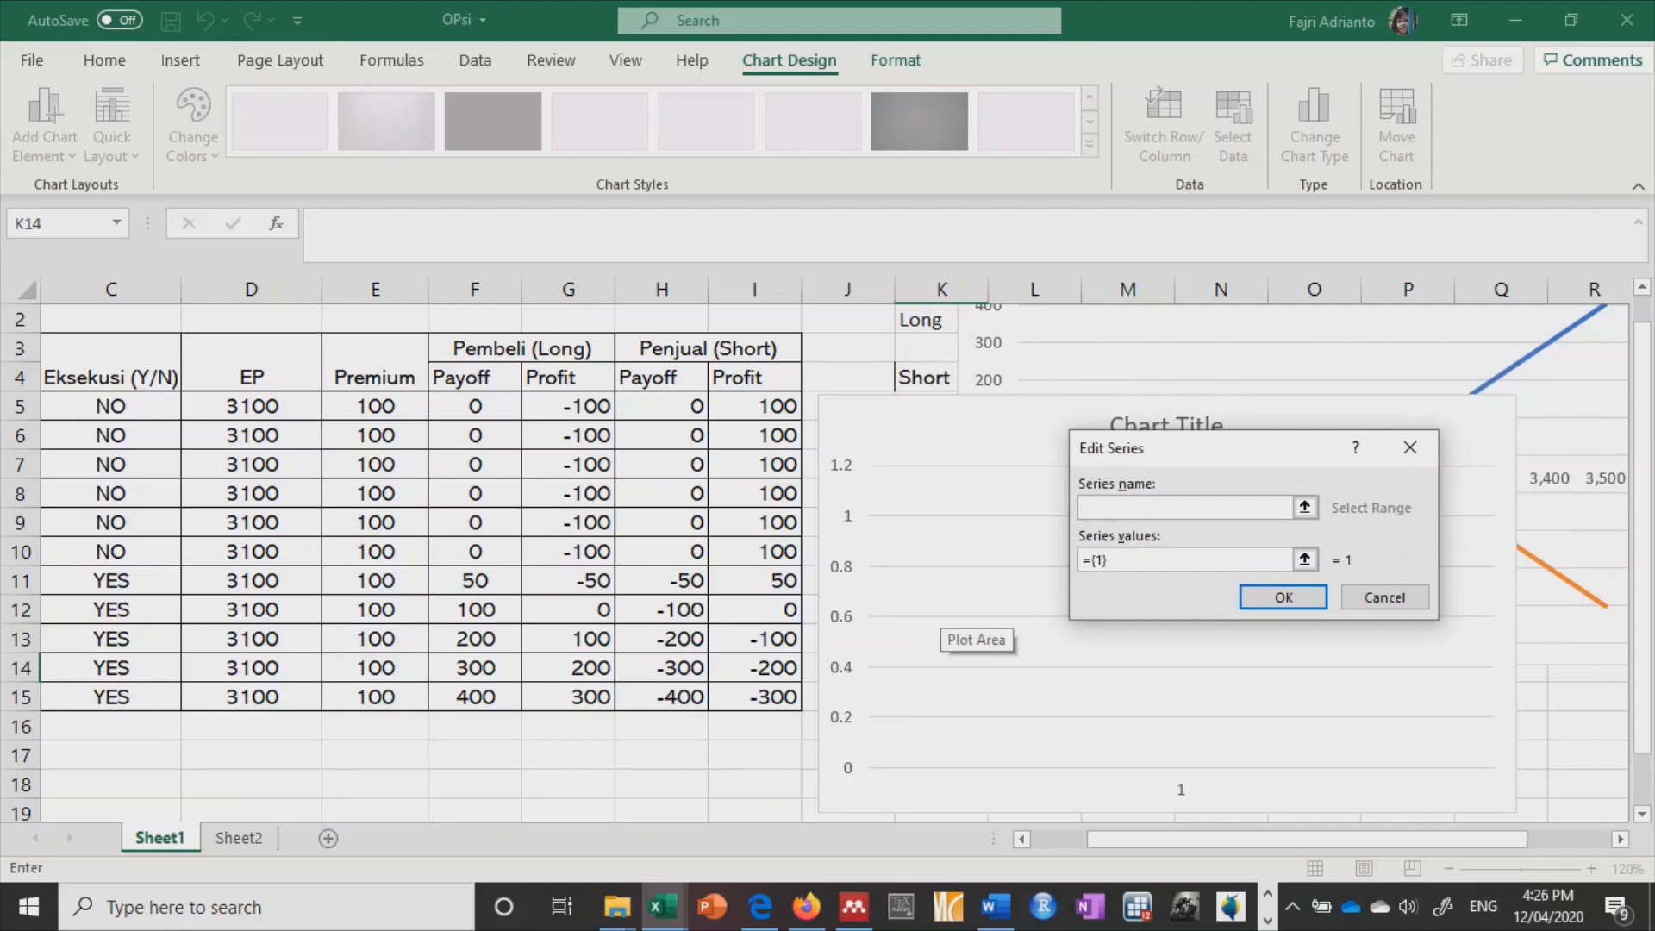
type("Profit Long")
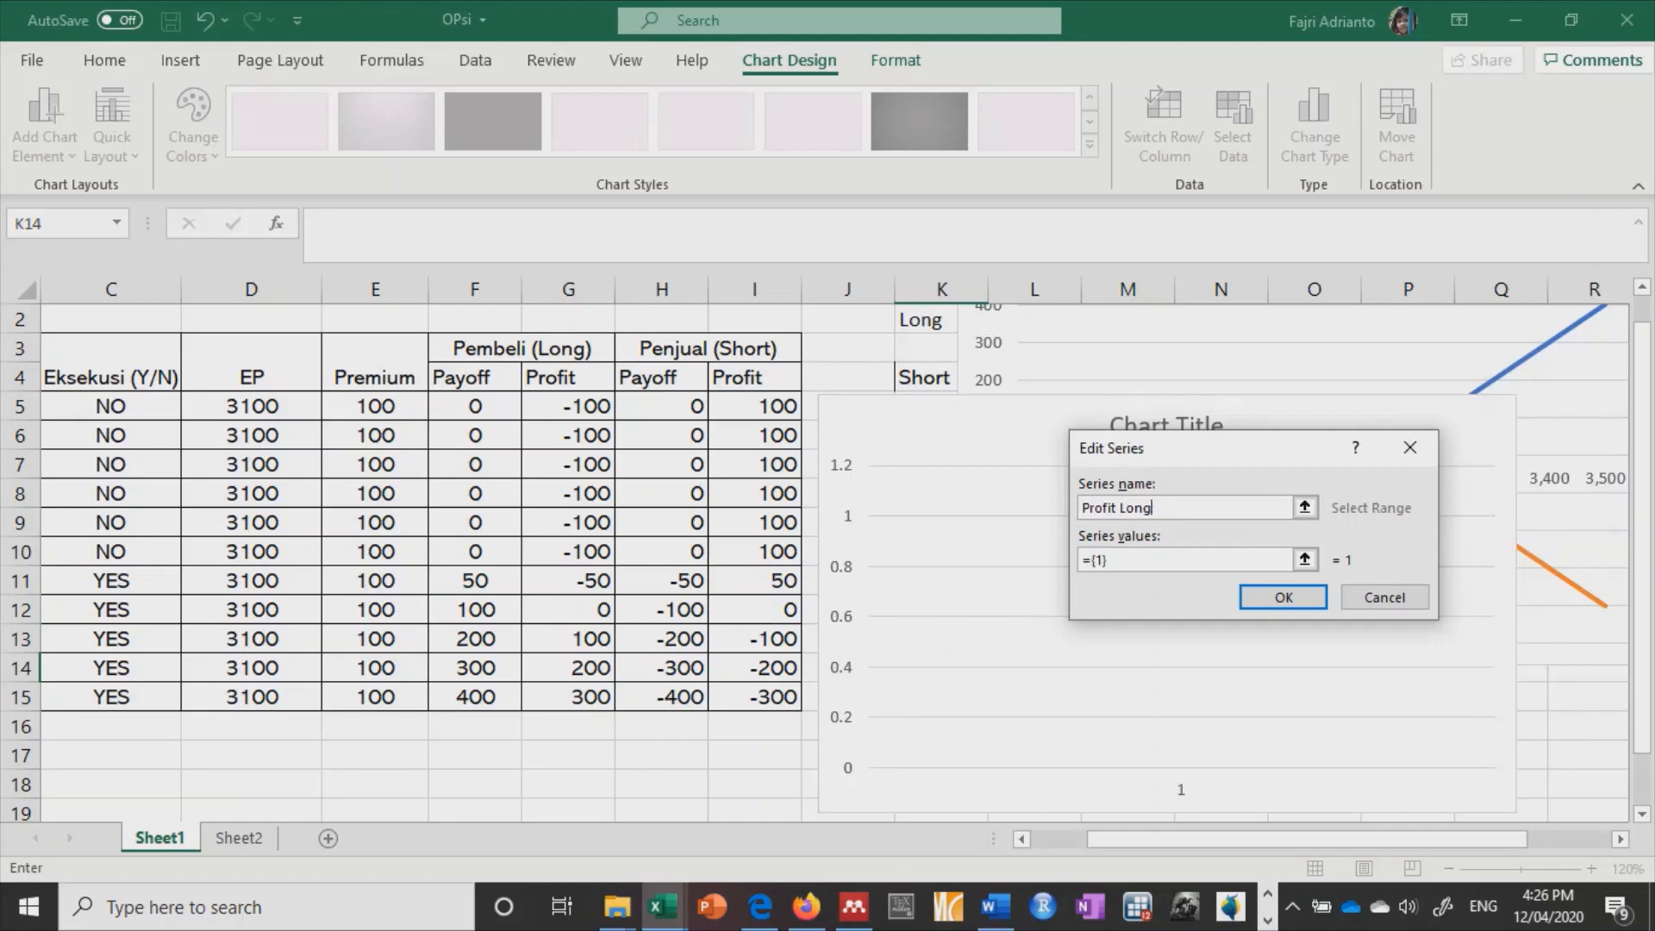
left_click(568, 406)
left_click_drag(568, 406, 568, 696)
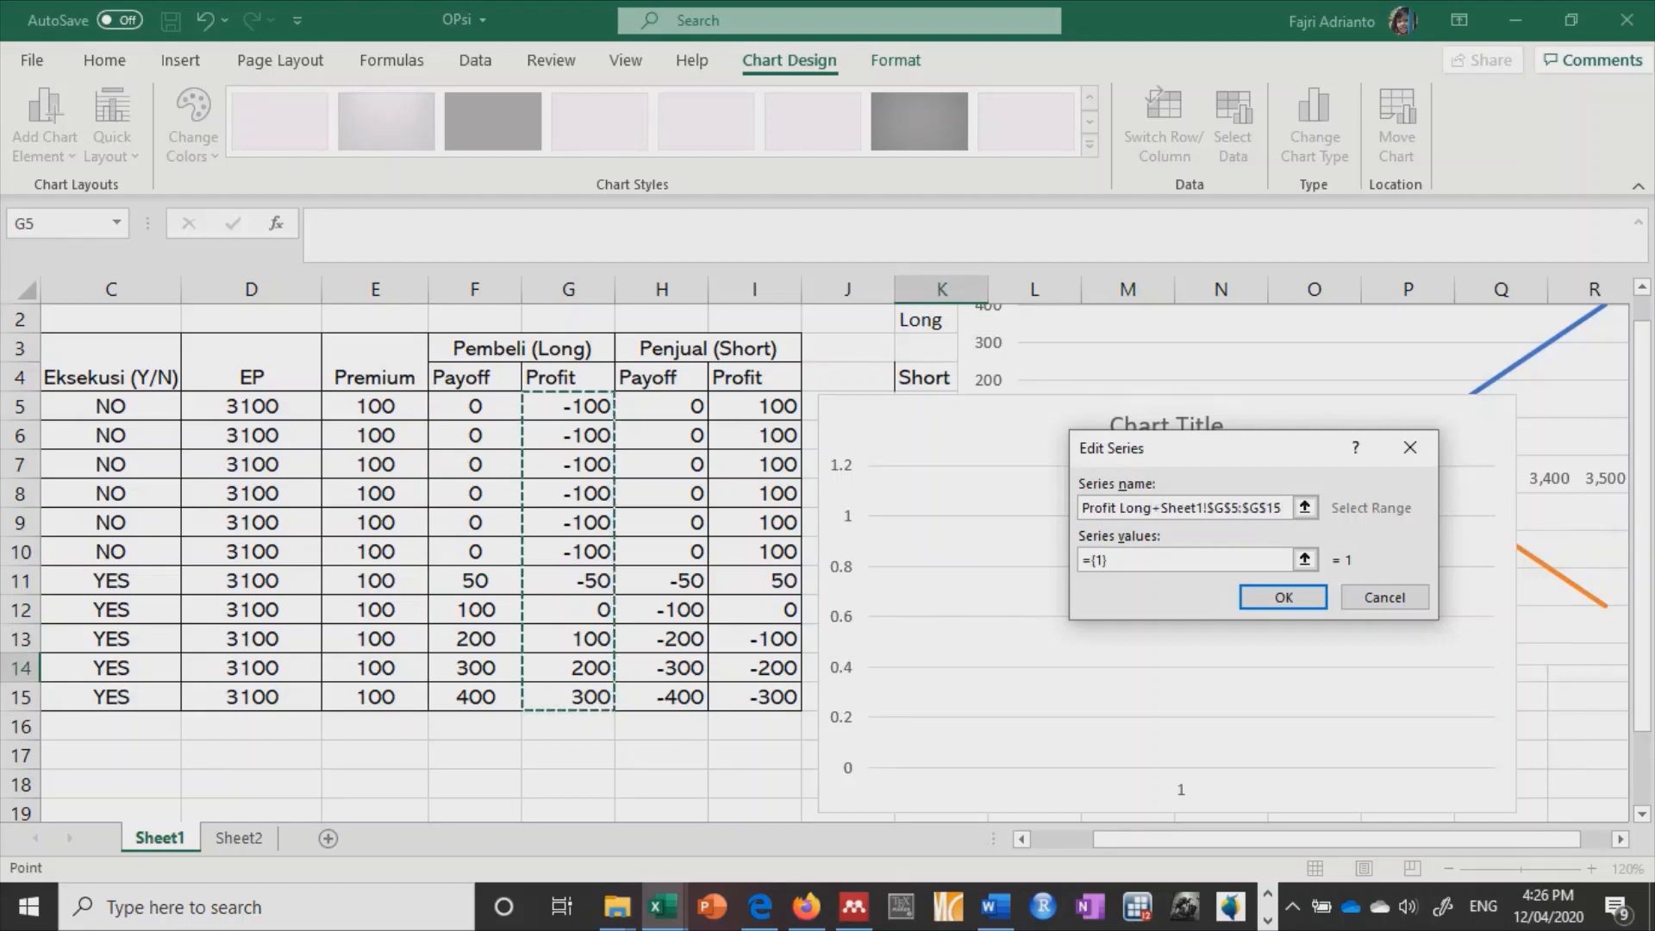
left_click(1283, 597)
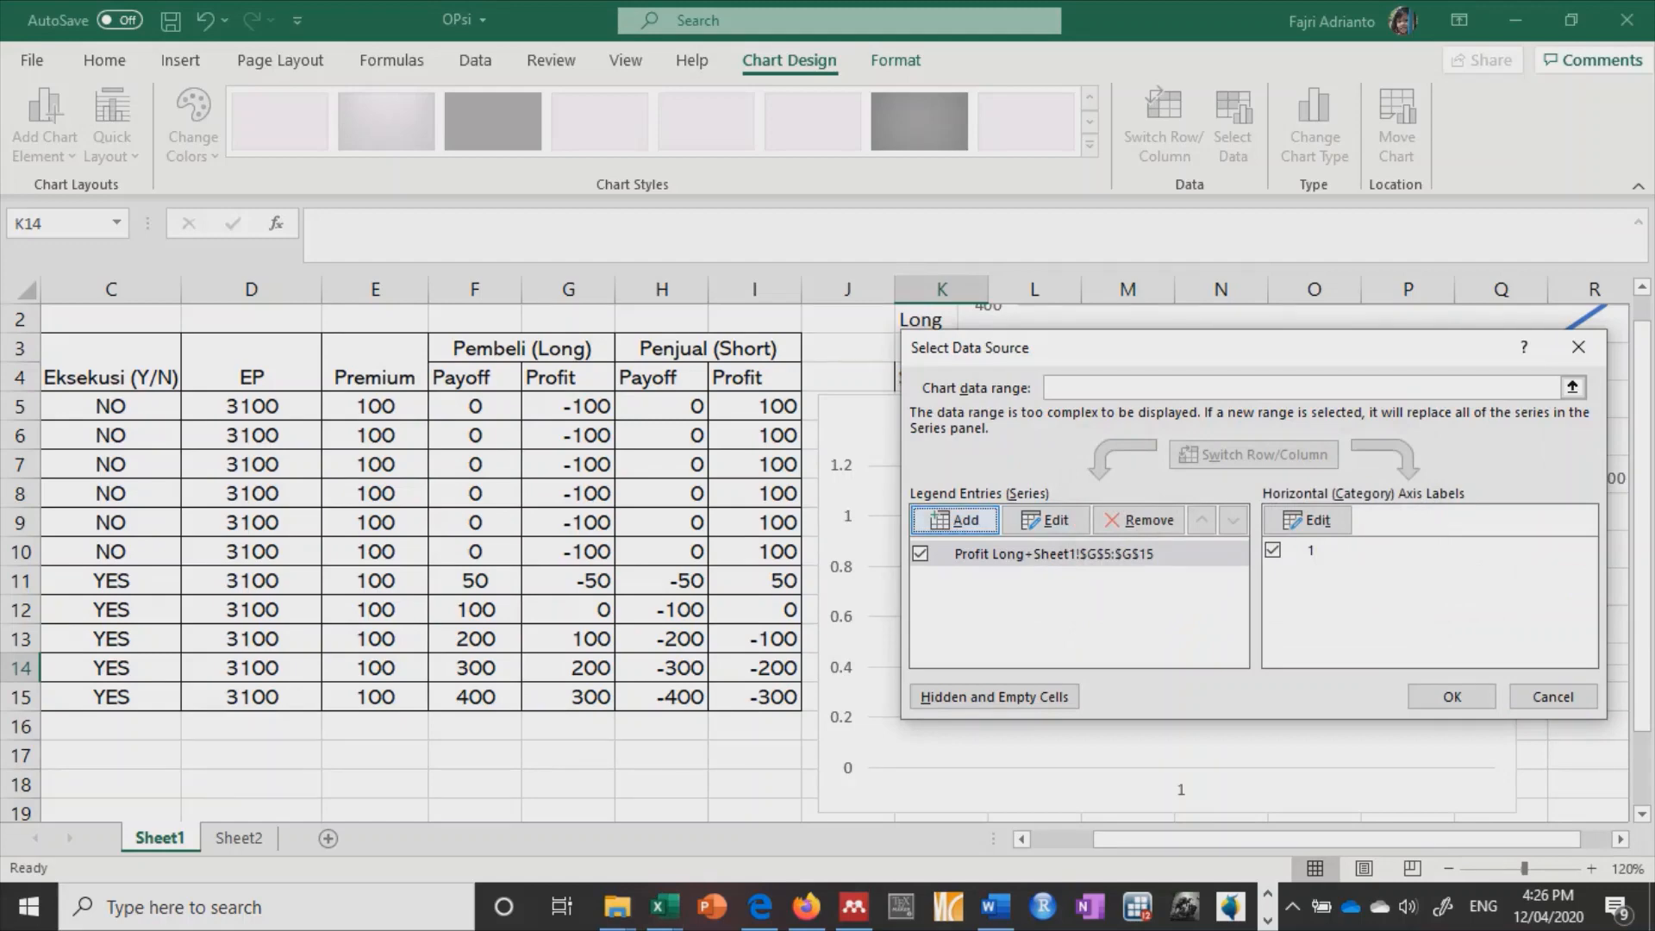
Step: Add a second series named Profit Short to the new chart, with the seller's profits in I5:I15 as its values
key("Return")
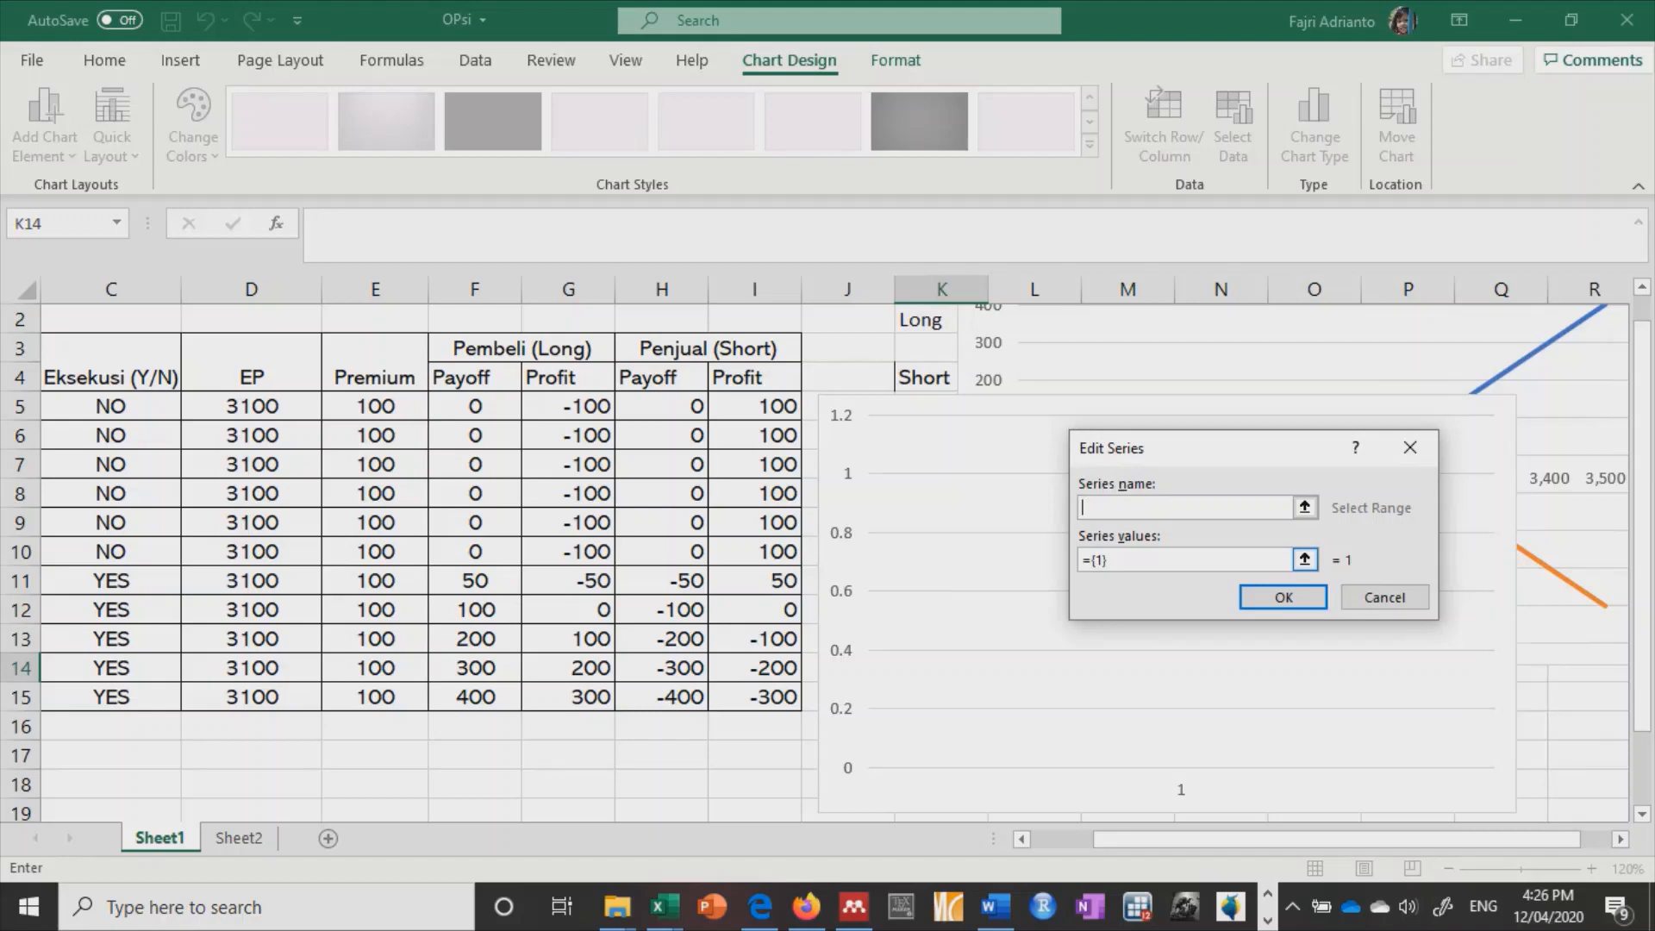
type("Profit Short")
left_click(1304, 559)
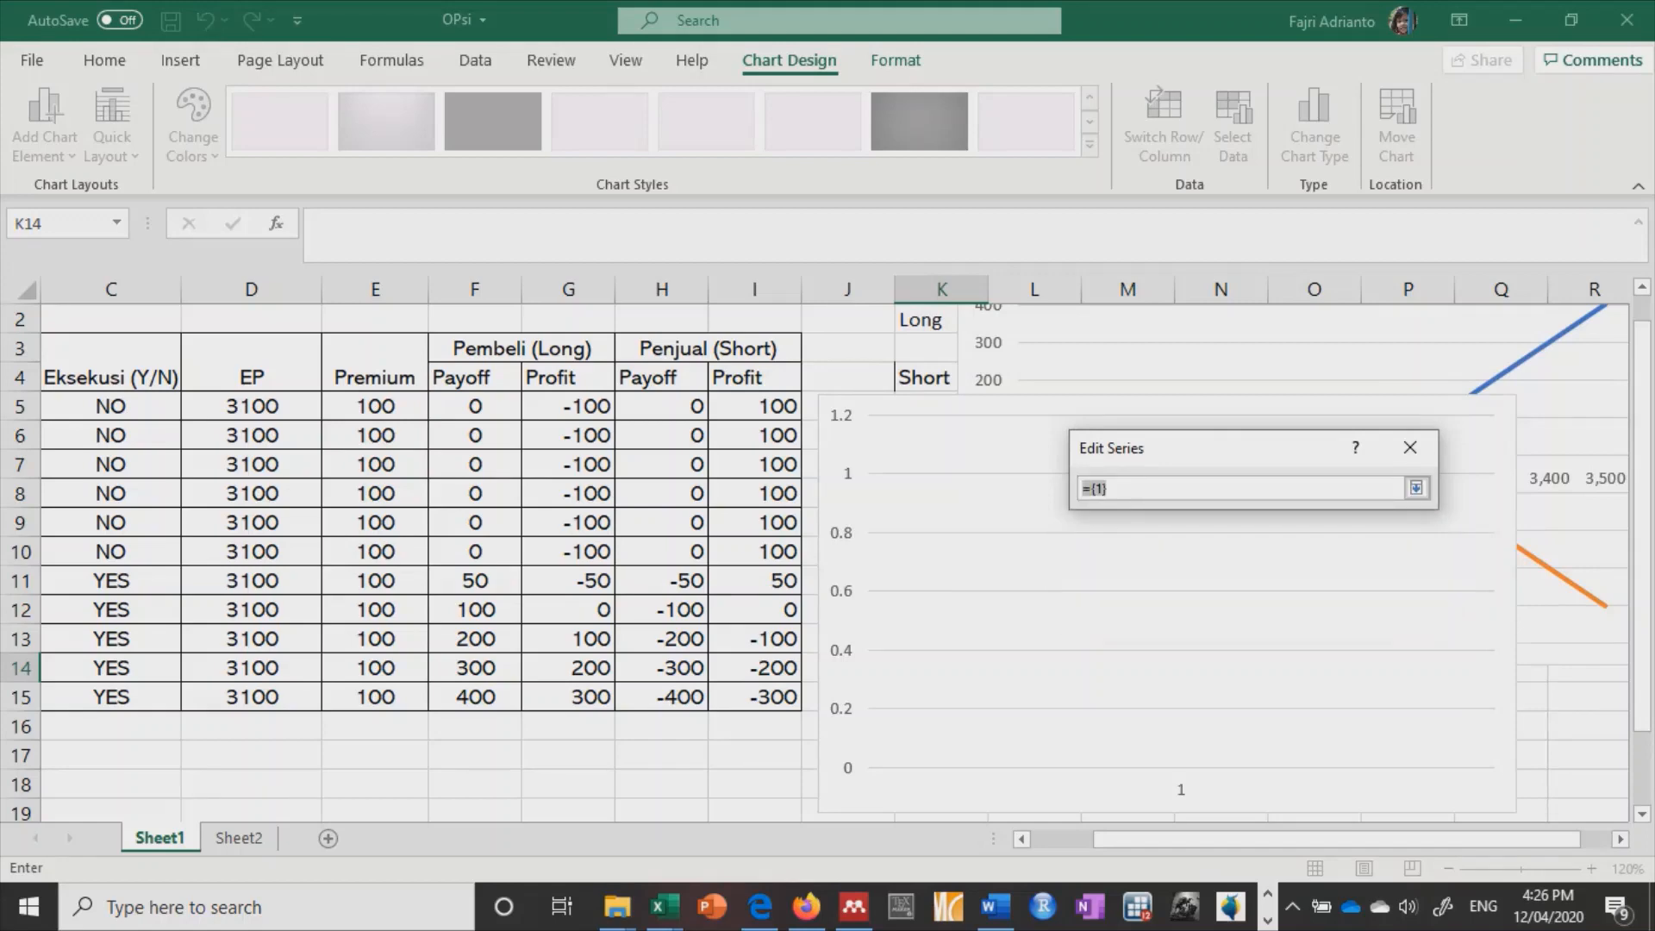
left_click_drag(754, 406, 755, 696)
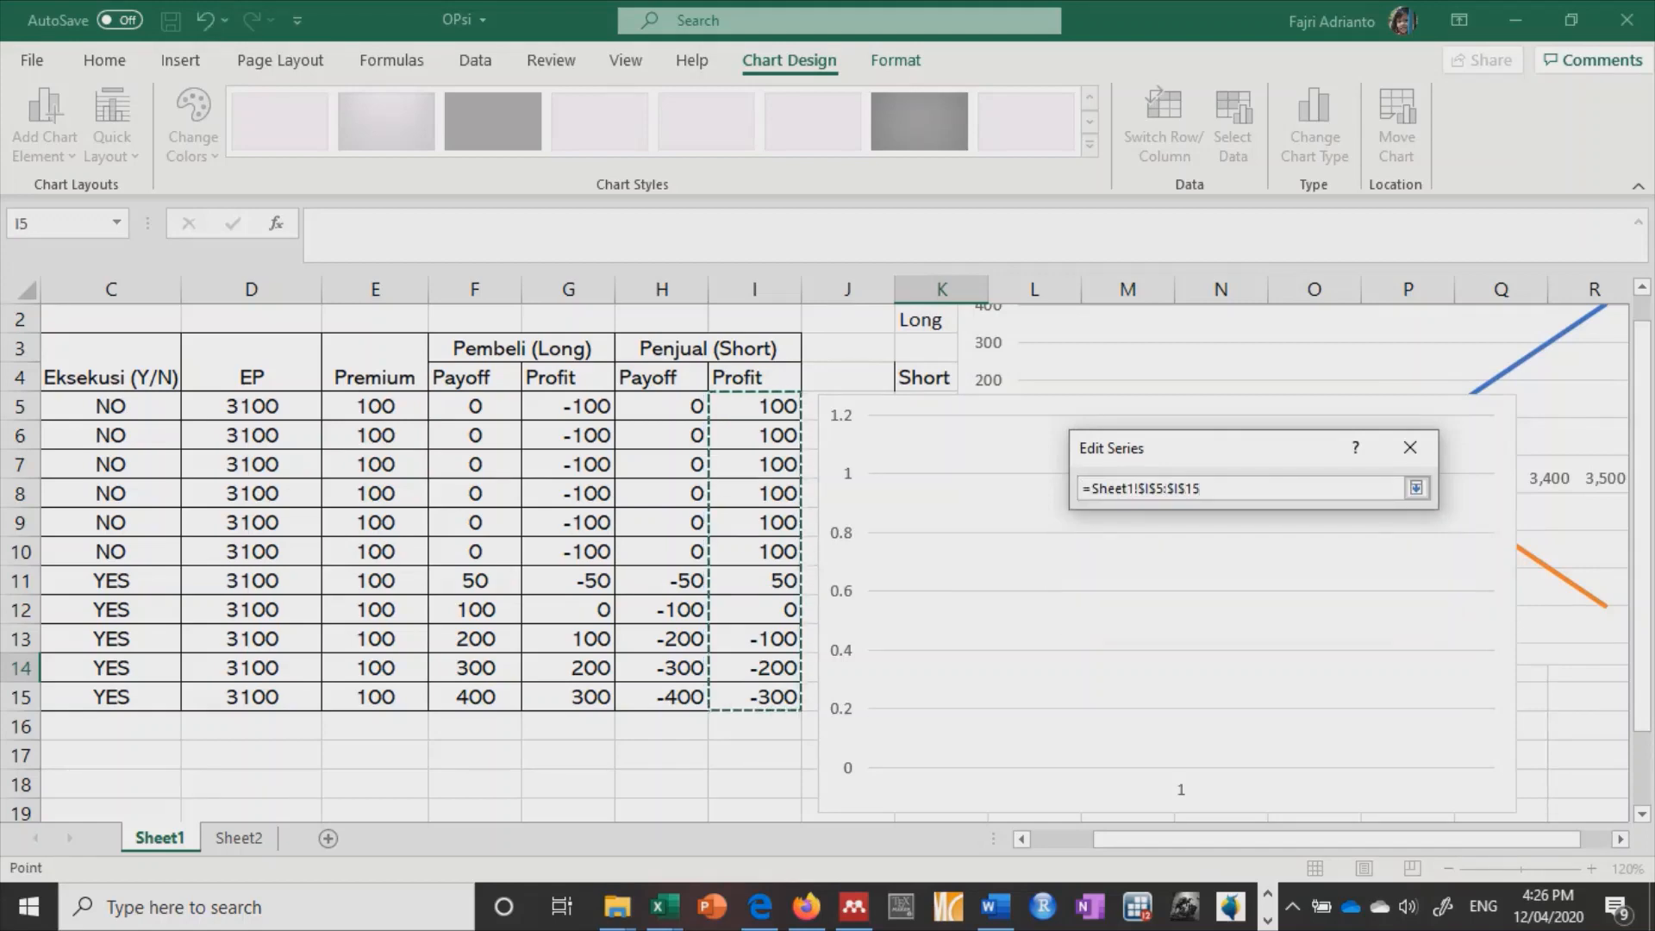
key("Return")
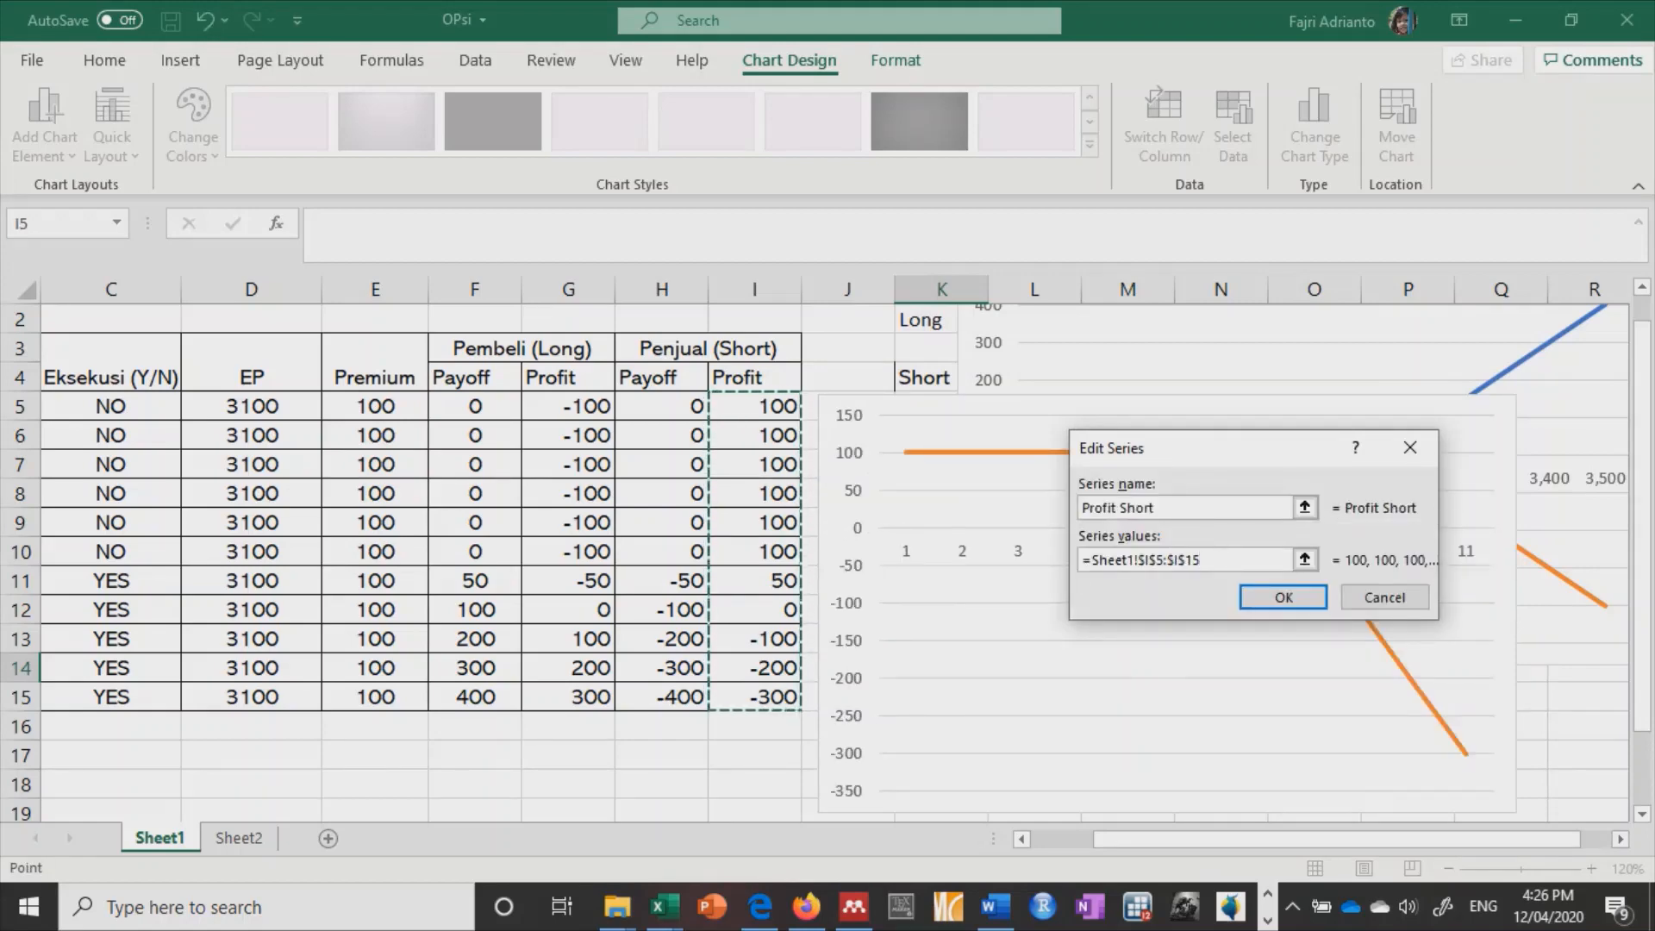
left_click(1283, 597)
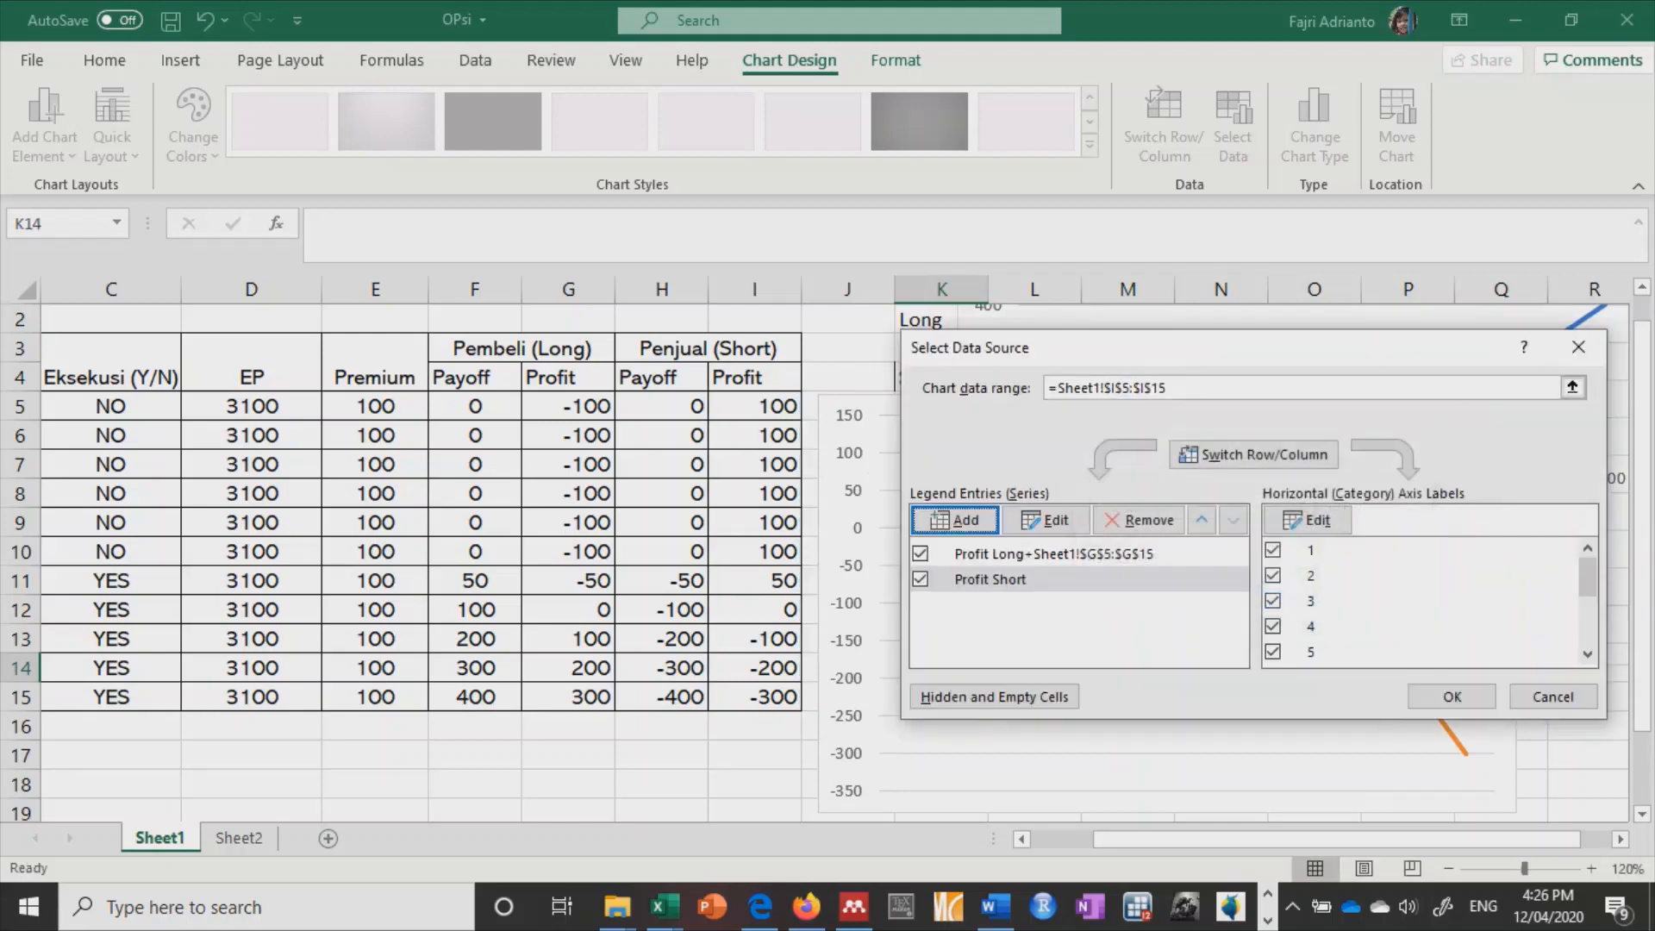
Step: Correct the first series so that its name is Profit Long and its values are the buyer's profits in G5:G15
left_click(1045, 519)
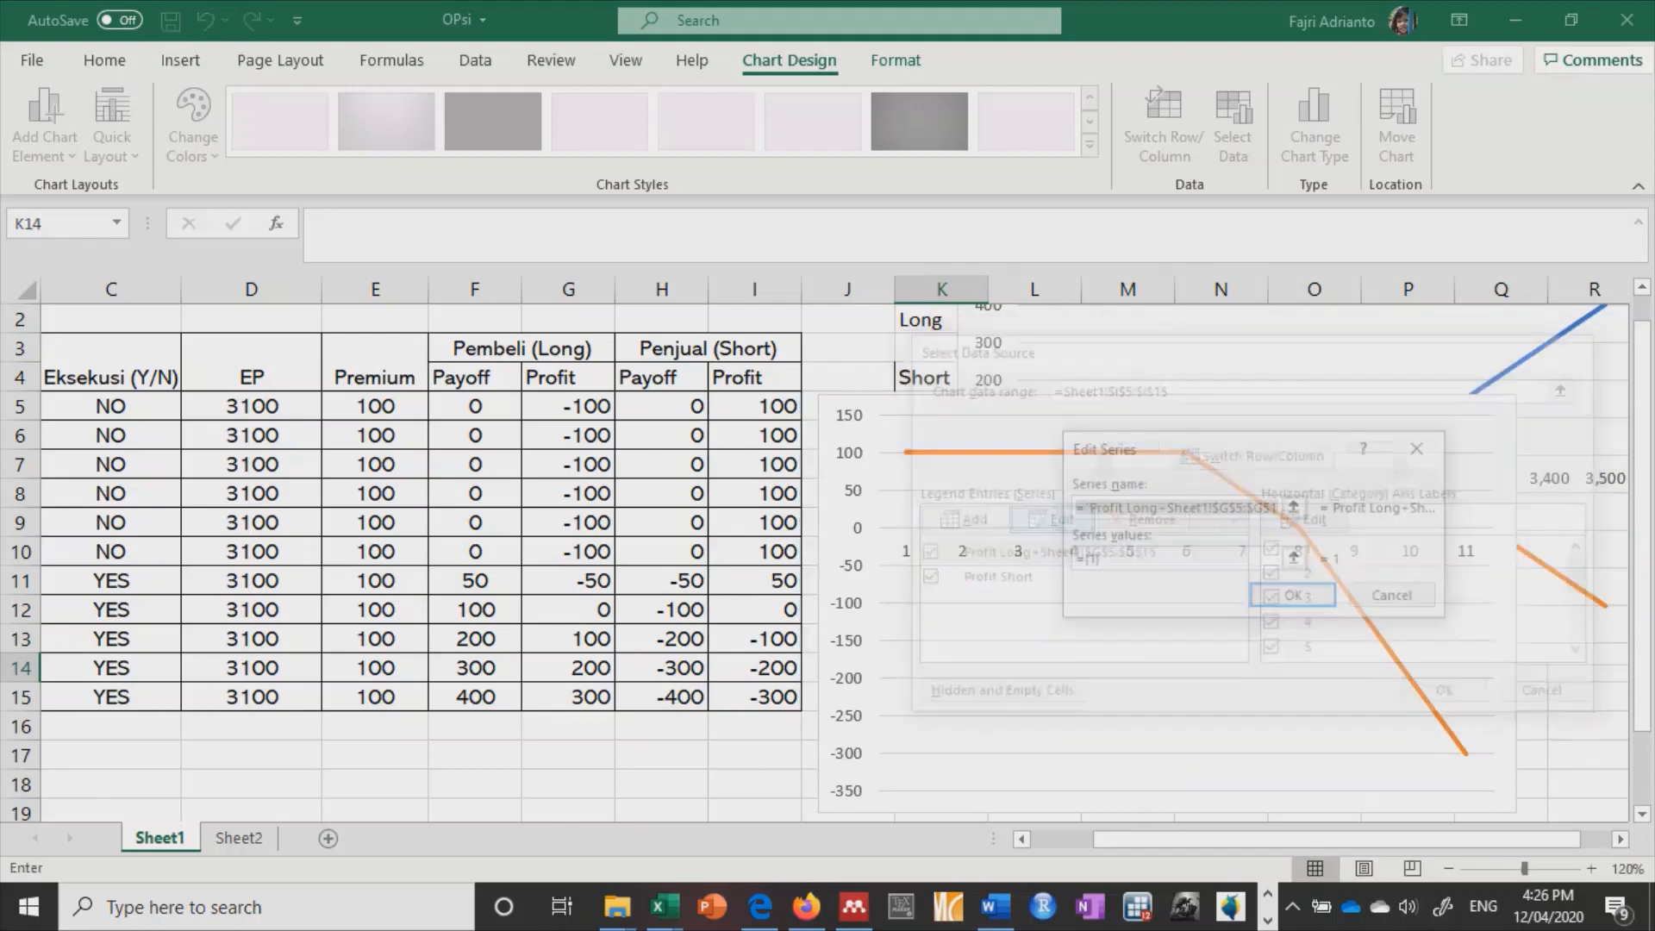
type("P")
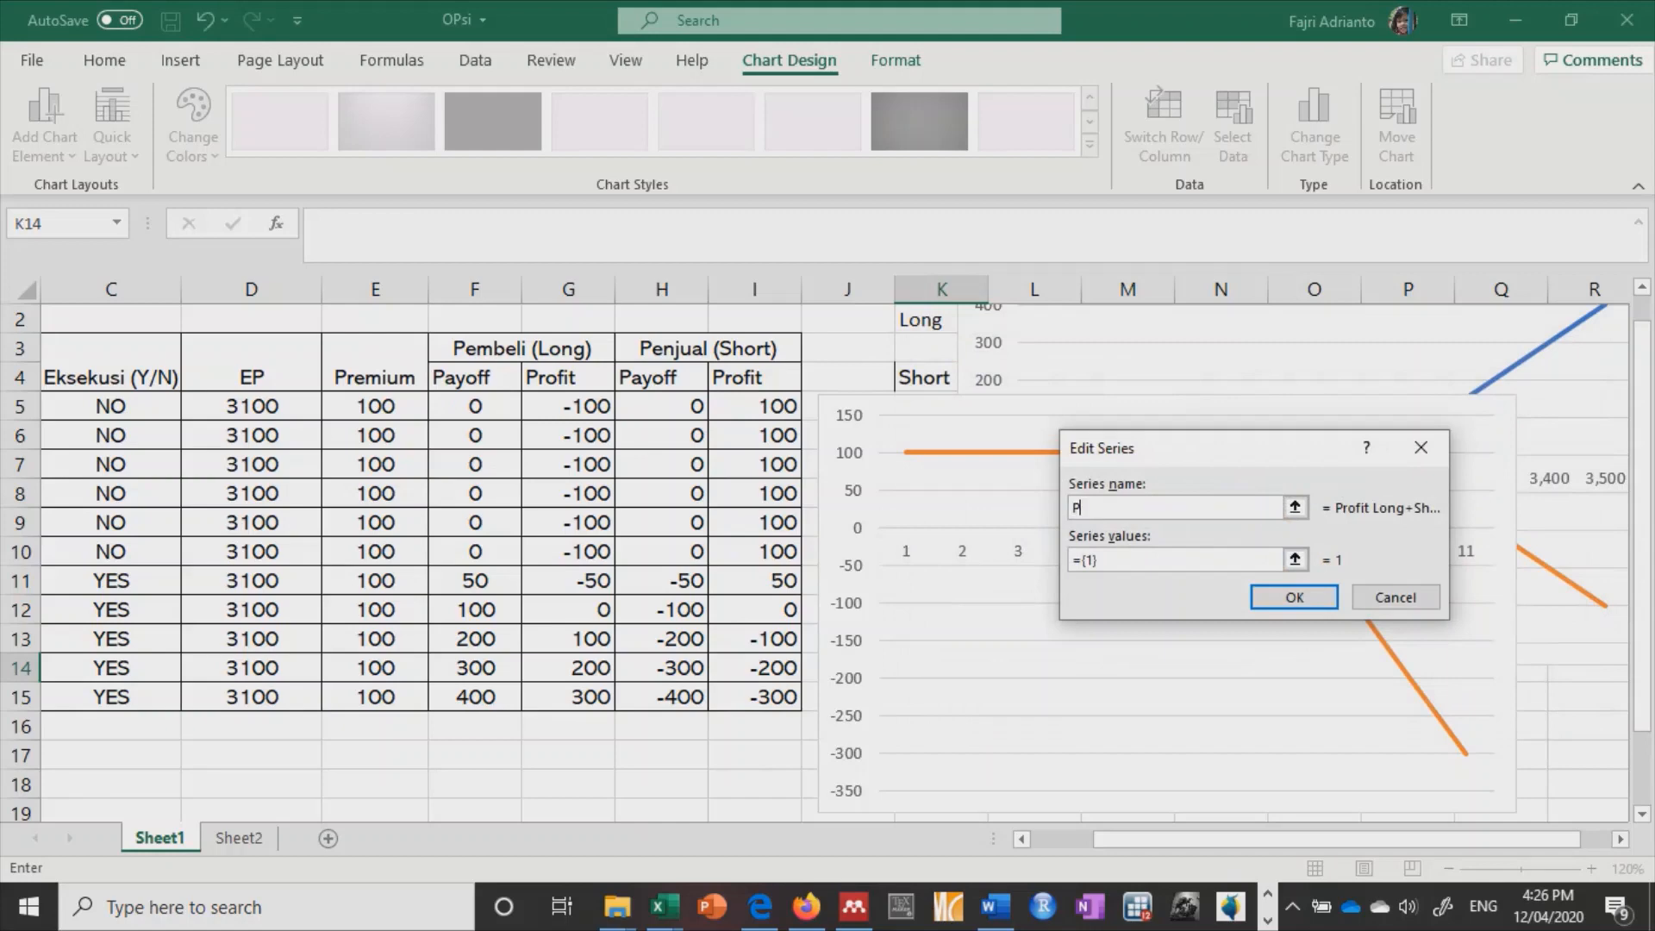
type("rofit Long")
left_click(1295, 560)
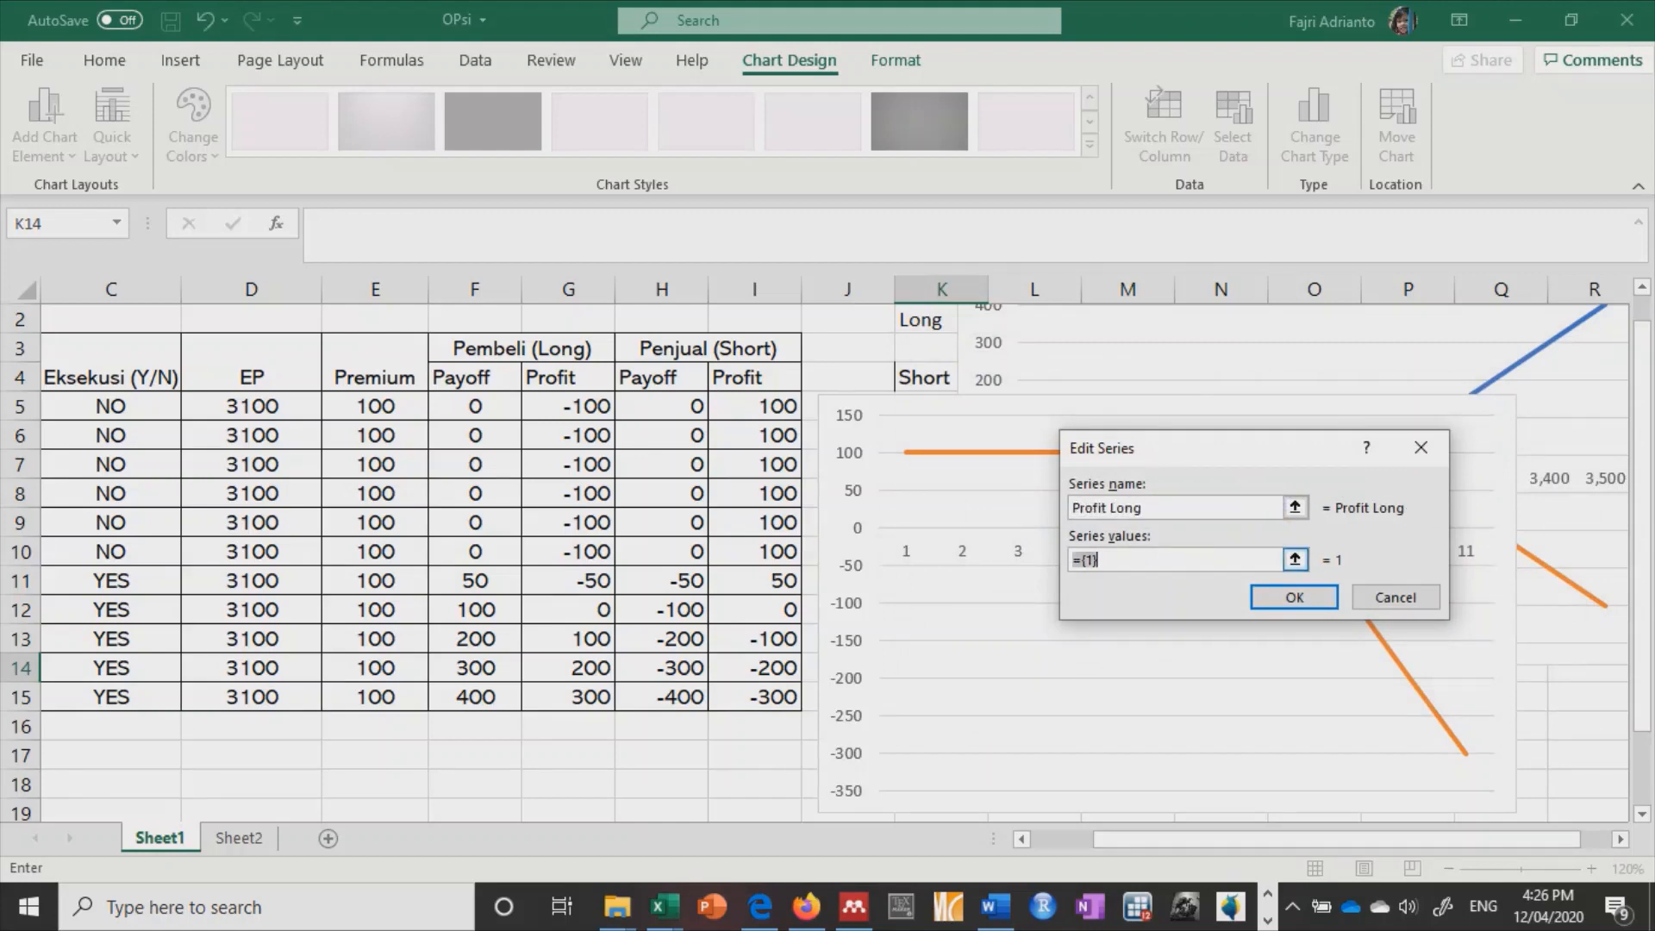
left_click(568, 406)
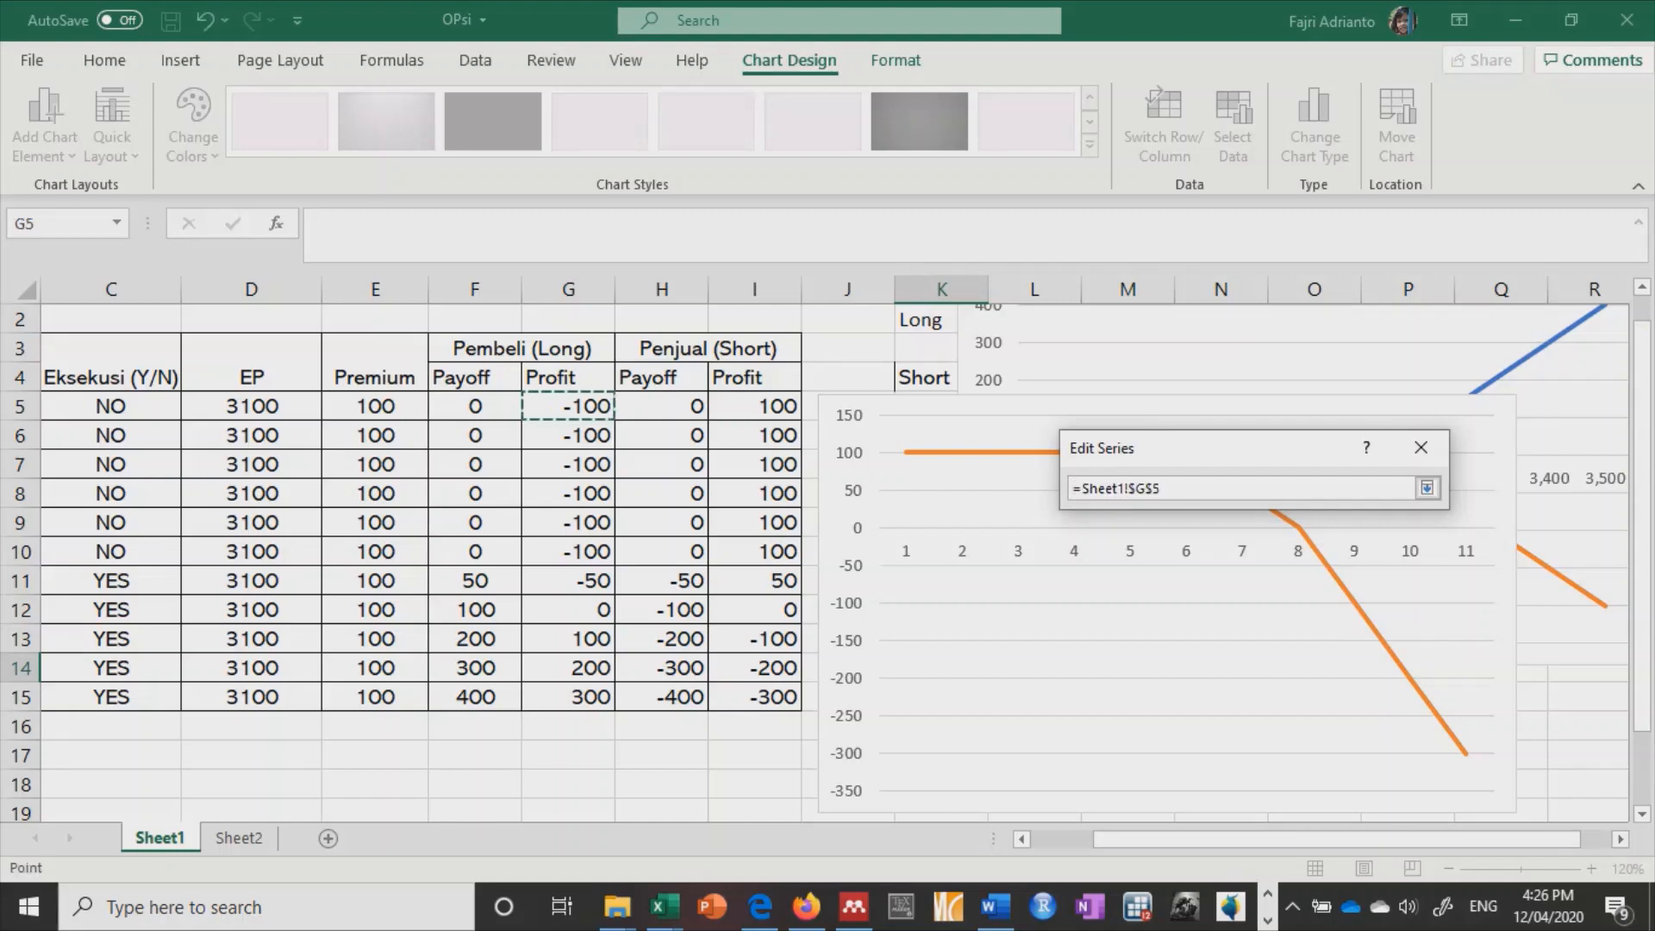
key("ctrl+shift+Down")
scroll(569, 406, "up", 1)
scroll(568, 406, "up", 1)
key("Return")
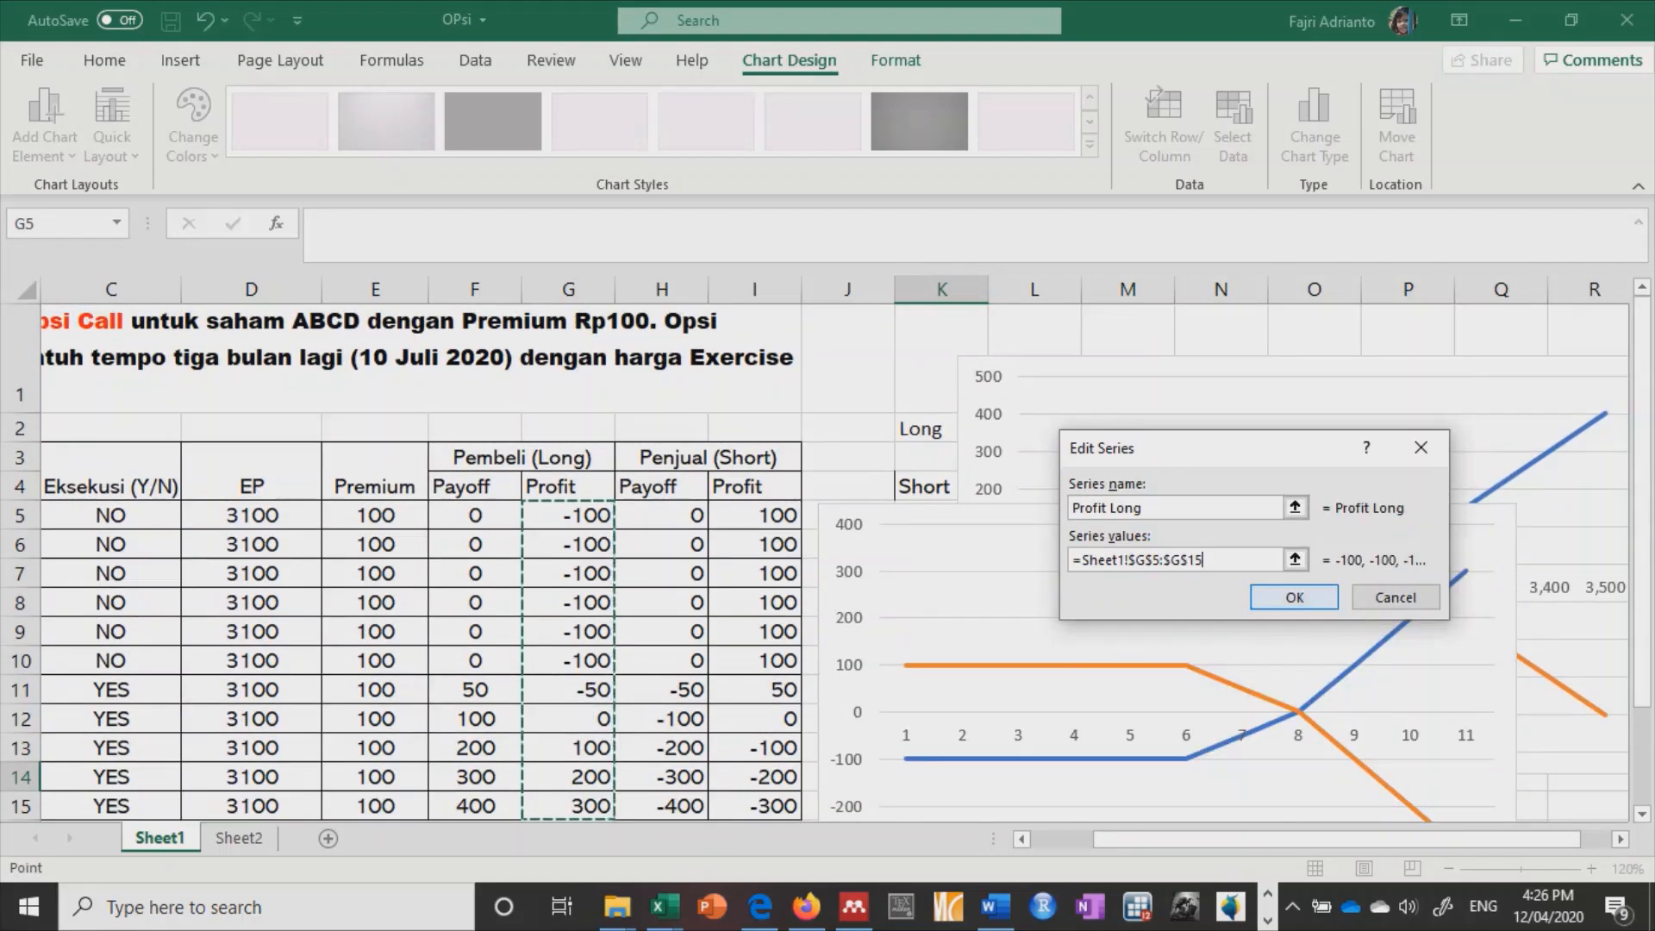
key("Return")
Step: Set the profit chart's horizontal axis labels to the stock prices in B5:B15 and apply the data source
left_click(1308, 521)
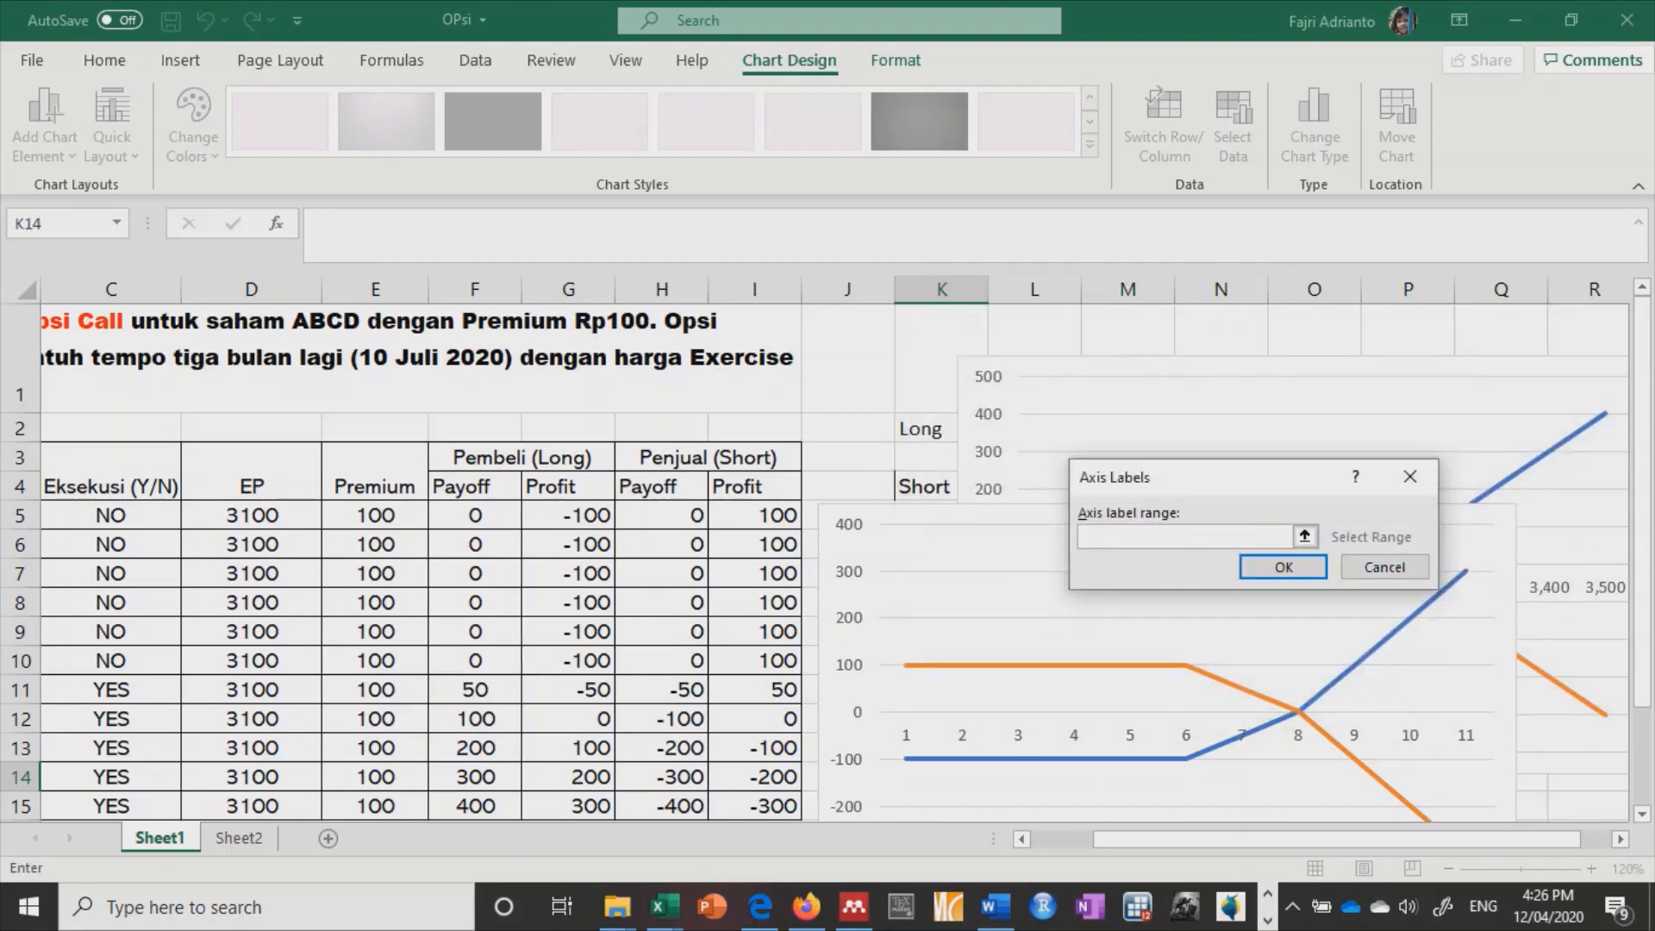
left_click_drag(1151, 839, 1086, 839)
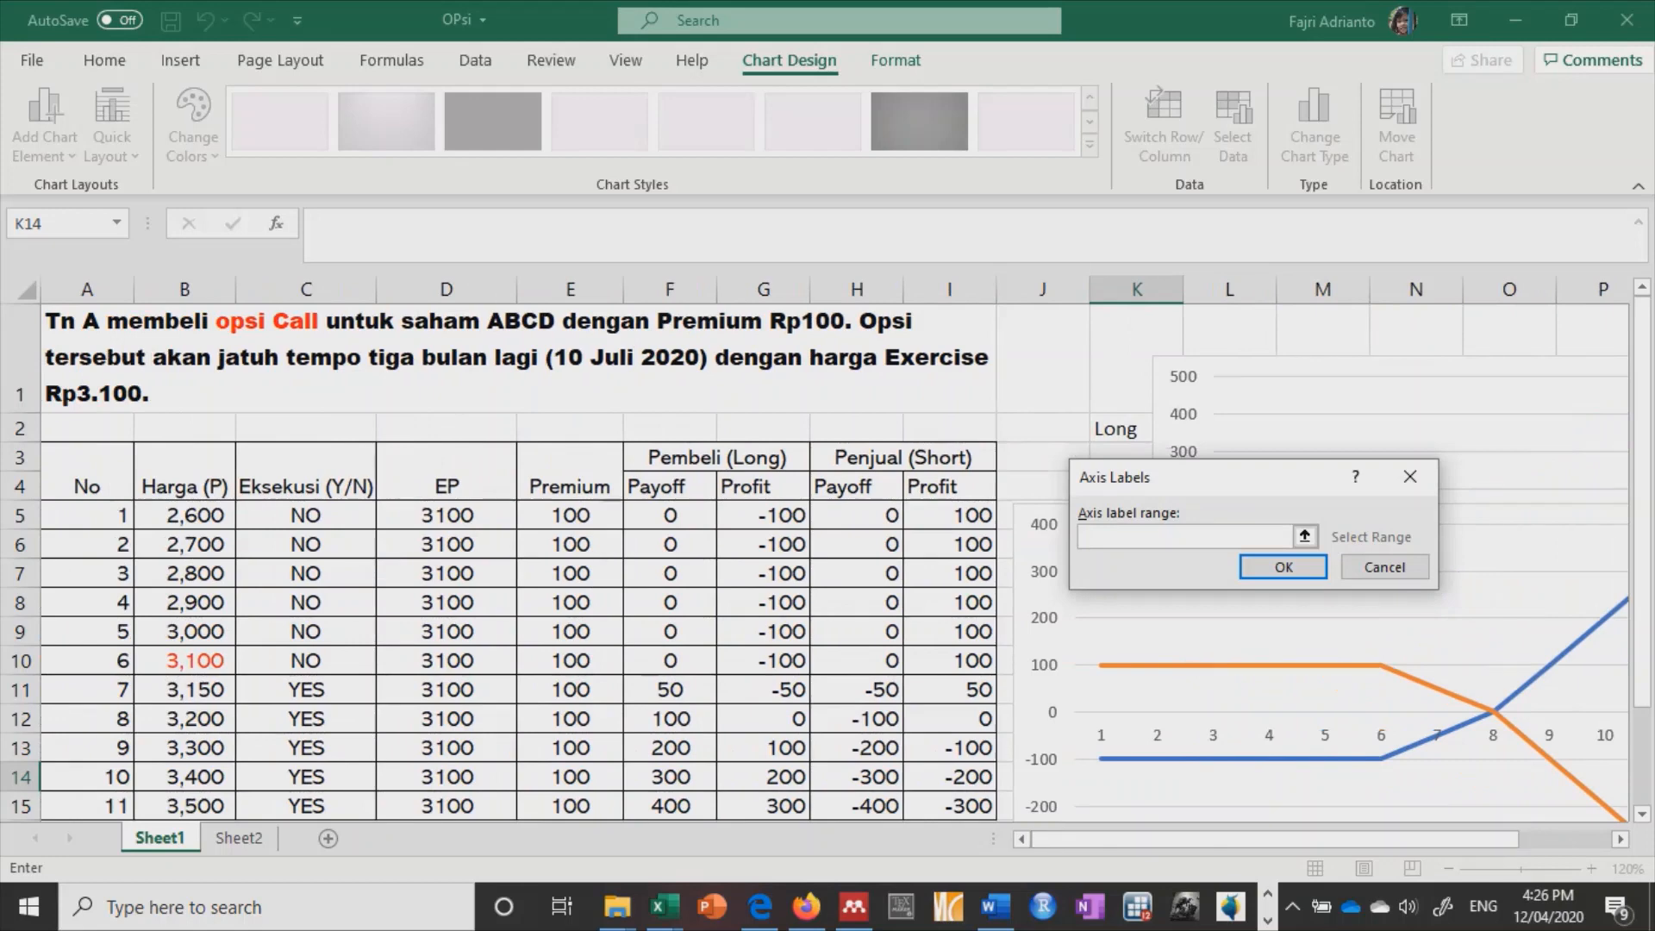
left_click_drag(186, 515, 185, 806)
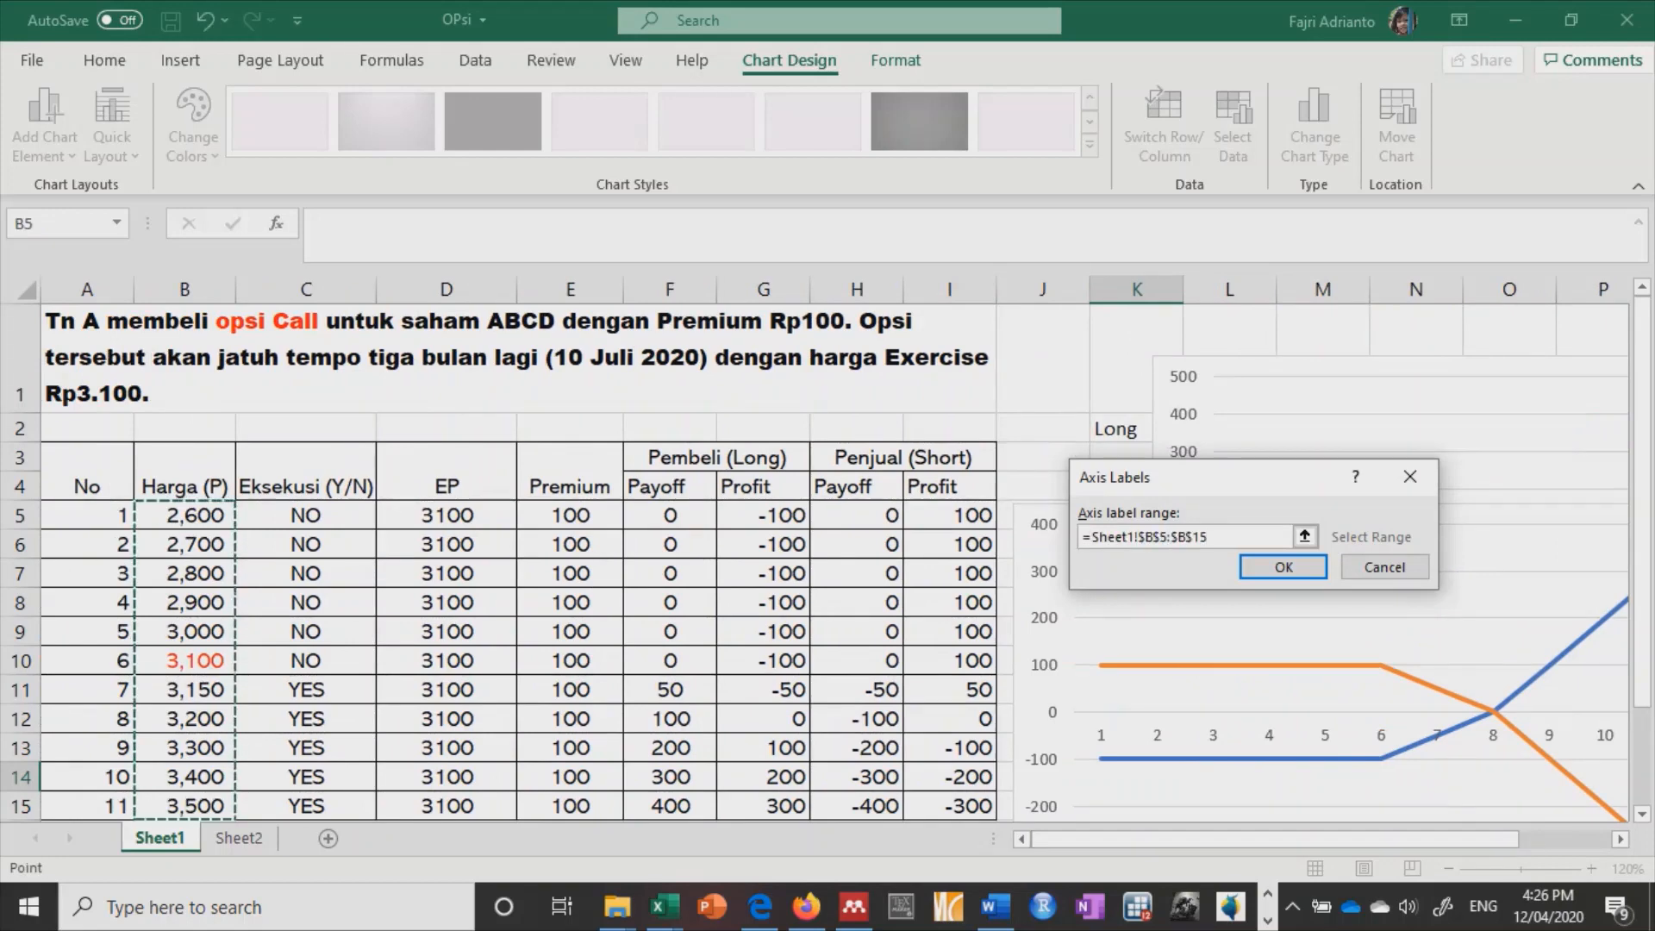
key("Return")
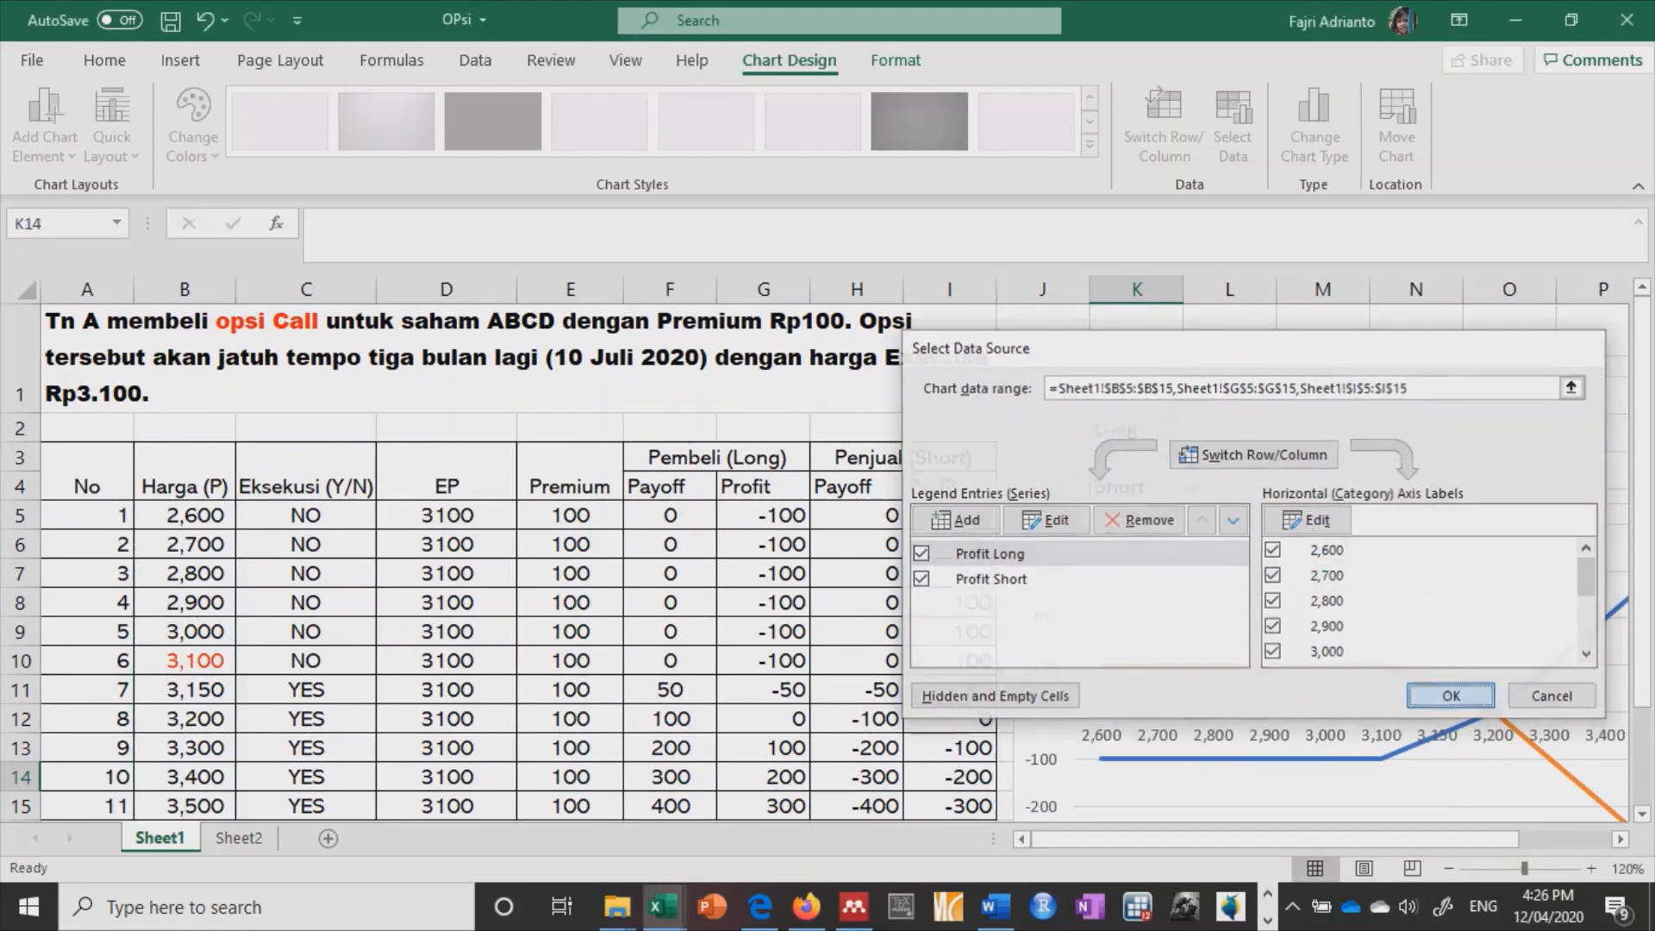
key("Return")
Step: Move the profit chart directly below the payoff chart, with its edge in column K
left_click_drag(1087, 839, 1149, 839)
scroll(835, 562, "down", 1)
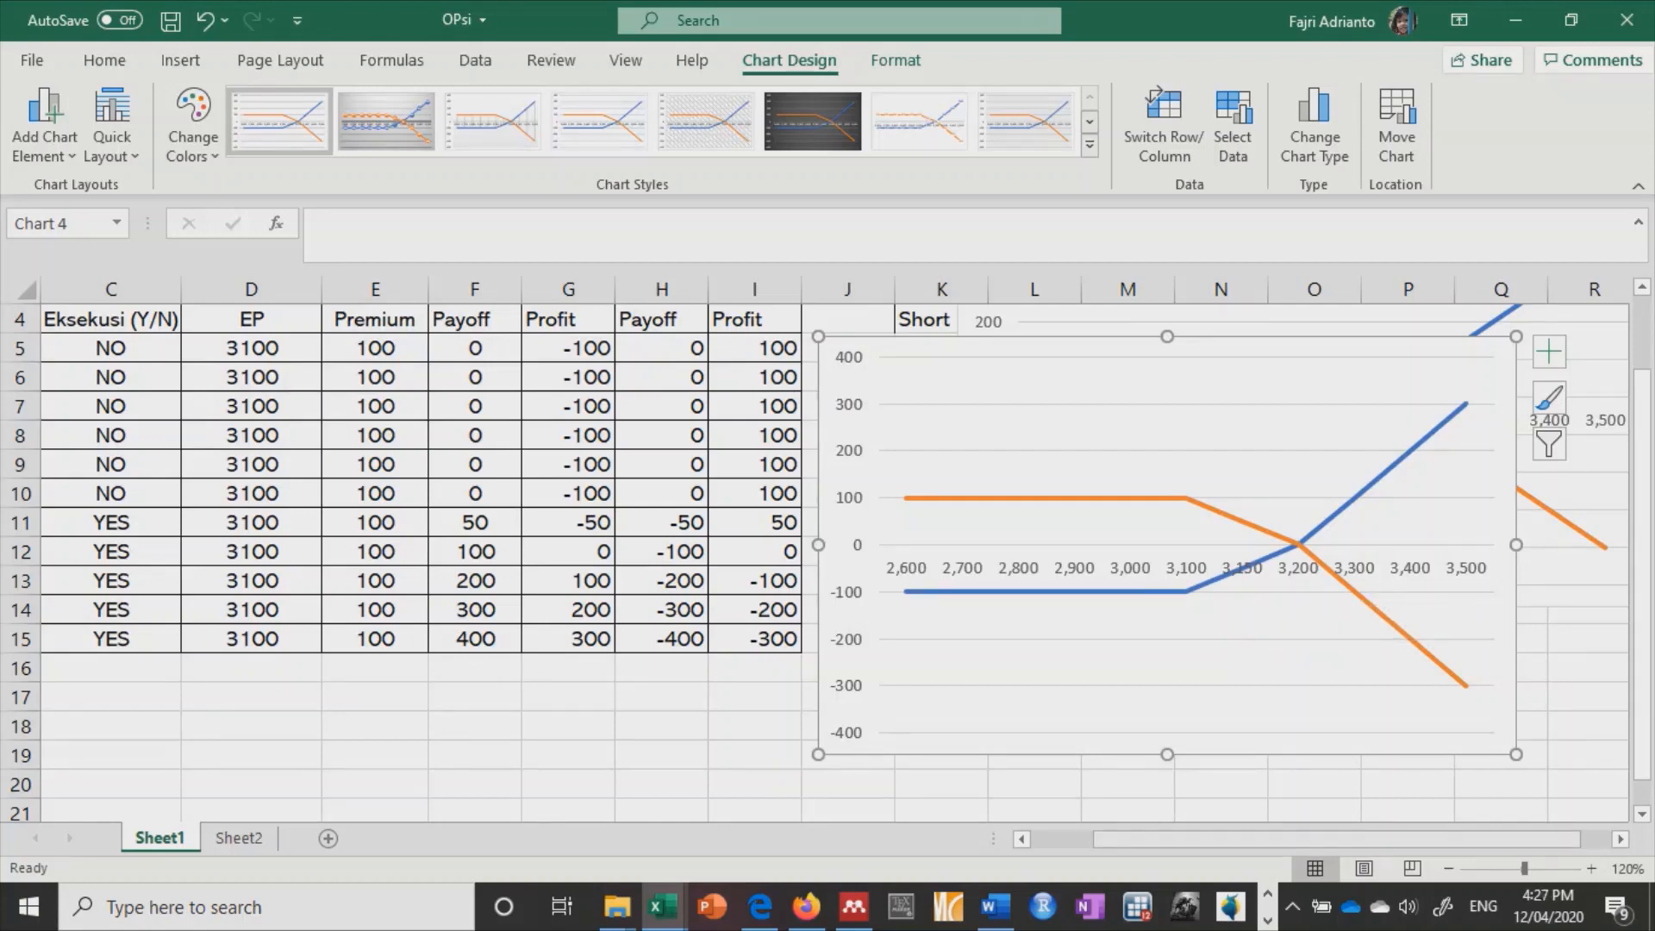
left_click_drag(1034, 344, 1160, 615)
scroll(1160, 615, "down", 1)
scroll(826, 562, "down", 2)
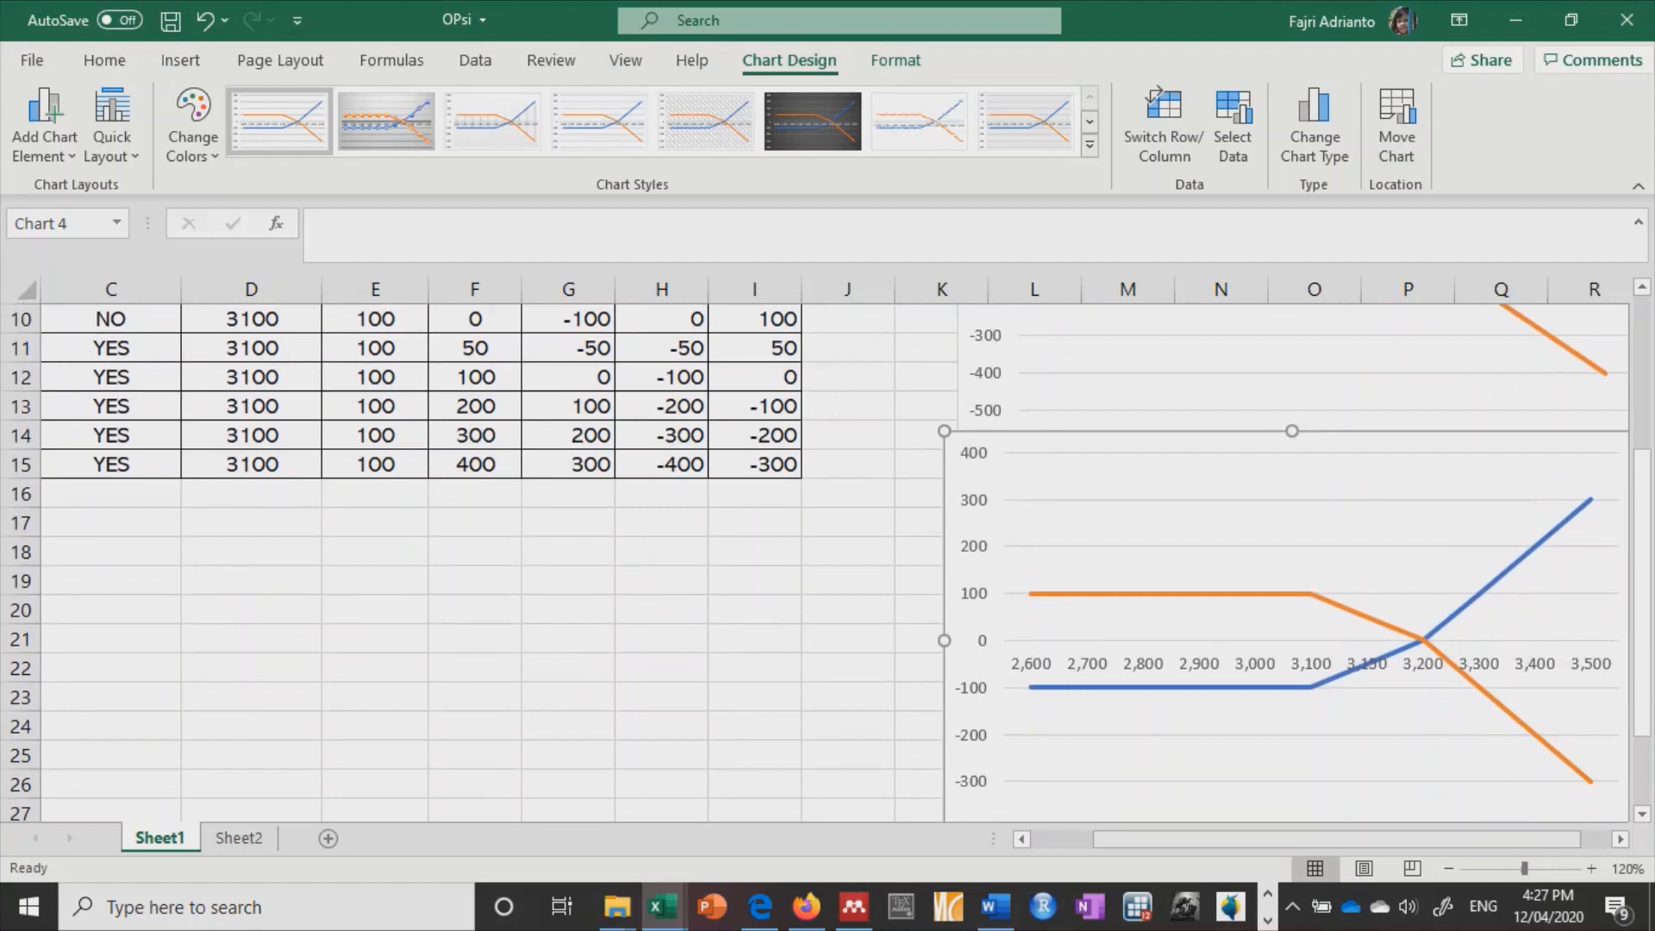
Step: Examine the Profit Long and Profit Short lines up to the 3,500 price, and review the payoff chart and table
scroll(834, 561, "right", 2)
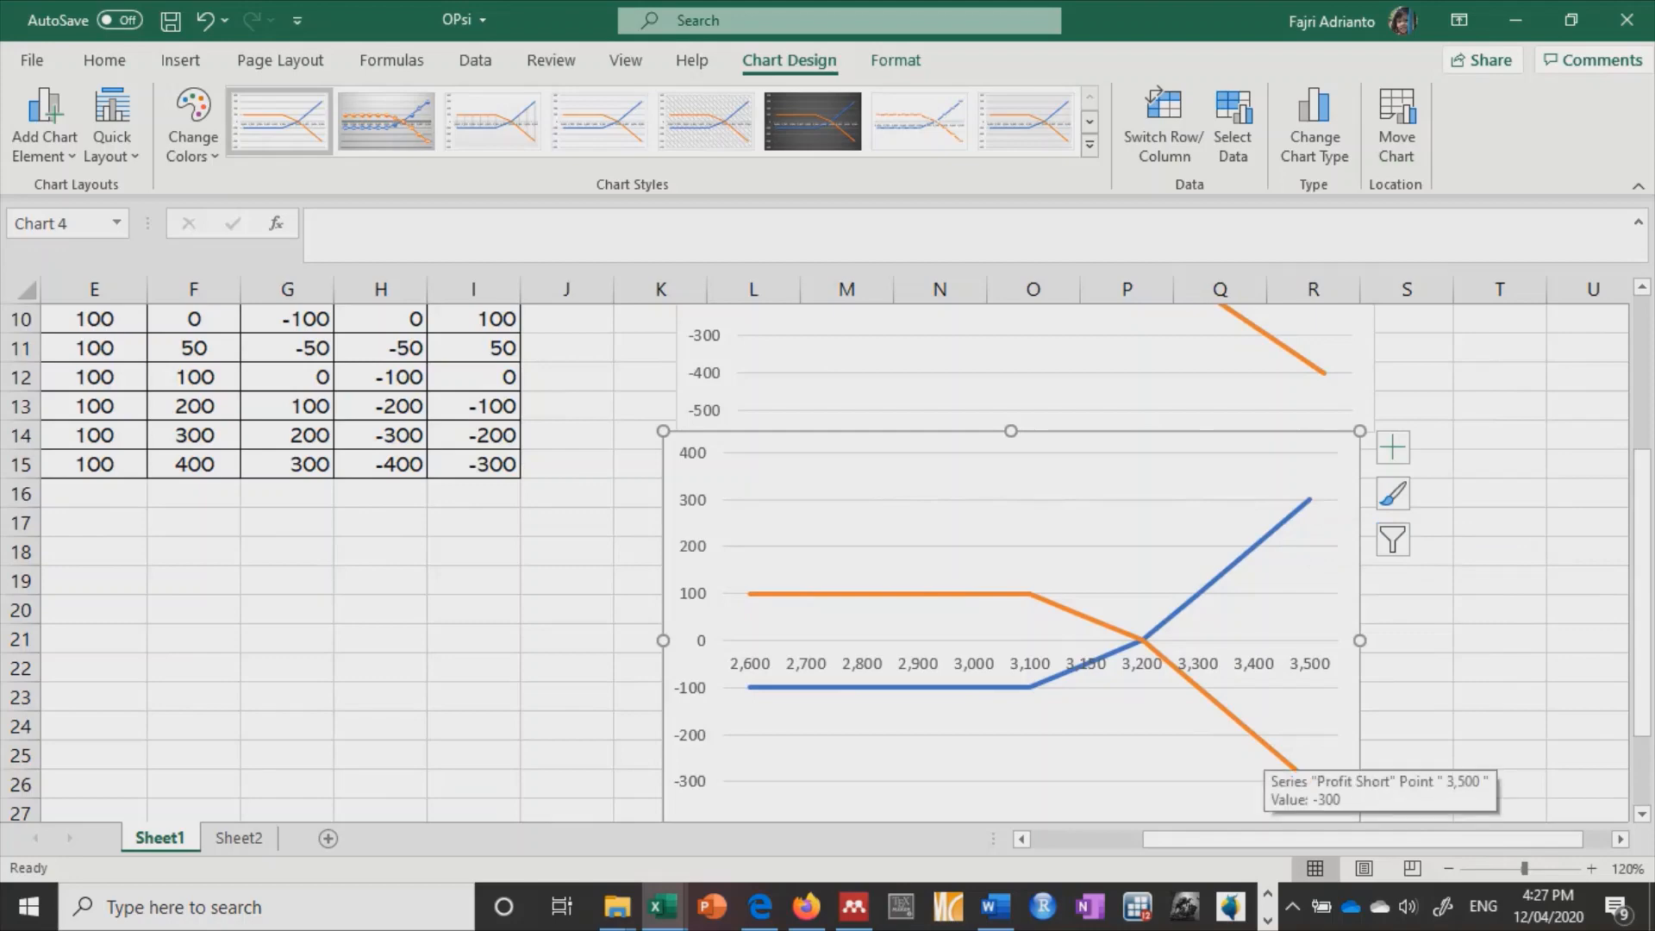
mouse_move(1290, 765)
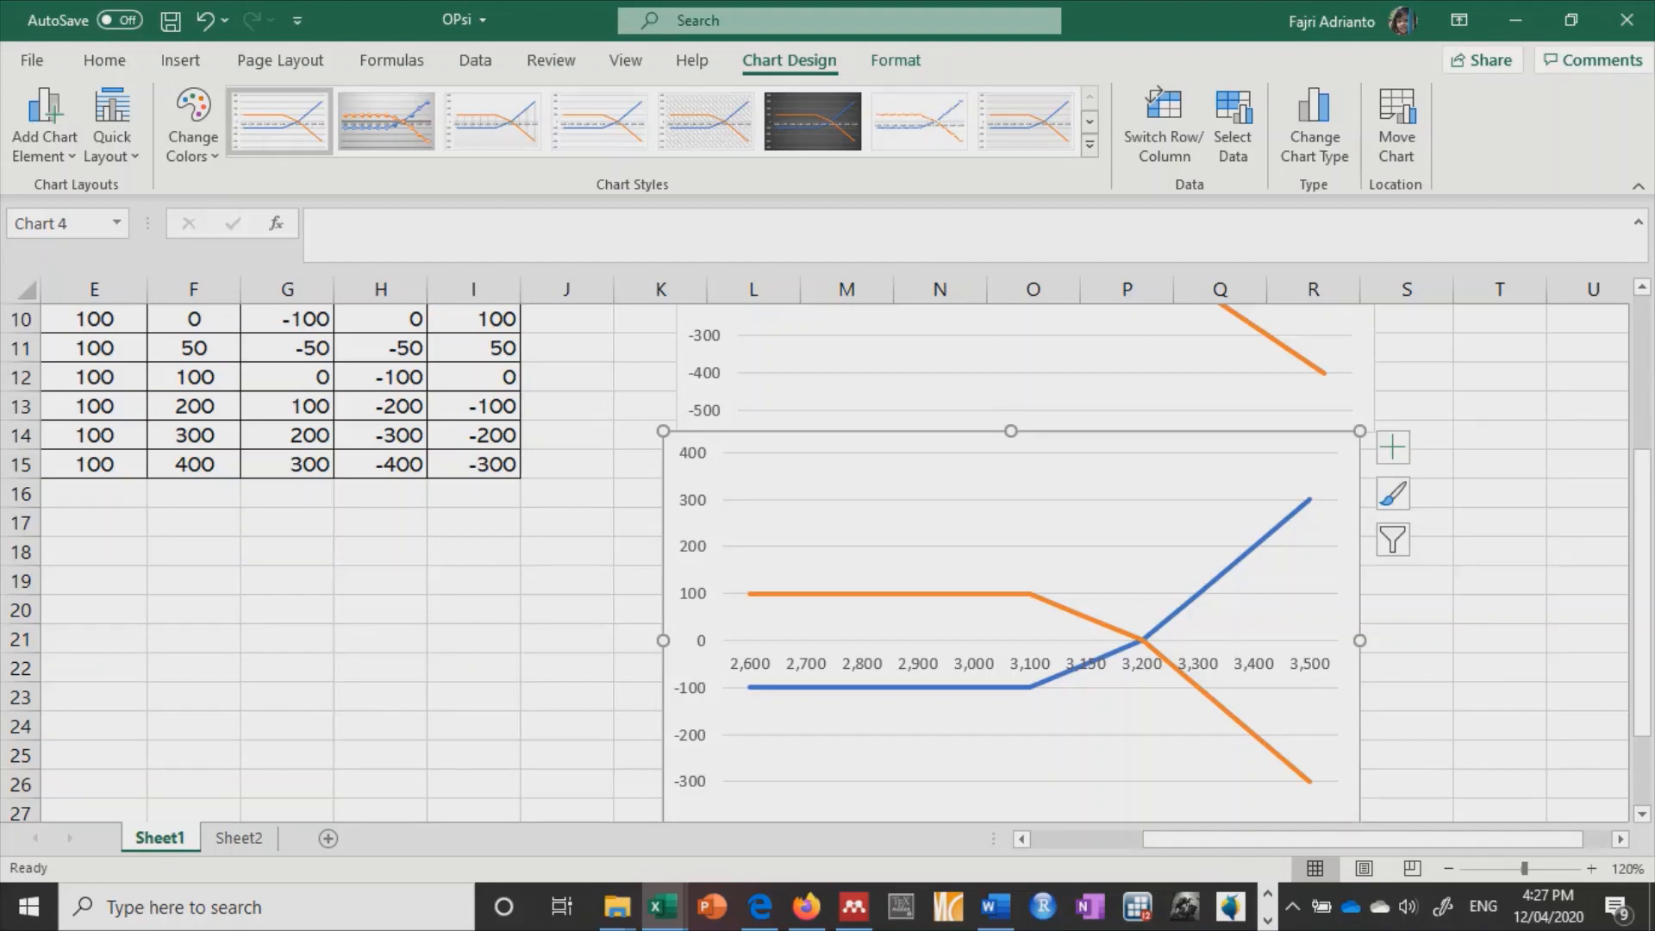
mouse_move(1310, 782)
scroll(827, 560, "up", 3)
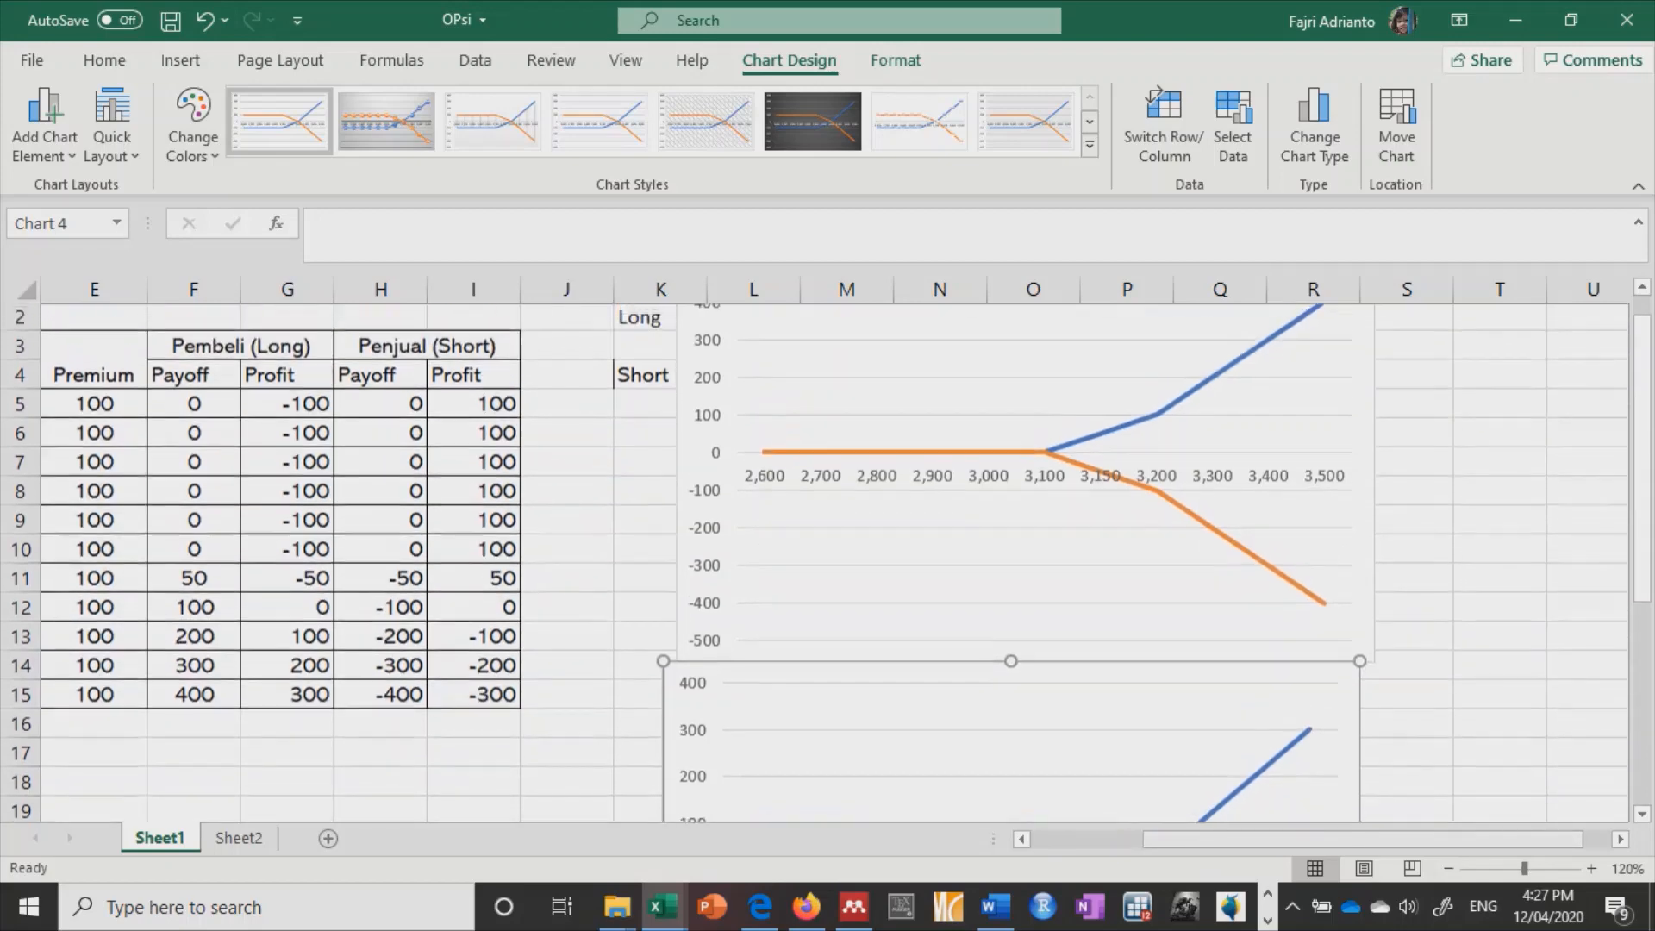
scroll(1206, 797, "up", 1)
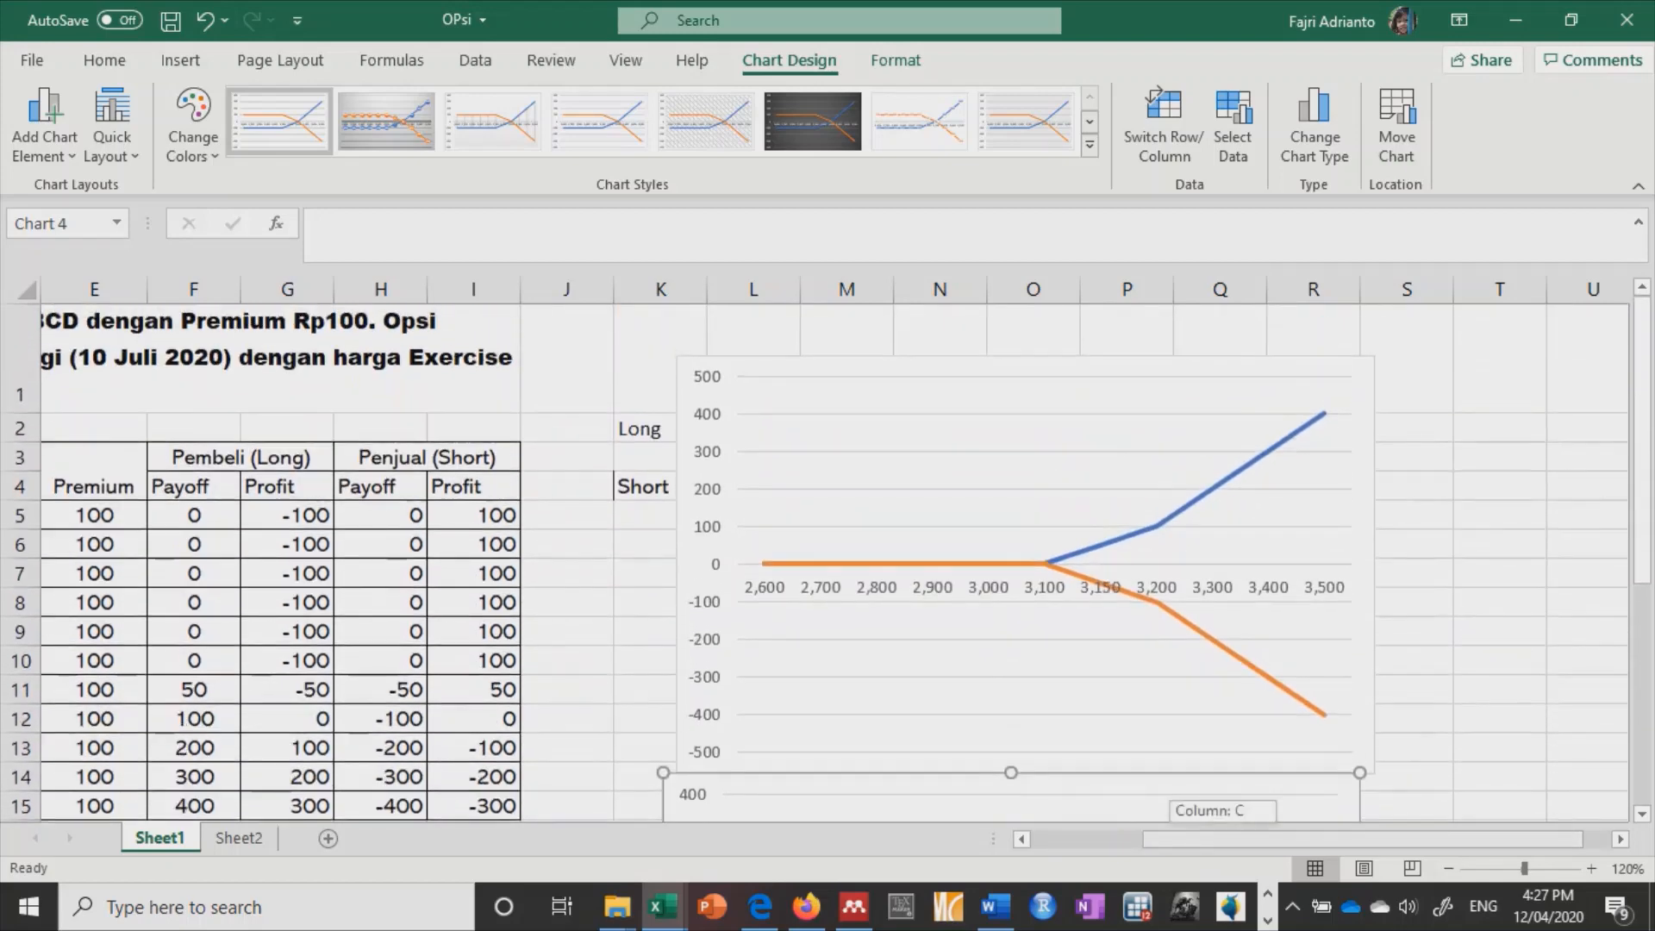
left_click_drag(1223, 838, 1110, 839)
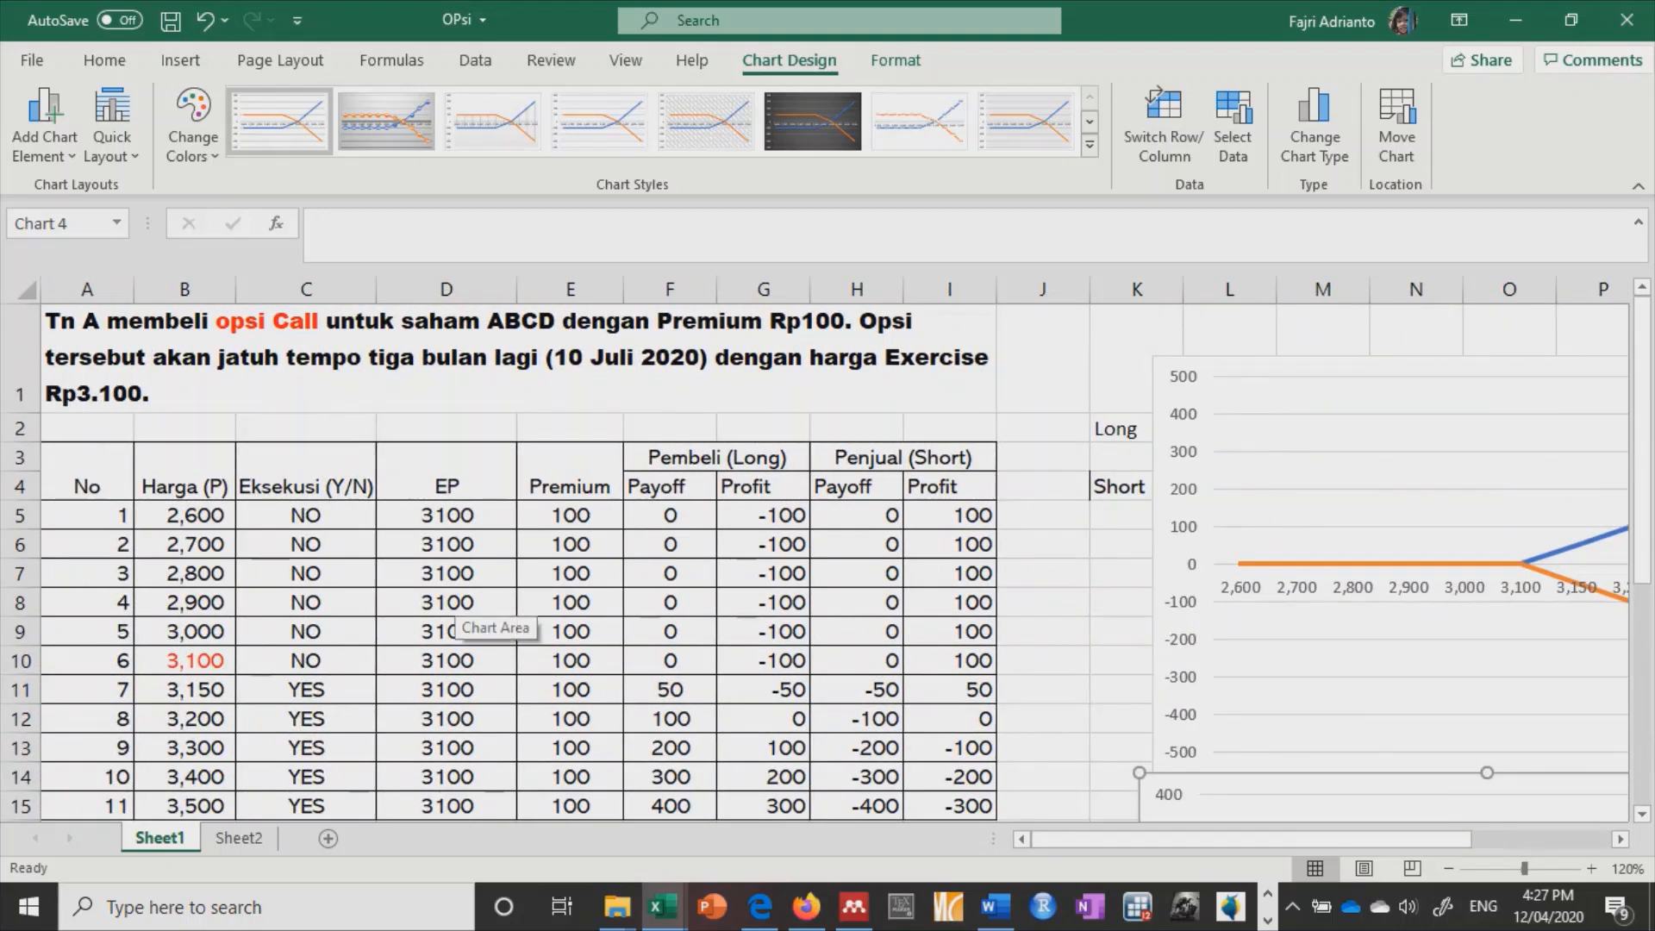